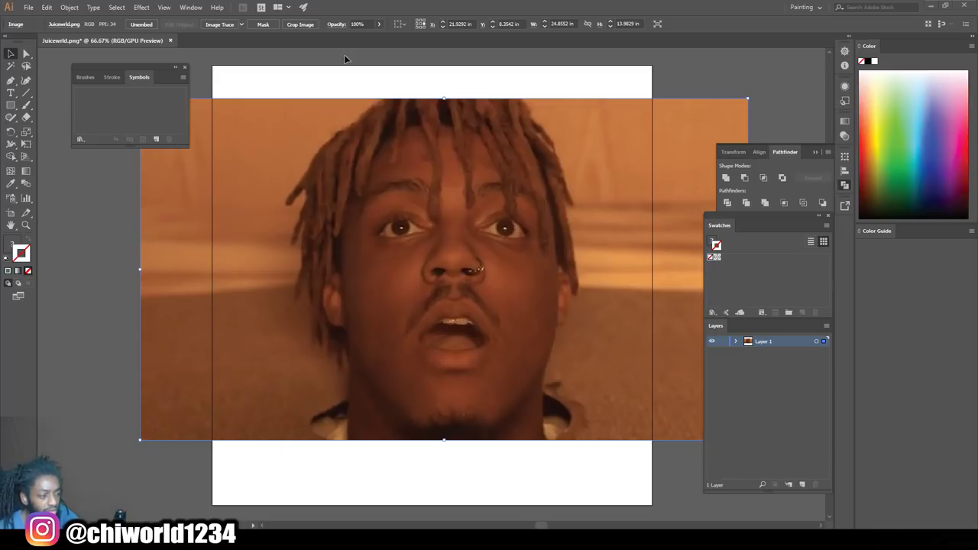
# - Lower the opacity of the placed portrait photo to 80%
pyautogui.click(381, 24)
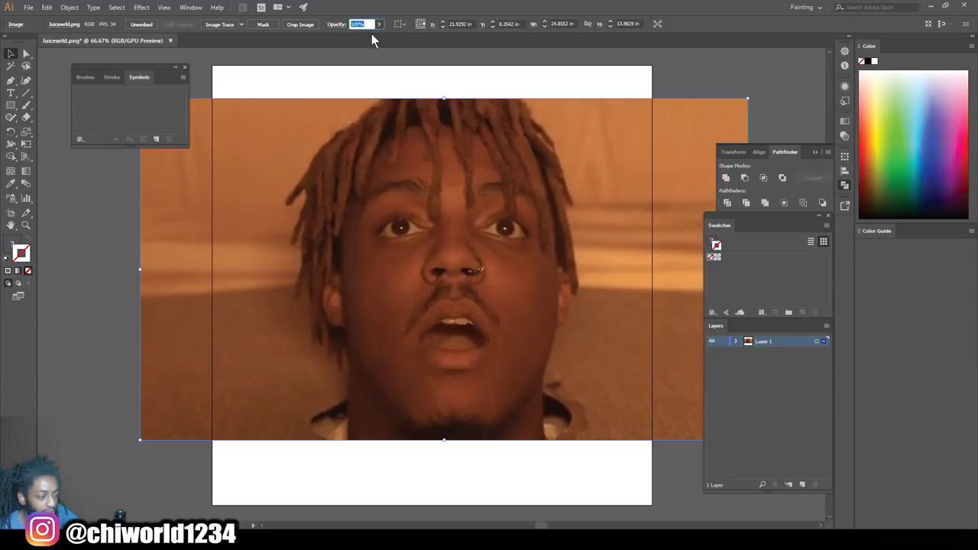
pyautogui.click(379, 25)
pyautogui.moveTo(375, 35); pyautogui.dragTo(370, 40)
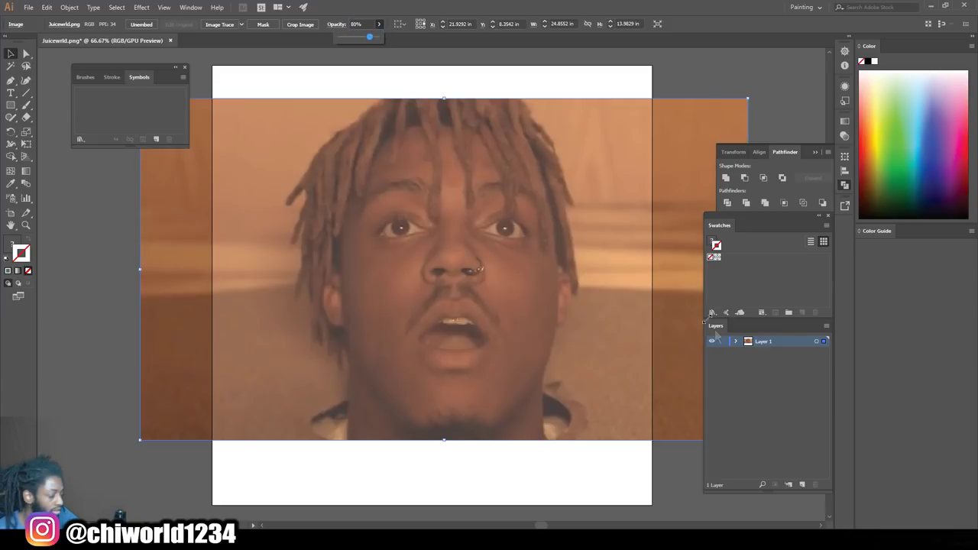
# - Lock the photo's layer and add a new layer above it for the line art
pyautogui.click(723, 343)
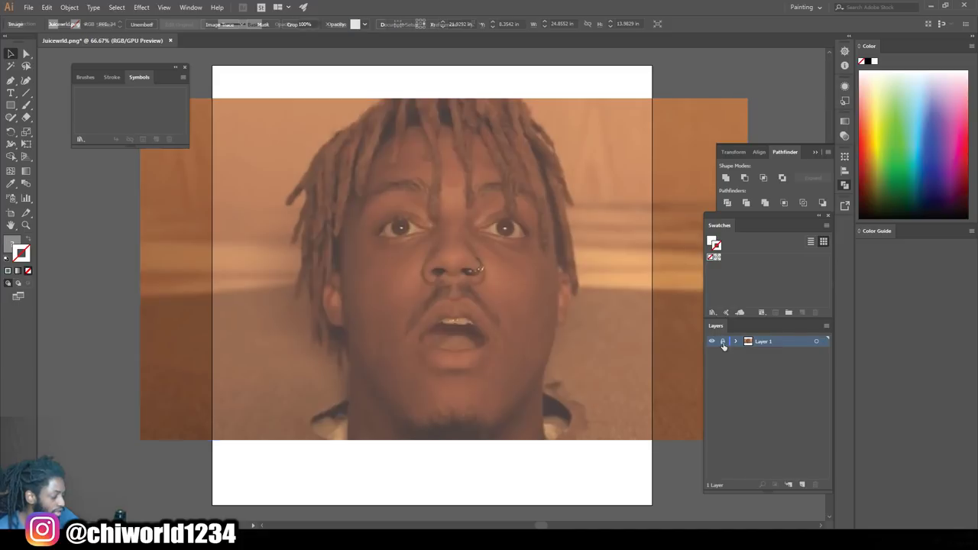
pyautogui.click(806, 485)
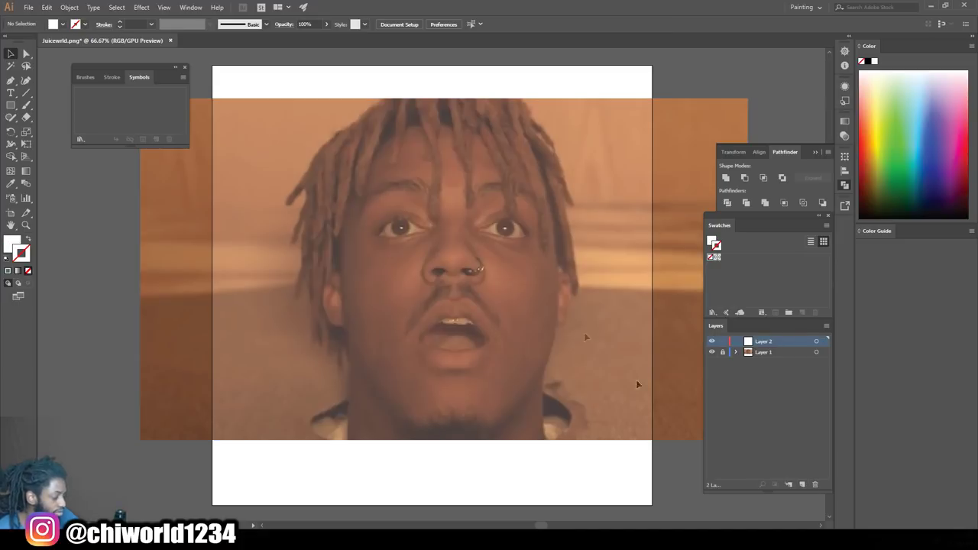
# - Create a new calligraphic brush with a size of 3 pt controlled by pen pressure
pyautogui.click(266, 24)
pyautogui.click(240, 102)
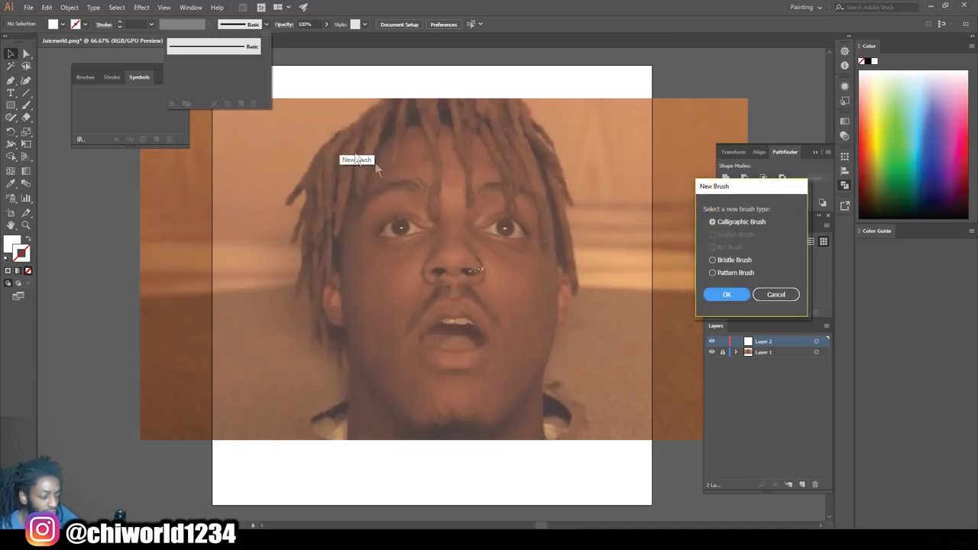
pyautogui.click(710, 297)
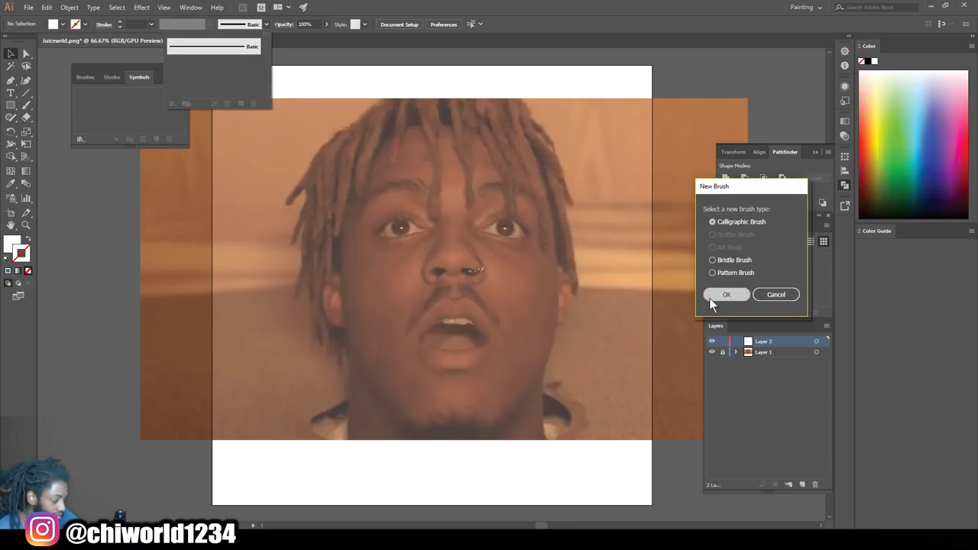
pyautogui.click(729, 352)
pyautogui.click(733, 386)
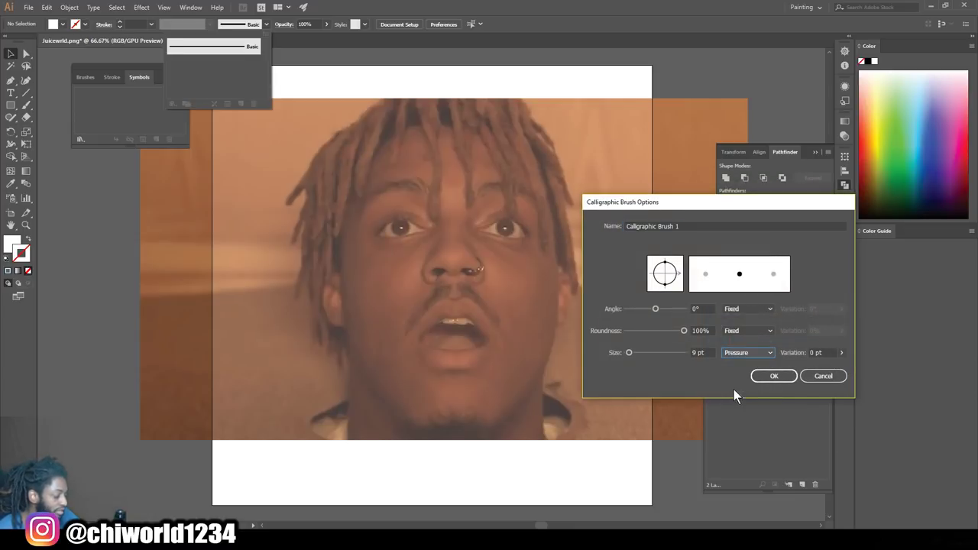
pyautogui.click(694, 352)
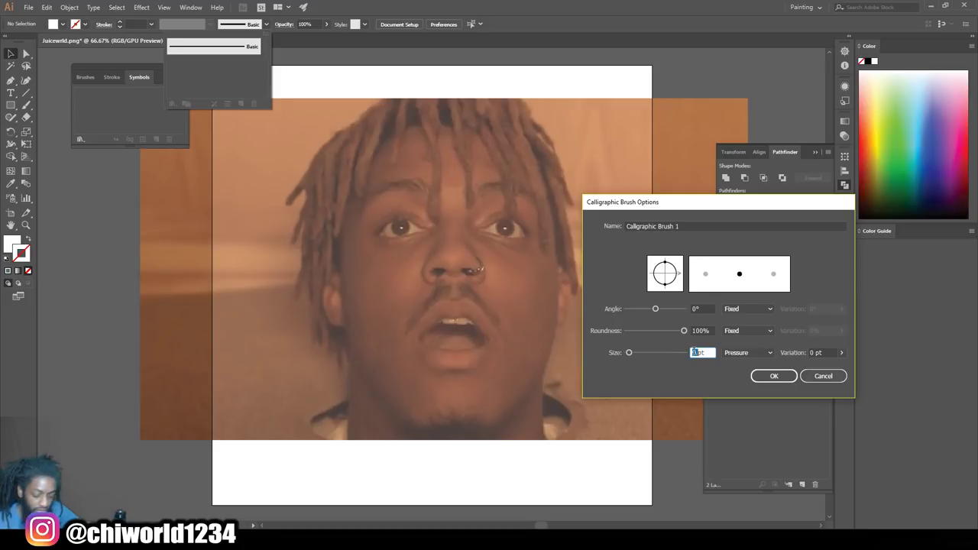
pyautogui.write('3')
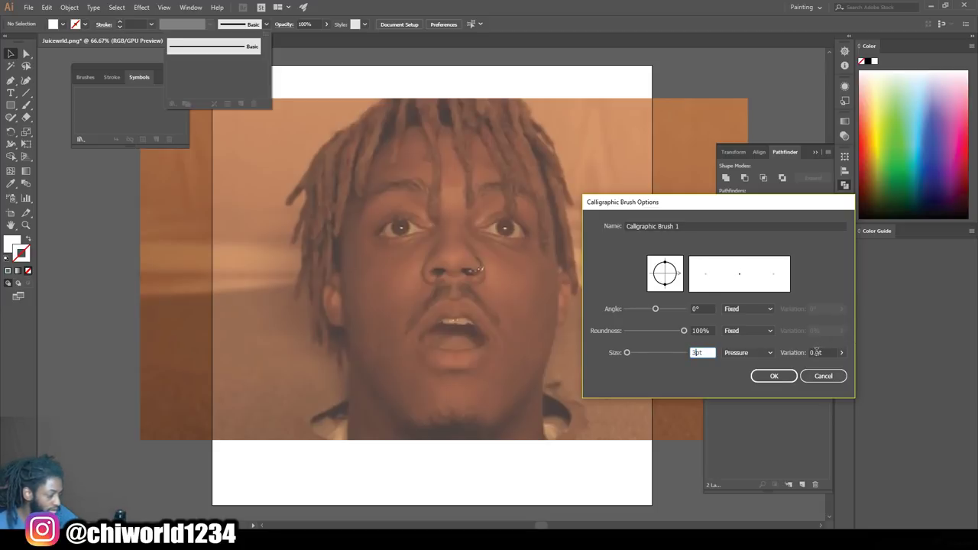
pyautogui.click(816, 352)
pyautogui.click(779, 376)
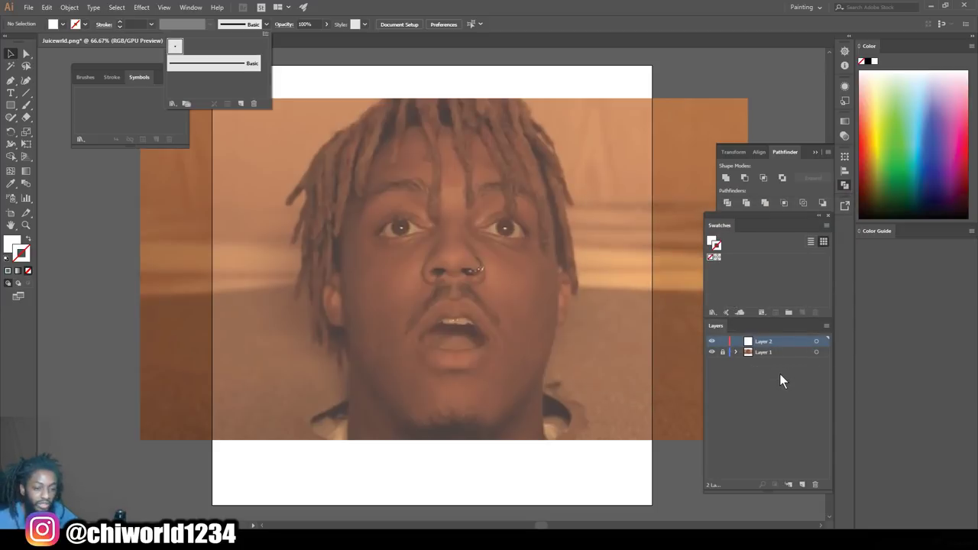
# - Choose the Paintbrush tool for tracing the nose on the new layer
pyautogui.hotkey('ctrl', '-')
pyautogui.hotkey('ctrl', '+')
pyautogui.hotkey('ctrl', '+')
pyautogui.hotkey('ctrl', '+')
pyautogui.hotkey('ctrl', '+')
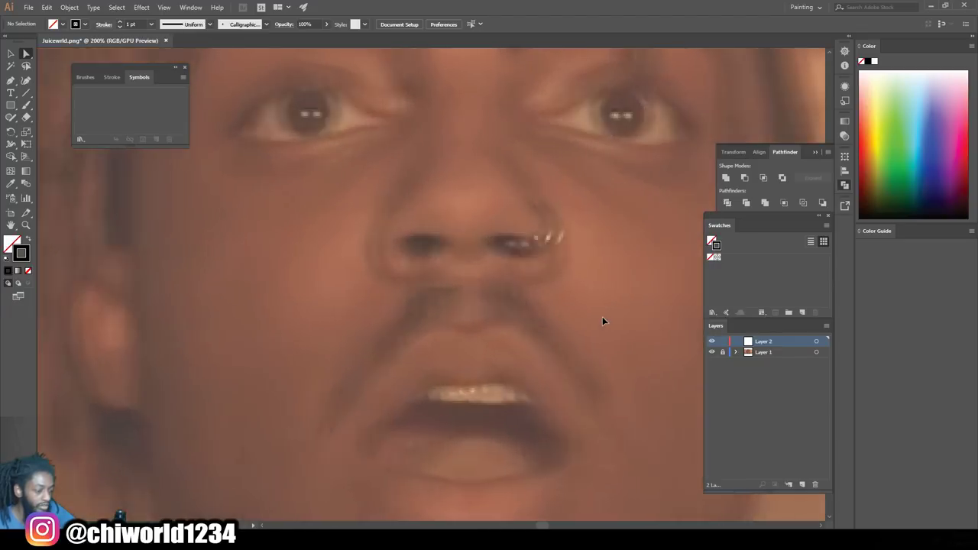
pyautogui.hotkey('ctrl', '+')
pyautogui.scroll(1, 603, 322)
pyautogui.scroll(1, 603, 322)
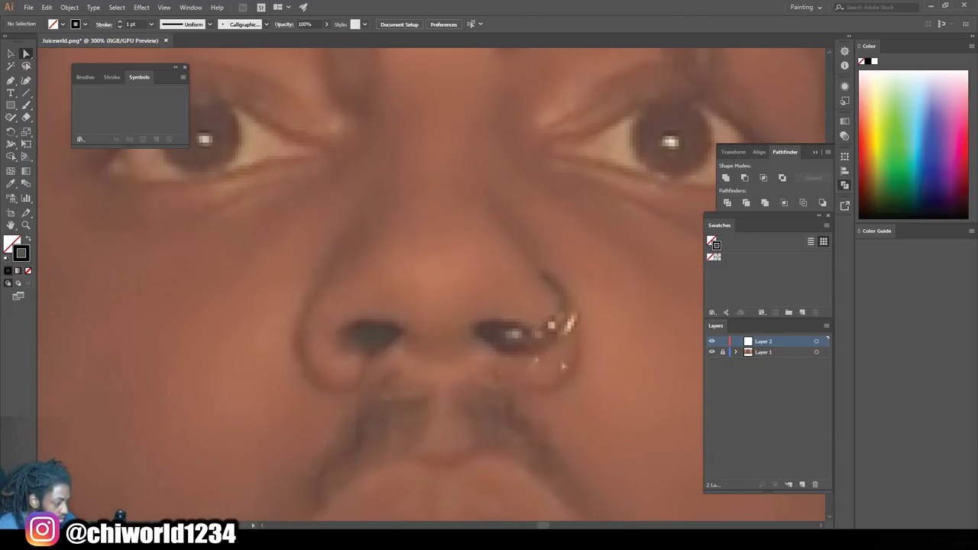
pyautogui.click(738, 393)
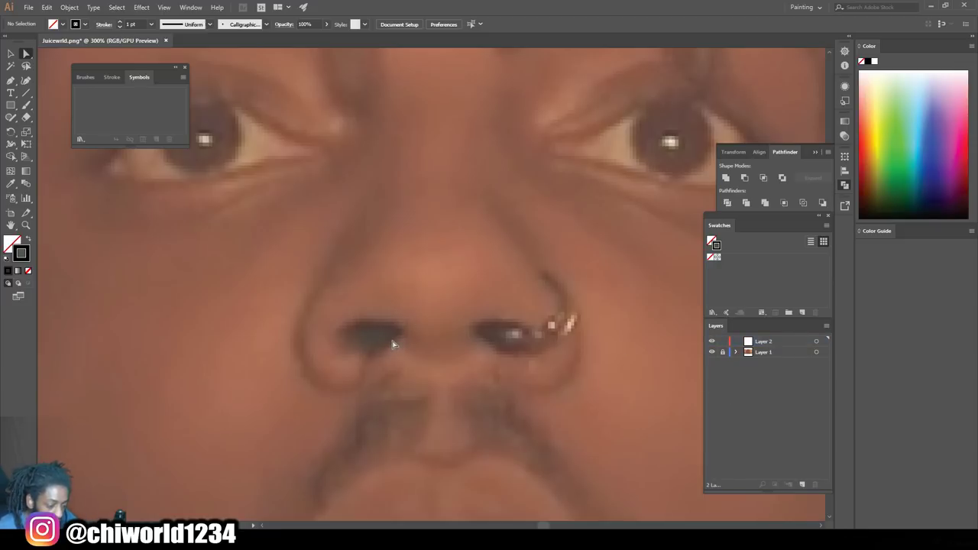
pyautogui.click(28, 103)
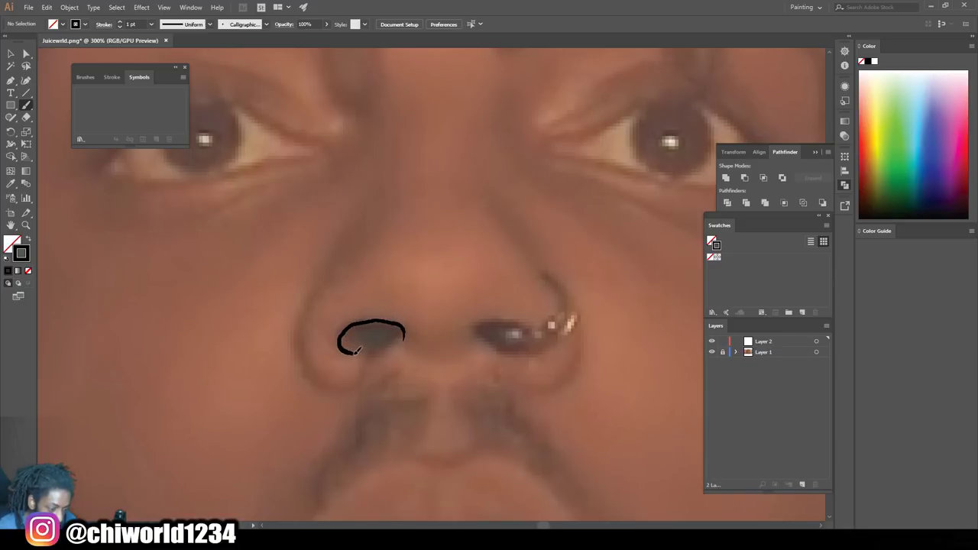
pyautogui.moveTo(372, 362); pyautogui.dragTo(371, 359)
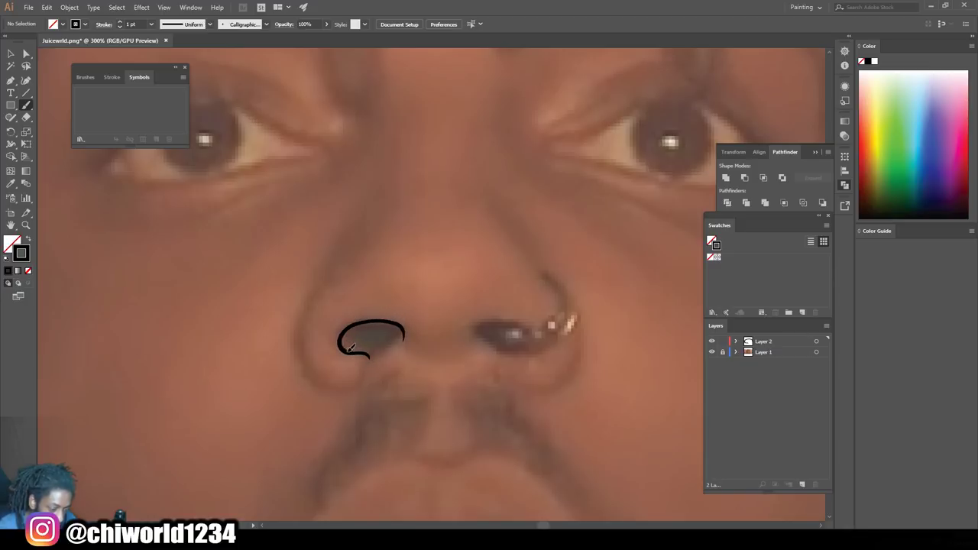
pyautogui.moveTo(405, 330); pyautogui.dragTo(368, 349)
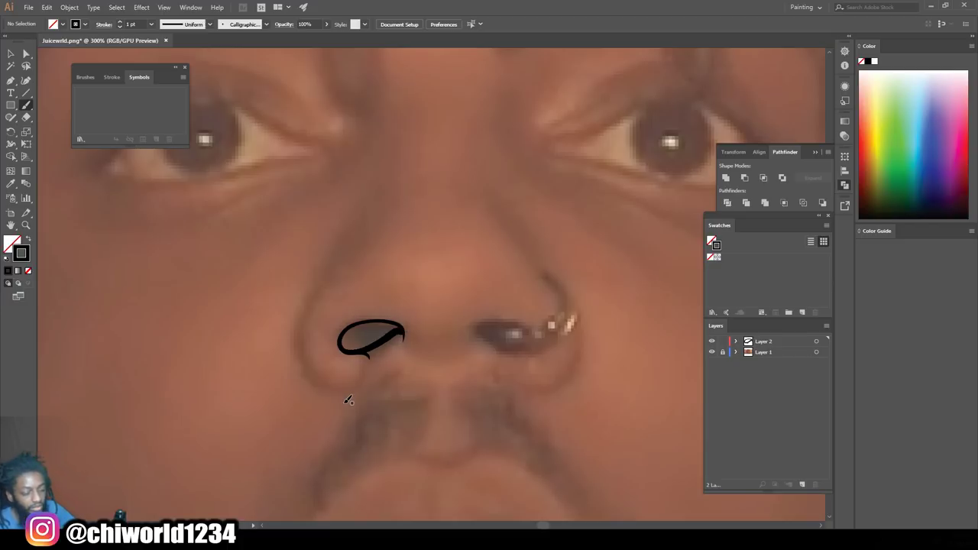
pyautogui.hotkey('ctrl', 'z')
pyautogui.hotkey('ctrl', 'z')
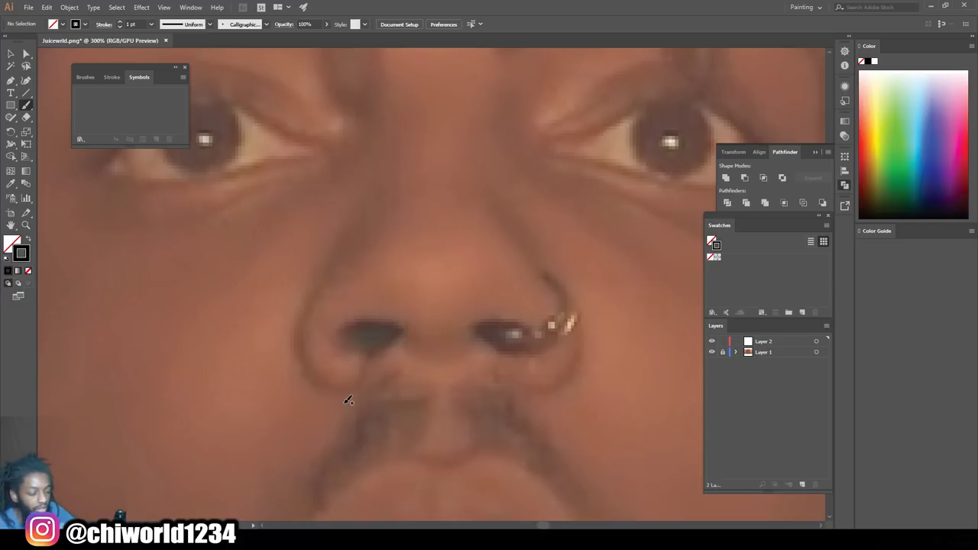
# - Paint both nostrils solid black and trace the nose ring and the curved outer contours of both nose wings
pyautogui.moveTo(360, 356)
pyautogui.mouseDown()
pyautogui.moveTo(372, 317)
pyautogui.moveTo(407, 335)
pyautogui.moveTo(364, 347)
pyautogui.moveTo(397, 337)
pyautogui.moveTo(354, 337)
pyautogui.moveTo(382, 323)
pyautogui.mouseUp()
pyautogui.moveTo(475, 337)
pyautogui.mouseDown()
pyautogui.moveTo(514, 320)
pyautogui.moveTo(526, 324)
pyautogui.moveTo(505, 329)
pyautogui.moveTo(566, 331)
pyautogui.moveTo(582, 297)
pyautogui.moveTo(566, 320)
pyautogui.moveTo(514, 334)
pyautogui.moveTo(569, 303)
pyautogui.moveTo(532, 336)
pyautogui.moveTo(529, 328)
pyautogui.moveTo(532, 343)
pyautogui.moveTo(480, 330)
pyautogui.moveTo(530, 344)
pyautogui.mouseUp()
pyautogui.moveTo(513, 389)
pyautogui.mouseDown()
pyautogui.moveTo(585, 329)
pyautogui.moveTo(565, 292)
pyautogui.mouseUp()
pyautogui.moveTo(362, 388)
pyautogui.mouseDown()
pyautogui.moveTo(338, 387)
pyautogui.moveTo(334, 277)
pyautogui.mouseUp()
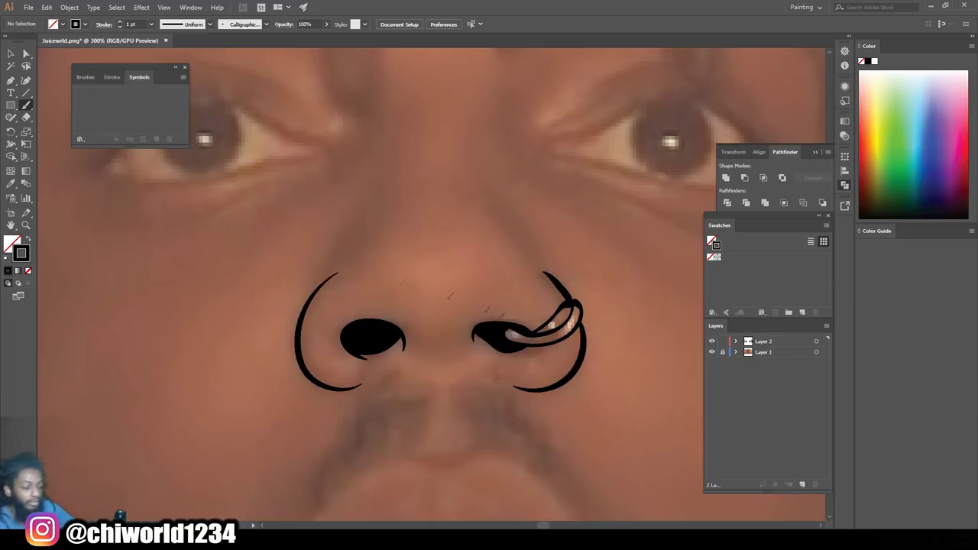
# - Reduce the stroke weight and add thin accent strokes beneath the nose tip, along the bridge and under the image's right eye
pyautogui.hotkey('ctrl', '-')
pyautogui.hotkey('ctrl', '-')
pyautogui.click(151, 24)
pyautogui.click(160, 47)
pyautogui.moveTo(480, 292)
pyautogui.mouseDown()
pyautogui.moveTo(464, 270)
pyautogui.moveTo(567, 278)
pyautogui.mouseUp()
pyautogui.hotkey('ctrl', '-')
pyautogui.hotkey('ctrl', '+')
pyautogui.hotkey('ctrl', '+')
pyautogui.moveTo(202, 179); pyautogui.dragTo(242, 227)
# - Outline the upper and lower lids of both eyes with a 0.75 pt stroke
pyautogui.click(152, 24)
pyautogui.click(164, 56)
pyautogui.moveTo(243, 292)
pyautogui.mouseDown()
pyautogui.moveTo(272, 260)
pyautogui.moveTo(339, 238)
pyautogui.moveTo(394, 260)
pyautogui.moveTo(371, 271)
pyautogui.mouseUp()
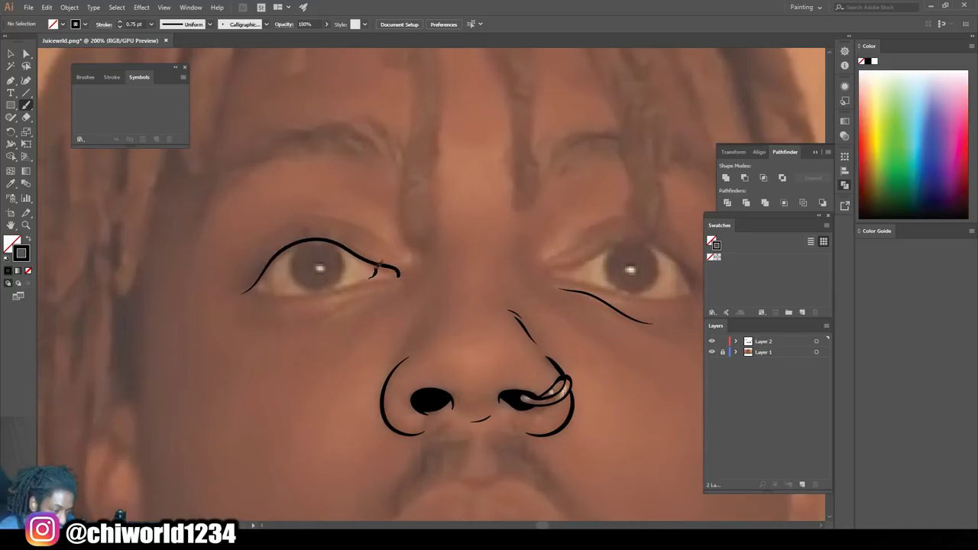
pyautogui.moveTo(555, 269)
pyautogui.mouseDown()
pyautogui.moveTo(626, 237)
pyautogui.moveTo(696, 294)
pyautogui.mouseUp()
pyautogui.hotkey('ctrl', '+')
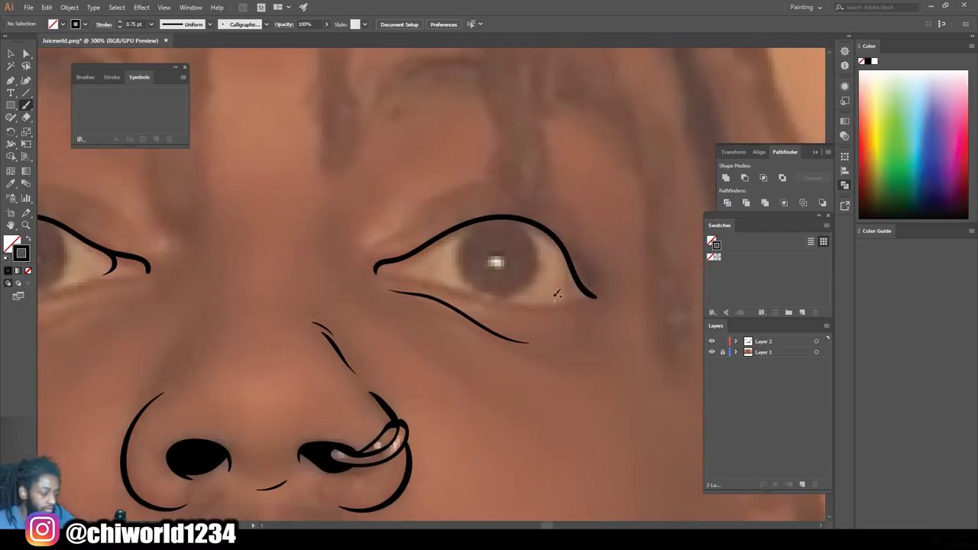
pyautogui.moveTo(376, 269)
pyautogui.mouseDown()
pyautogui.moveTo(528, 303)
pyautogui.moveTo(602, 299)
pyautogui.mouseUp()
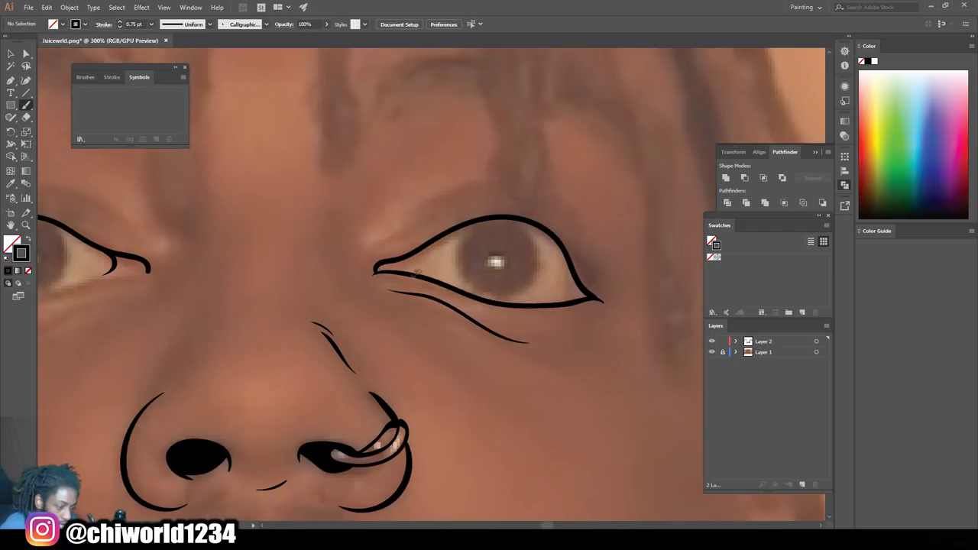
pyautogui.hscroll(-5, 439, 238)
pyautogui.moveTo(249, 298)
pyautogui.mouseDown()
pyautogui.moveTo(402, 291)
pyautogui.moveTo(490, 269)
pyautogui.mouseUp()
# - Draw the eyelid creases above and below the eyes
pyautogui.moveTo(343, 337); pyautogui.dragTo(451, 303)
pyautogui.hscroll(4, 451, 302)
pyautogui.moveTo(514, 331); pyautogui.dragTo(650, 382)
pyautogui.hotkey('ctrl', '-')
pyautogui.moveTo(471, 296); pyautogui.dragTo(558, 252)
pyautogui.moveTo(329, 294)
pyautogui.mouseDown()
pyautogui.moveTo(243, 250)
pyautogui.moveTo(189, 284)
pyautogui.mouseUp()
# - Trace the upper lip contour and the outline of the open mouth
pyautogui.hotkey('ctrl', '-')
pyautogui.hotkey('ctrl', '-')
pyautogui.hotkey('ctrl', '+')
pyautogui.moveTo(328, 388)
pyautogui.mouseDown()
pyautogui.moveTo(371, 333)
pyautogui.moveTo(469, 316)
pyautogui.moveTo(505, 345)
pyautogui.moveTo(535, 389)
pyautogui.moveTo(382, 407)
pyautogui.moveTo(533, 383)
pyautogui.mouseUp()
pyautogui.moveTo(303, 368)
pyautogui.mouseDown()
pyautogui.moveTo(386, 265)
pyautogui.moveTo(505, 276)
pyautogui.moveTo(550, 350)
pyautogui.moveTo(528, 400)
pyautogui.moveTo(540, 382)
pyautogui.mouseUp()
# - Hide the photo layer to check the traced eyes, nose and mouth, and show it again
pyautogui.scroll(-2, 550, 350)
pyautogui.hotkey('ctrl', '-')
pyautogui.hotkey('ctrl', '-')
pyautogui.hotkey('ctrl', '-')
pyautogui.scroll(1, 328, 262)
pyautogui.click(711, 352)
pyautogui.click(711, 352)
# - Trace the curved contour of the lower lip
pyautogui.hotkey('ctrl', '+')
pyautogui.hotkey('ctrl', '+')
pyautogui.hotkey('ctrl', '+')
pyautogui.hotkey('ctrl', '+')
pyautogui.scroll(-2, 390, 319)
pyautogui.moveTo(348, 334)
pyautogui.mouseDown()
pyautogui.moveTo(381, 328)
pyautogui.moveTo(533, 346)
pyautogui.mouseUp()
# - Trace the face's left contour from the ear down to the jaw
pyautogui.hotkey('ctrl', '0')
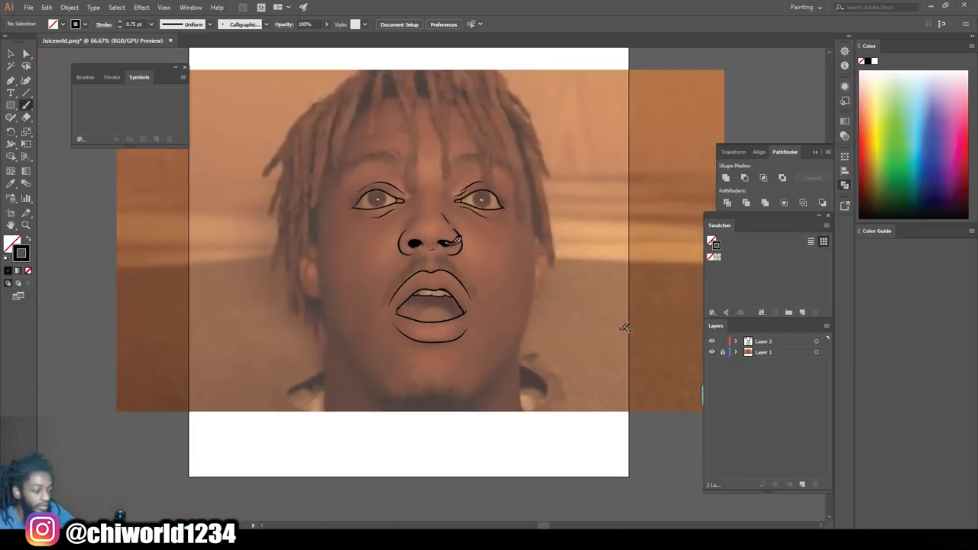
pyautogui.hotkey('ctrl', '+')
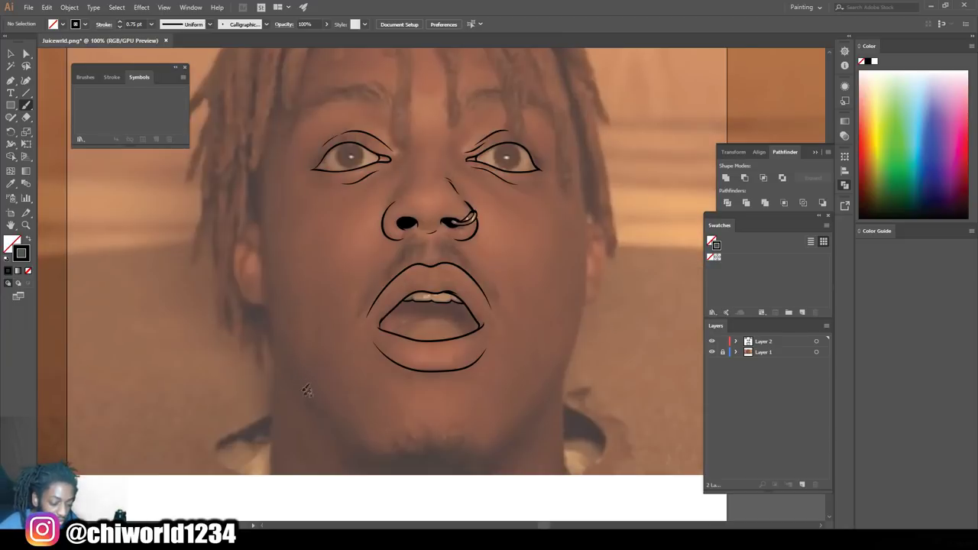
pyautogui.moveTo(289, 386); pyautogui.dragTo(262, 260)
# - Undo the first stroke of the face's right contour and trace it again with a 1 pt stroke
pyautogui.moveTo(556, 386)
pyautogui.mouseDown()
pyautogui.moveTo(583, 324)
pyautogui.moveTo(589, 255)
pyautogui.mouseUp()
pyautogui.hotkey('ctrl', 'z')
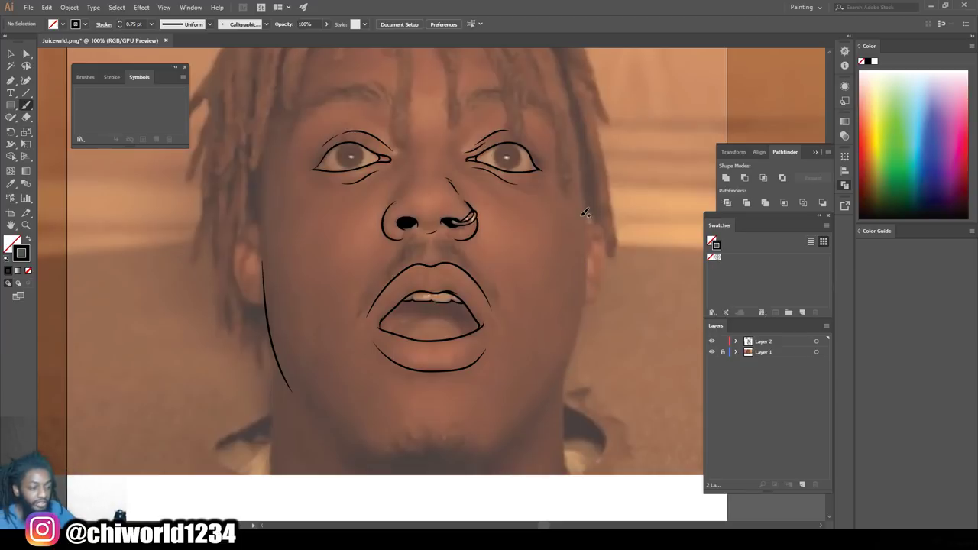
pyautogui.click(152, 24)
pyautogui.click(164, 69)
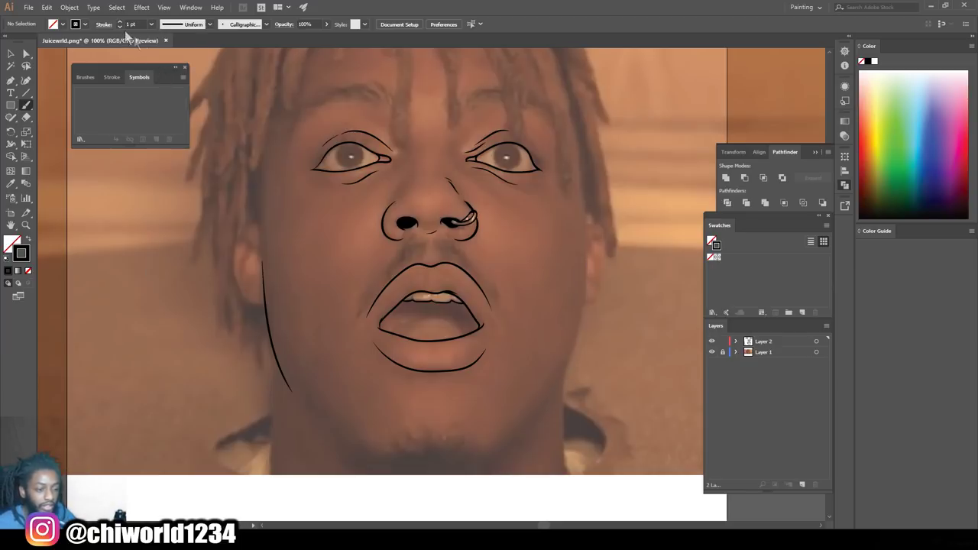
pyautogui.moveTo(565, 371)
pyautogui.mouseDown()
pyautogui.moveTo(585, 324)
pyautogui.moveTo(587, 257)
pyautogui.mouseUp()
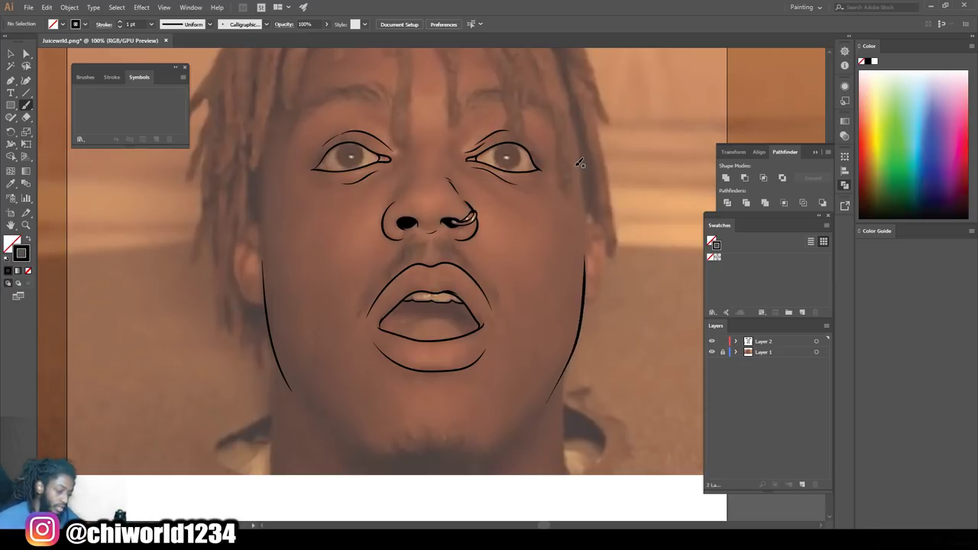
# - Hide the photo layer to review the line art including the jaw contours, and turn the photo back on
pyautogui.hotkey('ctrl', '-')
pyautogui.hotkey('ctrl', '-')
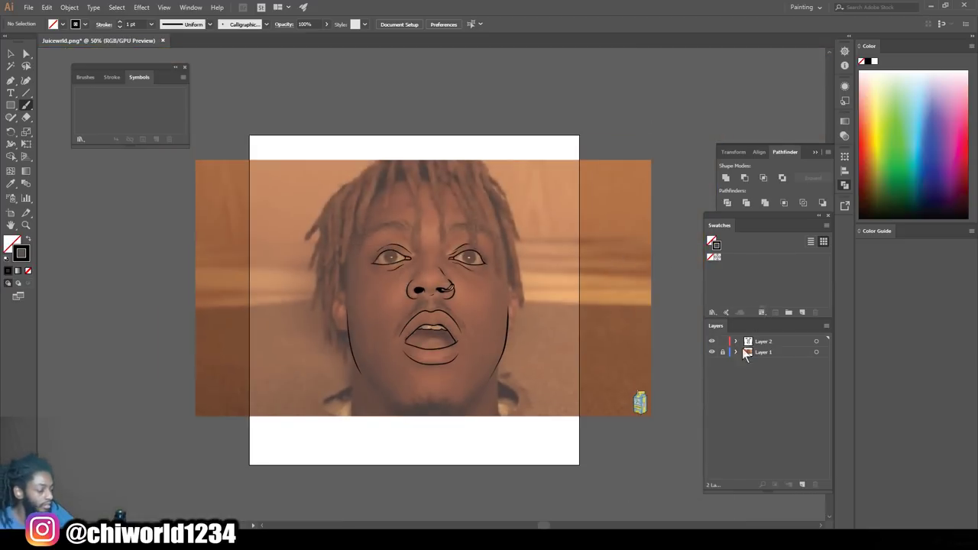
pyautogui.click(710, 352)
pyautogui.hotkey('ctrl', '+')
pyautogui.hotkey('ctrl', '+')
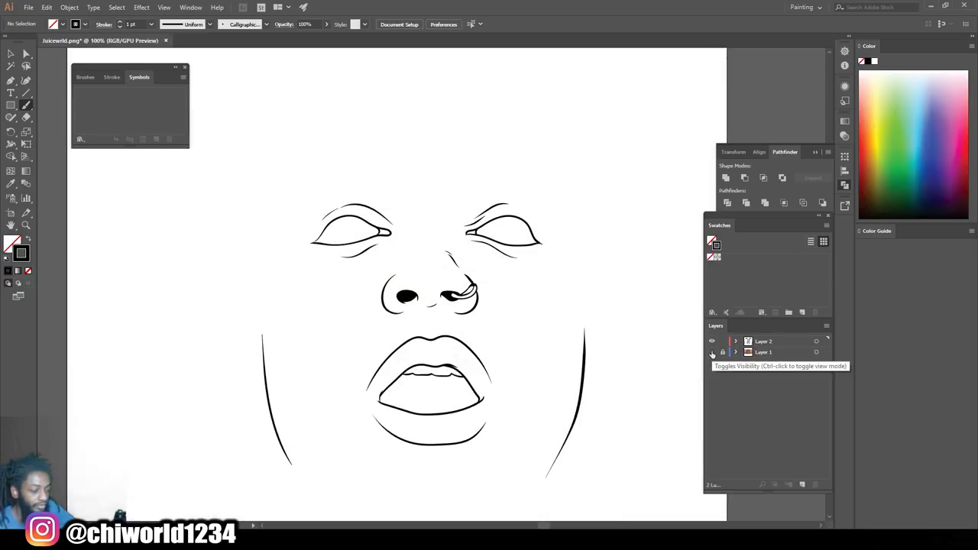
pyautogui.click(711, 352)
# - Paint the image's left eyebrow with short hair-like 1 pt strokes from the inner end to the outer tip
pyautogui.scroll(5, 662, 326)
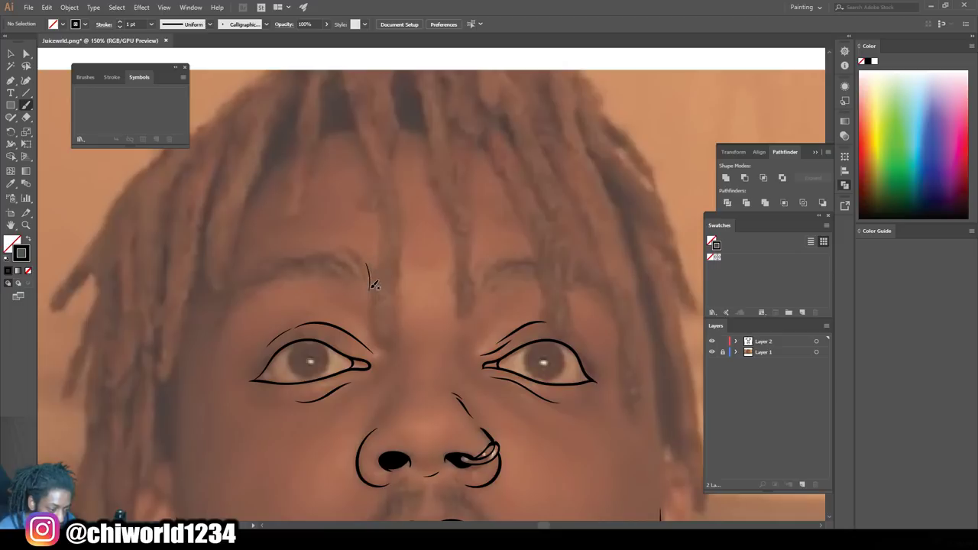
pyautogui.moveTo(369, 273); pyautogui.dragTo(355, 245)
pyautogui.moveTo(368, 281)
pyautogui.mouseDown()
pyautogui.moveTo(353, 252)
pyautogui.moveTo(332, 250)
pyautogui.mouseUp()
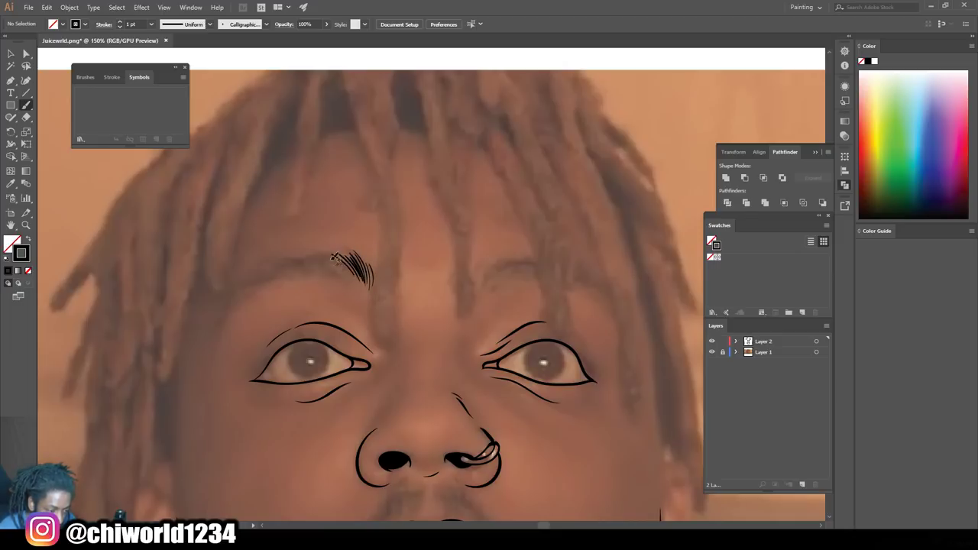
pyautogui.moveTo(357, 284)
pyautogui.mouseDown()
pyautogui.moveTo(318, 259)
pyautogui.moveTo(351, 274)
pyautogui.moveTo(318, 247)
pyautogui.moveTo(346, 261)
pyautogui.moveTo(315, 250)
pyautogui.mouseUp()
pyautogui.moveTo(336, 271); pyautogui.dragTo(294, 258)
pyautogui.moveTo(318, 270); pyautogui.dragTo(275, 266)
pyautogui.moveTo(229, 307); pyautogui.dragTo(261, 281)
pyautogui.moveTo(237, 293); pyautogui.dragTo(271, 272)
pyautogui.moveTo(225, 312); pyautogui.dragTo(243, 286)
pyautogui.moveTo(247, 284)
pyautogui.mouseDown()
pyautogui.moveTo(284, 270)
pyautogui.moveTo(272, 267)
pyautogui.mouseUp()
# - Fill in the left eyebrow with finer hair strokes at a 0.5 pt stroke weight
pyautogui.click(152, 25)
pyautogui.click(156, 43)
pyautogui.moveTo(255, 277); pyautogui.dragTo(287, 265)
pyautogui.moveTo(292, 268); pyautogui.dragTo(323, 265)
pyautogui.moveTo(335, 265); pyautogui.dragTo(296, 256)
pyautogui.moveTo(361, 269)
pyautogui.mouseDown()
pyautogui.moveTo(327, 249)
pyautogui.moveTo(350, 252)
pyautogui.mouseUp()
pyautogui.moveTo(362, 277); pyautogui.dragTo(346, 263)
pyautogui.moveTo(361, 280); pyautogui.dragTo(335, 261)
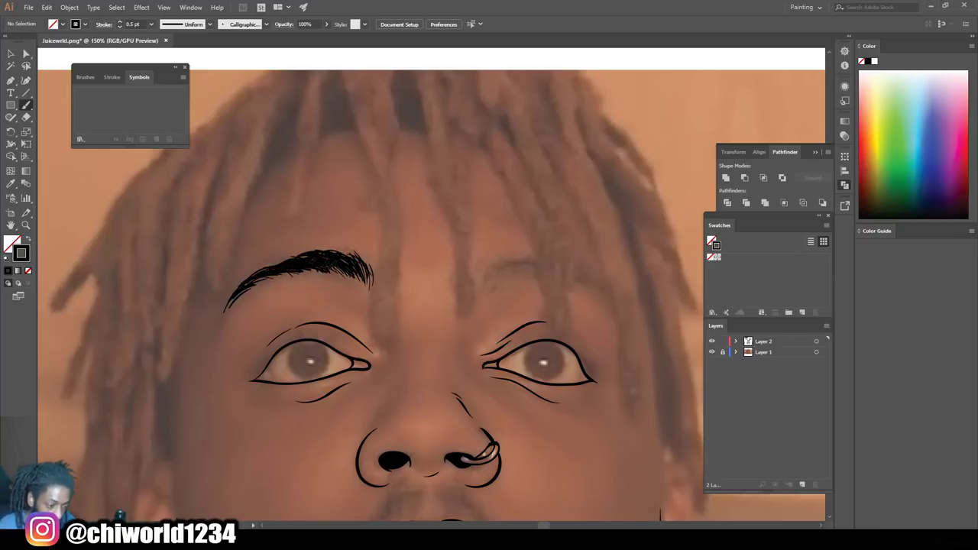
# - Hide the photo layer to check the finished left eyebrow, and bring the photo back
pyautogui.hotkey('ctrl', '-')
pyautogui.hotkey('ctrl', '-')
pyautogui.click(712, 352)
pyautogui.hotkey('ctrl', '+')
pyautogui.hotkey('ctrl', '+')
pyautogui.hotkey('ctrl', '+')
pyautogui.click(712, 352)
# - Paint the image's right eyebrow with short hair strokes in two parts, leaving a gap where the dreadlock crosses it
pyautogui.moveTo(553, 272); pyautogui.dragTo(578, 264)
pyautogui.moveTo(543, 273); pyautogui.dragTo(572, 263)
pyautogui.moveTo(535, 272)
pyautogui.mouseDown()
pyautogui.moveTo(571, 257)
pyautogui.moveTo(564, 255)
pyautogui.mouseUp()
pyautogui.moveTo(516, 287)
pyautogui.mouseDown()
pyautogui.moveTo(547, 261)
pyautogui.moveTo(540, 265)
pyautogui.mouseUp()
pyautogui.moveTo(502, 286); pyautogui.dragTo(522, 257)
pyautogui.moveTo(545, 262); pyautogui.dragTo(567, 250)
pyautogui.moveTo(511, 272)
pyautogui.mouseDown()
pyautogui.moveTo(537, 255)
pyautogui.moveTo(591, 304)
pyautogui.mouseUp()
# - Thicken the outer part of the right eyebrow with additional hair strokes
pyautogui.hotkey('ctrl', '-')
pyautogui.hotkey('ctrl', '-')
pyautogui.hotkey('ctrl', '=')
pyautogui.moveTo(553, 272); pyautogui.dragTo(594, 299)
pyautogui.moveTo(575, 278); pyautogui.dragTo(592, 293)
pyautogui.hotkey('ctrl', '-')
pyautogui.hotkey('ctrl', '-')
pyautogui.hotkey('ctrl', '-')
pyautogui.hotkey('ctrl', '=')
pyautogui.hotkey('ctrl', '=')
pyautogui.hotkey('ctrl', '=')
# - Paint the left half of the moustache with short hair strokes from under the nose to the mouth corner
pyautogui.scroll(-5, 522, 333)
pyautogui.hscroll(-1, 522, 333)
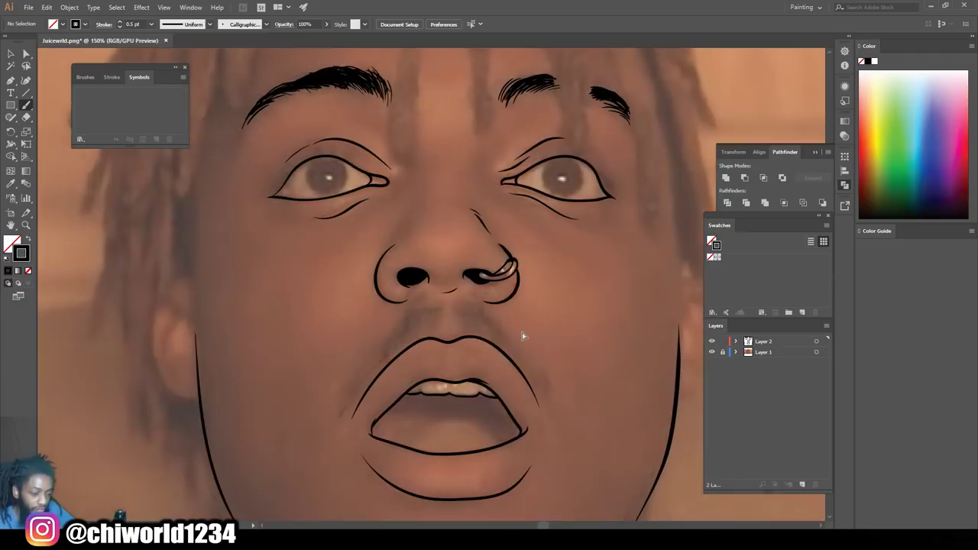
pyautogui.hscroll(1, 521, 332)
pyautogui.moveTo(415, 299); pyautogui.dragTo(393, 328)
pyautogui.moveTo(405, 300); pyautogui.dragTo(371, 338)
pyautogui.moveTo(390, 301); pyautogui.dragTo(352, 356)
pyautogui.moveTo(360, 327); pyautogui.dragTo(314, 393)
pyautogui.moveTo(330, 367)
pyautogui.mouseDown()
pyautogui.moveTo(304, 412)
pyautogui.moveTo(307, 399)
pyautogui.mouseUp()
pyautogui.moveTo(356, 334)
pyautogui.mouseDown()
pyautogui.moveTo(321, 384)
pyautogui.moveTo(345, 356)
pyautogui.mouseUp()
# - Paint the right half of the moustache with matching hair strokes from the mouth corner up to the nose
pyautogui.moveTo(501, 357)
pyautogui.mouseDown()
pyautogui.moveTo(512, 406)
pyautogui.moveTo(511, 395)
pyautogui.mouseUp()
pyautogui.moveTo(481, 339)
pyautogui.mouseDown()
pyautogui.moveTo(504, 388)
pyautogui.moveTo(501, 376)
pyautogui.mouseUp()
pyautogui.moveTo(460, 317)
pyautogui.mouseDown()
pyautogui.moveTo(478, 360)
pyautogui.moveTo(468, 341)
pyautogui.mouseUp()
pyautogui.moveTo(443, 304)
pyautogui.mouseDown()
pyautogui.moveTo(456, 334)
pyautogui.moveTo(446, 329)
pyautogui.mouseUp()
pyautogui.moveTo(433, 295)
pyautogui.mouseDown()
pyautogui.moveTo(437, 331)
pyautogui.moveTo(427, 335)
pyautogui.mouseUp()
pyautogui.moveTo(425, 302); pyautogui.dragTo(417, 327)
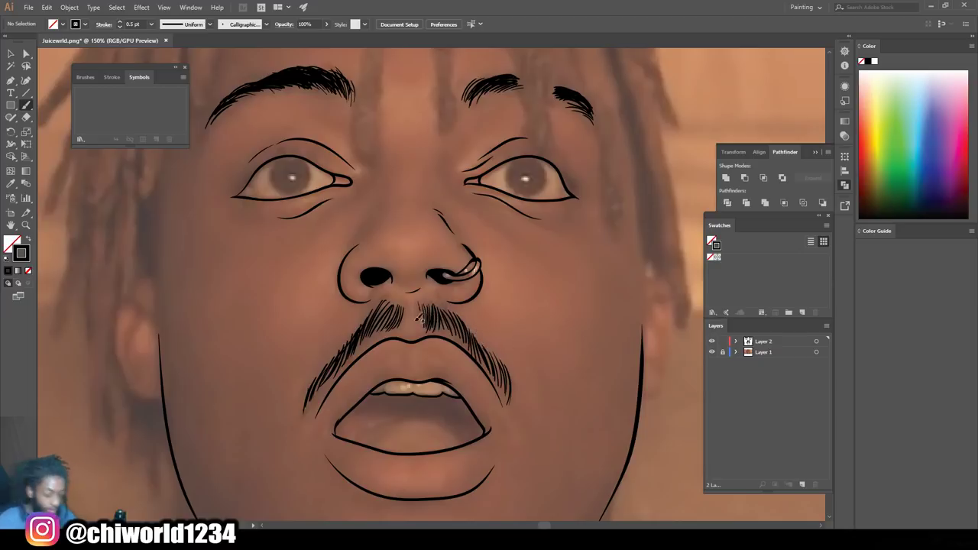
# - Hide the photo layer to check the eyebrows and moustache, and show it again before examining the hair area
pyautogui.hotkey('ctrl', '-')
pyautogui.hotkey('ctrl', '-')
pyautogui.click(712, 352)
pyautogui.hotkey('ctrl', '+')
pyautogui.click(712, 353)
pyautogui.scroll(7, 611, 356)
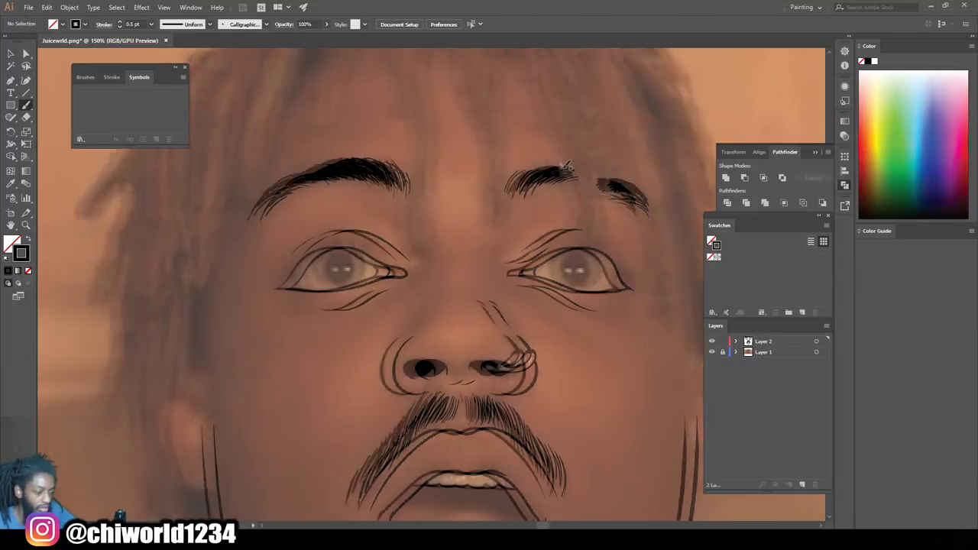
pyautogui.scroll(3, 565, 165)
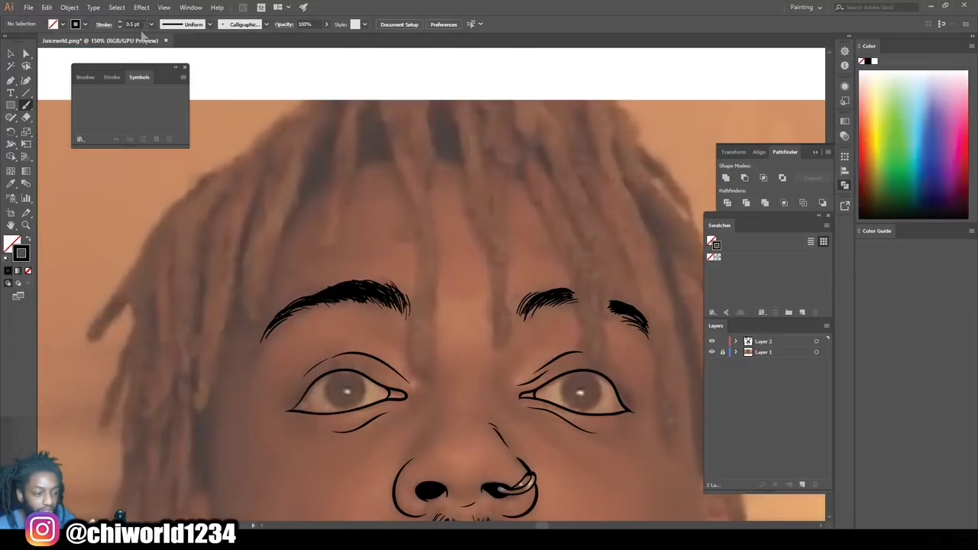
# - Set the brush stroke to 1 pt and outline both sides of the long dreadlock hanging beside the inner end of the left eyebrow
pyautogui.click(152, 24)
pyautogui.click(164, 68)
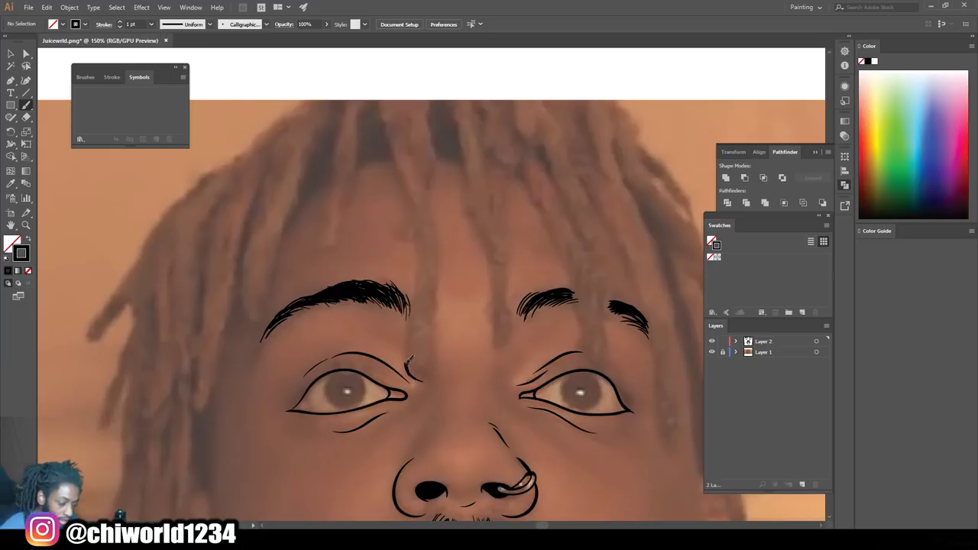
pyautogui.moveTo(410, 332); pyautogui.dragTo(426, 249)
pyautogui.moveTo(419, 208); pyautogui.dragTo(380, 94)
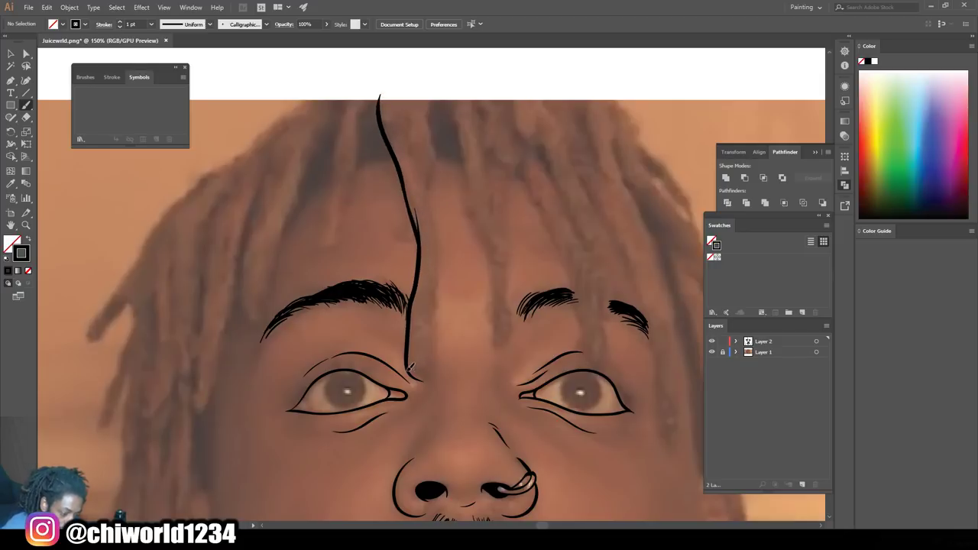
pyautogui.moveTo(435, 370)
pyautogui.mouseDown()
pyautogui.moveTo(441, 177)
pyautogui.moveTo(427, 98)
pyautogui.mouseUp()
# - Outline the neighbouring dreadlocks over the left half of the forehead, from the roots to their rounded tips
pyautogui.scroll(-1, 519, 174)
pyautogui.scroll(1, 489, 201)
pyautogui.moveTo(402, 322)
pyautogui.mouseDown()
pyautogui.moveTo(438, 226)
pyautogui.moveTo(419, 229)
pyautogui.moveTo(426, 208)
pyautogui.moveTo(348, 365)
pyautogui.moveTo(353, 286)
pyautogui.moveTo(371, 246)
pyautogui.moveTo(418, 198)
pyautogui.moveTo(332, 298)
pyautogui.moveTo(316, 419)
pyautogui.moveTo(350, 359)
pyautogui.moveTo(353, 305)
pyautogui.mouseUp()
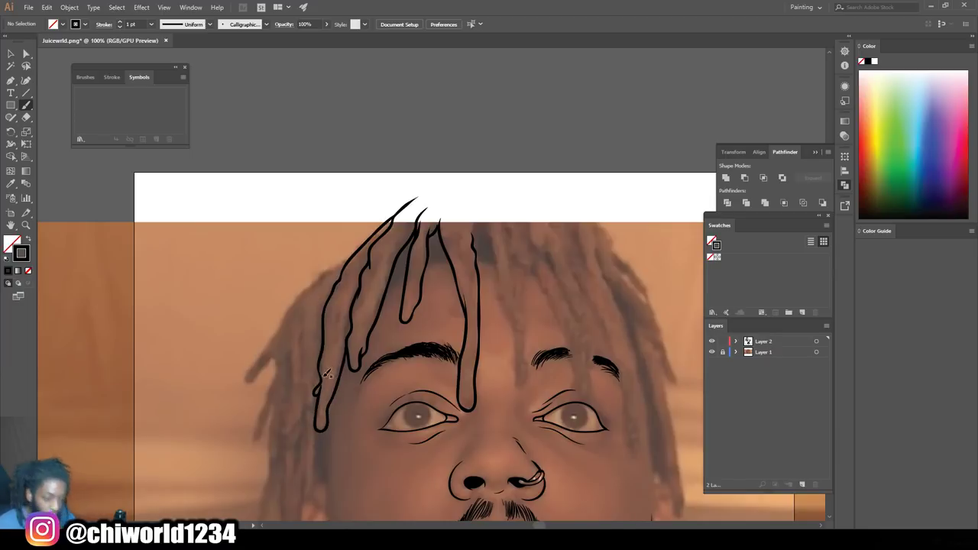
# - Outline the dreadlocks along the left temple and the upper left outer contour of the hair
pyautogui.hotkey('ctrl', '+')
pyautogui.moveTo(386, 356)
pyautogui.mouseDown()
pyautogui.moveTo(386, 416)
pyautogui.moveTo(422, 322)
pyautogui.moveTo(428, 240)
pyautogui.mouseUp()
pyautogui.scroll(-1, 428, 240)
pyautogui.scroll(3, 429, 240)
pyautogui.moveTo(382, 409)
pyautogui.mouseDown()
pyautogui.moveTo(359, 321)
pyautogui.moveTo(362, 260)
pyautogui.moveTo(388, 219)
pyautogui.moveTo(456, 175)
pyautogui.mouseUp()
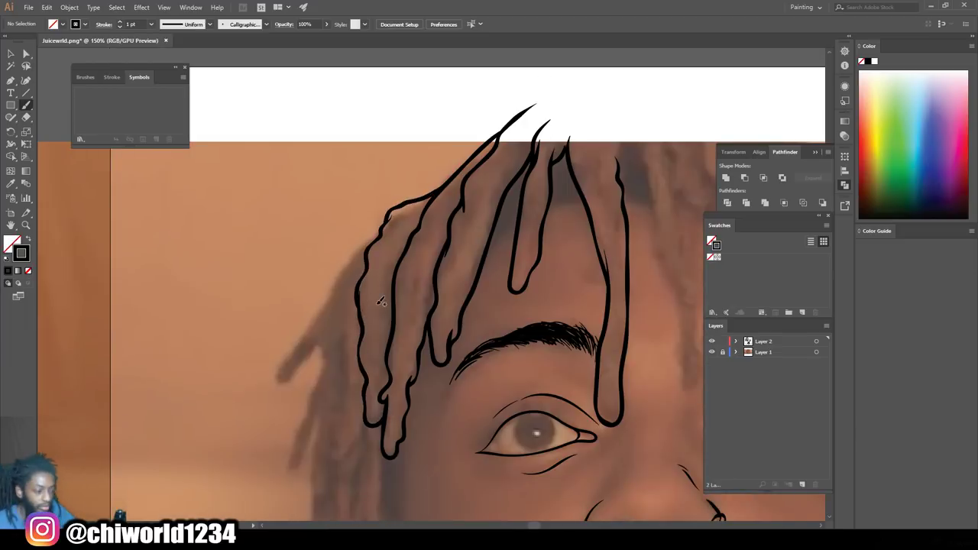
# - Outline the dreadlock falling toward the inner end of the right eyebrow and check the hair line art with the photo layer briefly hidden
pyautogui.hotkey('ctrl', '-')
pyautogui.hscroll(13, 550, 364)
pyautogui.scroll(3, 541, 361)
pyautogui.moveTo(447, 380)
pyautogui.mouseDown()
pyautogui.moveTo(452, 329)
pyautogui.moveTo(435, 248)
pyautogui.moveTo(441, 363)
pyautogui.moveTo(425, 269)
pyautogui.moveTo(390, 217)
pyautogui.moveTo(389, 193)
pyautogui.moveTo(358, 195)
pyautogui.mouseUp()
pyautogui.hotkey('ctrl', '-')
pyautogui.hotkey('ctrl', '-')
pyautogui.scroll(-1, 367, 241)
pyautogui.click(711, 352)
pyautogui.click(711, 352)
# - Outline the outermost left dreadlocks with their two tips sticking out from the side of the hair
pyautogui.hotkey('ctrl', '=')
pyautogui.hotkey('ctrl', '=')
pyautogui.hotkey('ctrl', '=')
pyautogui.hscroll(-5, 432, 285)
pyautogui.scroll(1, 431, 284)
pyautogui.moveTo(336, 350)
pyautogui.mouseDown()
pyautogui.moveTo(301, 394)
pyautogui.moveTo(314, 243)
pyautogui.moveTo(356, 153)
pyautogui.mouseUp()
pyautogui.moveTo(312, 209)
pyautogui.mouseDown()
pyautogui.moveTo(268, 293)
pyautogui.moveTo(293, 266)
pyautogui.mouseUp()
pyautogui.moveTo(291, 263)
pyautogui.mouseDown()
pyautogui.moveTo(259, 388)
pyautogui.moveTo(274, 386)
pyautogui.moveTo(308, 311)
pyautogui.mouseUp()
pyautogui.moveTo(272, 380); pyautogui.dragTo(301, 307)
# - Undo the last strokes and fill the two outermost left dreadlocks solid black with a 2 pt stroke
pyautogui.moveTo(290, 333)
pyautogui.mouseDown()
pyautogui.moveTo(307, 312)
pyautogui.moveTo(279, 355)
pyautogui.moveTo(310, 300)
pyautogui.moveTo(298, 330)
pyautogui.moveTo(308, 232)
pyautogui.mouseUp()
pyautogui.hotkey('ctrl', 'z')
pyautogui.hotkey('ctrl', 'z')
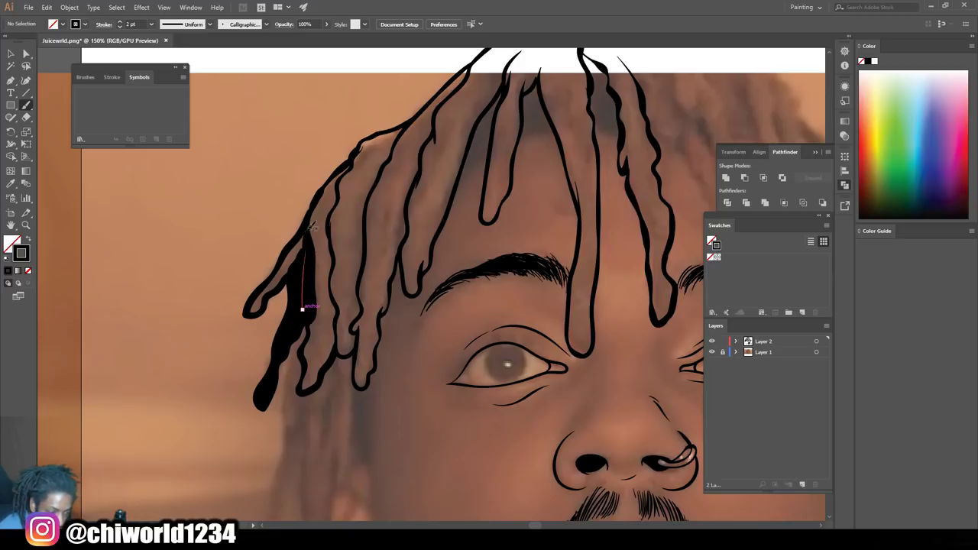
pyautogui.moveTo(254, 312)
pyautogui.mouseDown()
pyautogui.moveTo(304, 243)
pyautogui.moveTo(286, 267)
pyautogui.moveTo(298, 251)
pyautogui.mouseUp()
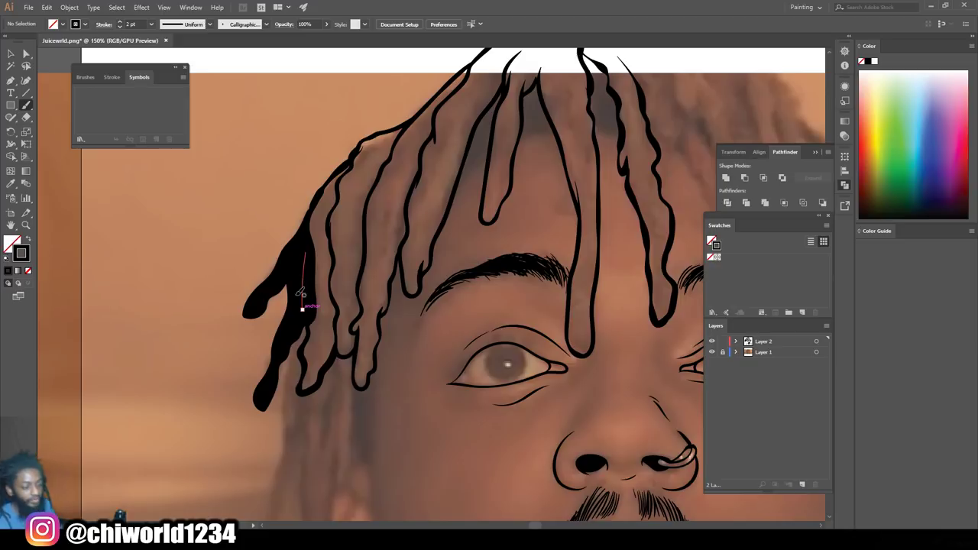
# - Outline the thin lower dreadlocks hanging in front of and beside the left ear
pyautogui.scroll(-4, 302, 294)
pyautogui.scroll(3, 446, 290)
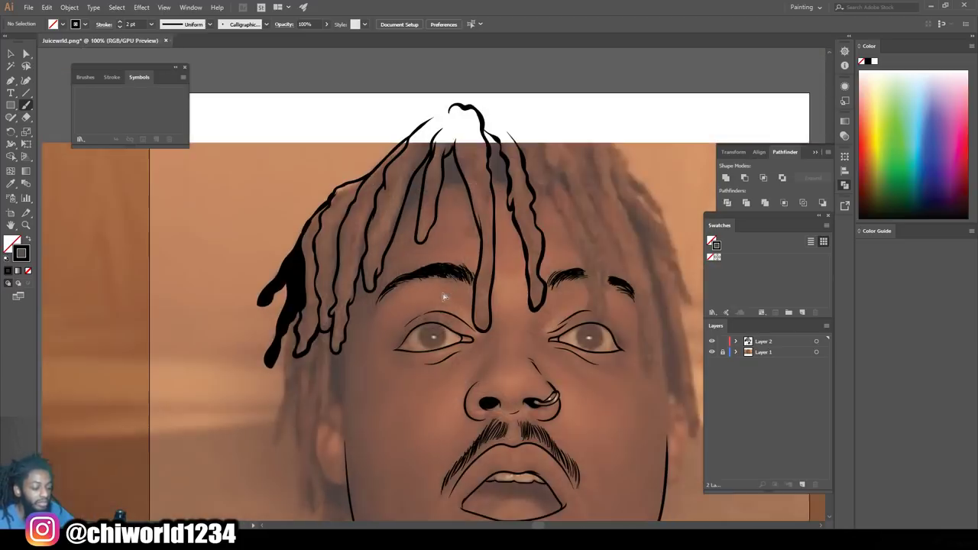
pyautogui.scroll(-2, 445, 288)
pyautogui.moveTo(291, 254)
pyautogui.mouseDown()
pyautogui.moveTo(277, 382)
pyautogui.moveTo(308, 282)
pyautogui.moveTo(302, 439)
pyautogui.moveTo(314, 421)
pyautogui.moveTo(309, 275)
pyautogui.moveTo(316, 353)
pyautogui.mouseUp()
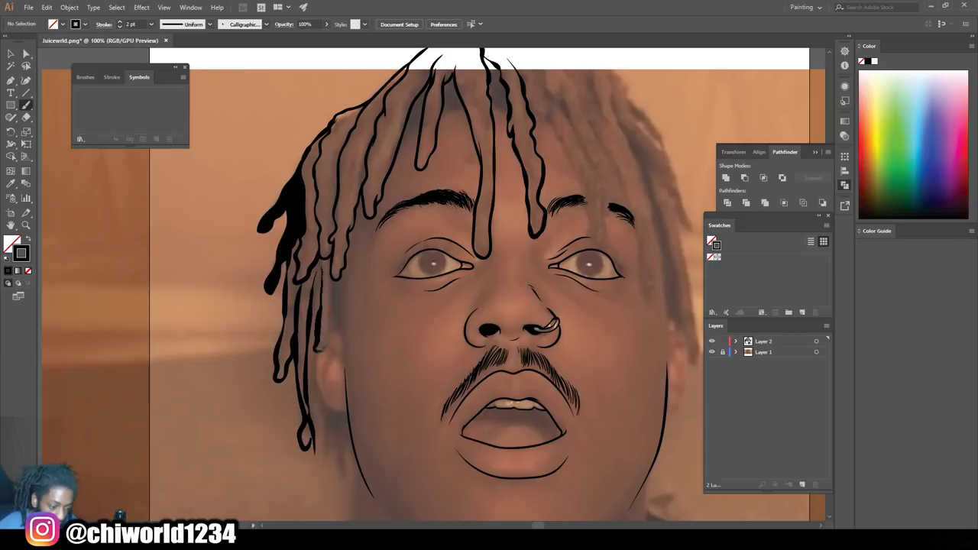
pyautogui.scroll(-1, 328, 296)
pyautogui.scroll(2, 379, 292)
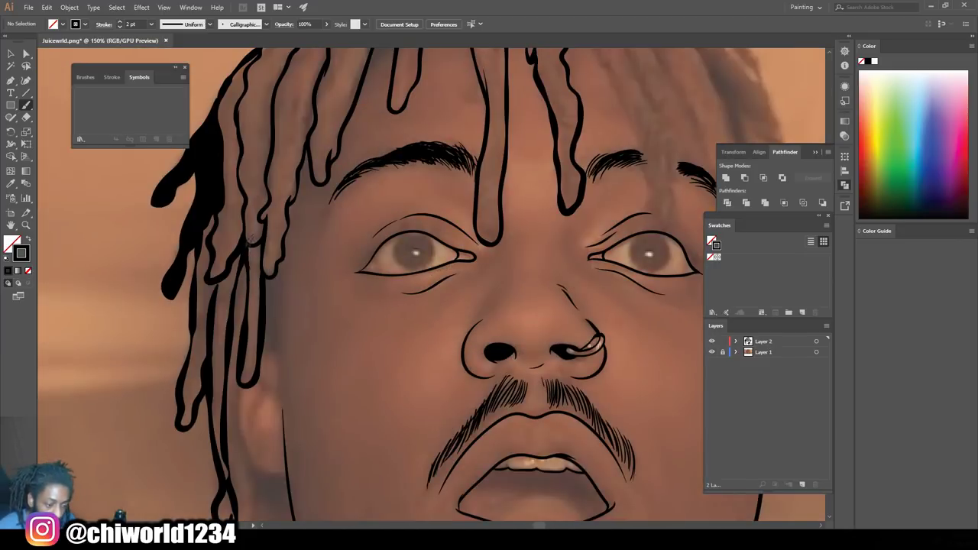
# - Outline the long dreadlocks over the right half of the forehead and the right eyebrow, and hide the photo layer to check them
pyautogui.scroll(-3, 405, 297)
pyautogui.scroll(3, 493, 222)
pyautogui.scroll(1, 481, 283)
pyautogui.moveTo(438, 434)
pyautogui.mouseDown()
pyautogui.moveTo(416, 395)
pyautogui.moveTo(398, 302)
pyautogui.moveTo(362, 236)
pyautogui.moveTo(433, 319)
pyautogui.moveTo(393, 229)
pyautogui.moveTo(347, 191)
pyautogui.mouseUp()
pyautogui.moveTo(479, 377)
pyautogui.mouseDown()
pyautogui.moveTo(410, 226)
pyautogui.moveTo(359, 162)
pyautogui.moveTo(304, 141)
pyautogui.mouseUp()
pyautogui.moveTo(439, 275)
pyautogui.mouseDown()
pyautogui.moveTo(493, 391)
pyautogui.moveTo(505, 340)
pyautogui.moveTo(400, 144)
pyautogui.moveTo(384, 144)
pyautogui.mouseUp()
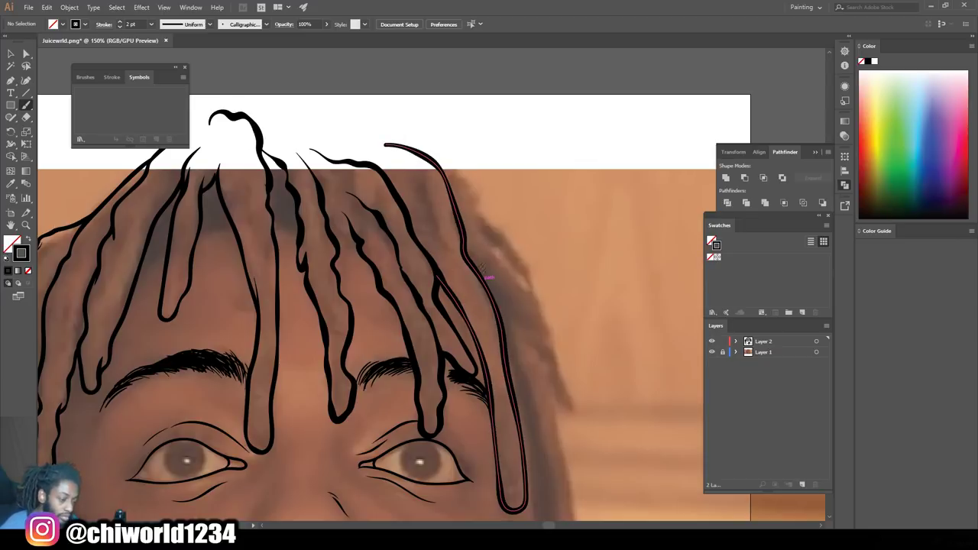
pyautogui.hotkey('ctrl', '0')
pyautogui.click(712, 353)
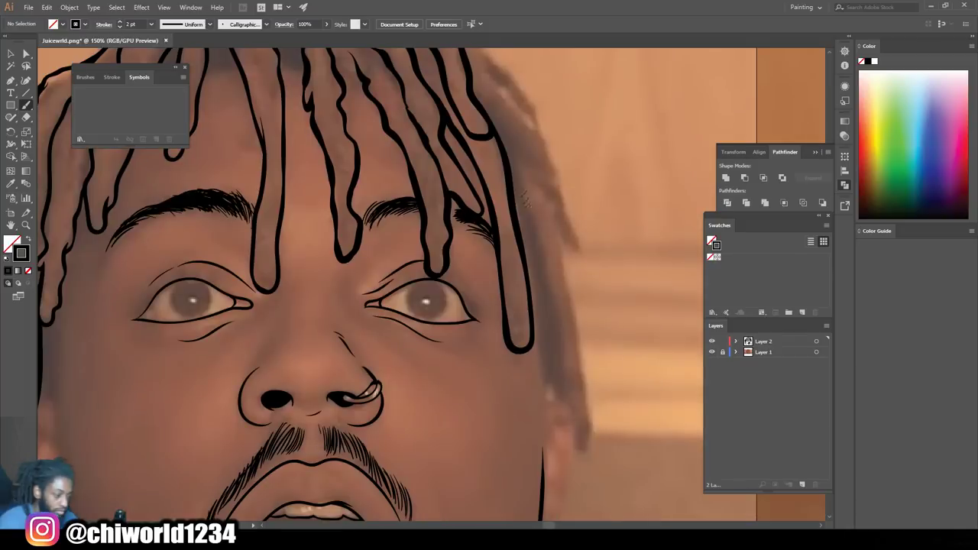
# - Trace the outermost right dreadlocks down to the right ear and fill the dark gap between them
pyautogui.moveTo(514, 166)
pyautogui.mouseDown()
pyautogui.moveTo(580, 437)
pyautogui.moveTo(592, 368)
pyautogui.moveTo(529, 163)
pyautogui.moveTo(559, 375)
pyautogui.moveTo(567, 370)
pyautogui.moveTo(535, 267)
pyautogui.mouseUp()
pyautogui.scroll(7, 549, 372)
pyautogui.moveTo(550, 325); pyautogui.dragTo(584, 426)
pyautogui.moveTo(564, 351); pyautogui.dragTo(474, 225)
pyautogui.moveTo(538, 304)
pyautogui.mouseDown()
pyautogui.moveTo(525, 263)
pyautogui.moveTo(463, 185)
pyautogui.mouseUp()
# - Draw the top contour of the hair above the photo's upper edge, joining the dreadlocks on both sides
pyautogui.scroll(3, 450, 188)
pyautogui.hotkey('ctrl', '-')
pyautogui.hotkey('ctrl', '+')
pyautogui.moveTo(628, 290)
pyautogui.mouseDown()
pyautogui.moveTo(602, 244)
pyautogui.moveTo(495, 211)
pyautogui.moveTo(539, 227)
pyautogui.moveTo(447, 213)
pyautogui.moveTo(464, 217)
pyautogui.moveTo(478, 202)
pyautogui.moveTo(355, 202)
pyautogui.moveTo(311, 210)
pyautogui.moveTo(180, 321)
pyautogui.mouseUp()
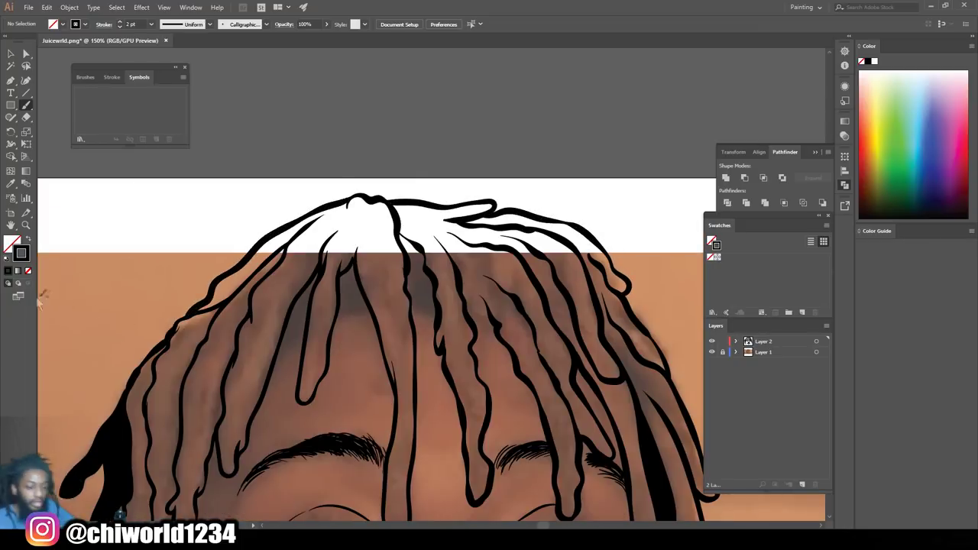
# - Fill the shadow gaps between the dreadlock roots along the hairline solid black
pyautogui.hotkey('ctrl', '-')
pyautogui.hotkey('ctrl', '-')
pyautogui.hotkey('ctrl', '+')
pyautogui.hotkey('ctrl', '+')
pyautogui.moveTo(435, 294); pyautogui.dragTo(342, 299)
pyautogui.moveTo(281, 333)
pyautogui.mouseDown()
pyautogui.moveTo(306, 305)
pyautogui.moveTo(308, 284)
pyautogui.moveTo(367, 290)
pyautogui.moveTo(355, 249)
pyautogui.moveTo(365, 289)
pyautogui.mouseUp()
pyautogui.moveTo(417, 284)
pyautogui.mouseDown()
pyautogui.moveTo(435, 294)
pyautogui.moveTo(404, 223)
pyautogui.moveTo(408, 240)
pyautogui.mouseUp()
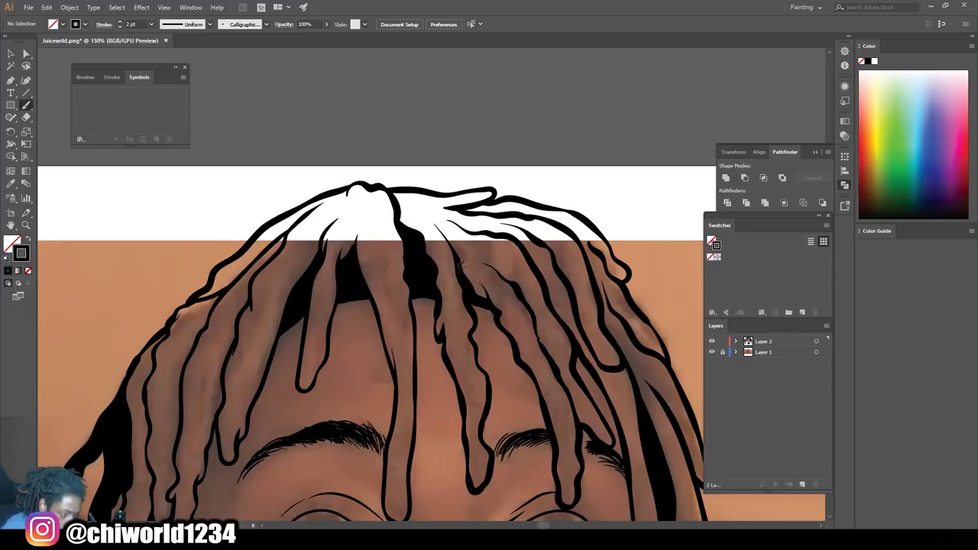
# - Hide the photo layer to check the complete hair line art, and show it again
pyautogui.hotkey('ctrl', '-')
pyautogui.hotkey('ctrl', '-')
pyautogui.hotkey('ctrl', '-')
pyautogui.click(710, 352)
pyautogui.hotkey('ctrl', '=')
pyautogui.hotkey('ctrl', '=')
pyautogui.click(710, 353)
# - Outline the right ear, fill the left temple gap and the dreadlocks below the left ear solid black, and check them without the photo
pyautogui.moveTo(264, 314); pyautogui.dragTo(267, 373)
pyautogui.moveTo(262, 337); pyautogui.dragTo(267, 376)
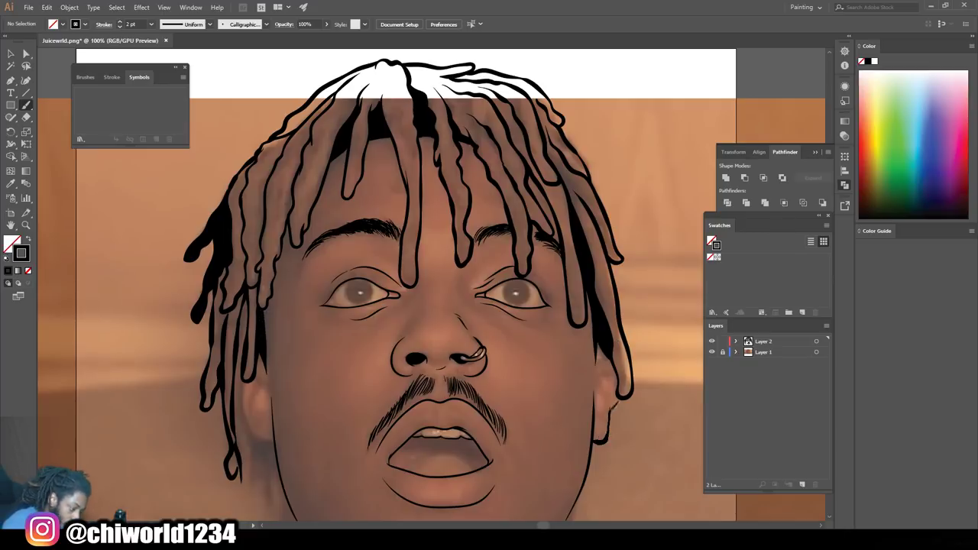
pyautogui.scroll(-1, 616, 386)
pyautogui.moveTo(261, 415); pyautogui.dragTo(242, 356)
pyautogui.moveTo(249, 463); pyautogui.dragTo(239, 354)
pyautogui.moveTo(255, 424)
pyautogui.mouseDown()
pyautogui.moveTo(274, 433)
pyautogui.moveTo(272, 419)
pyautogui.mouseUp()
pyautogui.moveTo(270, 487); pyautogui.dragTo(254, 403)
pyautogui.moveTo(266, 441)
pyautogui.mouseDown()
pyautogui.moveTo(251, 471)
pyautogui.moveTo(239, 383)
pyautogui.mouseUp()
pyautogui.moveTo(240, 450)
pyautogui.mouseDown()
pyautogui.moveTo(240, 385)
pyautogui.moveTo(232, 449)
pyautogui.mouseUp()
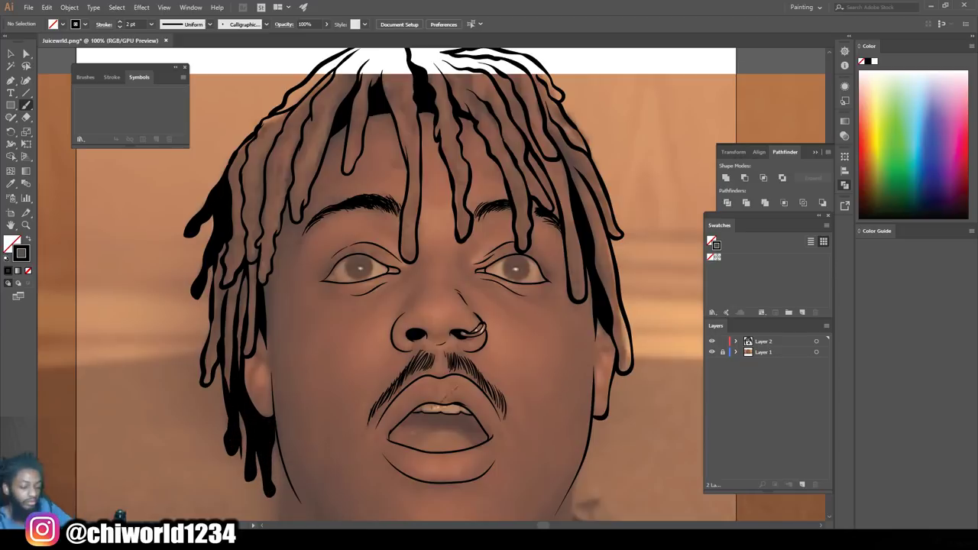
pyautogui.hotkey('ctrl', '0')
pyautogui.click(711, 352)
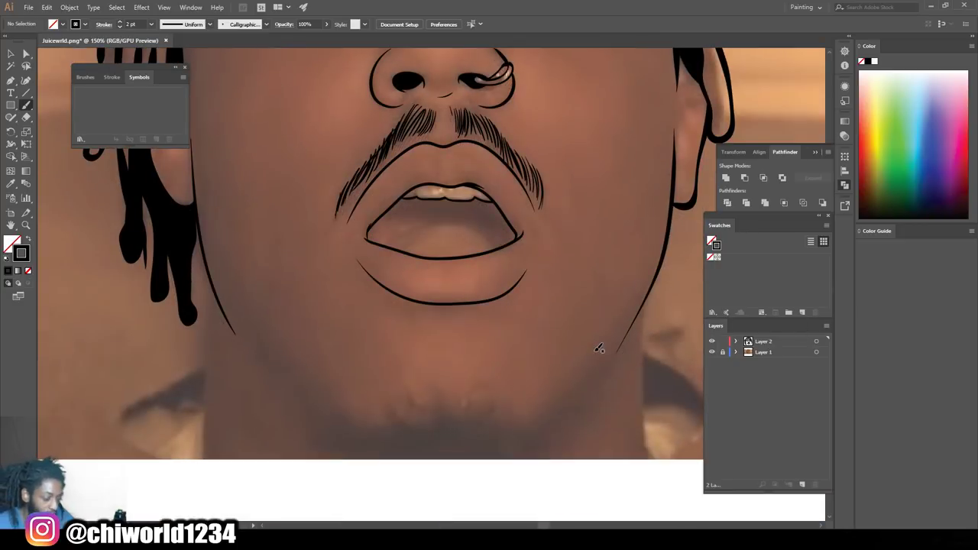
# - Paint the chin beard solid black and draw the jaw line on both sides of it with a 1 pt stroke
pyautogui.moveTo(341, 437)
pyautogui.mouseDown()
pyautogui.moveTo(467, 469)
pyautogui.moveTo(447, 443)
pyautogui.moveTo(506, 452)
pyautogui.moveTo(375, 446)
pyautogui.moveTo(354, 435)
pyautogui.mouseUp()
pyautogui.moveTo(391, 433)
pyautogui.mouseDown()
pyautogui.moveTo(414, 429)
pyautogui.moveTo(444, 445)
pyautogui.moveTo(400, 435)
pyautogui.moveTo(400, 451)
pyautogui.mouseUp()
pyautogui.click(151, 24)
pyautogui.click(160, 69)
pyautogui.moveTo(582, 388)
pyautogui.mouseDown()
pyautogui.moveTo(562, 412)
pyautogui.moveTo(373, 452)
pyautogui.moveTo(286, 393)
pyautogui.mouseUp()
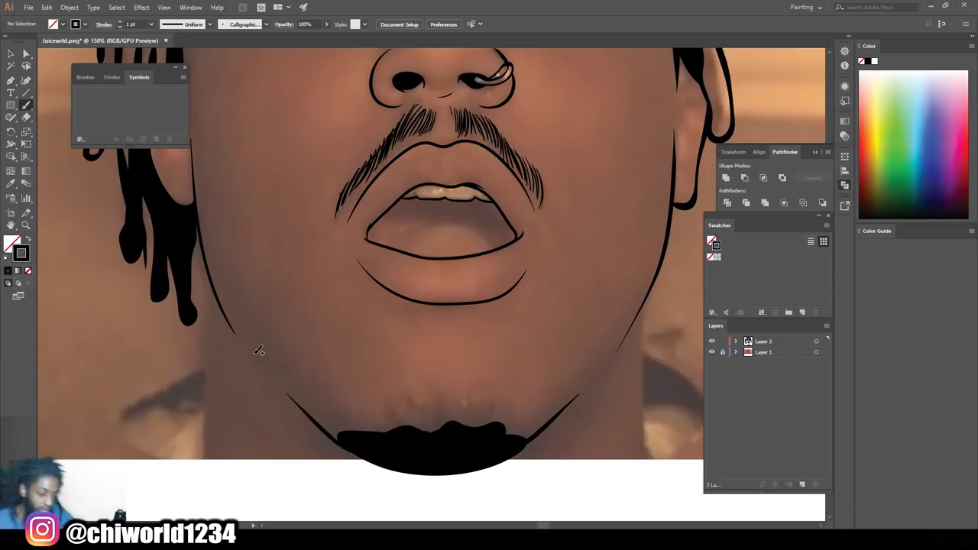
# - Examine the chin beard and jaw lines close up and in relation to the whole face
pyautogui.hotkey('ctrl', '-')
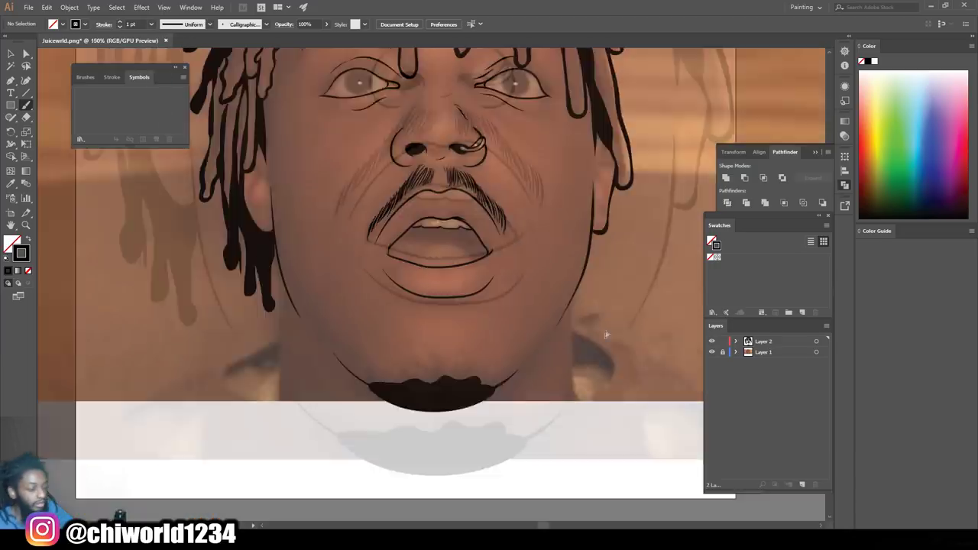
pyautogui.hotkey('ctrl', '-')
pyautogui.hotkey('ctrl', '-')
pyautogui.scroll(-1, 634, 328)
pyautogui.hotkey('ctrl', '+')
pyautogui.hotkey('ctrl', '+')
pyautogui.hotkey('ctrl', '+')
pyautogui.scroll(-3, 611, 327)
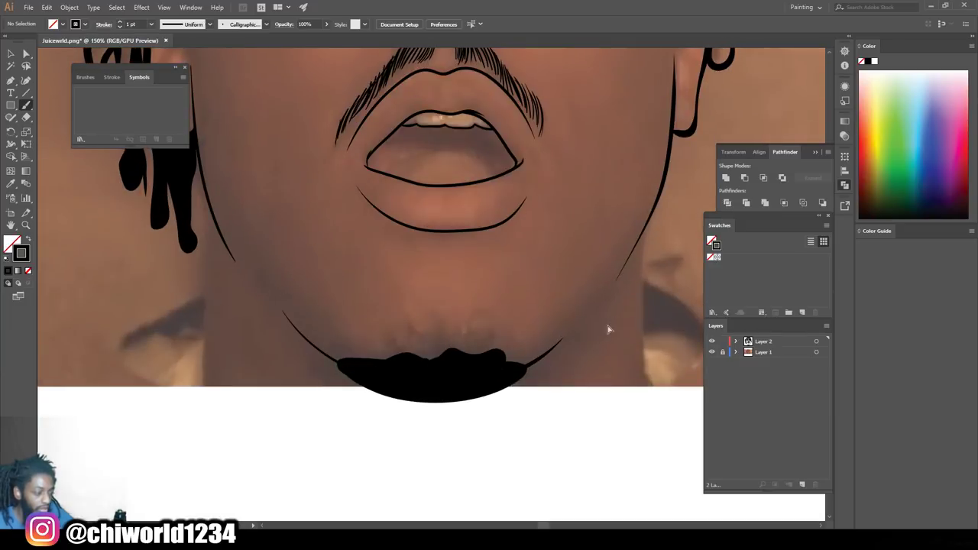
pyautogui.hotkey('ctrl', '-')
pyautogui.hotkey('ctrl', '-')
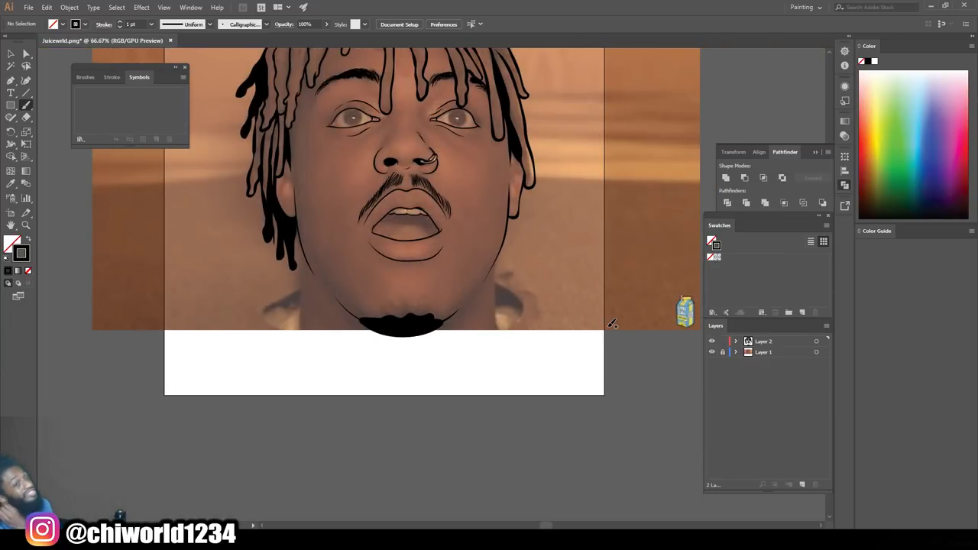
pyautogui.hotkey('ctrl', '+')
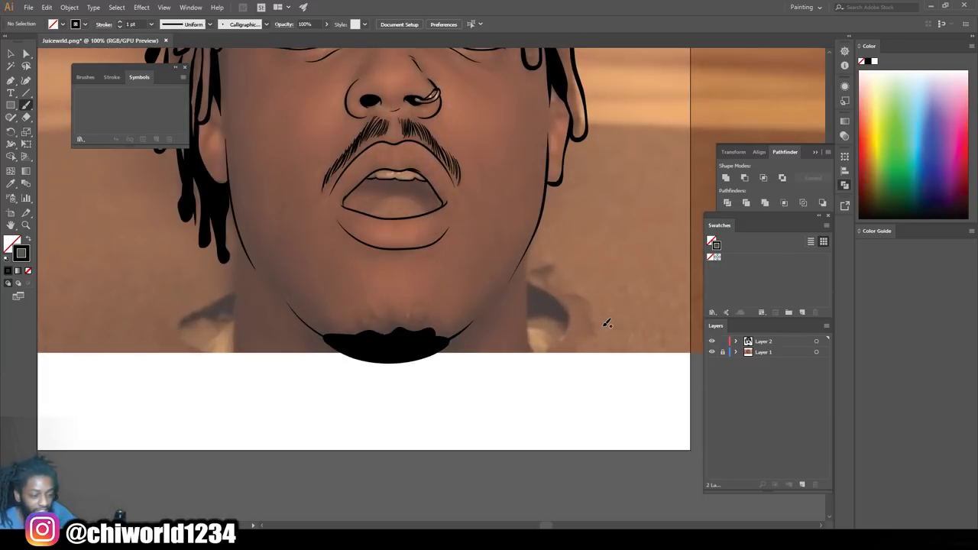
# - Draw the left and right neck lines from the jaw down toward the photo's lower edge
pyautogui.scroll(1, 607, 323)
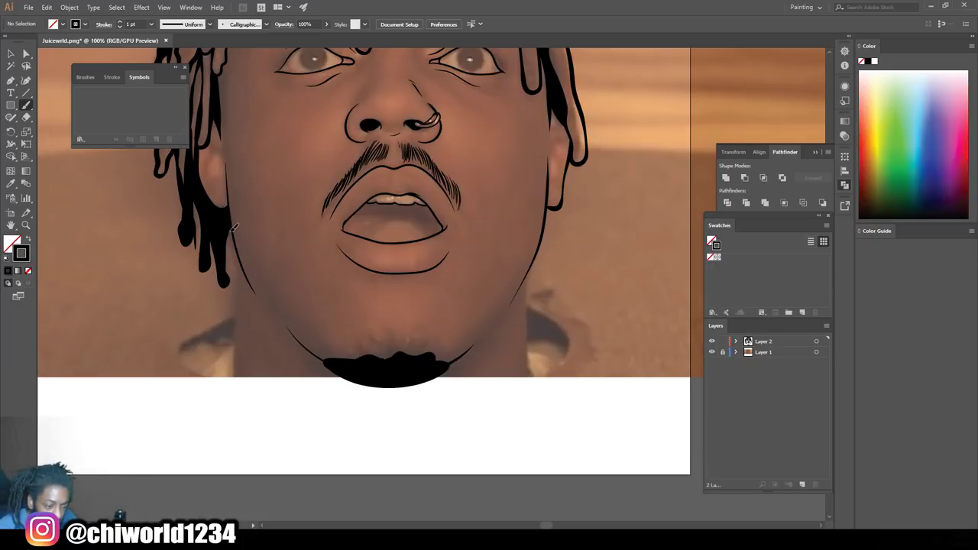
pyautogui.moveTo(235, 288); pyautogui.dragTo(238, 366)
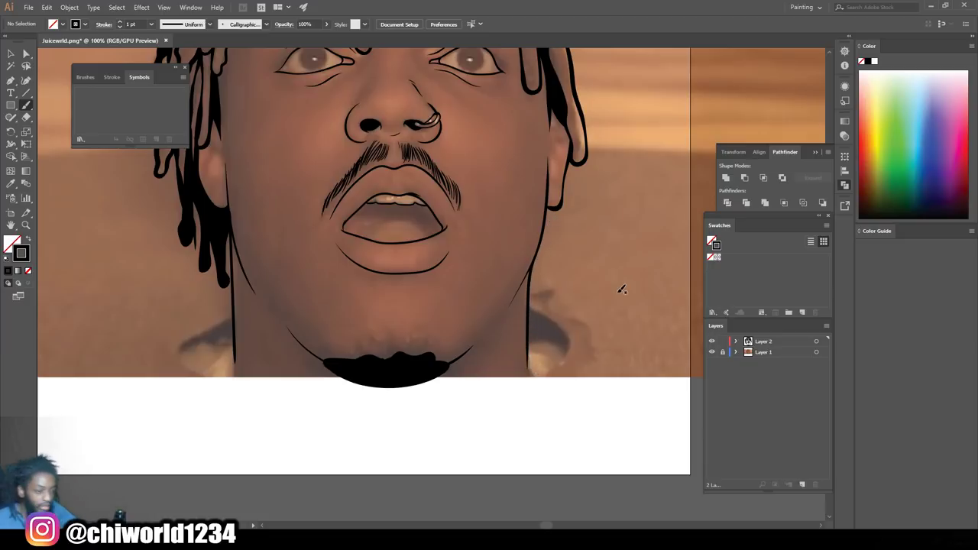
pyautogui.scroll(-2, 620, 286)
pyautogui.scroll(3, 600, 277)
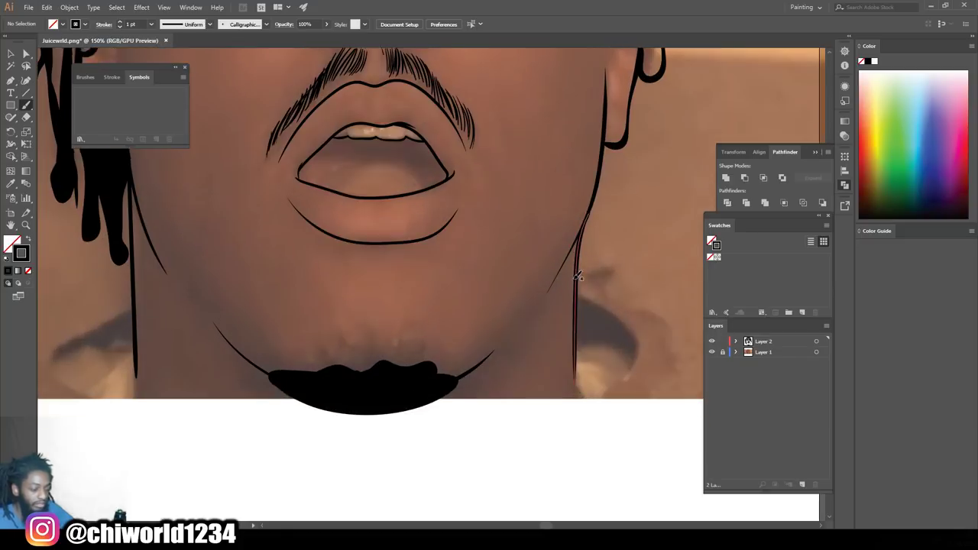
pyautogui.scroll(-1, 577, 276)
pyautogui.hscroll(-1, 574, 288)
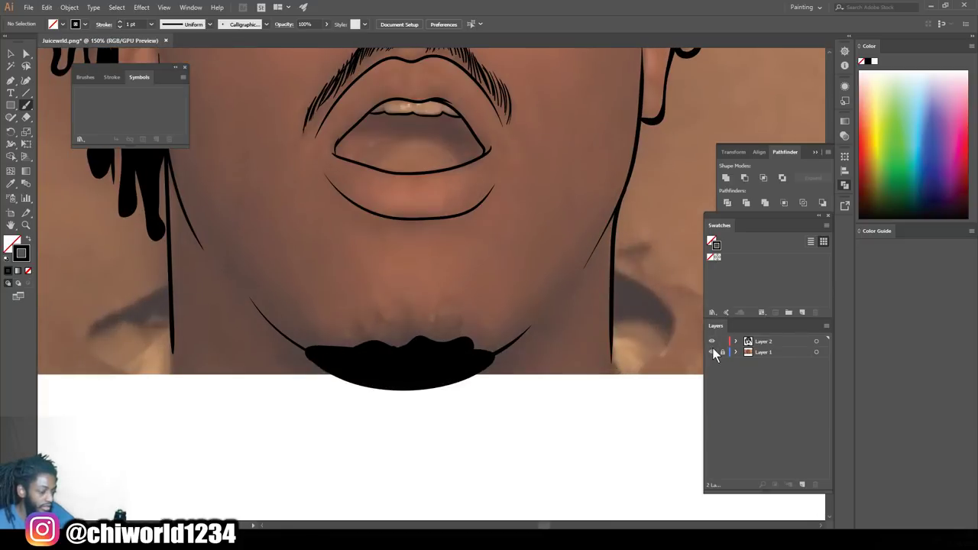
# - Hide the photo layer and review the line art of the whole head
pyautogui.click(712, 351)
pyautogui.scroll(-3, 658, 333)
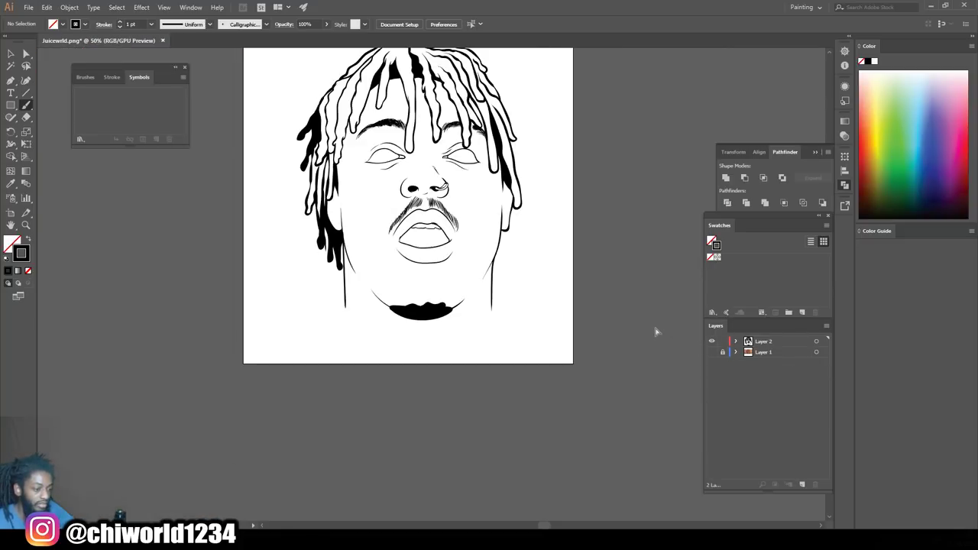
pyautogui.scroll(2, 657, 332)
pyautogui.hotkey('ctrl', '+')
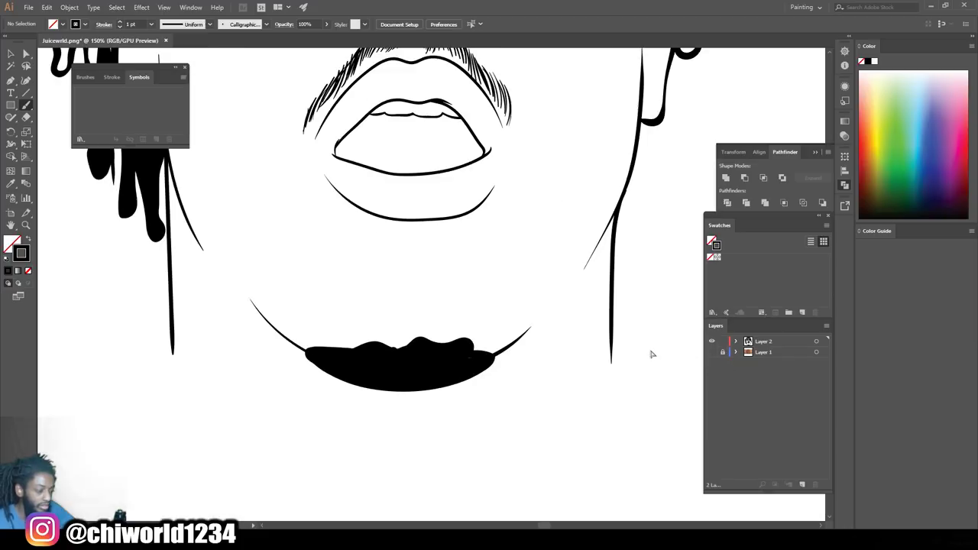
# - Draw a wavy dripping edge from the end of the right neck line to below the chin beard
pyautogui.scroll(-1, 653, 347)
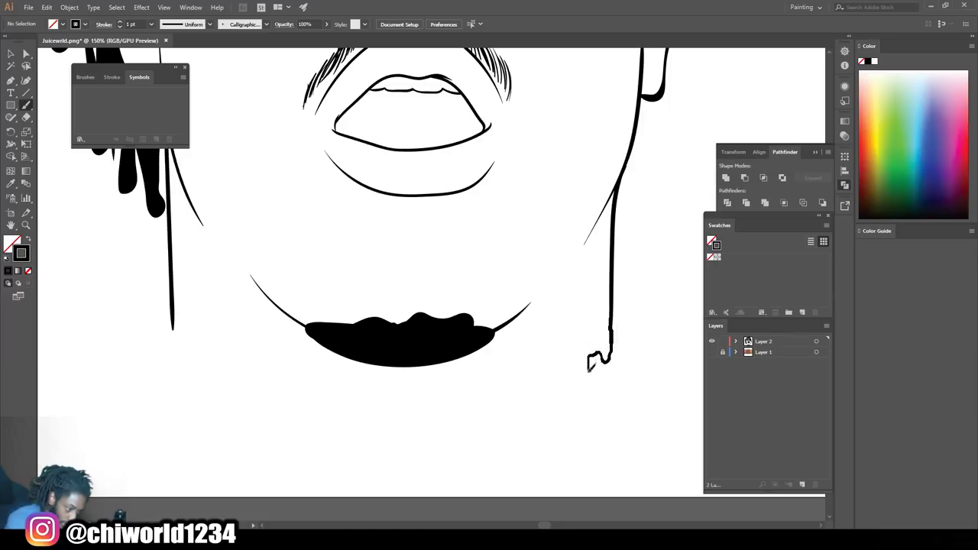
pyautogui.moveTo(590, 393); pyautogui.dragTo(592, 428)
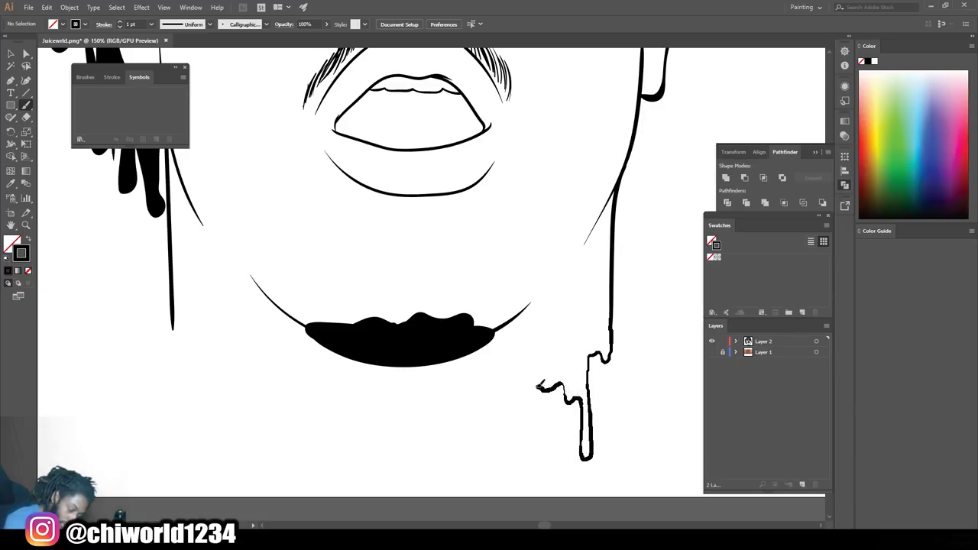
pyautogui.moveTo(504, 416); pyautogui.dragTo(498, 482)
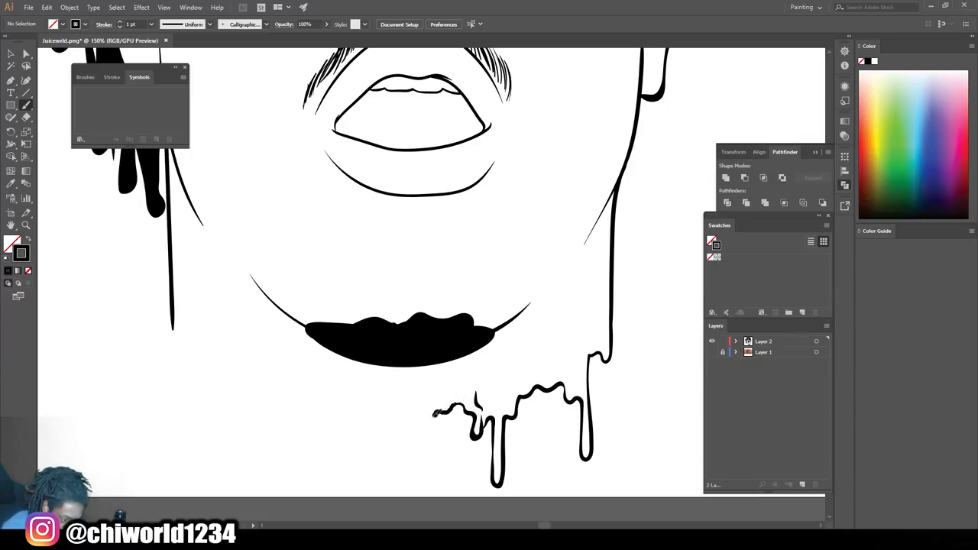
pyautogui.moveTo(416, 433)
pyautogui.mouseDown()
pyautogui.moveTo(408, 459)
pyautogui.moveTo(405, 428)
pyautogui.moveTo(388, 430)
pyautogui.moveTo(388, 489)
pyautogui.moveTo(379, 457)
pyautogui.mouseUp()
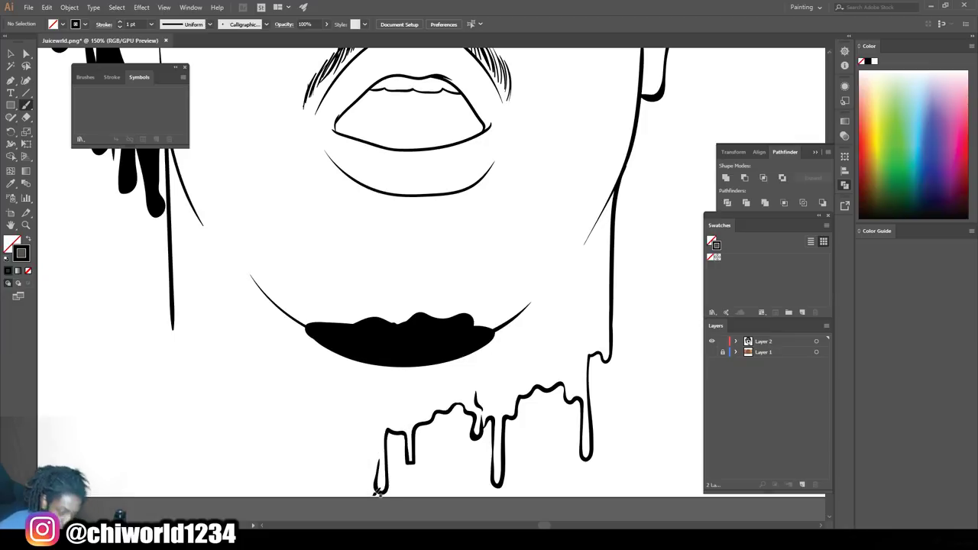
pyautogui.hotkey('ctrl', 'z')
pyautogui.hotkey('ctrl', 'z')
pyautogui.hotkey('ctrl', 'z')
pyautogui.hotkey('ctrl', 'z')
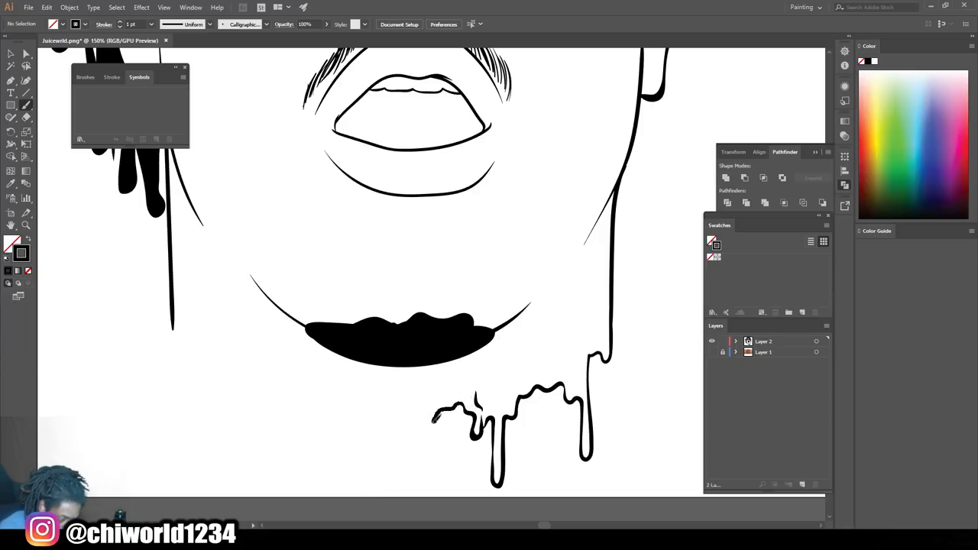
# - Continue the dripping edge with long and short drips from below the chin beard across to the left neck line
pyautogui.moveTo(415, 429); pyautogui.dragTo(412, 480)
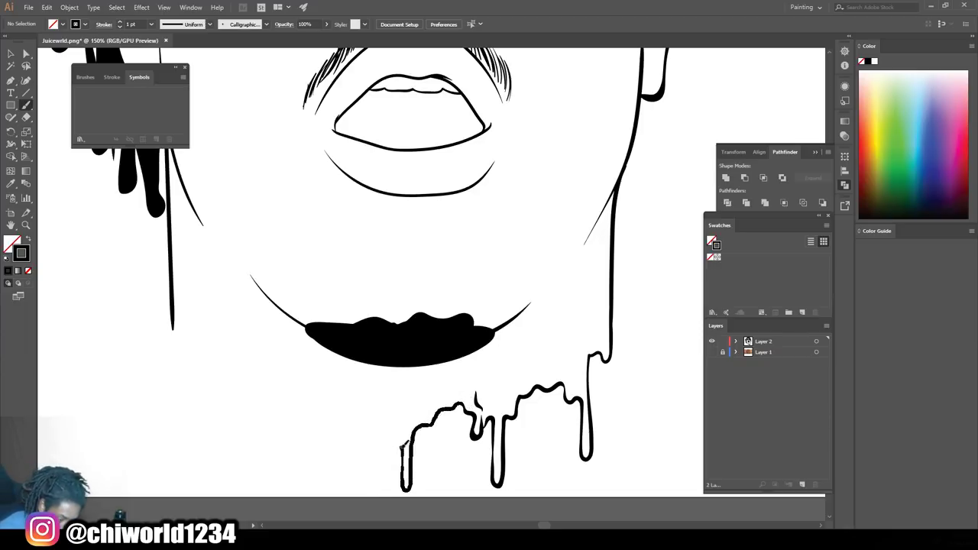
pyautogui.moveTo(392, 442)
pyautogui.mouseDown()
pyautogui.moveTo(389, 520)
pyautogui.moveTo(381, 523)
pyautogui.moveTo(369, 450)
pyautogui.mouseUp()
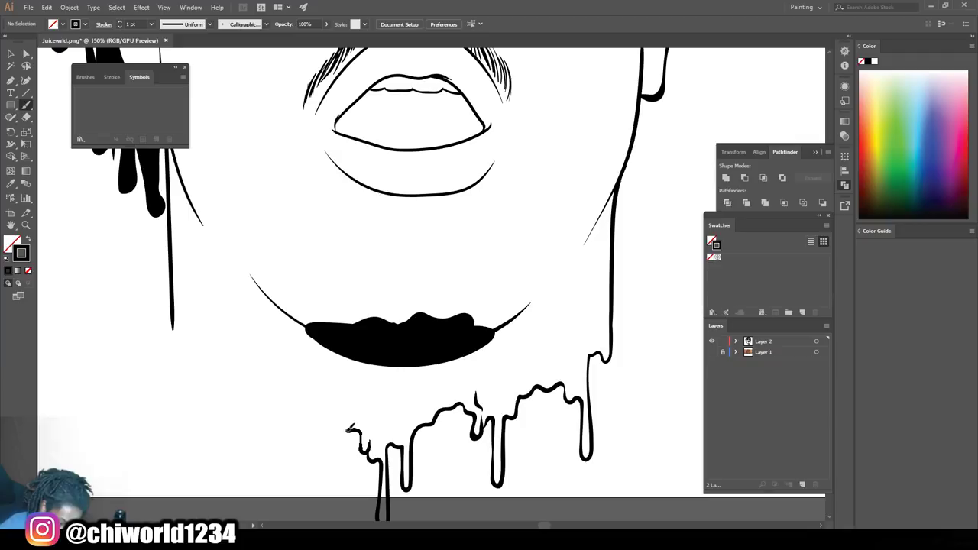
pyautogui.moveTo(313, 440)
pyautogui.mouseDown()
pyautogui.moveTo(305, 480)
pyautogui.moveTo(297, 430)
pyautogui.moveTo(275, 424)
pyautogui.moveTo(265, 515)
pyautogui.moveTo(265, 421)
pyautogui.moveTo(232, 423)
pyautogui.moveTo(213, 484)
pyautogui.moveTo(211, 401)
pyautogui.moveTo(189, 382)
pyautogui.moveTo(178, 443)
pyautogui.moveTo(181, 343)
pyautogui.mouseUp()
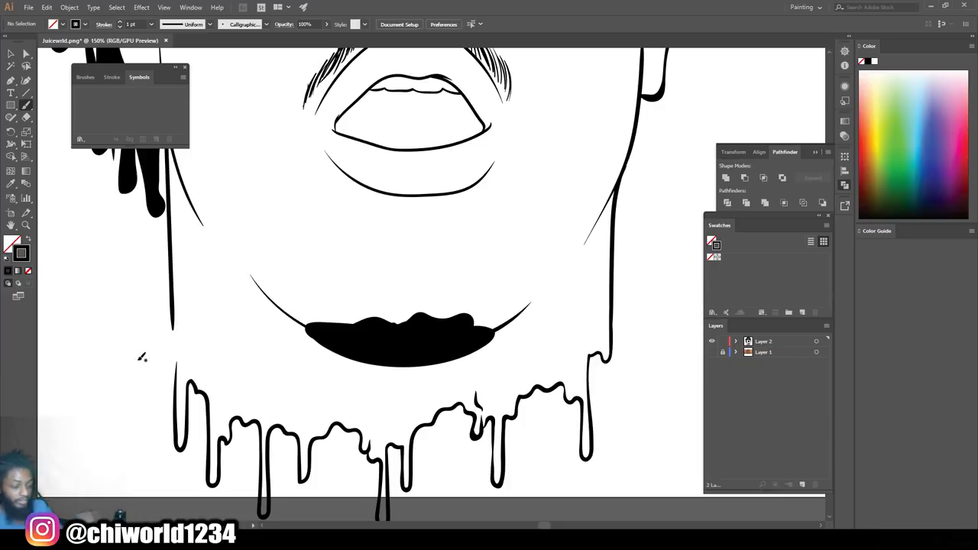
# - Thicken the side of the short drip below the left part of the chin beard
pyautogui.hotkey('ctrl', '-')
pyautogui.hotkey('ctrl', '-')
pyautogui.hotkey('ctrl', '-')
pyautogui.hotkey('ctrl', '+')
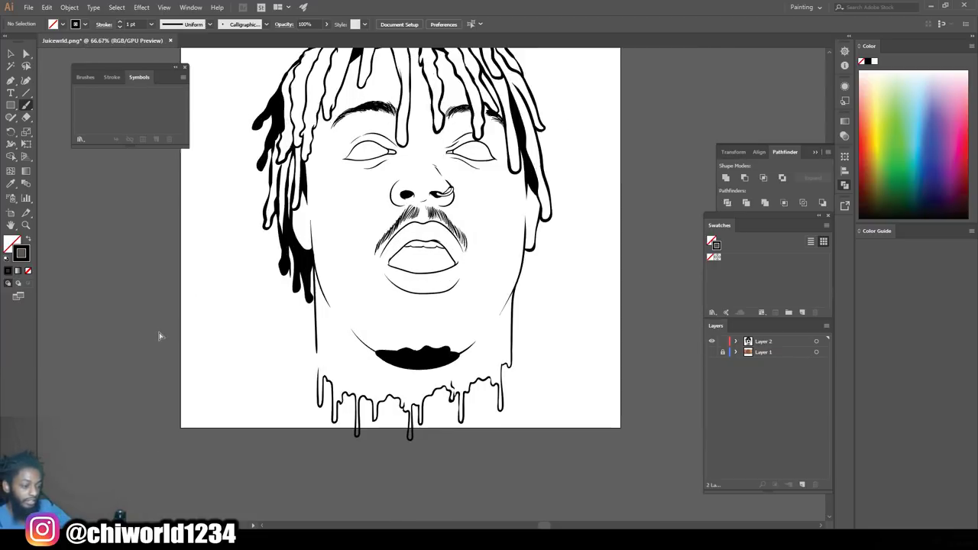
pyautogui.hotkey('ctrl', '+')
pyautogui.hotkey('ctrl', '-')
pyautogui.hotkey('ctrl', '-')
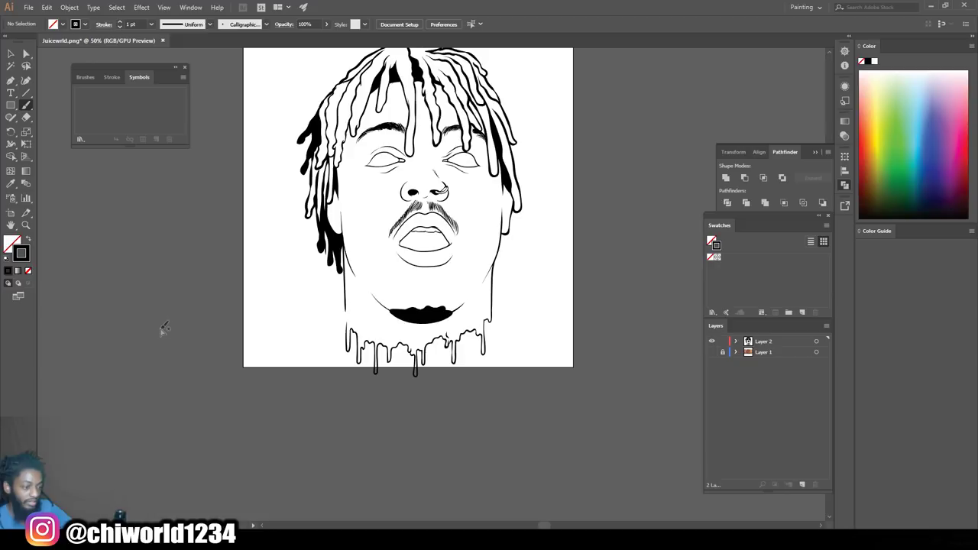
pyautogui.hotkey('ctrl', '+')
pyautogui.hotkey('ctrl', '+')
pyautogui.hotkey('ctrl', '+')
pyautogui.scroll(-4, 164, 324)
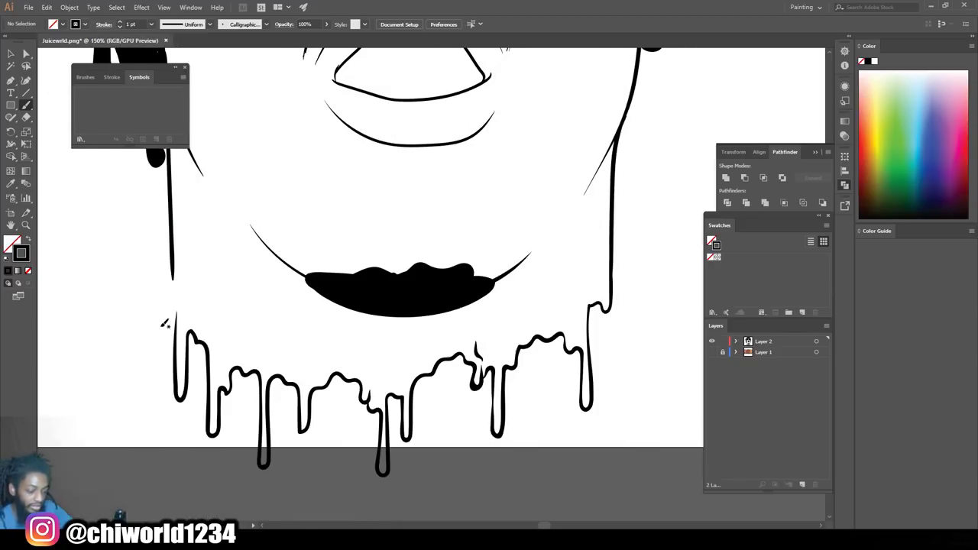
pyautogui.hotkey('ctrl', '+')
pyautogui.hscroll(-2, 161, 323)
pyautogui.scroll(-3, 162, 323)
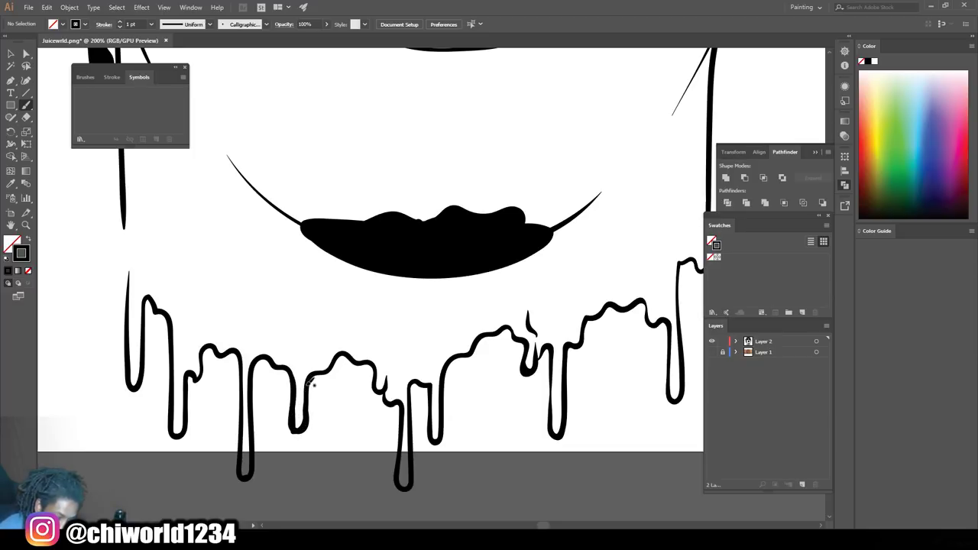
pyautogui.moveTo(299, 428); pyautogui.dragTo(294, 382)
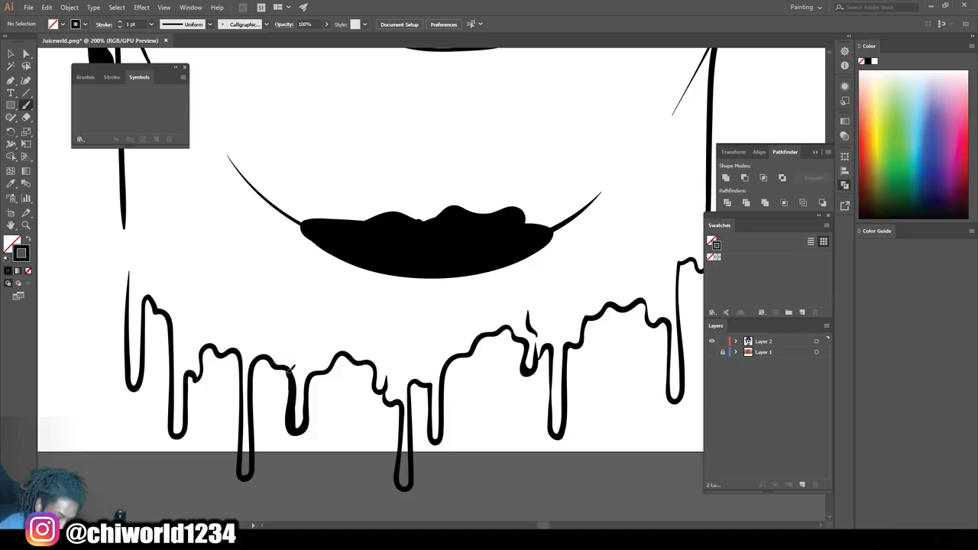
# - Join the left neck line to the outermost left drip and thicken the connection
pyautogui.scroll(2, 264, 393)
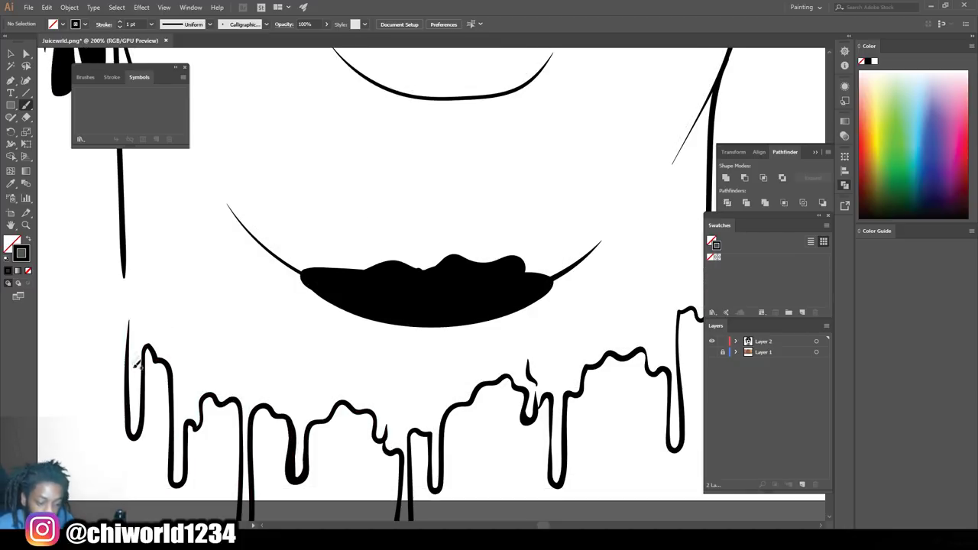
pyautogui.moveTo(128, 336); pyautogui.dragTo(125, 260)
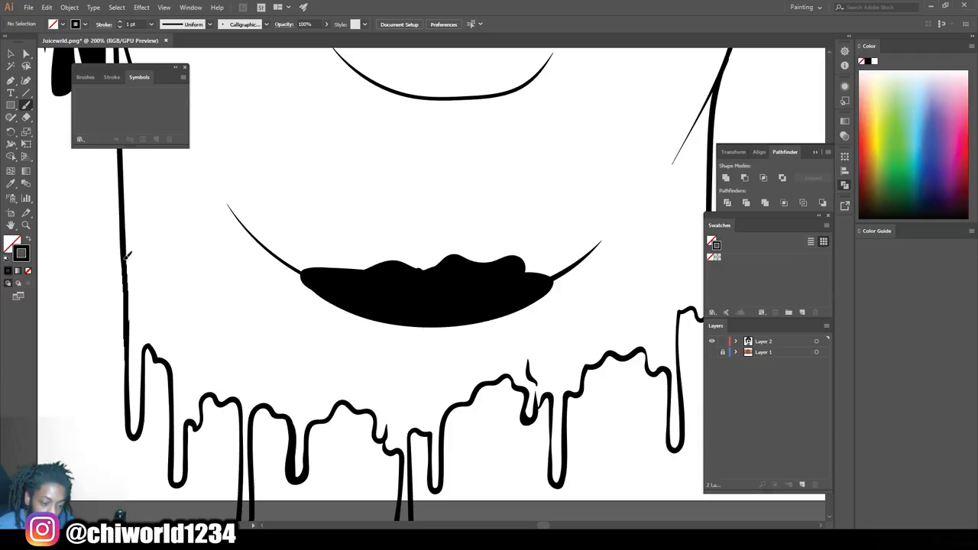
pyautogui.moveTo(131, 344); pyautogui.dragTo(130, 300)
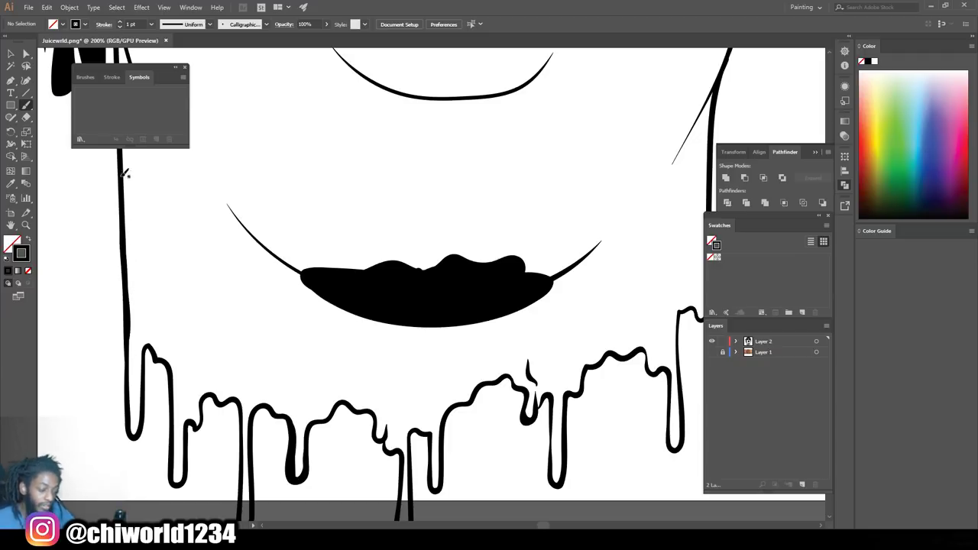
# - Draw a second wavy line above the drips, from the left neck edge to below the chin beard
pyautogui.hotkey('ctrl', '-')
pyautogui.hotkey('ctrl', '-')
pyautogui.hotkey('ctrl', '-')
pyautogui.hotkey('ctrl', '-')
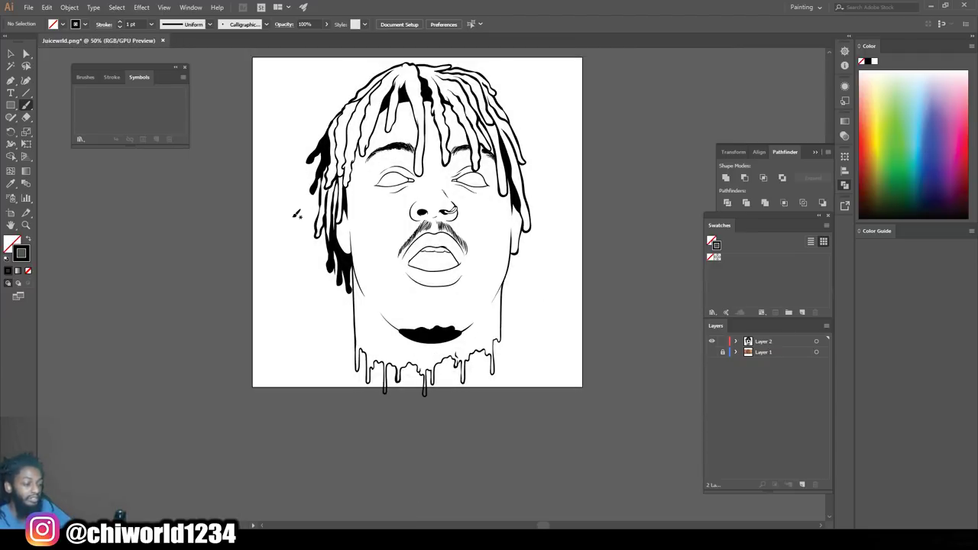
pyautogui.hotkey('ctrl', '+')
pyautogui.hotkey('ctrl', '+')
pyautogui.hotkey('ctrl', '+')
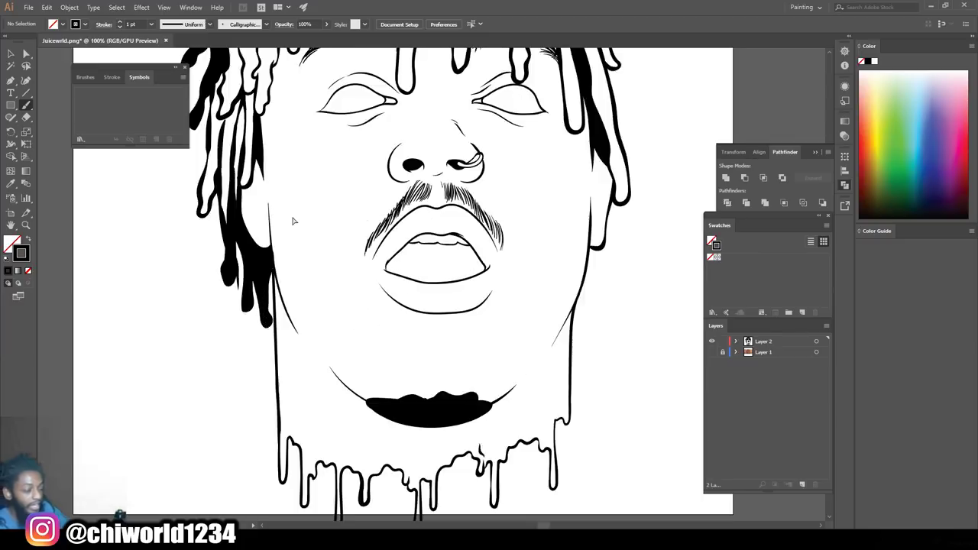
pyautogui.scroll(-2, 333, 223)
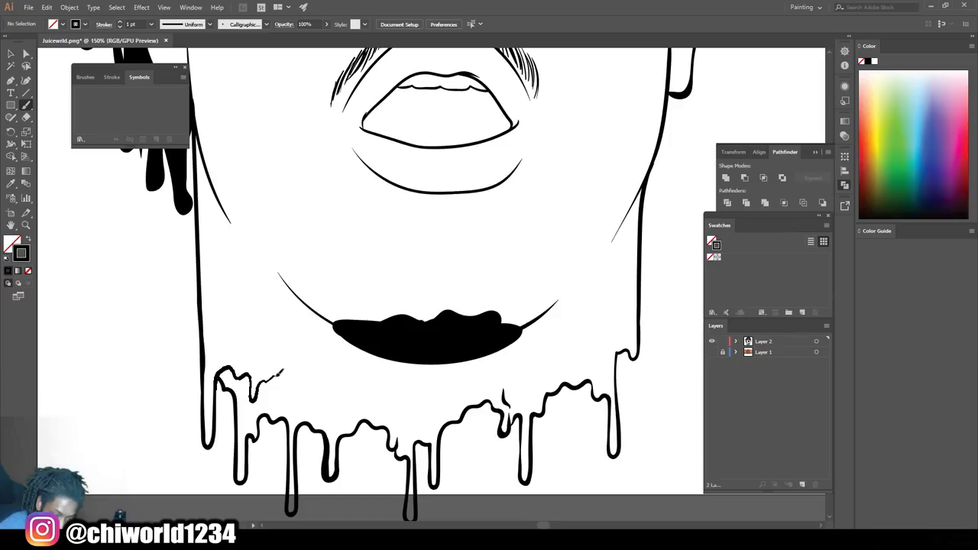
pyautogui.moveTo(287, 386)
pyautogui.mouseDown()
pyautogui.moveTo(317, 383)
pyautogui.moveTo(330, 400)
pyautogui.moveTo(342, 396)
pyautogui.moveTo(350, 422)
pyautogui.moveTo(376, 395)
pyautogui.mouseUp()
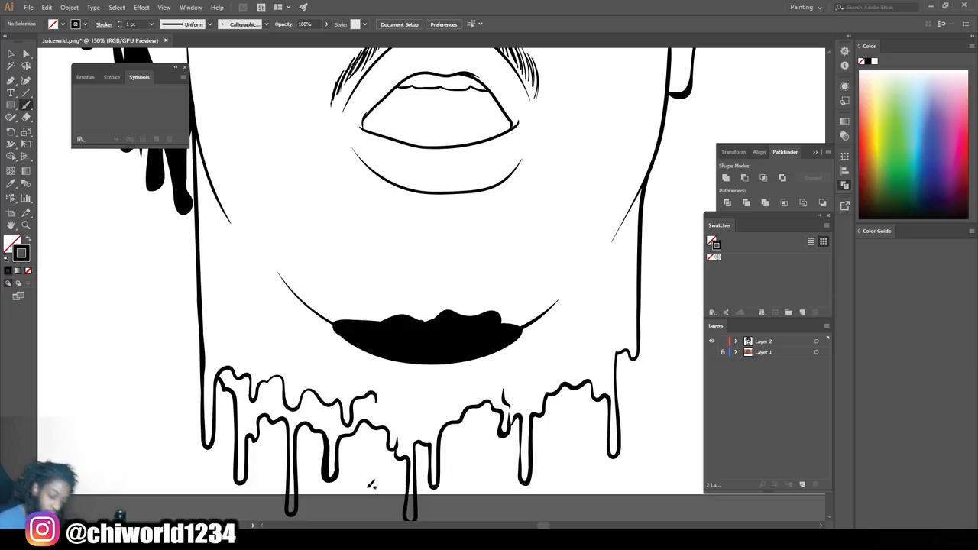
# - Continue the second wavy line from the right neck edge across below the chin beard to meet its left part
pyautogui.scroll(-2, 371, 484)
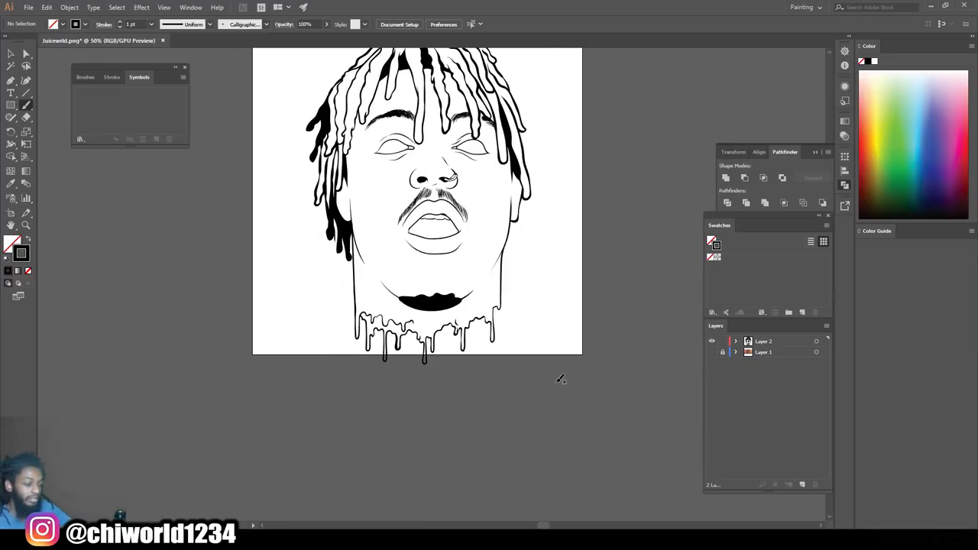
pyautogui.scroll(1, 558, 379)
pyautogui.scroll(2, 558, 387)
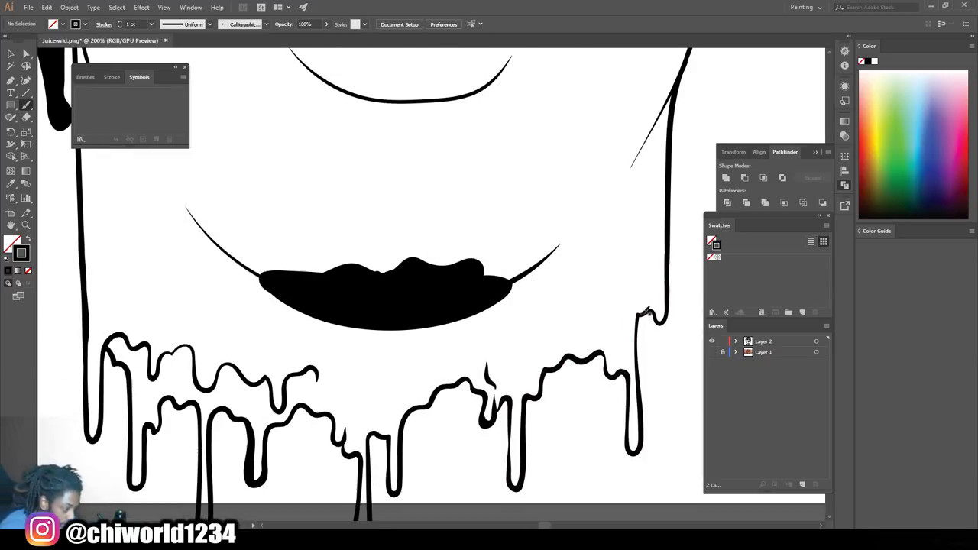
pyautogui.moveTo(647, 315)
pyautogui.mouseDown()
pyautogui.moveTo(591, 313)
pyautogui.moveTo(584, 341)
pyautogui.moveTo(572, 330)
pyautogui.moveTo(546, 367)
pyautogui.moveTo(540, 340)
pyautogui.moveTo(498, 348)
pyautogui.moveTo(504, 382)
pyautogui.mouseUp()
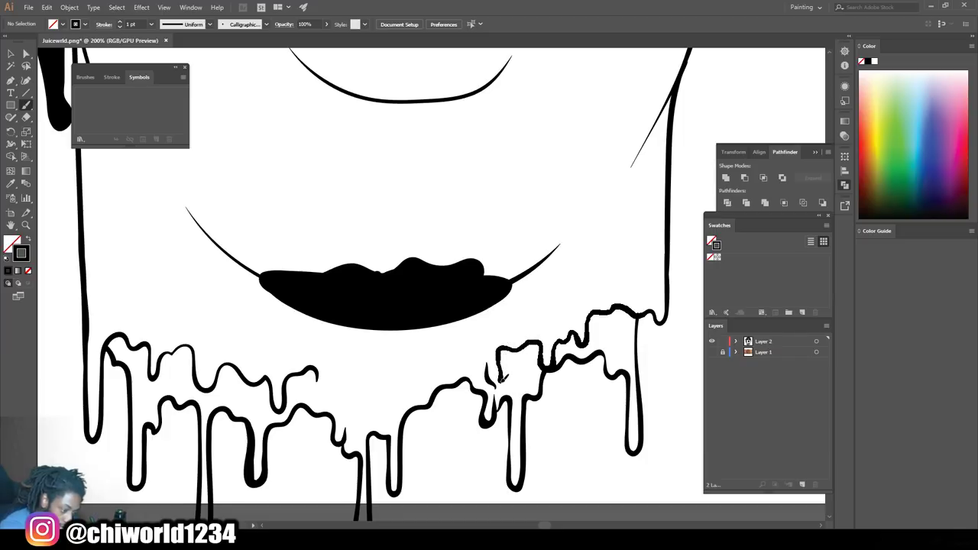
pyautogui.moveTo(468, 357)
pyautogui.mouseDown()
pyautogui.moveTo(442, 376)
pyautogui.moveTo(420, 346)
pyautogui.moveTo(386, 343)
pyautogui.moveTo(370, 359)
pyautogui.moveTo(355, 418)
pyautogui.moveTo(342, 365)
pyautogui.moveTo(319, 397)
pyautogui.moveTo(313, 368)
pyautogui.mouseUp()
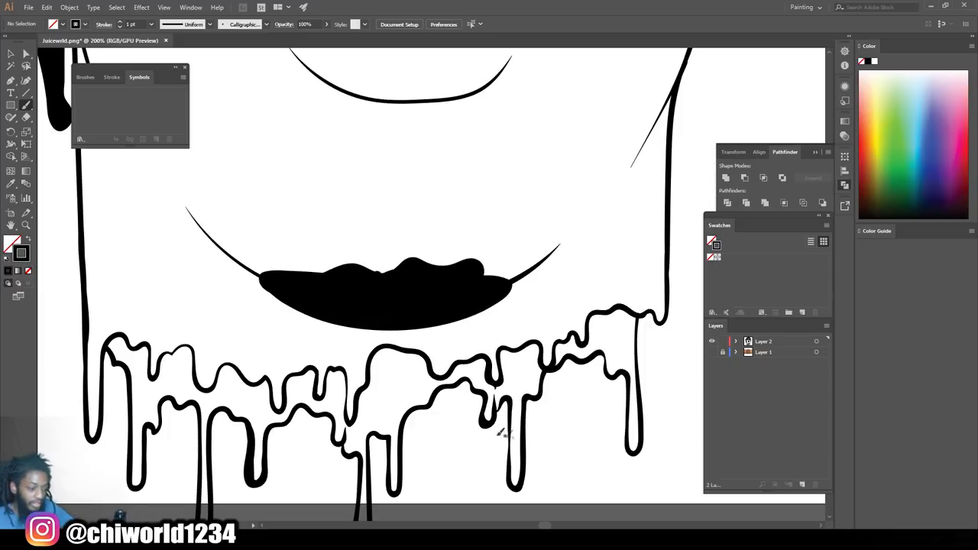
# - Fill parts of the band between the two drip lines with black below the right end of the chin beard
pyautogui.hotkey('ctrl', '-')
pyautogui.hotkey('ctrl', '-')
pyautogui.hotkey('ctrl', '-')
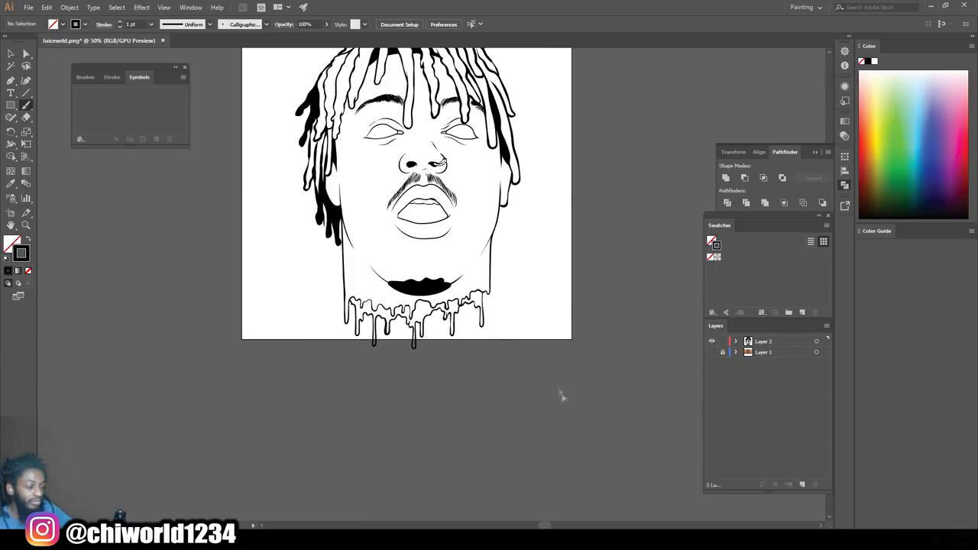
pyautogui.hotkey('ctrl', '+')
pyautogui.hotkey('ctrl', '+')
pyautogui.hotkey('ctrl', '+')
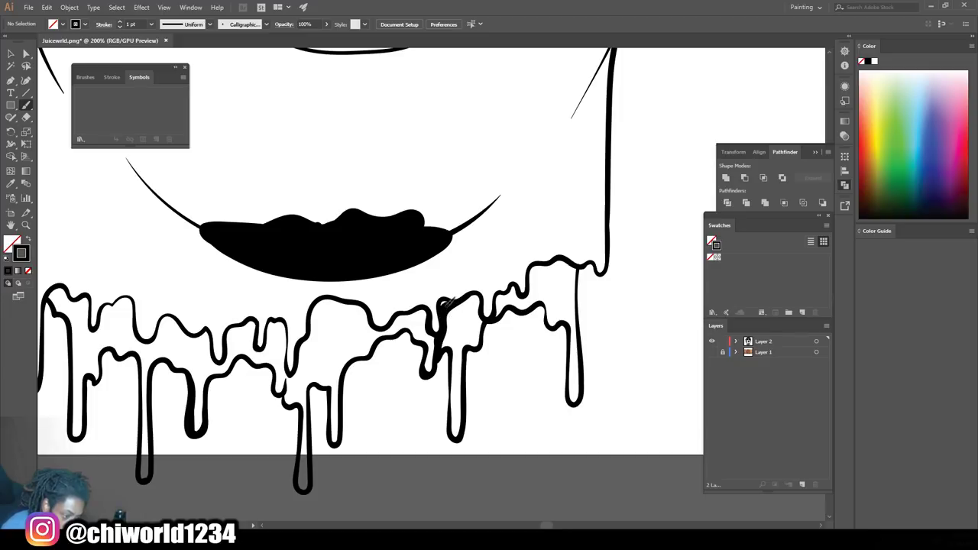
pyautogui.moveTo(444, 304)
pyautogui.mouseDown()
pyautogui.moveTo(439, 360)
pyautogui.moveTo(417, 308)
pyautogui.moveTo(481, 303)
pyautogui.moveTo(489, 318)
pyautogui.moveTo(470, 299)
pyautogui.moveTo(455, 302)
pyautogui.moveTo(481, 296)
pyautogui.mouseUp()
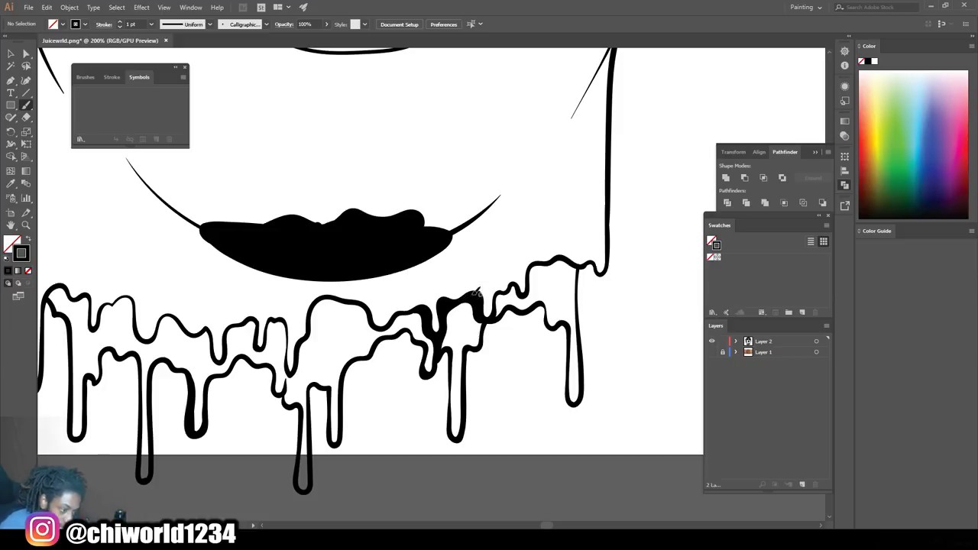
# - Review the double dripping neck edge against the whole head
pyautogui.hotkey('ctrl', '-')
pyautogui.hotkey('ctrl', '-')
pyautogui.hotkey('ctrl', '-')
pyautogui.hotkey('ctrl', '-')
pyautogui.hscroll(-4, 583, 393)
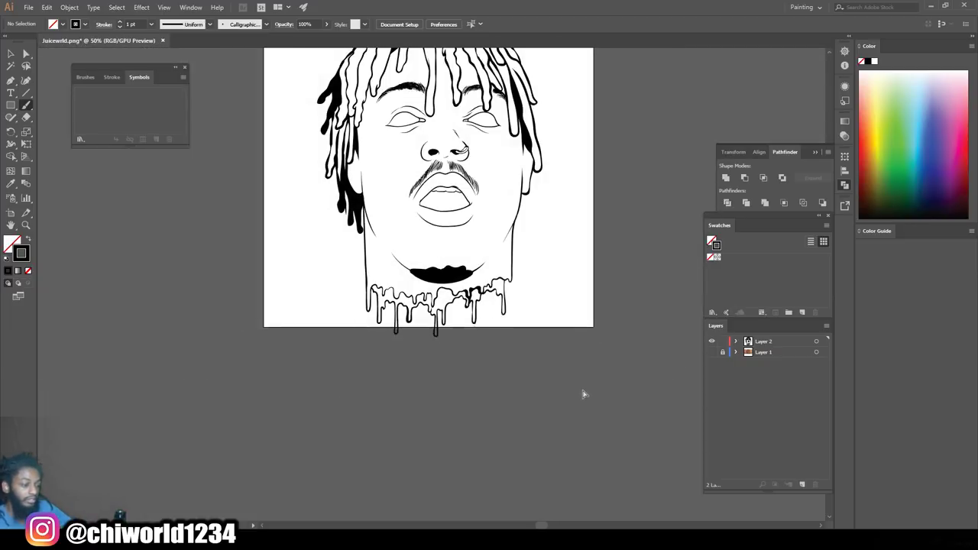
pyautogui.scroll(6, 584, 390)
pyautogui.hotkey('ctrl', '+')
pyautogui.hotkey('ctrl', '+')
pyautogui.scroll(-1, 591, 387)
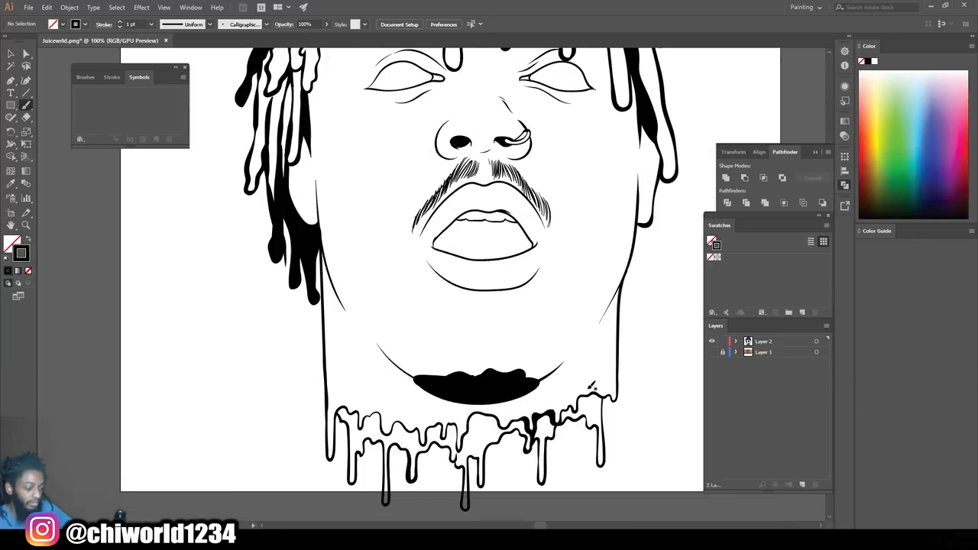
pyautogui.scroll(-1, 585, 393)
pyautogui.scroll(1, 588, 390)
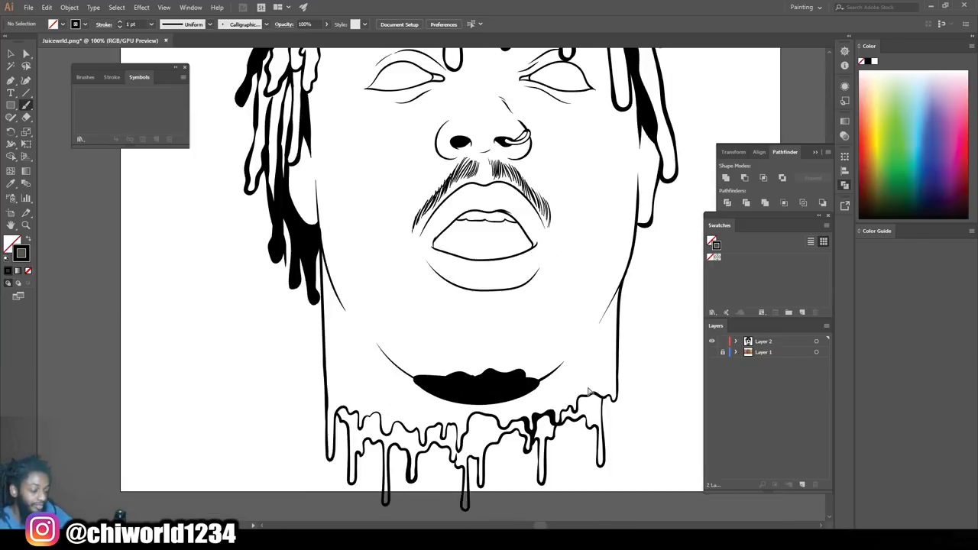
pyautogui.scroll(1, 593, 385)
pyautogui.scroll(-3, 593, 383)
pyautogui.scroll(1, 592, 383)
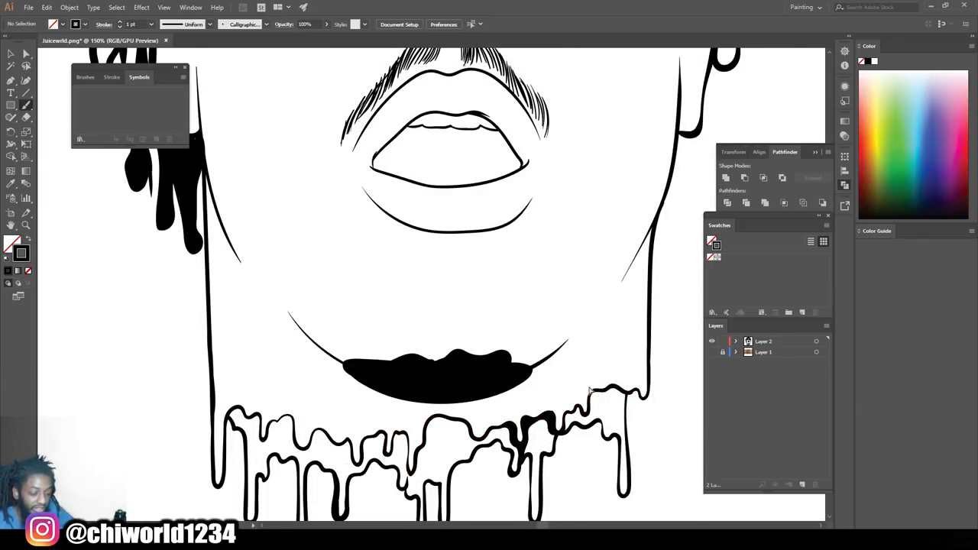
# - Add a small jagged accent to the upper wavy line near the left side of the neck
pyautogui.hotkey('ctrl', '+')
pyautogui.scroll(-2, 593, 382)
pyautogui.scroll(-1, 593, 385)
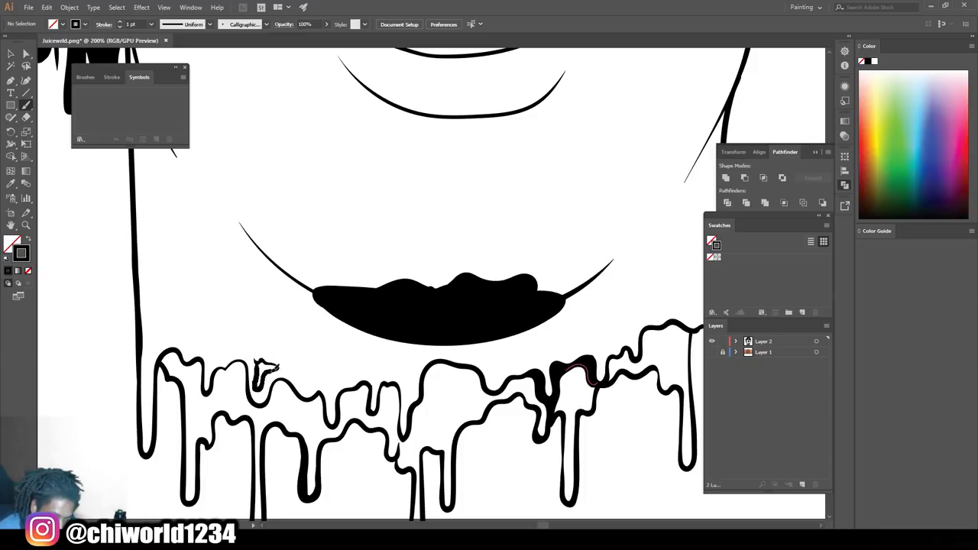
# - Draw a long drip and a smaller drip on the right cheek, between the lower lip and the jaw line
pyautogui.hotkey('ctrl', '-')
pyautogui.hotkey('ctrl', '-')
pyautogui.hotkey('ctrl', '+')
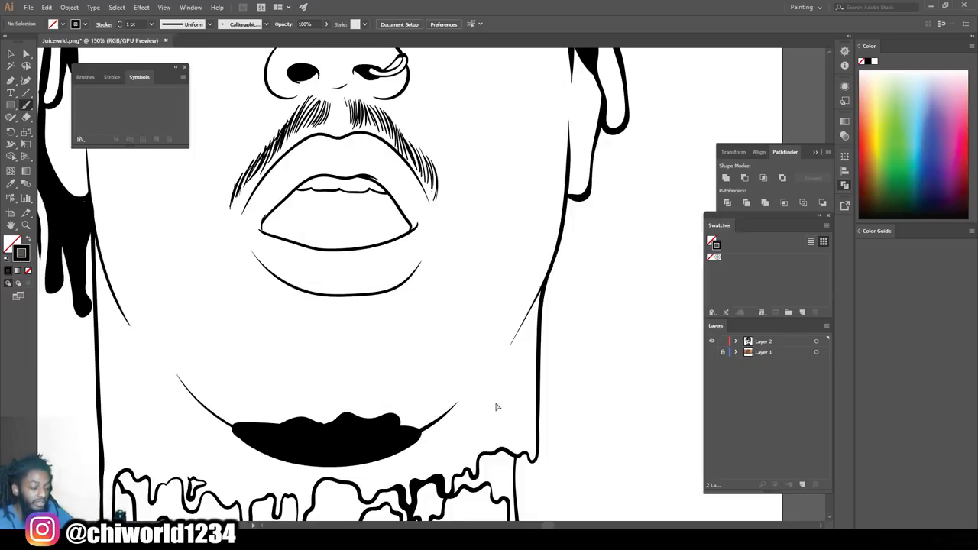
pyautogui.scroll(2, 500, 400)
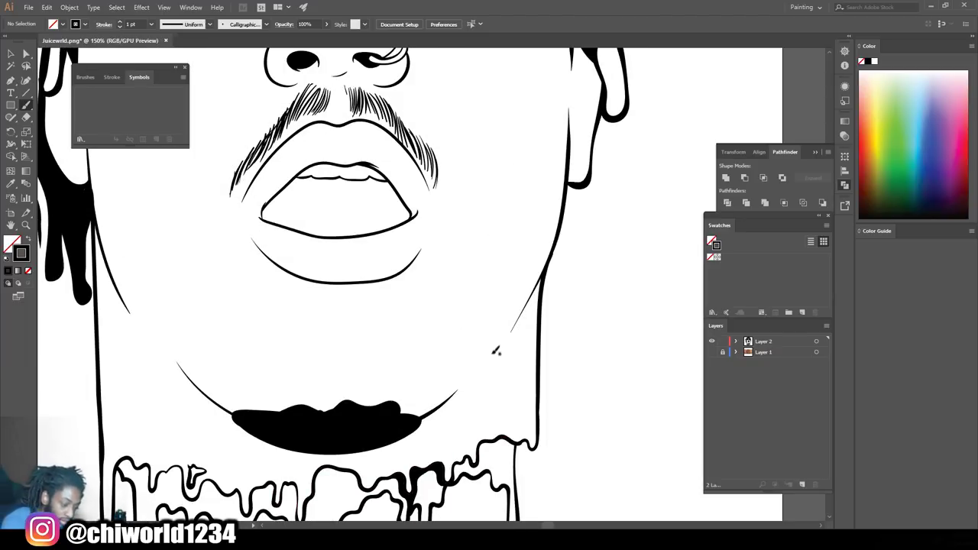
pyautogui.moveTo(489, 374)
pyautogui.mouseDown()
pyautogui.moveTo(482, 420)
pyautogui.moveTo(482, 337)
pyautogui.moveTo(467, 327)
pyautogui.moveTo(464, 297)
pyautogui.moveTo(445, 285)
pyautogui.moveTo(445, 313)
pyautogui.mouseUp()
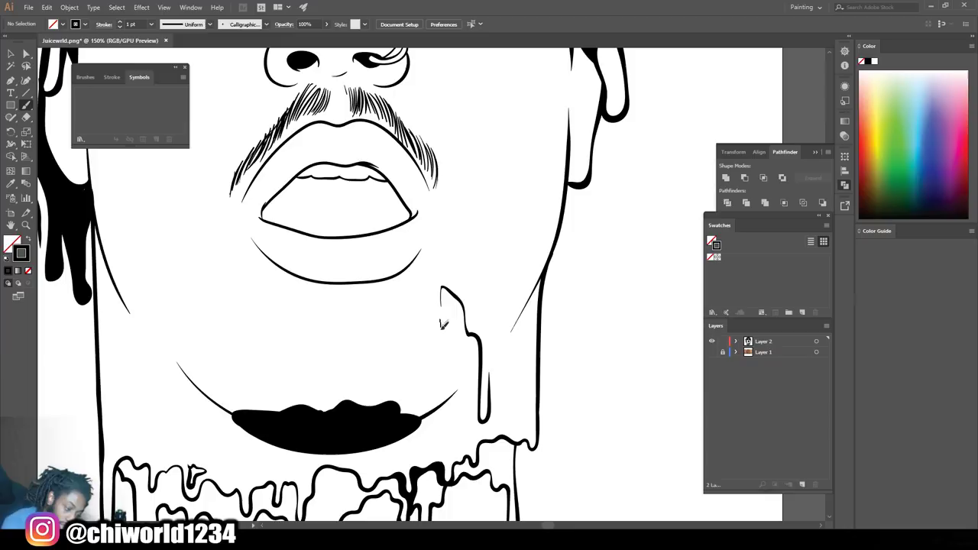
pyautogui.moveTo(425, 308); pyautogui.dragTo(417, 312)
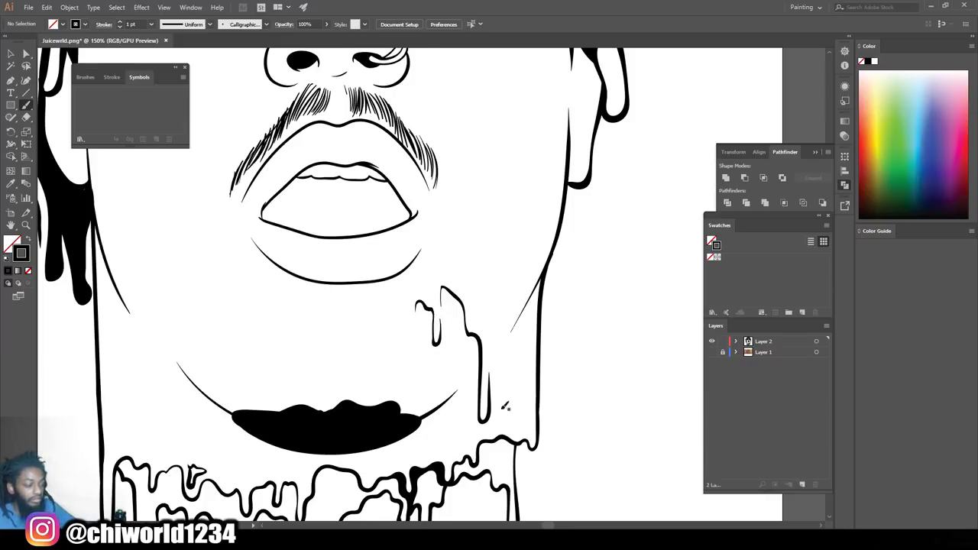
# - Extend the cheek drips with a jagged line up toward the ear and a second edge ending in a short drip
pyautogui.scroll(-3, 510, 403)
pyautogui.scroll(4, 517, 399)
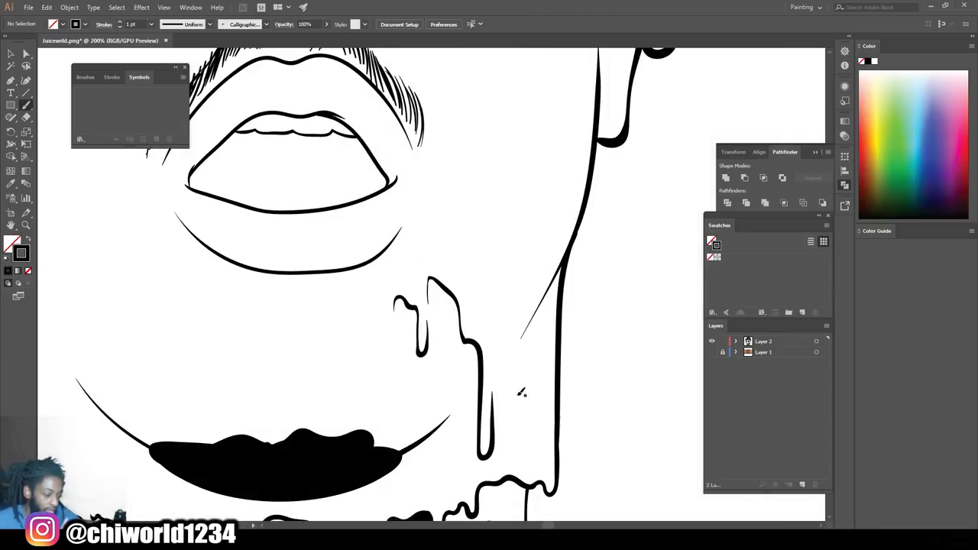
pyautogui.scroll(-1, 522, 392)
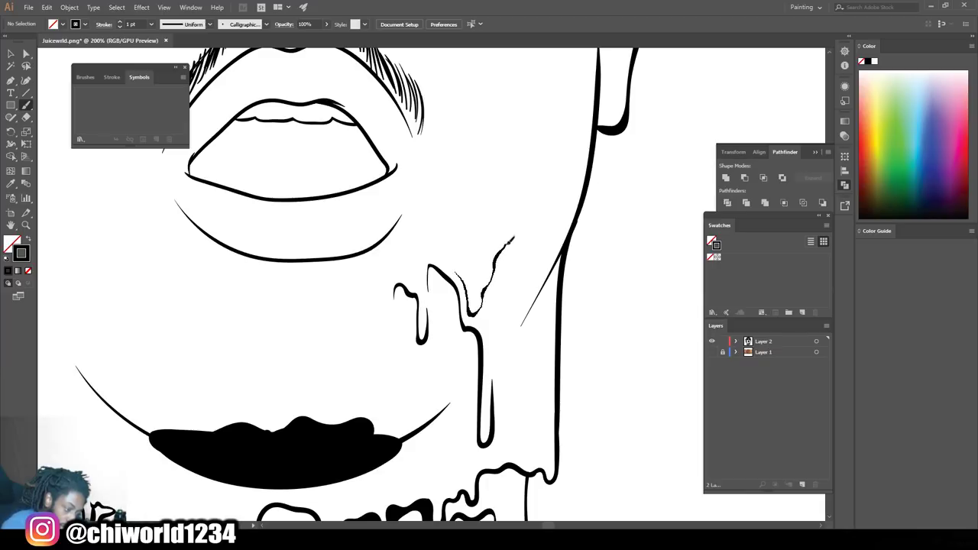
pyautogui.moveTo(512, 239); pyautogui.dragTo(522, 179)
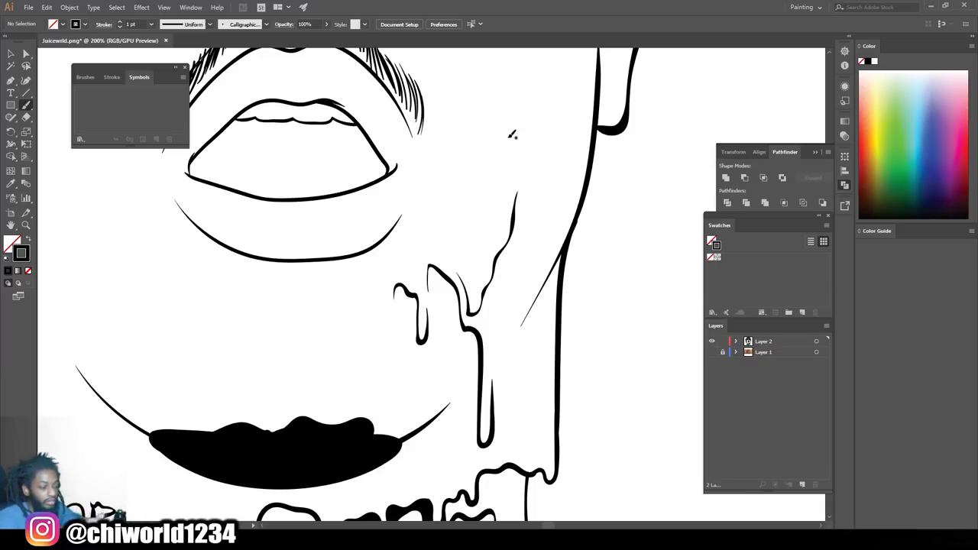
pyautogui.moveTo(520, 185); pyautogui.dragTo(519, 153)
pyautogui.moveTo(526, 187)
pyautogui.mouseDown()
pyautogui.moveTo(525, 218)
pyautogui.moveTo(525, 205)
pyautogui.mouseUp()
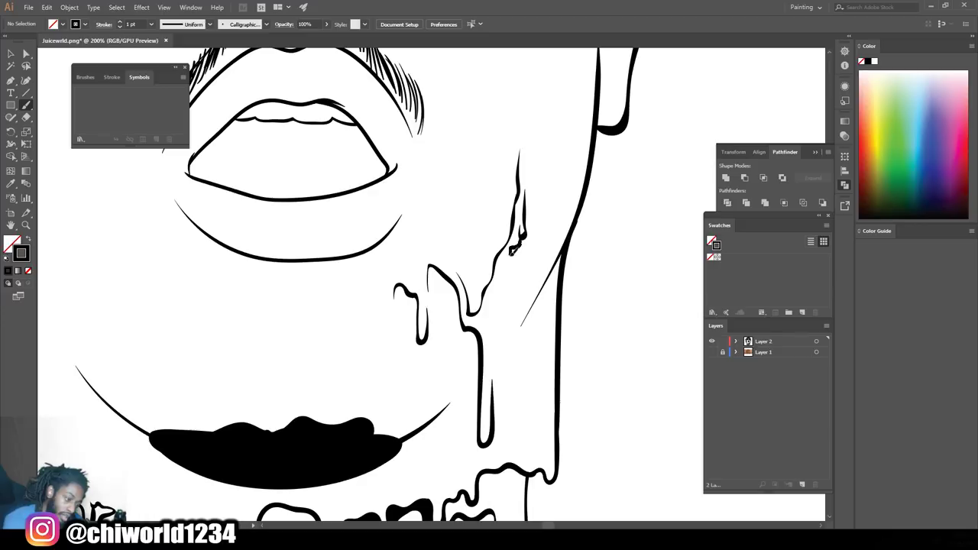
pyautogui.moveTo(504, 262)
pyautogui.mouseDown()
pyautogui.moveTo(500, 314)
pyautogui.moveTo(497, 280)
pyautogui.mouseUp()
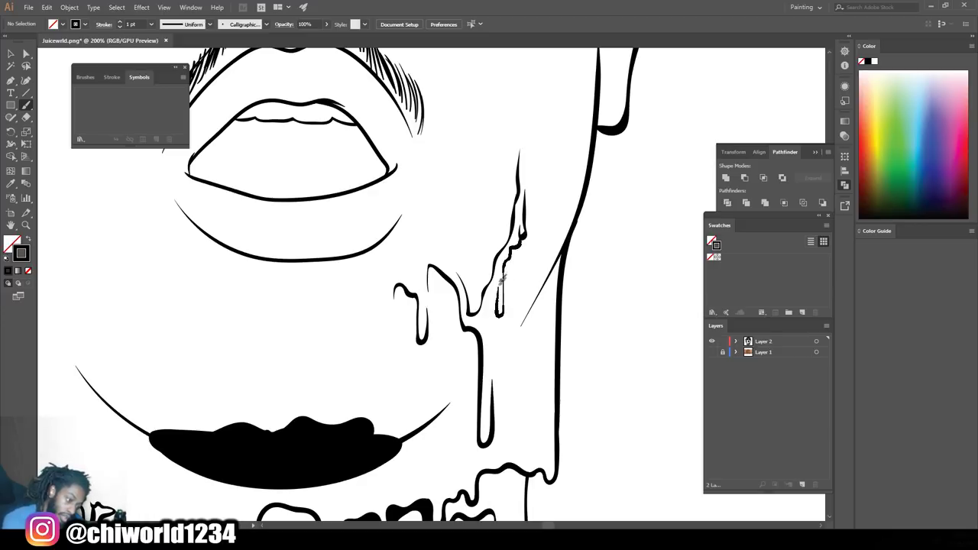
# - Review the right cheek drips in relation to the whole face
pyautogui.hotkey('ctrl', '-')
pyautogui.hotkey('ctrl', '-')
pyautogui.hotkey('ctrl', '-')
pyautogui.hotkey('ctrl', '-')
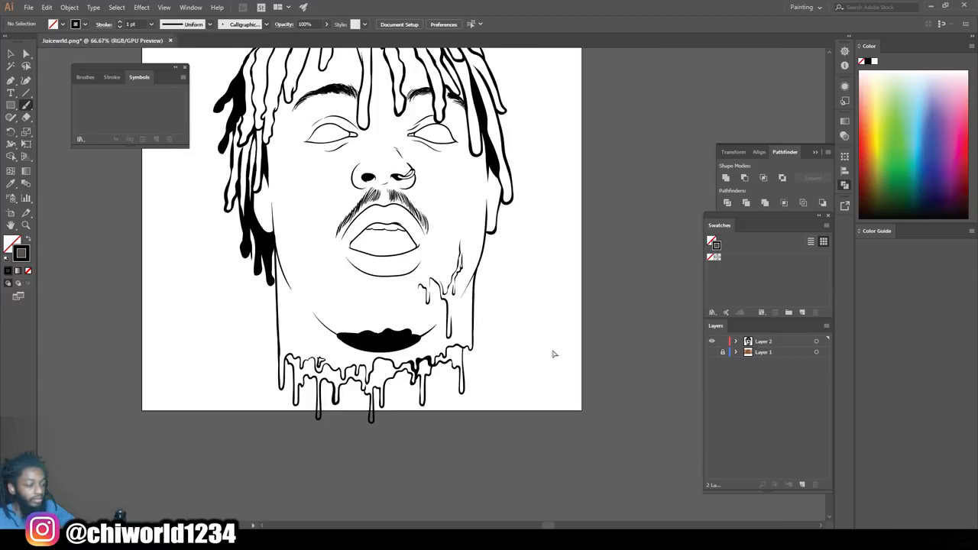
pyautogui.hscroll(-3, 528, 359)
pyautogui.hotkey('ctrl', '=')
pyautogui.hotkey('ctrl', '=')
pyautogui.hotkey('ctrl', '=')
pyautogui.scroll(1, 531, 360)
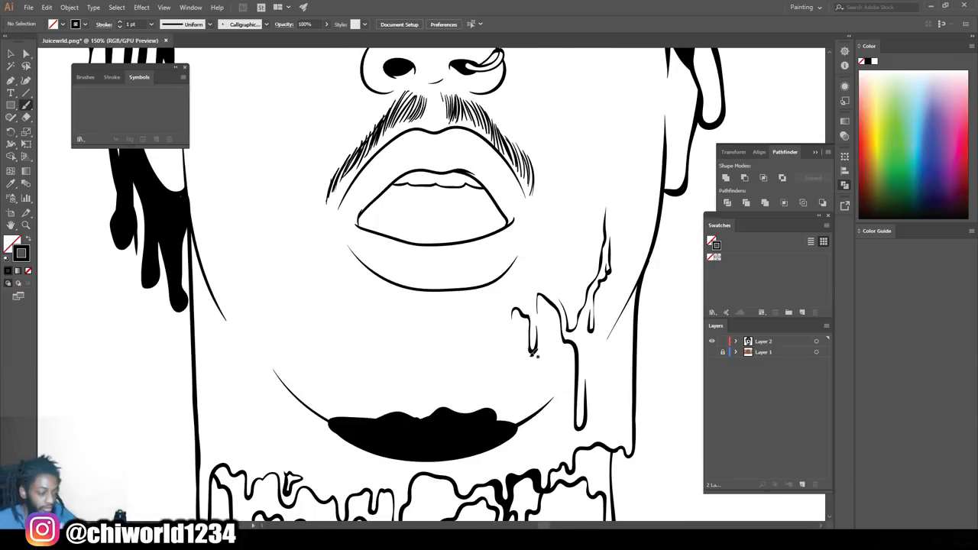
# - Draw a long drip on the left cheek beside the mouth, with a jagged line running up to a second short drip
pyautogui.moveTo(331, 281)
pyautogui.mouseDown()
pyautogui.moveTo(324, 337)
pyautogui.moveTo(325, 219)
pyautogui.mouseUp()
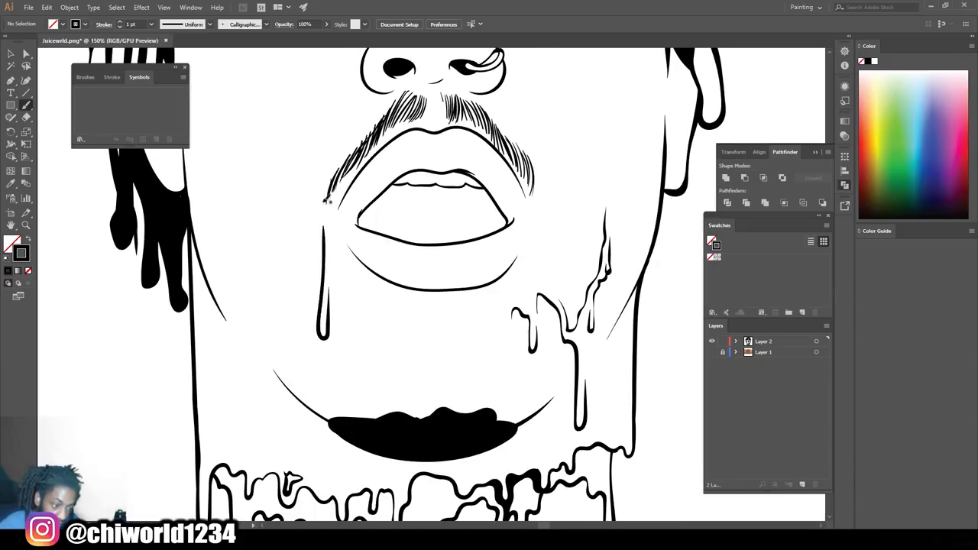
pyautogui.scroll(2, 321, 280)
pyautogui.scroll(2, 321, 280)
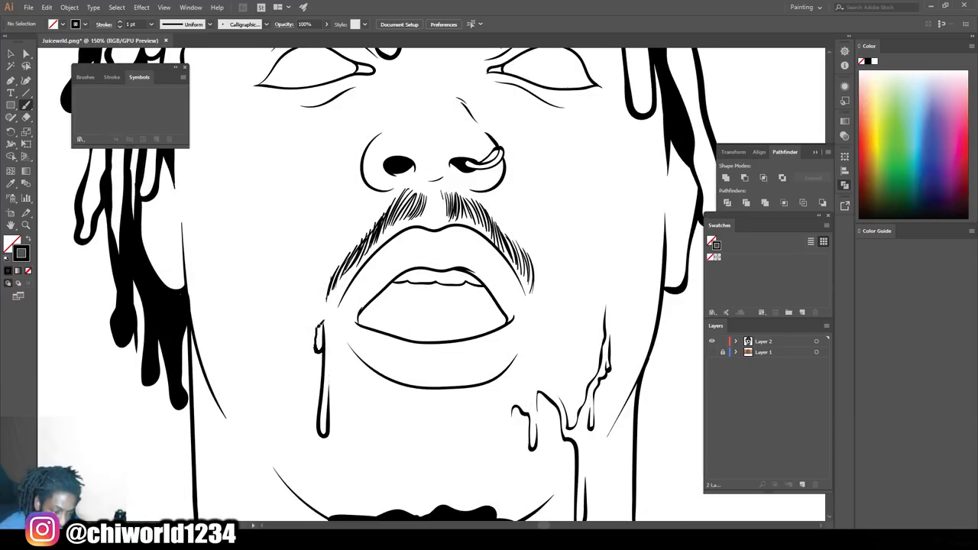
pyautogui.moveTo(291, 279); pyautogui.dragTo(279, 281)
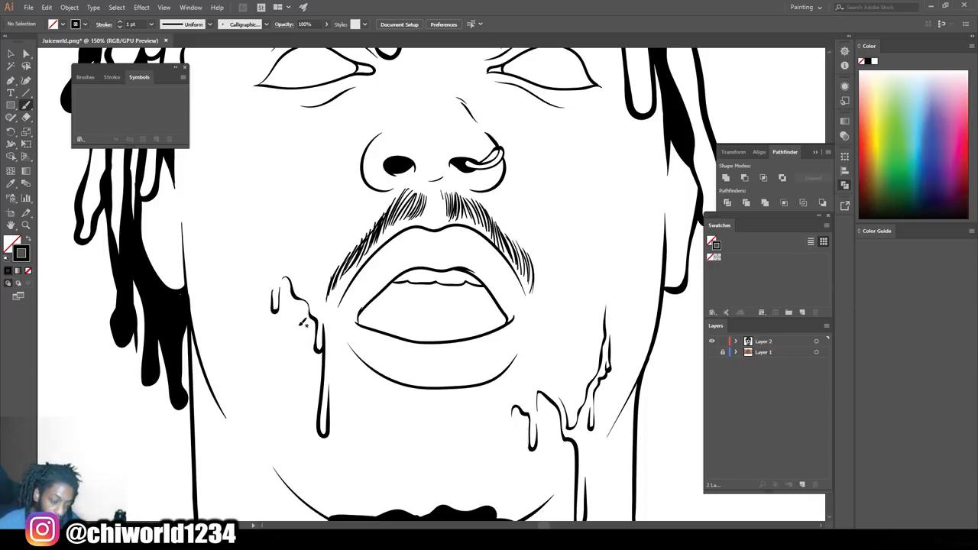
# - Show the photo layer and trace the crease lines below the inner corners of both eyes, beside the nose bridge
pyautogui.scroll(-4, 627, 395)
pyautogui.scroll(3, 572, 375)
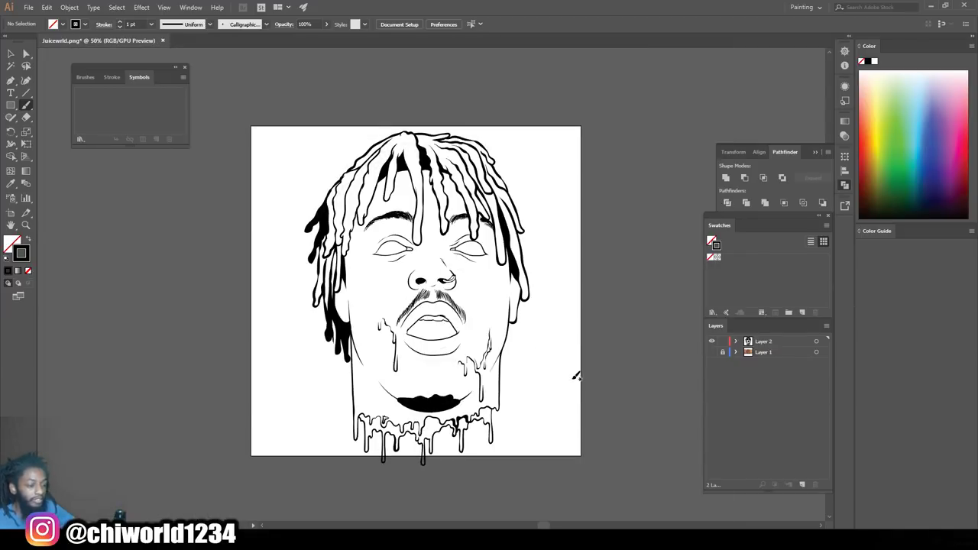
pyautogui.scroll(2, 572, 382)
pyautogui.scroll(3, 574, 375)
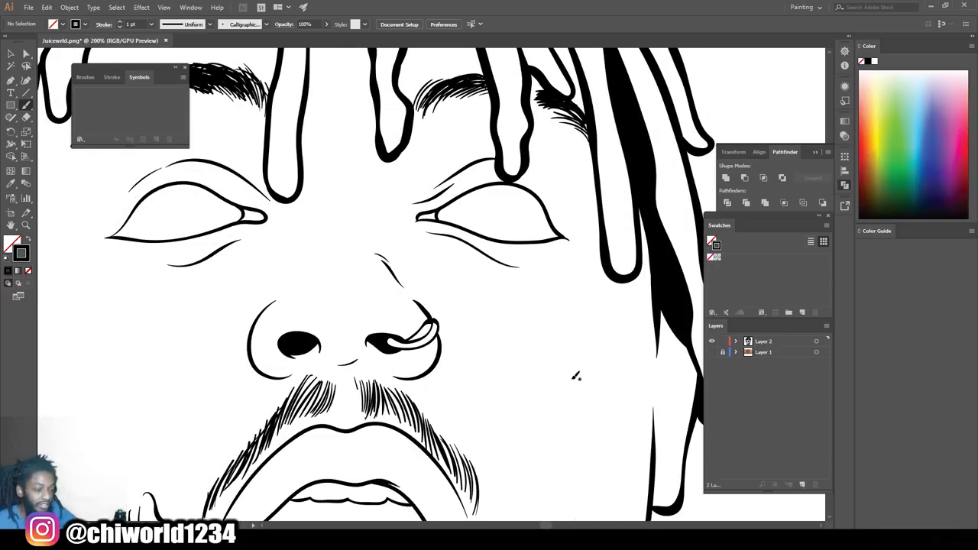
pyautogui.click(712, 352)
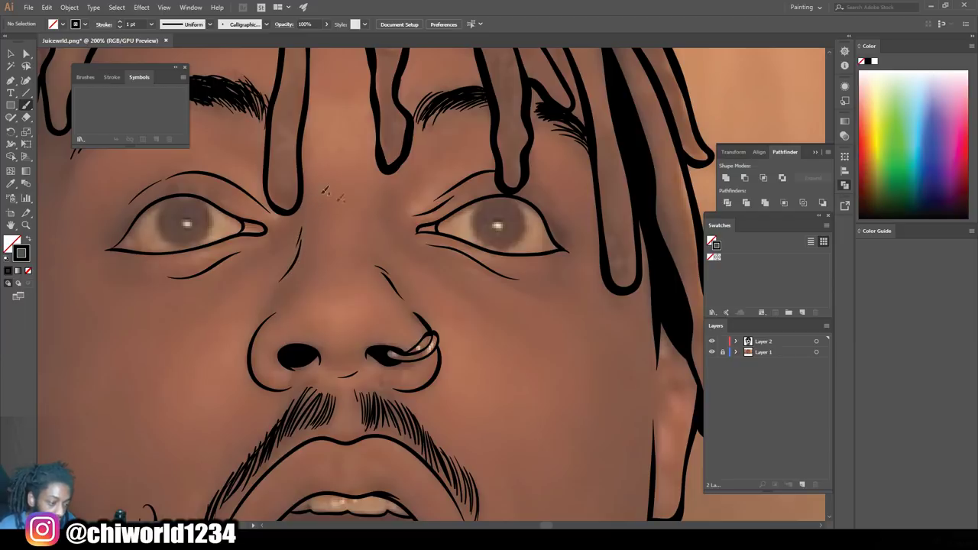
pyautogui.moveTo(461, 284); pyautogui.dragTo(411, 243)
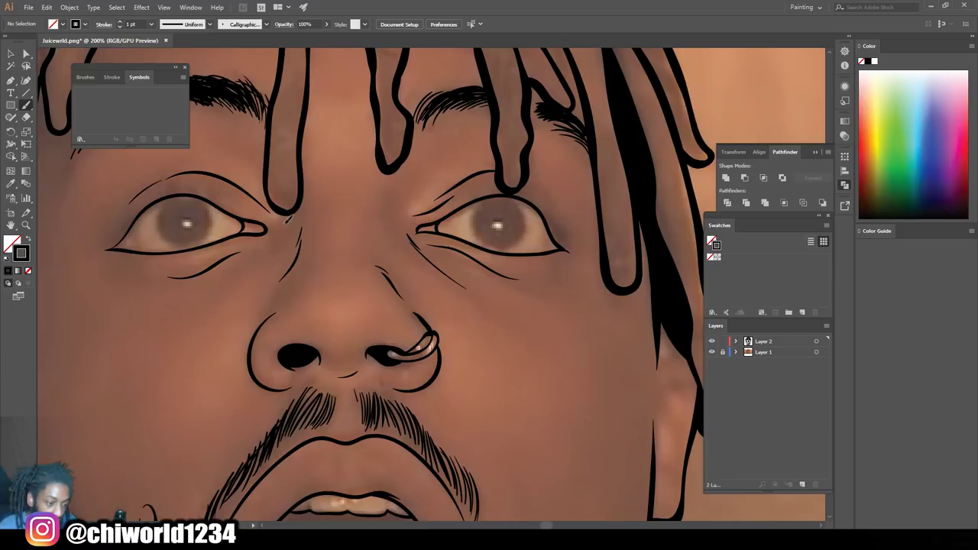
pyautogui.moveTo(256, 254); pyautogui.dragTo(241, 267)
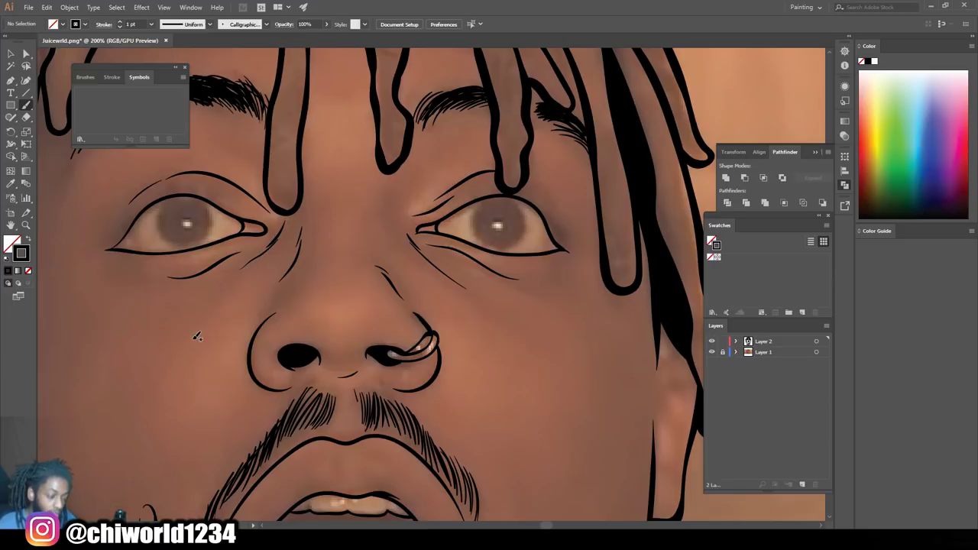
# - Set the stroke to 0.75 pt and draw wavy liquid lines across the lower part of the open mouth
pyautogui.hotkey('ctrl', '-')
pyautogui.hotkey('ctrl', '-')
pyautogui.hotkey('ctrl', '-')
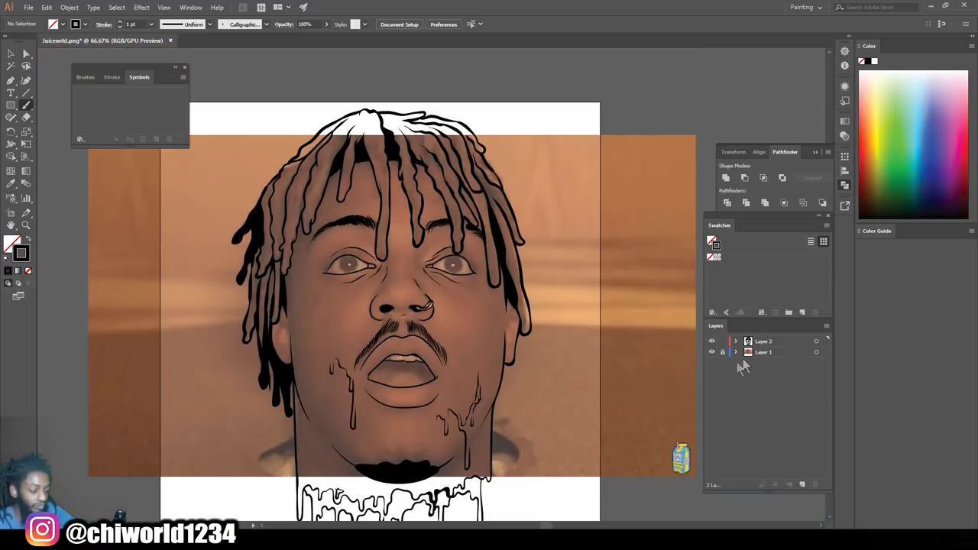
pyautogui.hotkey('ctrl', '=')
pyautogui.hotkey('ctrl', '=')
pyautogui.hotkey('ctrl', '=')
pyautogui.moveTo(457, 399); pyautogui.dragTo(476, 243)
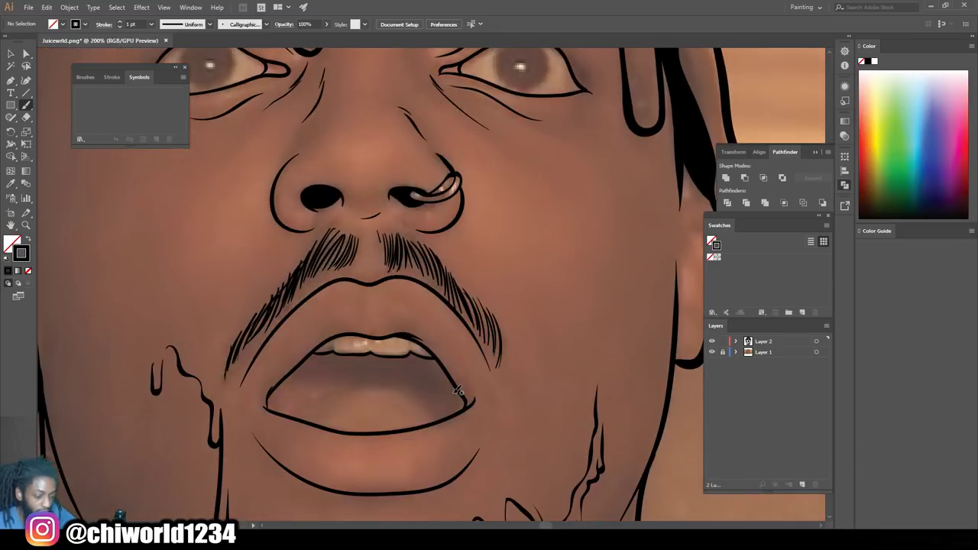
pyautogui.hotkey('ctrl', '=')
pyautogui.hotkey('ctrl', '=')
pyautogui.scroll(-5, 456, 393)
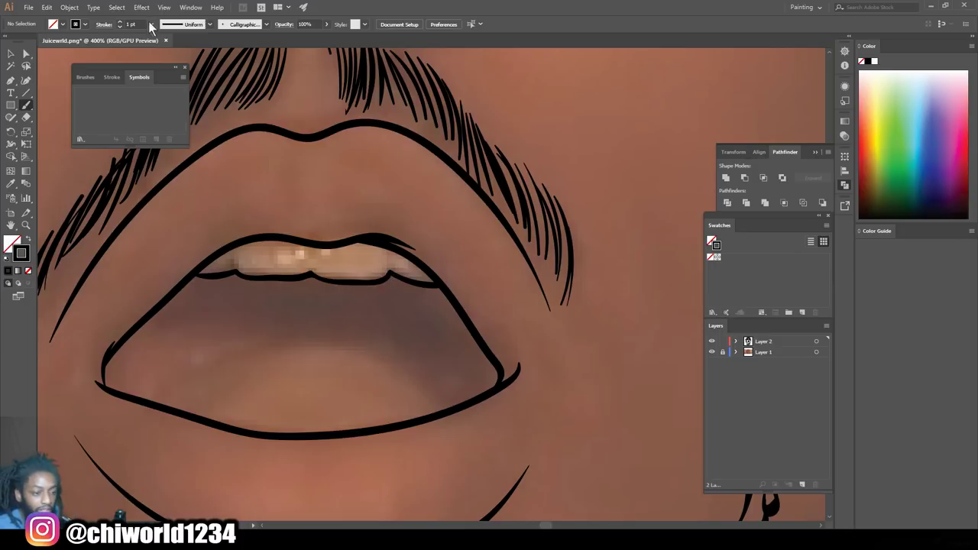
pyautogui.click(151, 24)
pyautogui.click(164, 68)
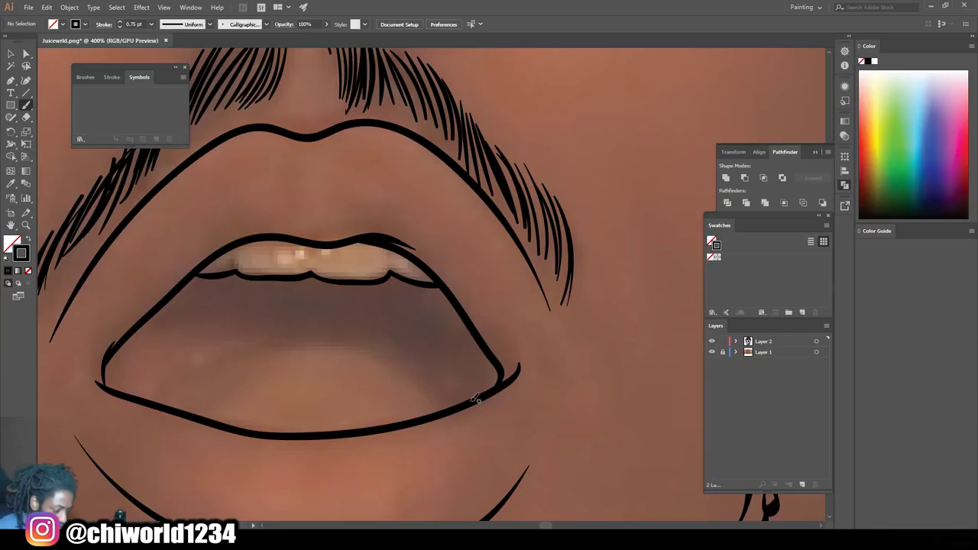
pyautogui.moveTo(473, 398); pyautogui.dragTo(433, 382)
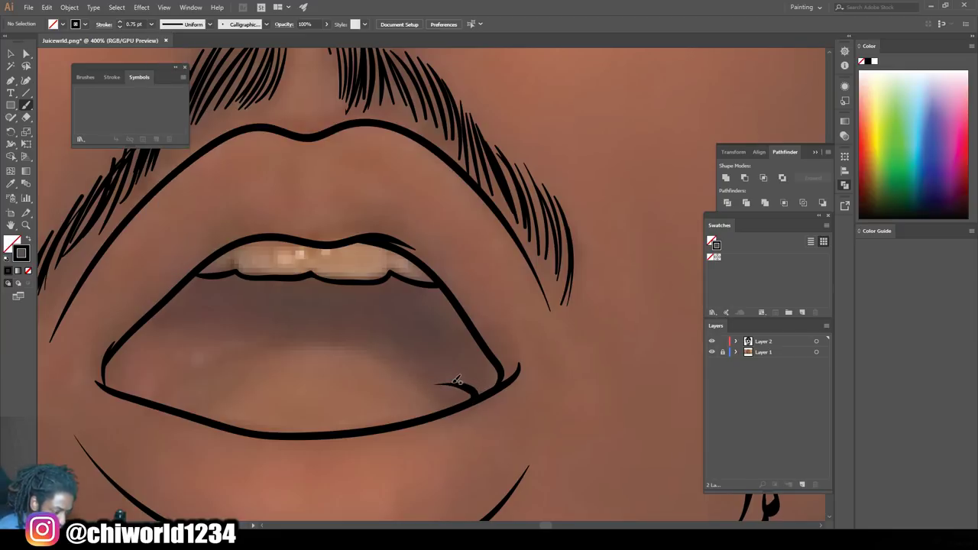
pyautogui.moveTo(417, 391)
pyautogui.mouseDown()
pyautogui.moveTo(283, 418)
pyautogui.moveTo(165, 391)
pyautogui.moveTo(151, 378)
pyautogui.moveTo(126, 381)
pyautogui.moveTo(191, 361)
pyautogui.moveTo(405, 381)
pyautogui.moveTo(369, 348)
pyautogui.mouseUp()
pyautogui.moveTo(438, 369); pyautogui.dragTo(508, 376)
pyautogui.moveTo(171, 362)
pyautogui.mouseDown()
pyautogui.moveTo(131, 367)
pyautogui.moveTo(110, 379)
pyautogui.mouseUp()
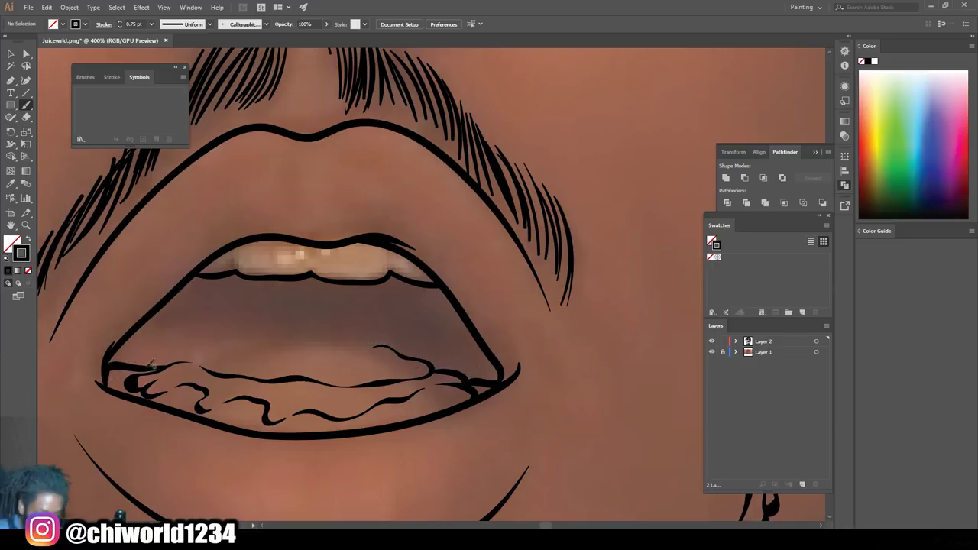
# - Hide the photo layer and draw a column of liquid flowing from the upper teeth into the pool, with folds around its base
pyautogui.hotkey('ctrl', '0')
pyautogui.click(714, 354)
pyautogui.scroll(6, 410, 286)
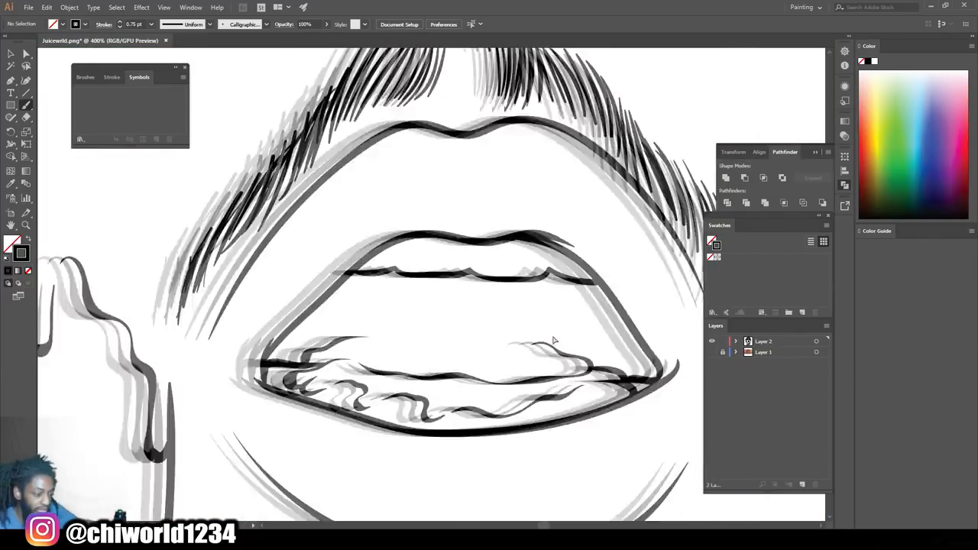
pyautogui.moveTo(417, 272)
pyautogui.mouseDown()
pyautogui.moveTo(414, 303)
pyautogui.moveTo(424, 340)
pyautogui.moveTo(474, 374)
pyautogui.moveTo(392, 375)
pyautogui.moveTo(317, 393)
pyautogui.moveTo(319, 358)
pyautogui.moveTo(251, 376)
pyautogui.moveTo(240, 367)
pyautogui.moveTo(315, 333)
pyautogui.moveTo(282, 350)
pyautogui.moveTo(346, 295)
pyautogui.moveTo(344, 308)
pyautogui.moveTo(346, 276)
pyautogui.mouseUp()
pyautogui.scroll(-2, 427, 290)
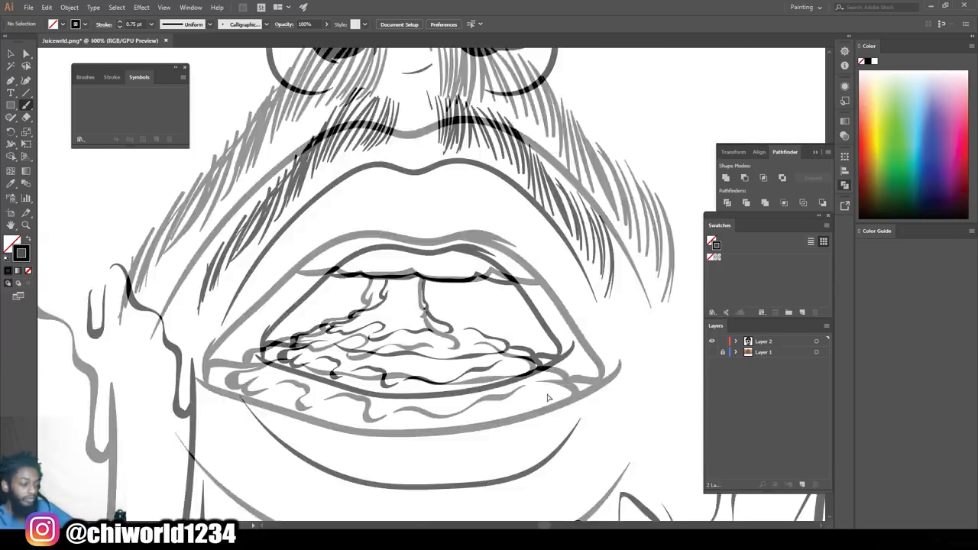
pyautogui.scroll(2, 427, 290)
pyautogui.scroll(-1, 431, 298)
pyautogui.moveTo(437, 309)
pyautogui.mouseDown()
pyautogui.moveTo(502, 338)
pyautogui.moveTo(484, 359)
pyautogui.mouseUp()
pyautogui.moveTo(464, 362); pyautogui.dragTo(352, 373)
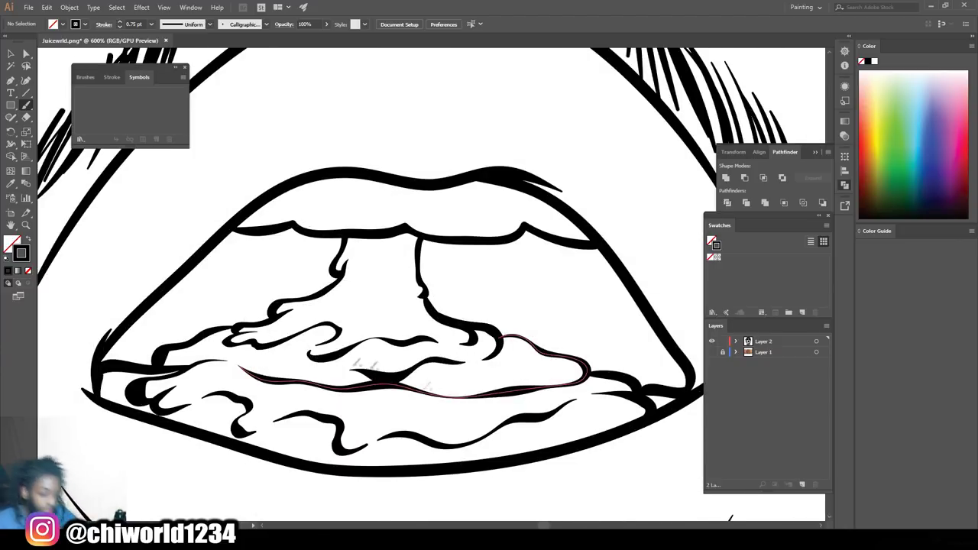
# - Set the stroke to 0.5 pt and add fine fold lines and small drips inside the liquid column
pyautogui.hotkey('ctrl', '-')
pyautogui.hotkey('ctrl', '-')
pyautogui.hotkey('ctrl', '-')
pyautogui.hotkey('ctrl', '-')
pyautogui.hotkey('ctrl', '-')
pyautogui.hotkey('ctrl', '-')
pyautogui.hotkey('ctrl', '=')
pyautogui.hotkey('ctrl', '=')
pyautogui.hotkey('ctrl', '=')
pyautogui.hotkey('ctrl', '=')
pyautogui.hotkey('ctrl', '=')
pyautogui.click(151, 24)
pyautogui.click(162, 47)
pyautogui.moveTo(422, 289)
pyautogui.mouseDown()
pyautogui.moveTo(374, 302)
pyautogui.moveTo(397, 267)
pyautogui.moveTo(425, 266)
pyautogui.moveTo(420, 253)
pyautogui.mouseUp()
pyautogui.moveTo(409, 309)
pyautogui.mouseDown()
pyautogui.moveTo(395, 319)
pyautogui.moveTo(390, 302)
pyautogui.moveTo(413, 294)
pyautogui.moveTo(378, 262)
pyautogui.mouseUp()
# - Add small ripple accents to the middle and right side of the liquid pool
pyautogui.hotkey('ctrl', '-')
pyautogui.hotkey('ctrl', '-')
pyautogui.hotkey('ctrl', '-')
pyautogui.hotkey('ctrl', '-')
pyautogui.hotkey('ctrl', '+')
pyautogui.hotkey('ctrl', '+')
pyautogui.hotkey('ctrl', '+')
pyautogui.hotkey('ctrl', '+')
pyautogui.moveTo(449, 340)
pyautogui.mouseDown()
pyautogui.moveTo(390, 345)
pyautogui.moveTo(397, 324)
pyautogui.moveTo(341, 333)
pyautogui.mouseUp()
pyautogui.moveTo(481, 303)
pyautogui.mouseDown()
pyautogui.moveTo(553, 280)
pyautogui.moveTo(508, 296)
pyautogui.mouseUp()
# - Draw a short drip and a long drip hanging from the right upper teeth, joined by a curved edge
pyautogui.hotkey('ctrl', '-')
pyautogui.hotkey('ctrl', '-')
pyautogui.hotkey('ctrl', '=')
pyautogui.scroll(3, 592, 322)
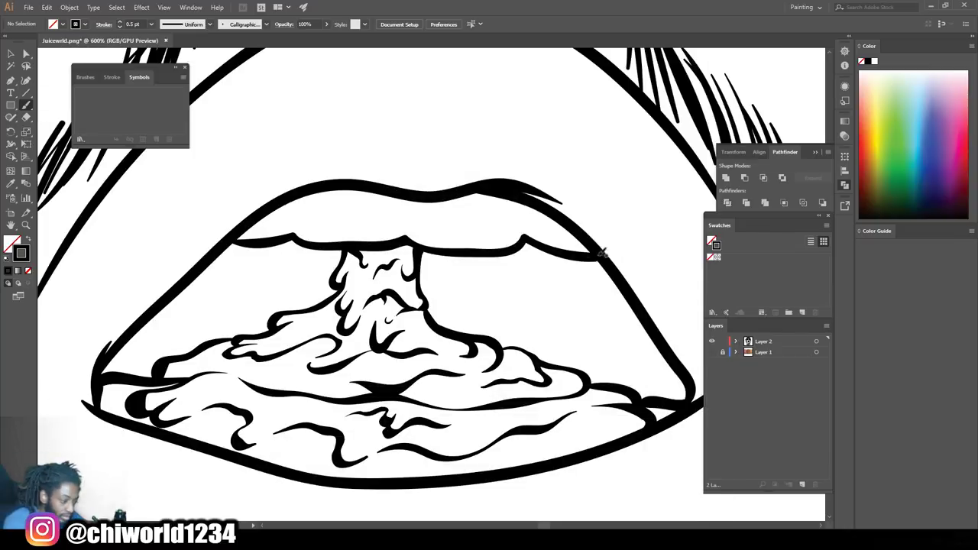
pyautogui.moveTo(600, 261)
pyautogui.mouseDown()
pyautogui.moveTo(550, 332)
pyautogui.moveTo(544, 271)
pyautogui.moveTo(527, 255)
pyautogui.moveTo(489, 260)
pyautogui.mouseUp()
pyautogui.moveTo(506, 246); pyautogui.dragTo(553, 237)
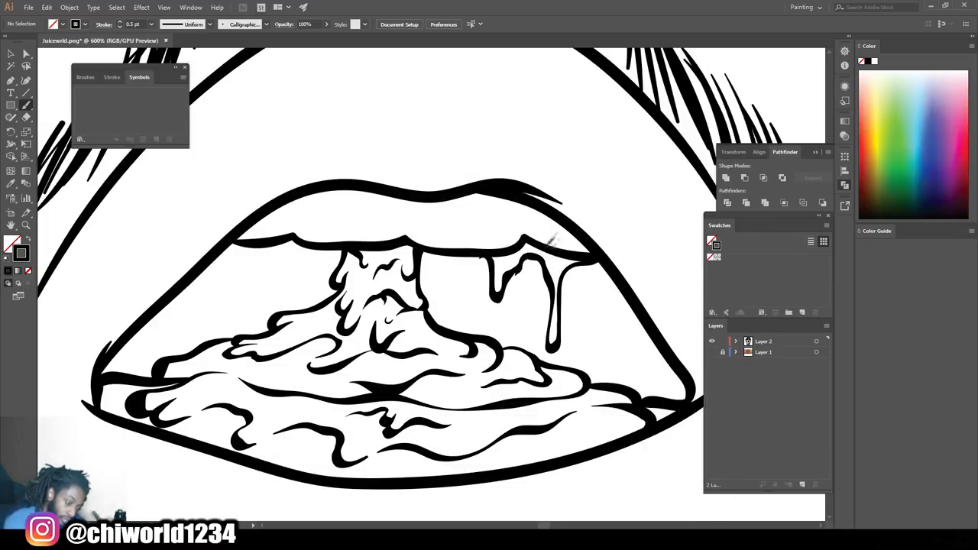
pyautogui.moveTo(501, 256); pyautogui.dragTo(552, 257)
# - Draw a thin drip hanging from the left upper teeth
pyautogui.hotkey('ctrl', '-')
pyautogui.hotkey('ctrl', '-')
pyautogui.hotkey('ctrl', '-')
pyautogui.hotkey('ctrl', '=')
pyautogui.hotkey('ctrl', '=')
pyautogui.moveTo(360, 251)
pyautogui.mouseDown()
pyautogui.moveTo(338, 296)
pyautogui.moveTo(316, 254)
pyautogui.mouseUp()
# - Outline the liquid's edge on the left side of the mouth and fill the right inner corner solid black
pyautogui.hotkey('ctrl', '-')
pyautogui.hotkey('ctrl', '-')
pyautogui.hotkey('ctrl', '-')
pyautogui.hotkey('ctrl', '-')
pyautogui.hotkey('ctrl', '-')
pyautogui.hotkey('ctrl', '-')
pyautogui.hotkey('ctrl', '=')
pyautogui.hotkey('ctrl', '=')
pyautogui.hotkey('ctrl', '=')
pyautogui.hotkey('ctrl', '=')
pyautogui.hotkey('ctrl', '=')
pyautogui.hotkey('ctrl', '=')
pyautogui.moveTo(351, 307); pyautogui.dragTo(254, 313)
pyautogui.moveTo(479, 311); pyautogui.dragTo(611, 324)
pyautogui.moveTo(550, 319)
pyautogui.mouseDown()
pyautogui.moveTo(559, 268)
pyautogui.moveTo(573, 271)
pyautogui.moveTo(586, 314)
pyautogui.moveTo(577, 308)
pyautogui.moveTo(586, 293)
pyautogui.moveTo(551, 274)
pyautogui.mouseUp()
pyautogui.hotkey('ctrl', '-')
pyautogui.hotkey('ctrl', '-')
pyautogui.hotkey('ctrl', '-')
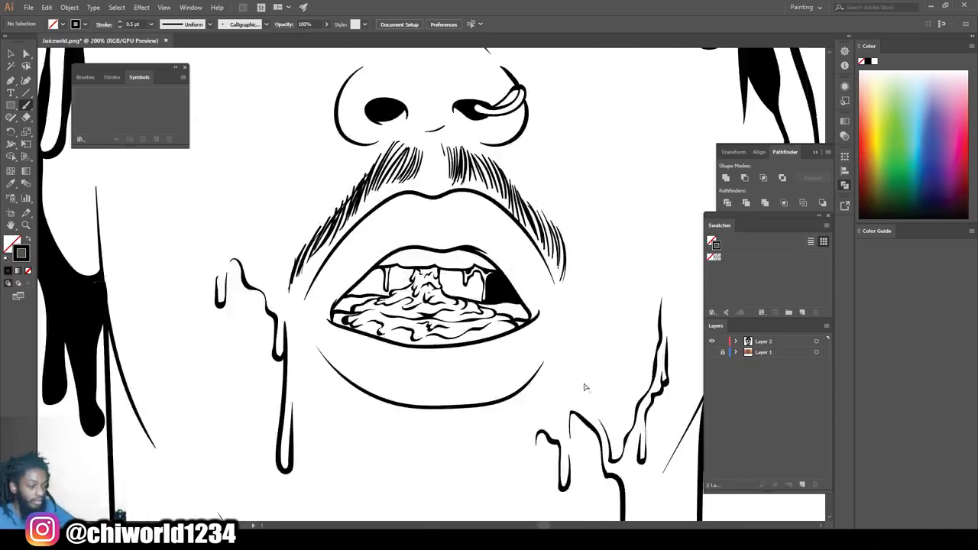
# - Paint the mouth gap between the liquid column and the right drips solid black, leaving the drips white
pyautogui.hotkey('ctrl', '=')
pyautogui.hotkey('ctrl', '=')
pyautogui.hotkey('ctrl', '=')
pyautogui.hotkey('ctrl', '=')
pyautogui.moveTo(579, 386)
pyautogui.mouseDown()
pyautogui.moveTo(583, 322)
pyautogui.moveTo(568, 296)
pyautogui.moveTo(537, 341)
pyautogui.moveTo(519, 337)
pyautogui.moveTo(542, 336)
pyautogui.moveTo(523, 320)
pyautogui.moveTo(526, 337)
pyautogui.moveTo(524, 294)
pyautogui.moveTo(464, 288)
pyautogui.moveTo(464, 327)
pyautogui.mouseUp()
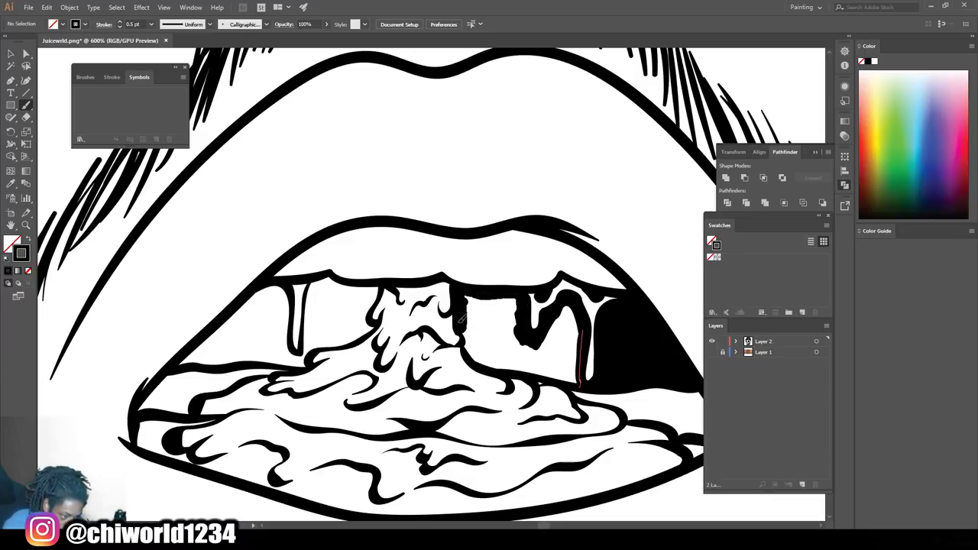
pyautogui.moveTo(474, 350)
pyautogui.mouseDown()
pyautogui.moveTo(584, 378)
pyautogui.moveTo(477, 345)
pyautogui.moveTo(479, 332)
pyautogui.moveTo(490, 354)
pyautogui.moveTo(515, 299)
pyautogui.moveTo(496, 313)
pyautogui.moveTo(480, 293)
pyautogui.mouseUp()
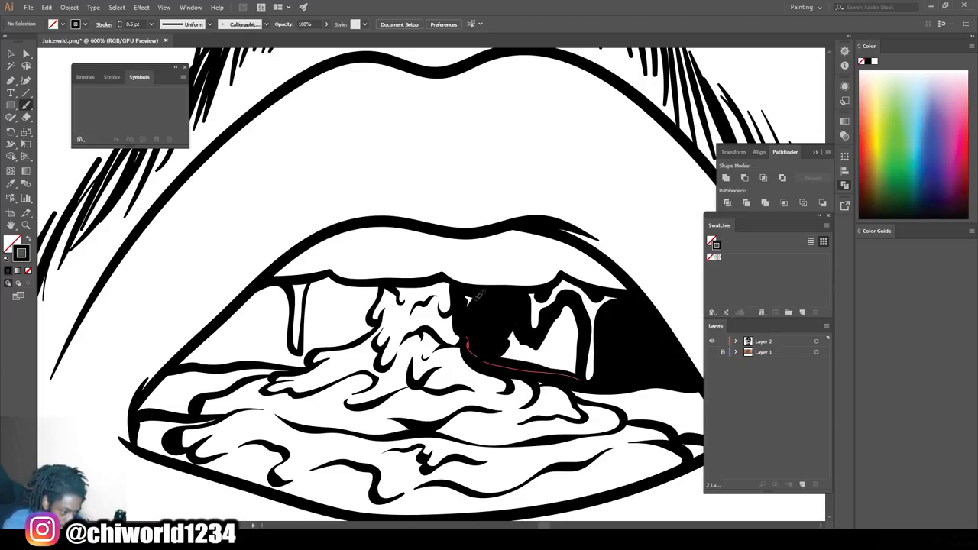
pyautogui.moveTo(516, 329)
pyautogui.mouseDown()
pyautogui.moveTo(531, 350)
pyautogui.moveTo(576, 362)
pyautogui.moveTo(571, 319)
pyautogui.moveTo(550, 330)
pyautogui.mouseUp()
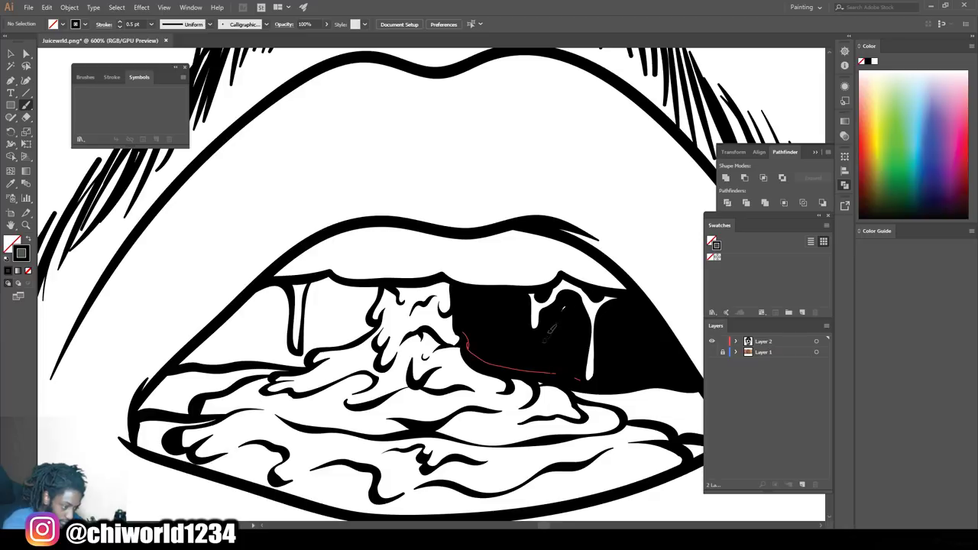
# - Paint the mouth gap left of the liquid column solid black around the thin drip
pyautogui.hotkey('ctrl', '-')
pyautogui.hotkey('ctrl', '-')
pyautogui.hotkey('ctrl', '=')
pyautogui.hotkey('ctrl', '=')
pyautogui.moveTo(485, 402); pyautogui.dragTo(535, 400)
pyautogui.moveTo(418, 323)
pyautogui.mouseDown()
pyautogui.moveTo(417, 296)
pyautogui.moveTo(366, 279)
pyautogui.moveTo(357, 346)
pyautogui.moveTo(402, 303)
pyautogui.moveTo(372, 296)
pyautogui.moveTo(414, 296)
pyautogui.moveTo(385, 292)
pyautogui.moveTo(347, 358)
pyautogui.moveTo(330, 345)
pyautogui.moveTo(326, 281)
pyautogui.moveTo(279, 314)
pyautogui.moveTo(258, 357)
pyautogui.moveTo(309, 351)
pyautogui.moveTo(315, 311)
pyautogui.moveTo(317, 343)
pyautogui.mouseUp()
# - Review the liquid-filled mouth in relation to the whole face
pyautogui.hotkey('ctrl', '-')
pyautogui.hotkey('ctrl', '-')
pyautogui.hotkey('ctrl', '-')
pyautogui.hotkey('ctrl', '-')
pyautogui.hotkey('ctrl', '-')
pyautogui.hotkey('ctrl', '-')
pyautogui.hotkey('ctrl', '-')
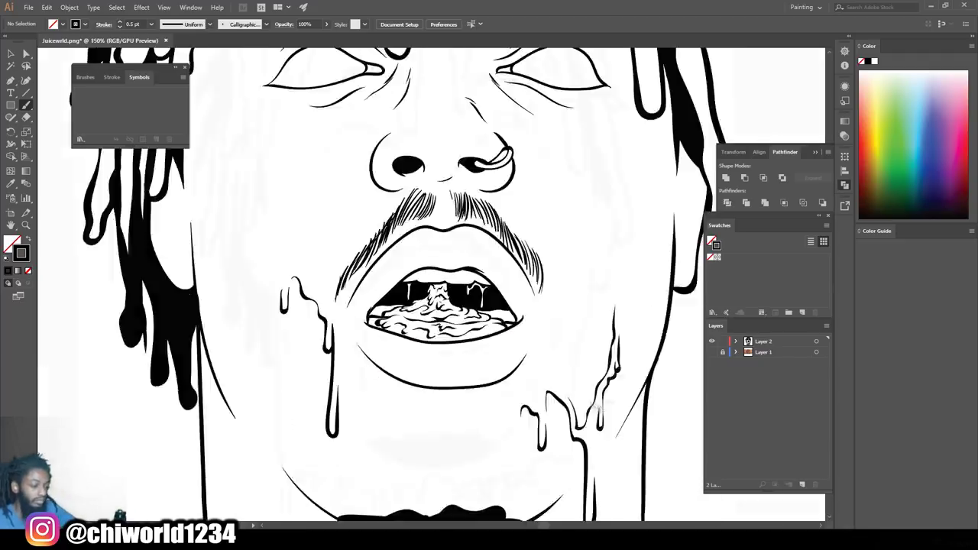
pyautogui.hotkey('ctrl', '=')
pyautogui.hotkey('ctrl', '=')
pyautogui.hotkey('ctrl', '=')
pyautogui.hotkey('ctrl', '-')
pyautogui.hotkey('ctrl', '-')
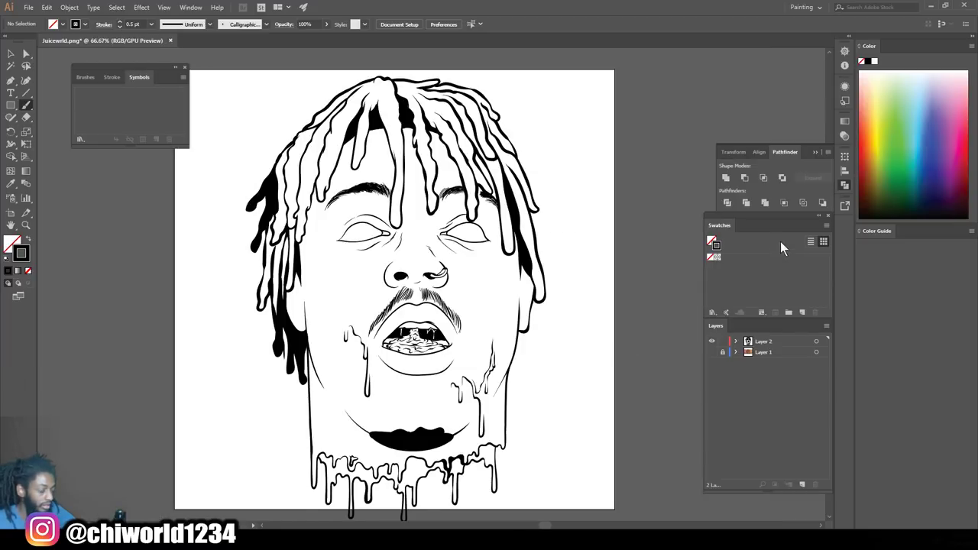
# - Show the photo layer, set the stroke to 1 pt and trace the inner contour lines of both ears
pyautogui.click(710, 352)
pyautogui.hotkey('ctrl', '+')
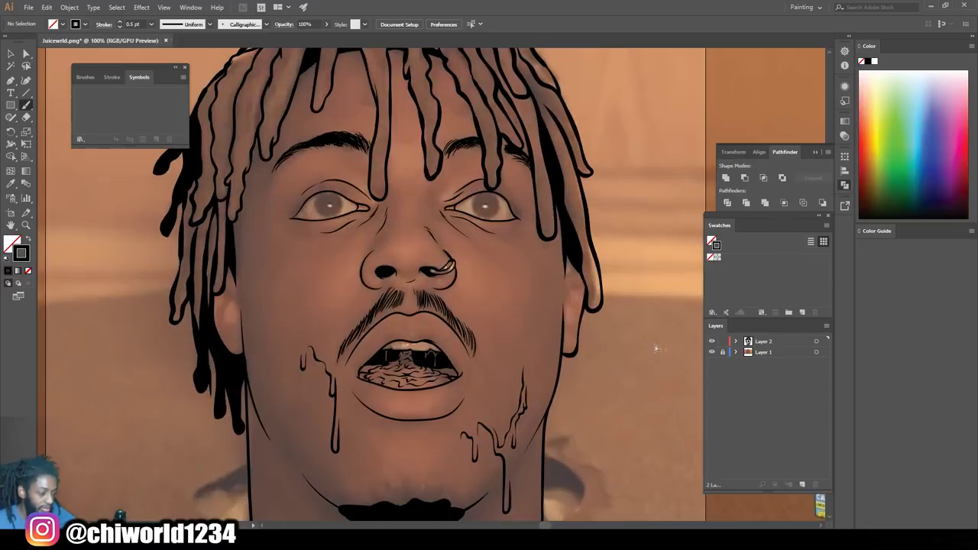
pyautogui.hotkey('ctrl', '+')
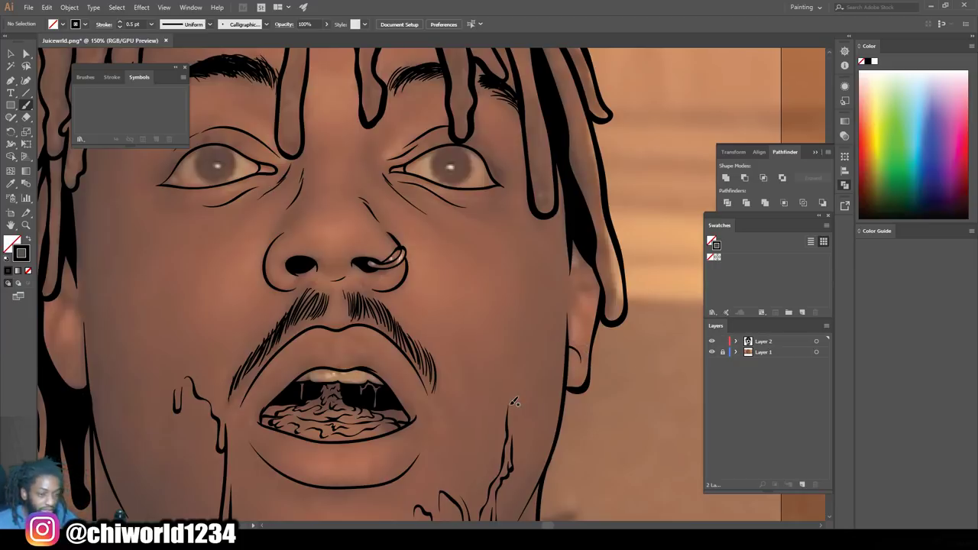
pyautogui.moveTo(514, 401); pyautogui.dragTo(516, 402)
pyautogui.click(151, 24)
pyautogui.click(160, 81)
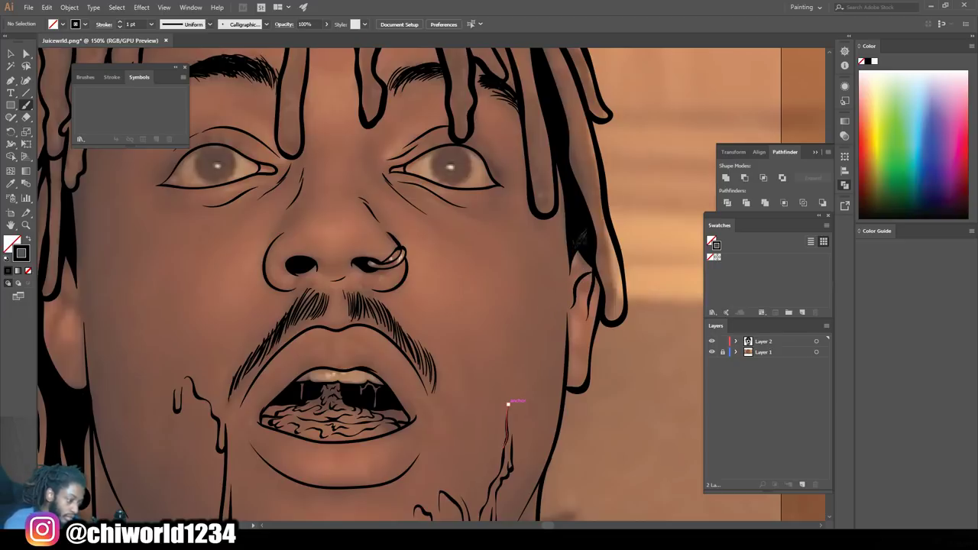
pyautogui.moveTo(582, 348); pyautogui.dragTo(586, 285)
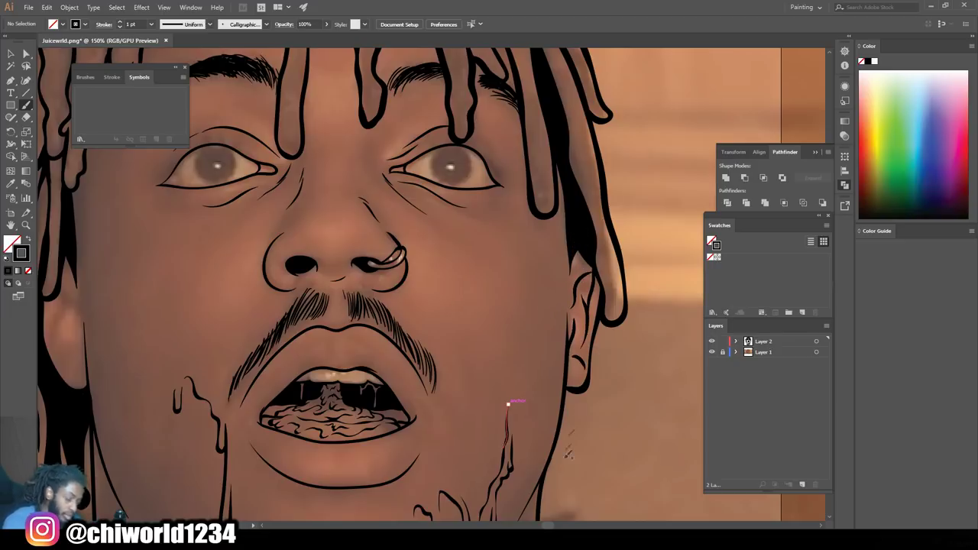
pyautogui.hscroll(-3, 568, 454)
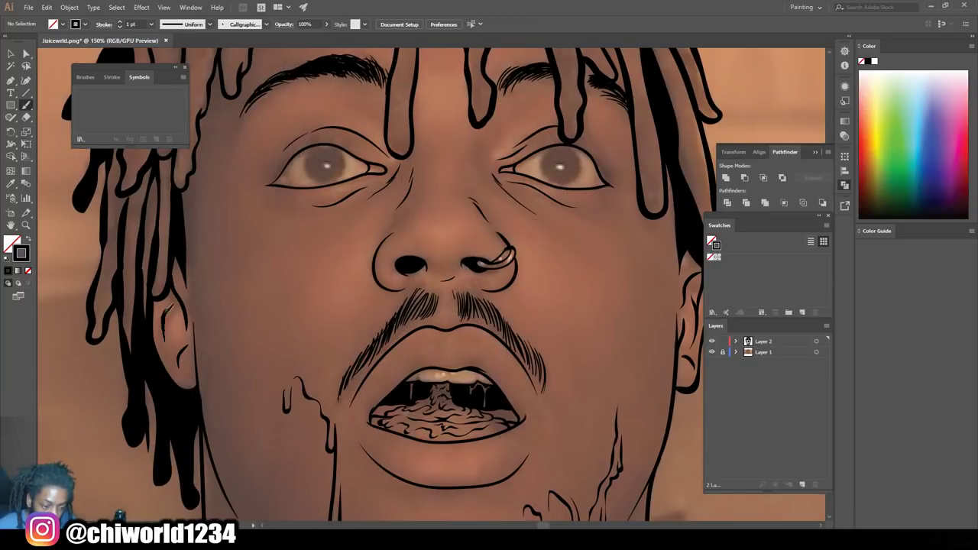
# - Hide the photo layer and check the line art as a whole
pyautogui.hotkey('ctrl', '-')
pyautogui.hotkey('ctrl', '-')
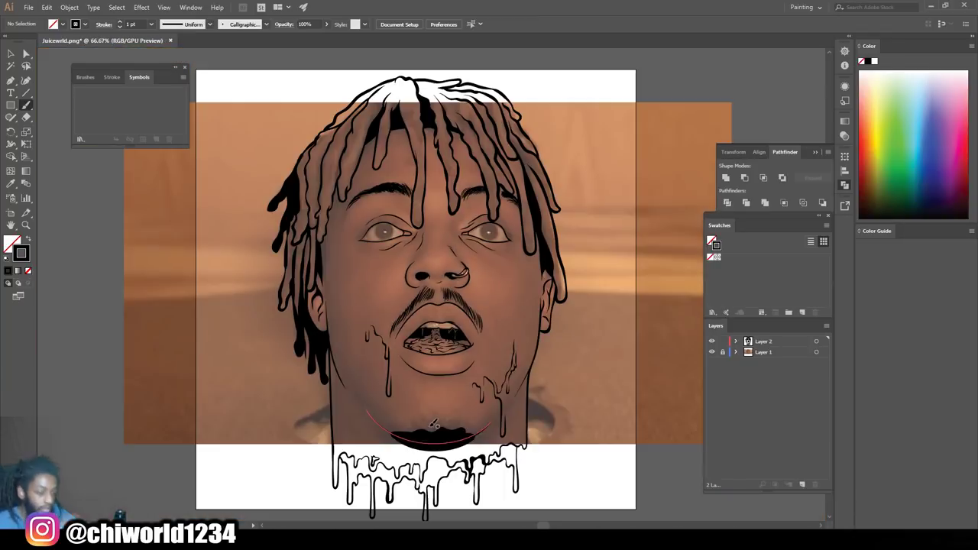
pyautogui.click(711, 351)
pyautogui.hotkey('ctrl', '-')
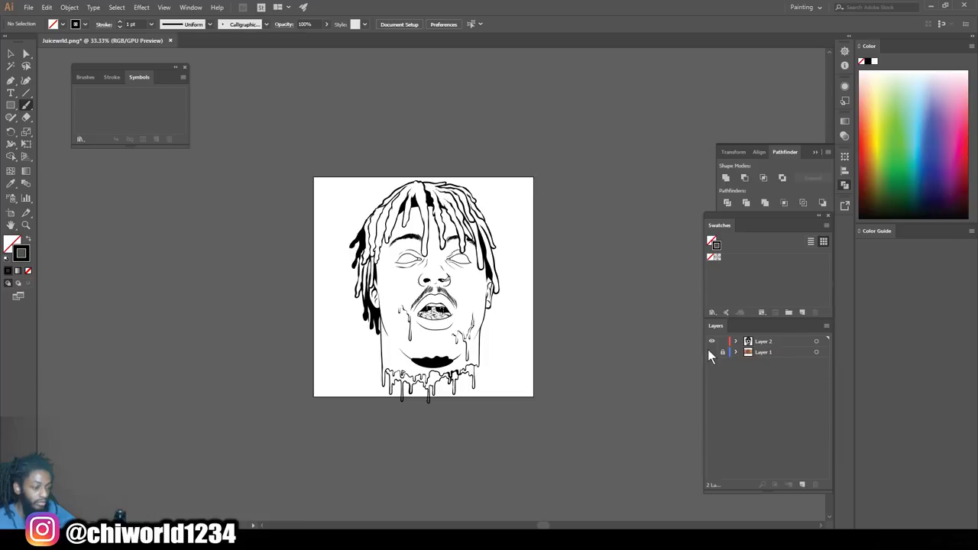
# - Set the stroke to 0.75 pt and paint short curly hairs along the lower right edge of the black chin beard
pyautogui.hotkey('ctrl', '+')
pyautogui.hotkey('ctrl', '+')
pyautogui.hotkey('ctrl', '+')
pyautogui.scroll(-3, 609, 339)
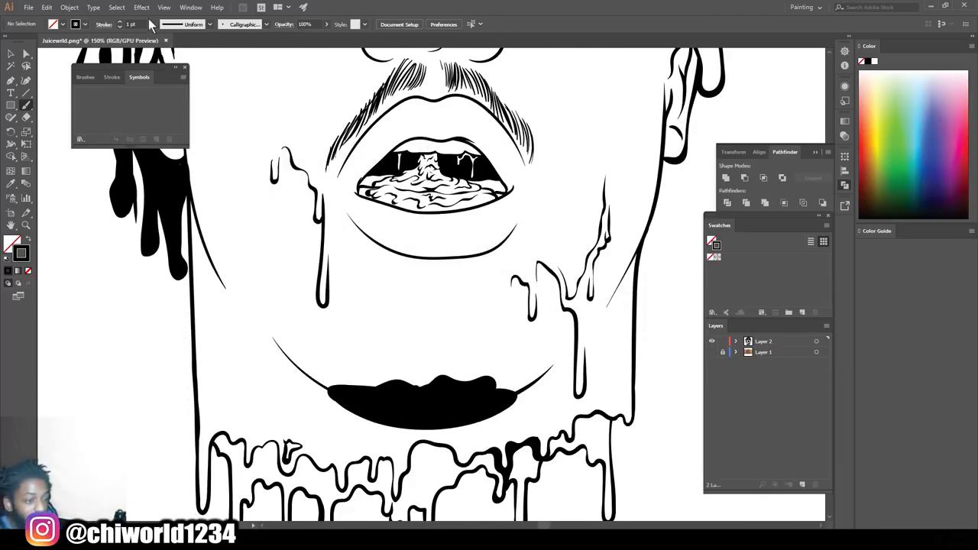
pyautogui.click(152, 24)
pyautogui.click(160, 63)
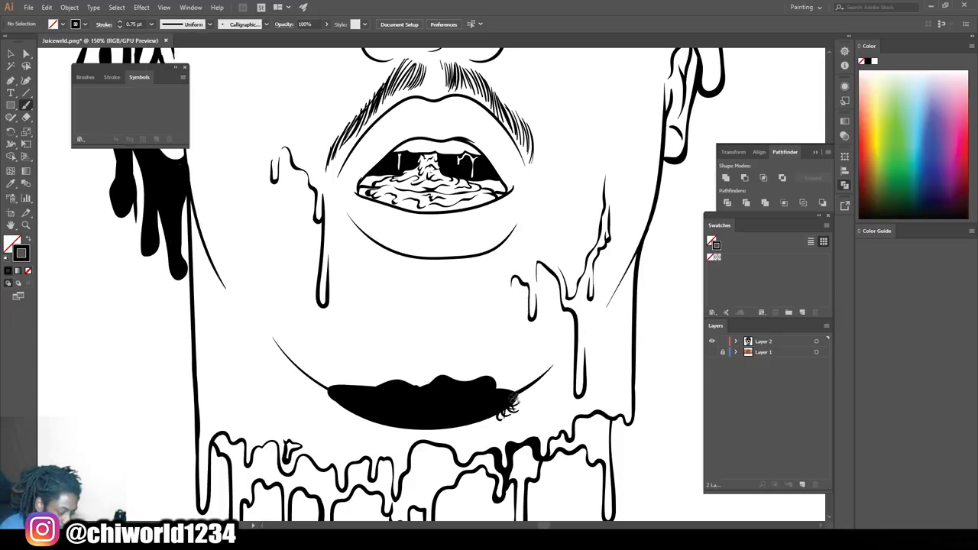
pyautogui.moveTo(505, 412); pyautogui.dragTo(485, 416)
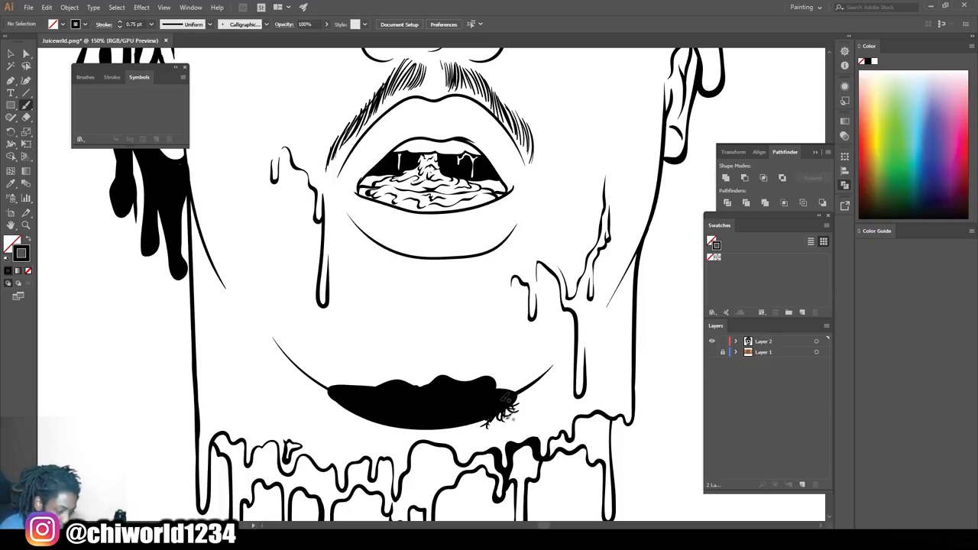
# - Set the stroke to 0.5 pt and extend the hairs around the beard's lower edge and right end
pyautogui.click(152, 24)
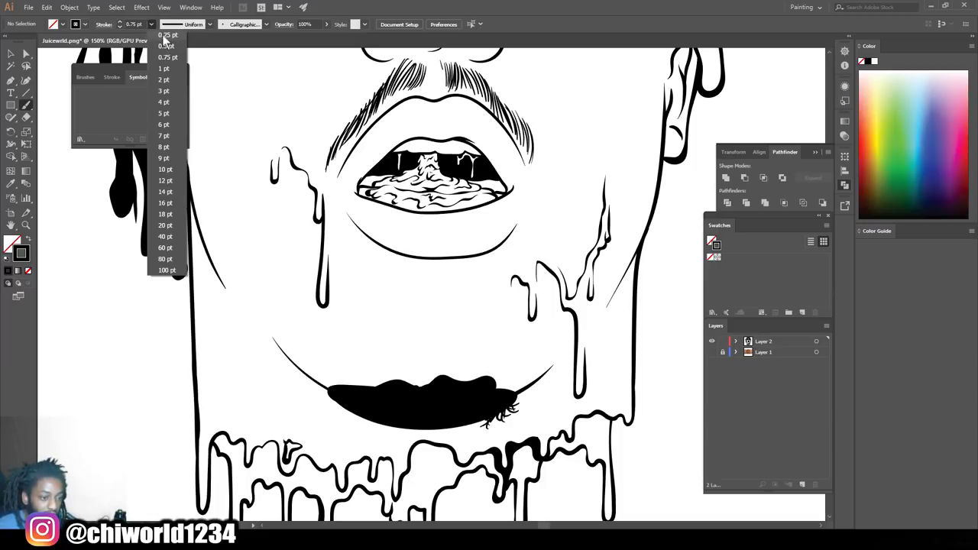
pyautogui.click(165, 46)
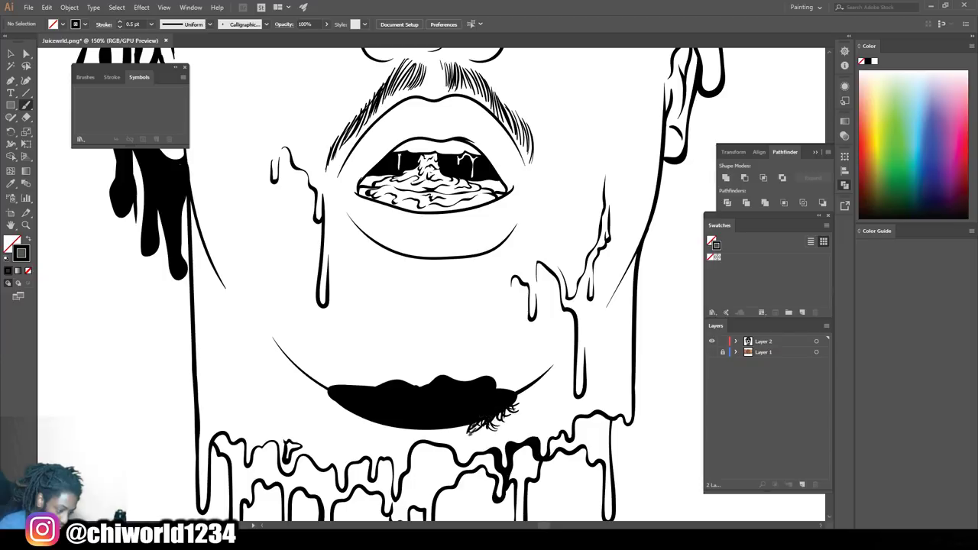
pyautogui.moveTo(484, 411)
pyautogui.mouseDown()
pyautogui.moveTo(451, 427)
pyautogui.moveTo(475, 436)
pyautogui.moveTo(460, 418)
pyautogui.moveTo(425, 426)
pyautogui.moveTo(365, 415)
pyautogui.moveTo(323, 385)
pyautogui.moveTo(515, 405)
pyautogui.moveTo(536, 368)
pyautogui.mouseUp()
pyautogui.hotkey('ctrl', '-')
pyautogui.hotkey('ctrl', '-')
pyautogui.hotkey('ctrl', '=')
pyautogui.hotkey('ctrl', '=')
pyautogui.hotkey('ctrl', '=')
pyautogui.moveTo(534, 378); pyautogui.dragTo(520, 362)
# - Set the stroke to 0.25 pt and paint fine hairs along the entire upper edge of the beard
pyautogui.click(152, 25)
pyautogui.click(163, 35)
pyautogui.moveTo(521, 368); pyautogui.dragTo(506, 350)
pyautogui.moveTo(508, 363); pyautogui.dragTo(493, 351)
pyautogui.moveTo(490, 364)
pyautogui.mouseDown()
pyautogui.moveTo(484, 350)
pyautogui.moveTo(469, 351)
pyautogui.mouseUp()
pyautogui.moveTo(466, 363)
pyautogui.mouseDown()
pyautogui.moveTo(423, 360)
pyautogui.moveTo(313, 360)
pyautogui.mouseUp()
pyautogui.moveTo(309, 371); pyautogui.dragTo(302, 361)
pyautogui.moveTo(299, 372); pyautogui.dragTo(292, 361)
pyautogui.moveTo(401, 372); pyautogui.dragTo(407, 364)
pyautogui.moveTo(426, 369); pyautogui.dragTo(433, 356)
pyautogui.moveTo(451, 359); pyautogui.dragTo(473, 350)
pyautogui.moveTo(506, 360); pyautogui.dragTo(516, 350)
pyautogui.moveTo(425, 368); pyautogui.dragTo(417, 357)
pyautogui.moveTo(410, 370); pyautogui.dragTo(381, 356)
pyautogui.moveTo(364, 368); pyautogui.dragTo(341, 360)
pyautogui.moveTo(364, 368)
pyautogui.mouseDown()
pyautogui.moveTo(361, 355)
pyautogui.moveTo(393, 354)
pyautogui.mouseUp()
pyautogui.moveTo(405, 368); pyautogui.dragTo(414, 336)
pyautogui.moveTo(371, 370)
pyautogui.mouseDown()
pyautogui.moveTo(352, 350)
pyautogui.moveTo(283, 357)
pyautogui.mouseUp()
pyautogui.moveTo(359, 371); pyautogui.dragTo(311, 351)
pyautogui.moveTo(375, 363); pyautogui.dragTo(364, 351)
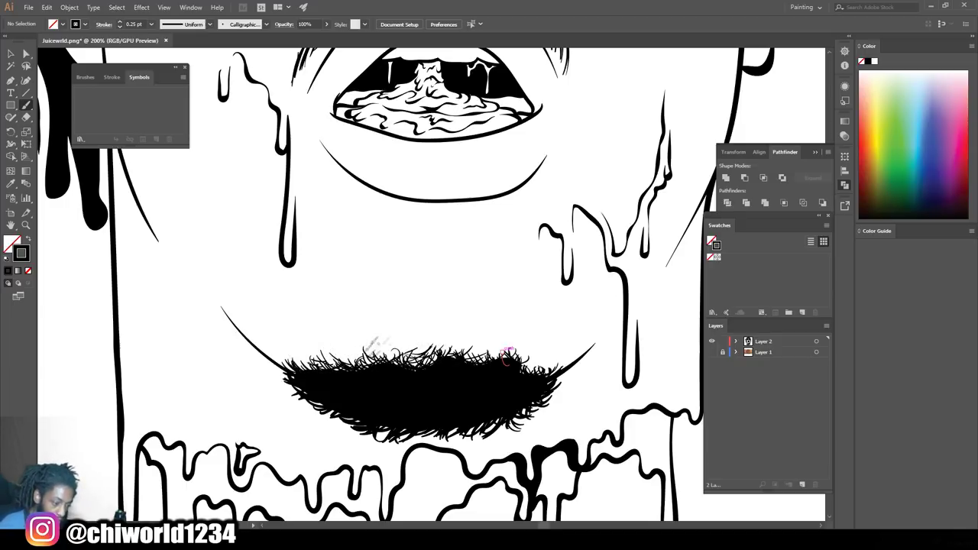
# - Thicken the beard's upper fringe with additional fine hairs wherever it looks sparse
pyautogui.moveTo(431, 365); pyautogui.dragTo(421, 351)
pyautogui.moveTo(416, 359); pyautogui.dragTo(403, 346)
pyautogui.moveTo(500, 362); pyautogui.dragTo(475, 348)
pyautogui.moveTo(455, 359)
pyautogui.mouseDown()
pyautogui.moveTo(445, 346)
pyautogui.moveTo(423, 346)
pyautogui.mouseUp()
pyautogui.moveTo(371, 363); pyautogui.dragTo(356, 349)
pyautogui.moveTo(330, 368); pyautogui.dragTo(314, 353)
pyautogui.moveTo(518, 375); pyautogui.dragTo(535, 360)
pyautogui.moveTo(518, 368); pyautogui.dragTo(522, 349)
pyautogui.moveTo(491, 361)
pyautogui.mouseDown()
pyautogui.moveTo(482, 348)
pyautogui.moveTo(440, 344)
pyautogui.mouseUp()
pyautogui.moveTo(410, 373); pyautogui.dragTo(396, 357)
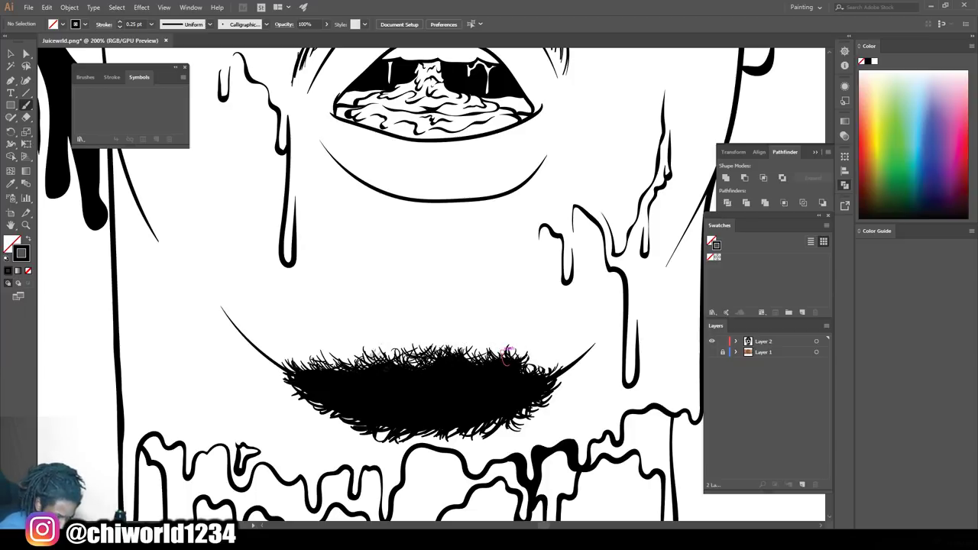
# - Examine the hairy beard up close and against the whole face
pyautogui.hotkey('ctrl', '-')
pyautogui.hotkey('ctrl', '-')
pyautogui.hotkey('ctrl', '-')
pyautogui.hotkey('ctrl', '-')
pyautogui.scroll(3, 530, 164)
pyautogui.hotkey('ctrl', '=')
pyautogui.hotkey('ctrl', '=')
pyautogui.scroll(-3, 584, 272)
pyautogui.hotkey('ctrl', '-')
pyautogui.hotkey('ctrl', '-')
pyautogui.hotkey('ctrl', '=')
pyautogui.hotkey('ctrl', '=')
pyautogui.hotkey('ctrl', '=')
pyautogui.scroll(-2, 565, 268)
# - Set the stroke to 1 pt and draw a drip with a wavy upper edge on the left cheek beside the nose
pyautogui.click(152, 24)
pyautogui.click(163, 70)
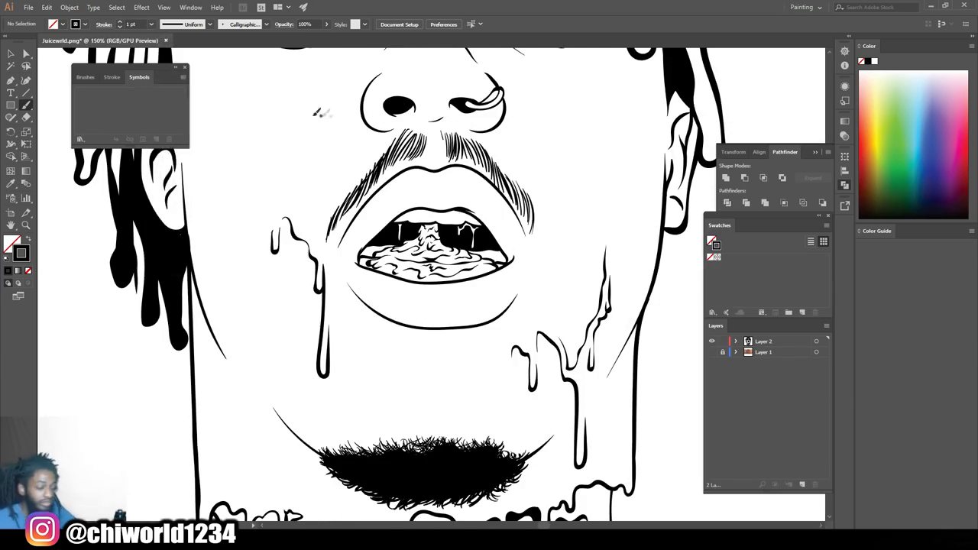
pyautogui.hotkey('ctrl', '-')
pyautogui.hotkey('ctrl', '-')
pyautogui.hotkey('ctrl', '-')
pyautogui.hotkey('ctrl', '=')
pyautogui.hotkey('ctrl', '=')
pyautogui.scroll(5, 565, 235)
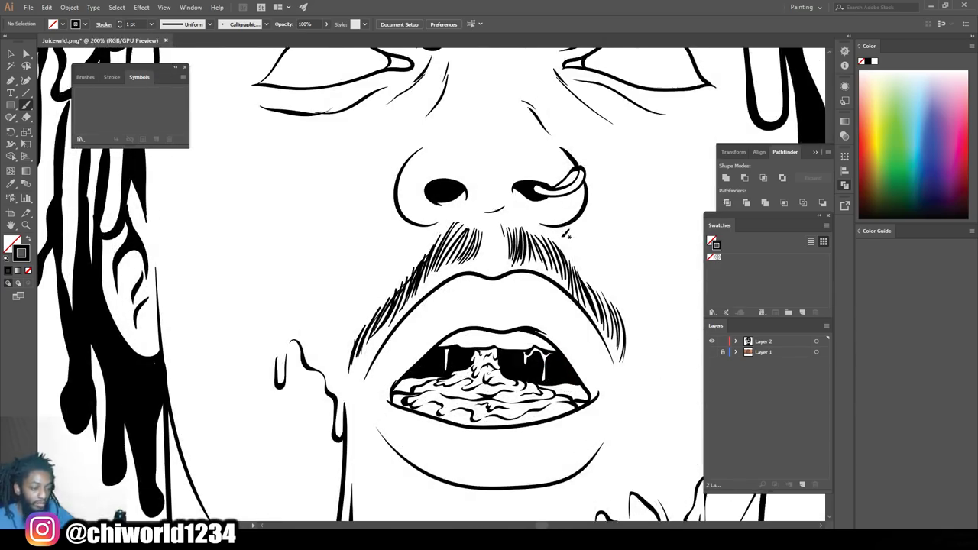
pyautogui.hotkey('ctrl', '-')
pyautogui.moveTo(521, 222); pyautogui.dragTo(563, 241)
pyautogui.hotkey('ctrl', '=')
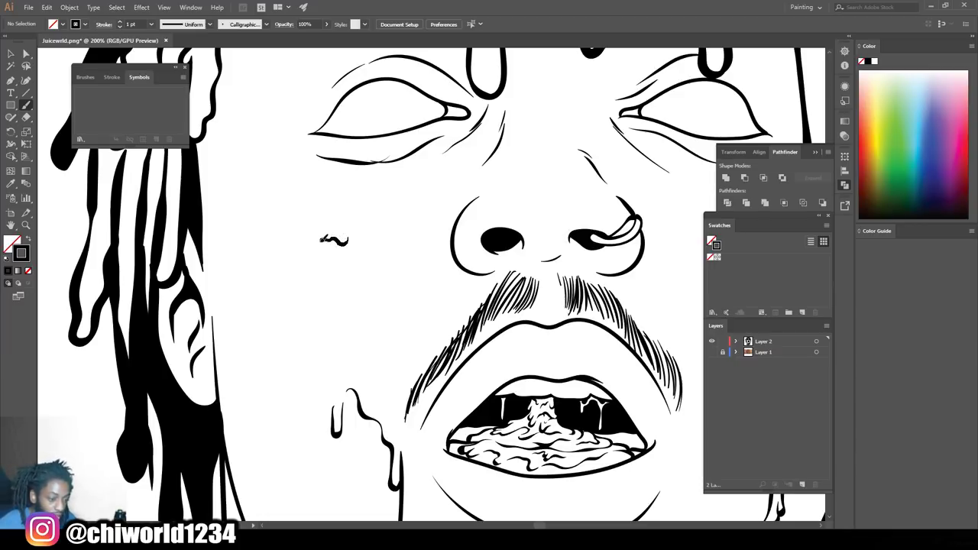
pyautogui.moveTo(317, 269); pyautogui.dragTo(303, 342)
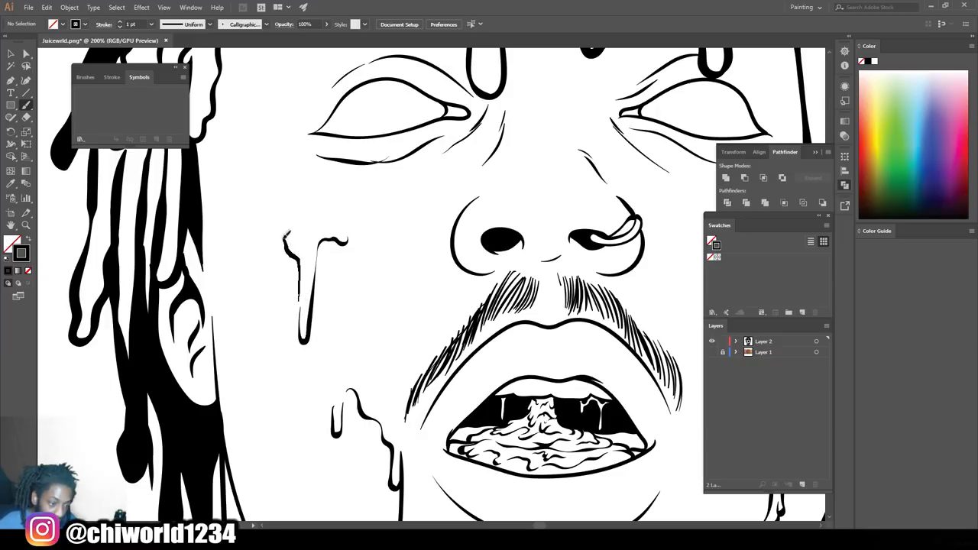
pyautogui.moveTo(268, 229); pyautogui.dragTo(260, 235)
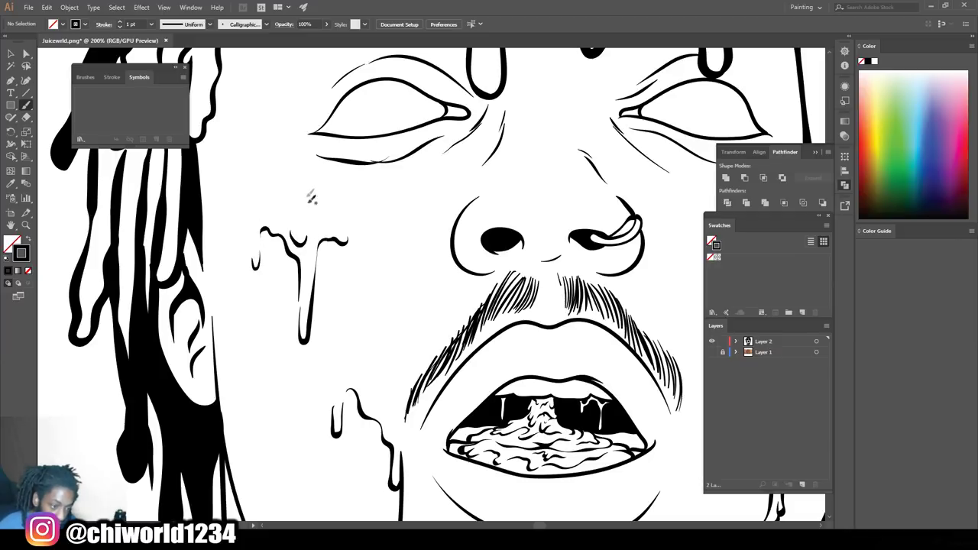
# - Draw a wavy line with a short and a long drip on the cheek below the right eye
pyautogui.scroll(-4, 497, 221)
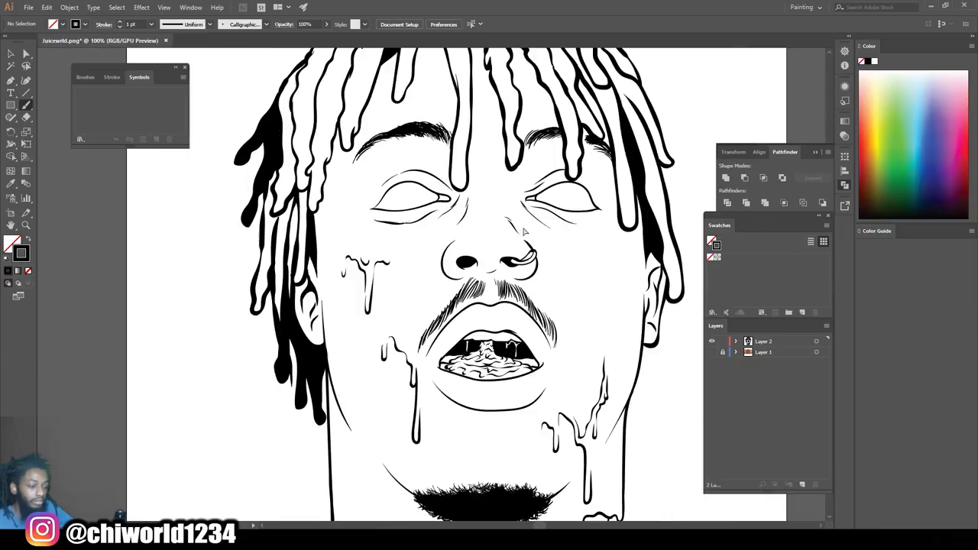
pyautogui.scroll(3, 522, 239)
pyautogui.scroll(1, 514, 239)
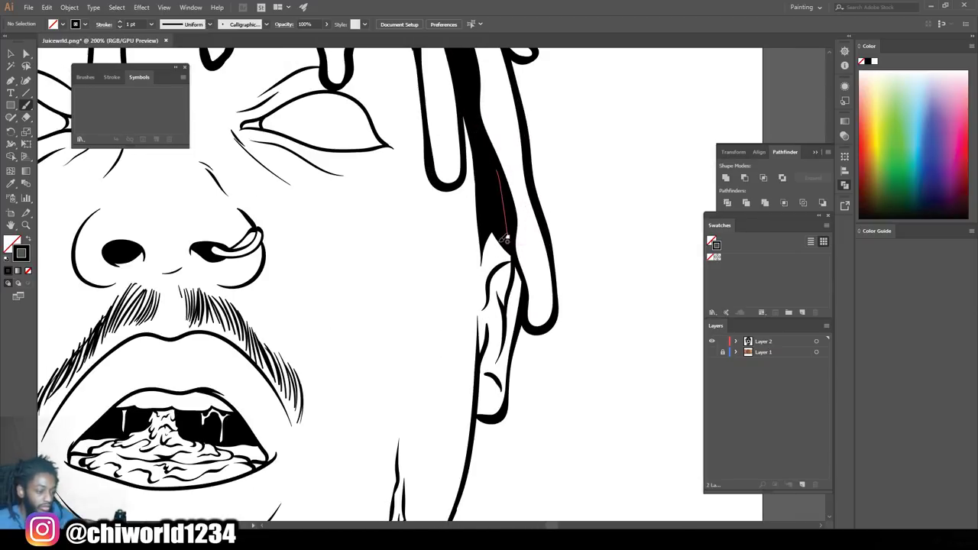
pyautogui.moveTo(427, 229)
pyautogui.mouseDown()
pyautogui.moveTo(416, 290)
pyautogui.moveTo(405, 188)
pyautogui.moveTo(363, 200)
pyautogui.moveTo(324, 178)
pyautogui.mouseUp()
pyautogui.scroll(-4, 548, 258)
pyautogui.scroll(5, 489, 227)
# - Try a branching drip running down the nose bridge between the eyes
pyautogui.moveTo(520, 232)
pyautogui.mouseDown()
pyautogui.moveTo(494, 243)
pyautogui.moveTo(481, 327)
pyautogui.moveTo(462, 222)
pyautogui.moveTo(466, 252)
pyautogui.moveTo(469, 195)
pyautogui.moveTo(431, 161)
pyautogui.mouseUp()
pyautogui.hotkey('ctrl', '-')
pyautogui.hotkey('ctrl', '-')
pyautogui.hotkey('ctrl', '-')
pyautogui.hotkey('ctrl', '-')
pyautogui.hotkey('ctrl', '-')
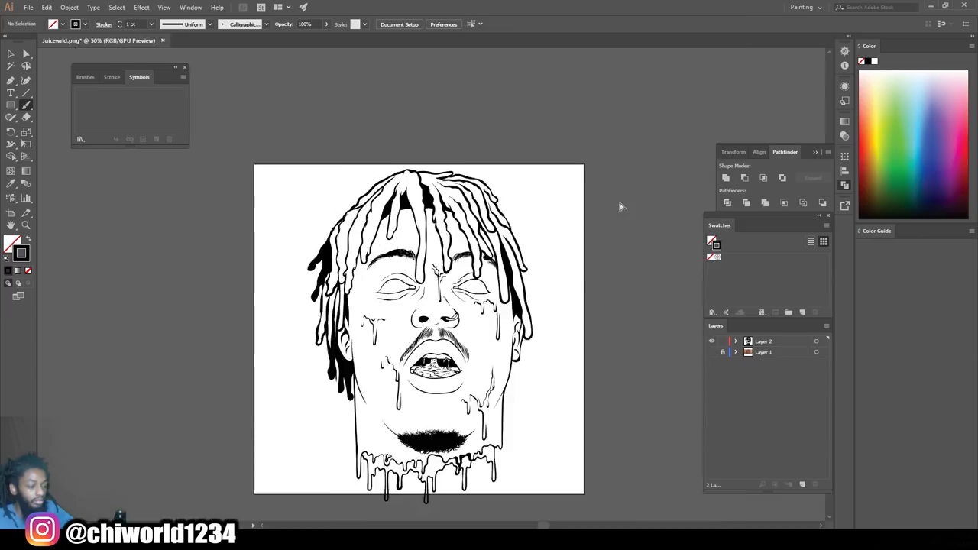
pyautogui.hotkey('ctrl', '=')
pyautogui.hotkey('ctrl', '=')
pyautogui.hotkey('ctrl', 'z')
pyautogui.hotkey('ctrl', 'z')
pyautogui.hotkey('ctrl', 'z')
# - Draw a branching drip between the eyebrows, emerging from the tip of the hanging dreadlock
pyautogui.hotkey('ctrl', '=')
pyautogui.hotkey('ctrl', '=')
pyautogui.hotkey('ctrl', '=')
pyautogui.moveTo(521, 232)
pyautogui.mouseDown()
pyautogui.moveTo(496, 244)
pyautogui.moveTo(460, 196)
pyautogui.moveTo(420, 221)
pyautogui.mouseUp()
pyautogui.hotkey('ctrl', '-')
pyautogui.hotkey('ctrl', '-')
pyautogui.hotkey('ctrl', '-')
pyautogui.hotkey('ctrl', '=')
pyautogui.hotkey('ctrl', '=')
pyautogui.hotkey('ctrl', '=')
pyautogui.scroll(2, 585, 351)
pyautogui.moveTo(470, 253)
pyautogui.mouseDown()
pyautogui.moveTo(443, 256)
pyautogui.moveTo(428, 234)
pyautogui.mouseUp()
pyautogui.hotkey('ctrl', '-')
pyautogui.hotkey('ctrl', '-')
pyautogui.hotkey('ctrl', '-')
pyautogui.hotkey('ctrl', '-')
# - Add a drip beside the mouth below the right nostril and thin drips on the forehead beneath the left dreadlocks
pyautogui.hotkey('ctrl', '=')
pyautogui.hotkey('ctrl', '=')
pyautogui.hotkey('ctrl', '=')
pyautogui.hotkey('ctrl', '=')
pyautogui.moveTo(324, 54); pyautogui.dragTo(494, 290)
pyautogui.moveTo(428, 181)
pyautogui.mouseDown()
pyautogui.moveTo(374, 300)
pyautogui.moveTo(366, 259)
pyautogui.moveTo(366, 297)
pyautogui.mouseUp()
pyautogui.moveTo(299, 230)
pyautogui.mouseDown()
pyautogui.moveTo(249, 306)
pyautogui.moveTo(233, 289)
pyautogui.mouseUp()
# - Draw a long drip on the left jaw beside the beard and a smaller one along the left neck edge
pyautogui.scroll(-5, 431, 285)
pyautogui.scroll(-3, 527, 375)
pyautogui.scroll(4, 527, 374)
pyautogui.scroll(-2, 504, 391)
pyautogui.moveTo(413, 328); pyautogui.dragTo(350, 273)
pyautogui.scroll(-4, 290, 301)
pyautogui.scroll(4, 306, 366)
pyautogui.moveTo(278, 280)
pyautogui.mouseDown()
pyautogui.moveTo(284, 350)
pyautogui.moveTo(231, 226)
pyautogui.moveTo(258, 189)
pyautogui.mouseUp()
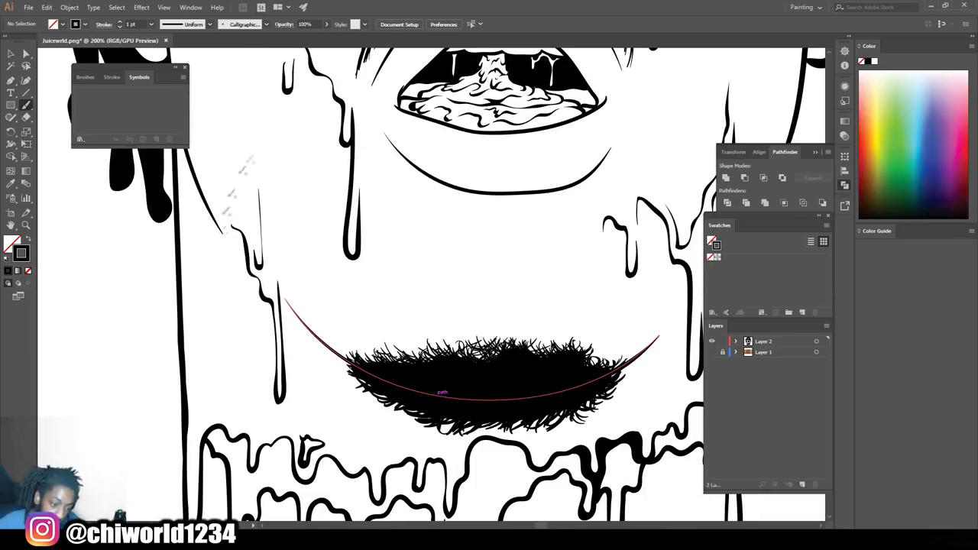
pyautogui.moveTo(199, 290)
pyautogui.mouseDown()
pyautogui.moveTo(187, 356)
pyautogui.moveTo(184, 229)
pyautogui.mouseUp()
pyautogui.hotkey('ctrl', '-')
pyautogui.hotkey('ctrl', '-')
pyautogui.hotkey('ctrl', '-')
pyautogui.hotkey('ctrl', '-')
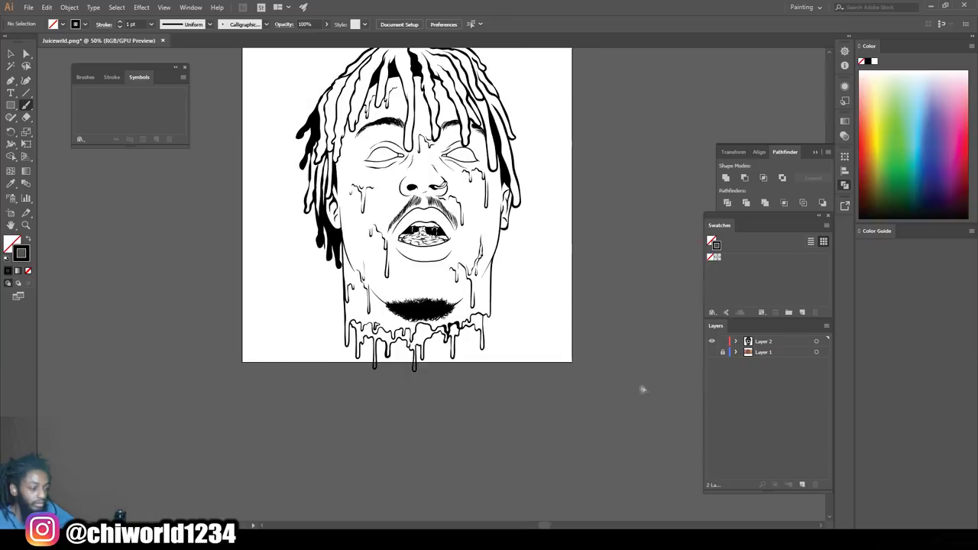
# - Review the face and neck drips in relation to the whole portrait
pyautogui.hotkey('ctrl', '+')
pyautogui.hotkey('ctrl', '+')
pyautogui.hotkey('ctrl', '+')
pyautogui.hotkey('ctrl', '+')
pyautogui.moveTo(655, 376); pyautogui.dragTo(441, 340)
pyautogui.scroll(-5, 290, 336)
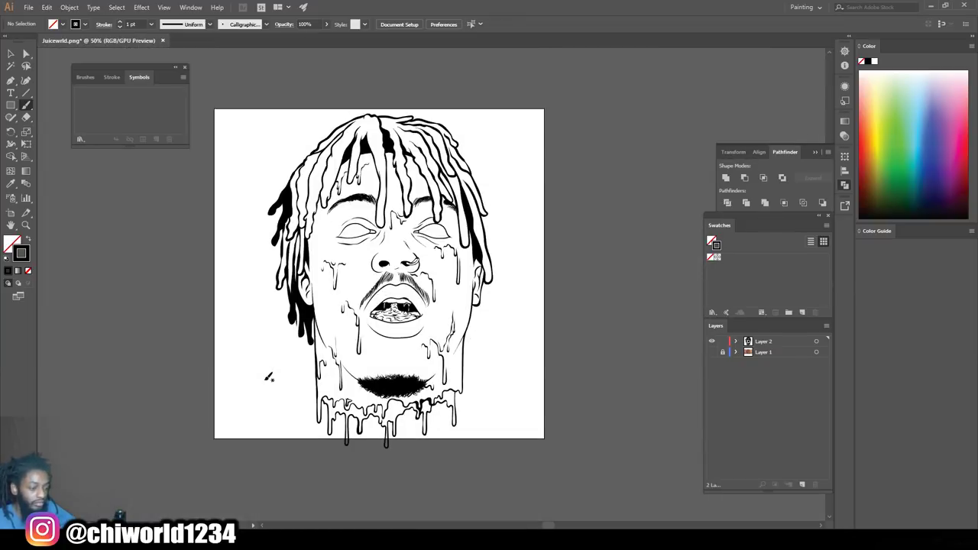
pyautogui.hscroll(-1, 265, 384)
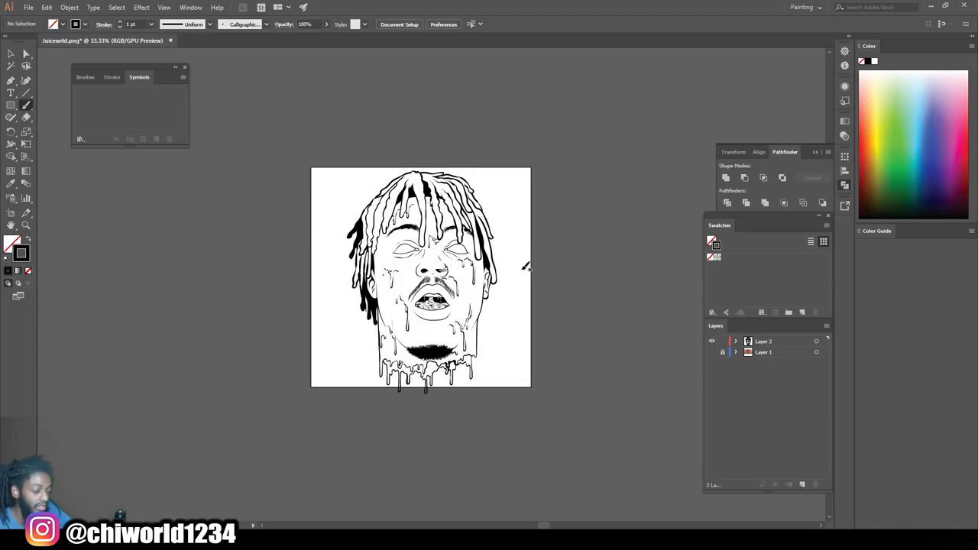
# - Paint short tapered texture strokes inside the dreadlock that hangs between the eyebrows
pyautogui.scroll(4, 428, 290)
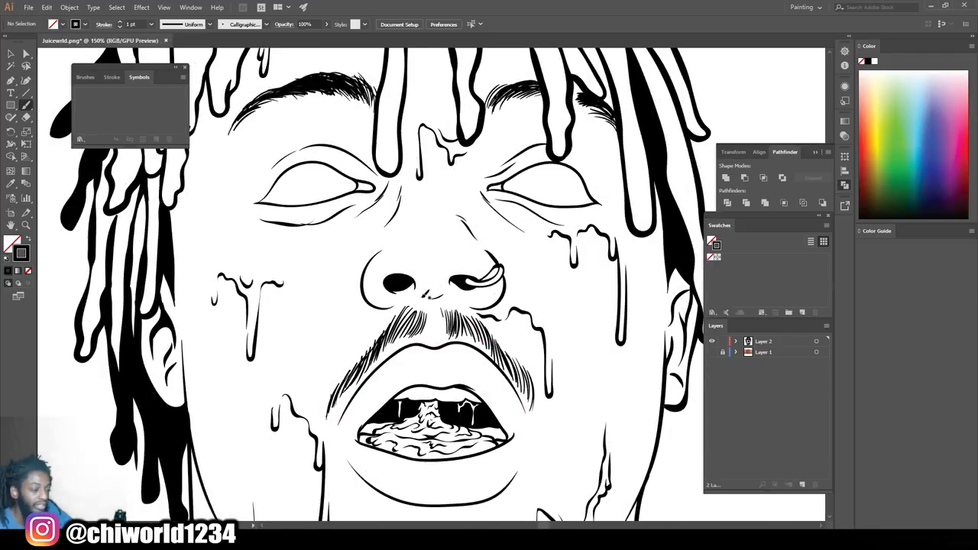
pyautogui.scroll(3, 425, 296)
pyautogui.hotkey('ctrl', '=')
pyautogui.hotkey('ctrl', '=')
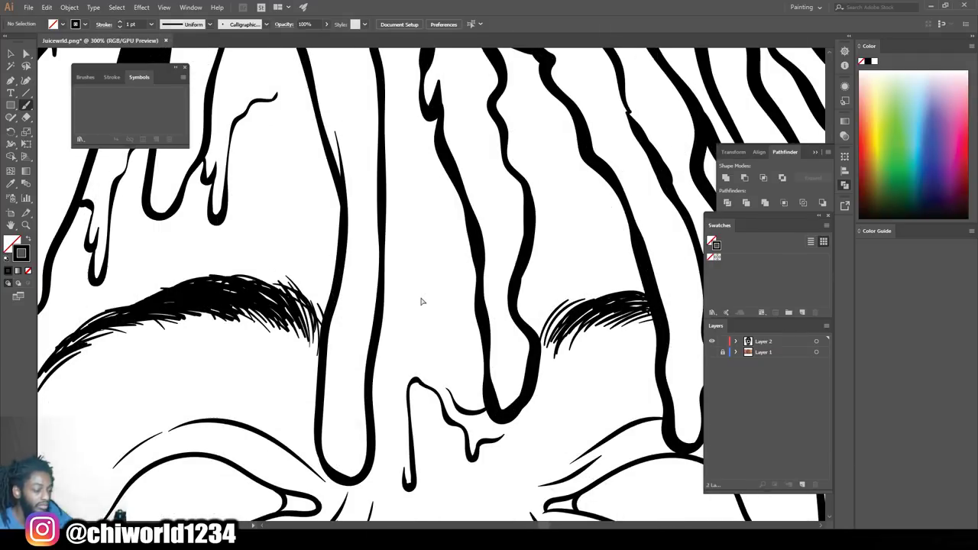
pyautogui.hscroll(1, 421, 301)
pyautogui.scroll(1, 422, 298)
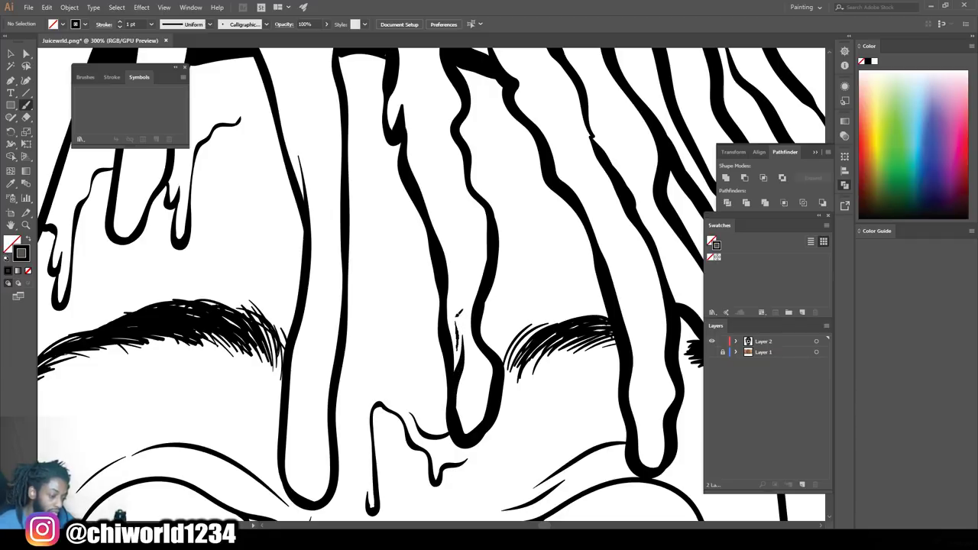
pyautogui.moveTo(475, 324); pyautogui.dragTo(468, 246)
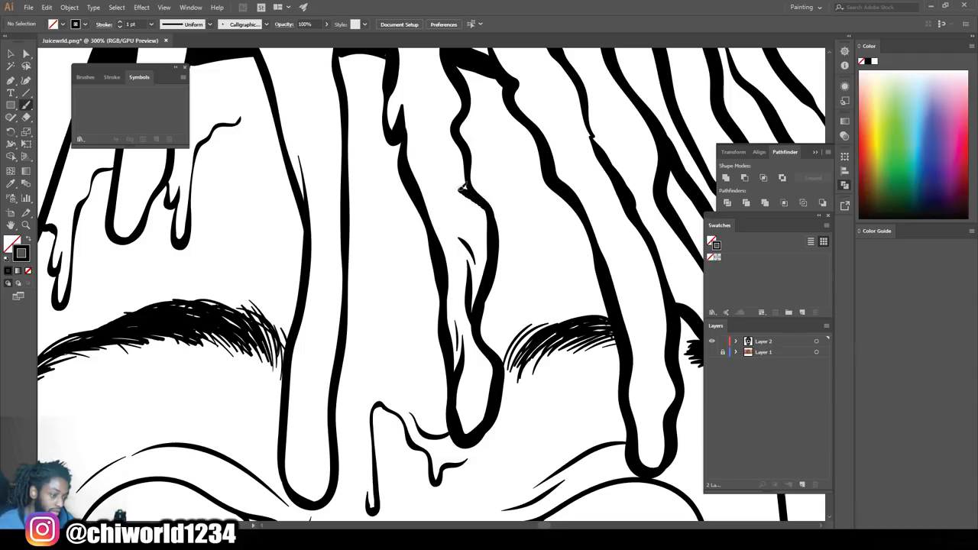
pyautogui.moveTo(451, 200); pyautogui.dragTo(421, 150)
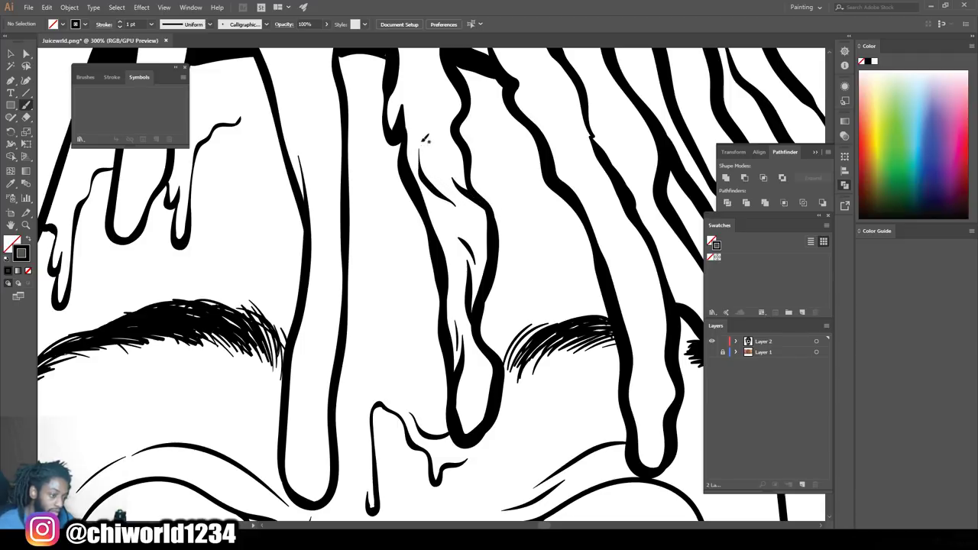
# - Paint twisting texture strokes inside the long central dreadlock beside the left eyebrow
pyautogui.moveTo(309, 479); pyautogui.dragTo(288, 436)
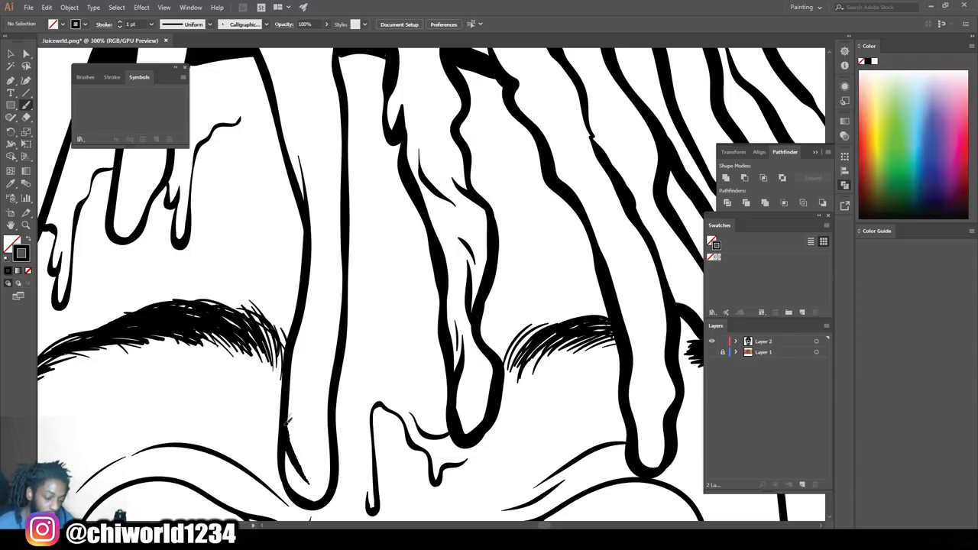
pyautogui.moveTo(302, 403)
pyautogui.mouseDown()
pyautogui.moveTo(322, 338)
pyautogui.moveTo(308, 346)
pyautogui.mouseUp()
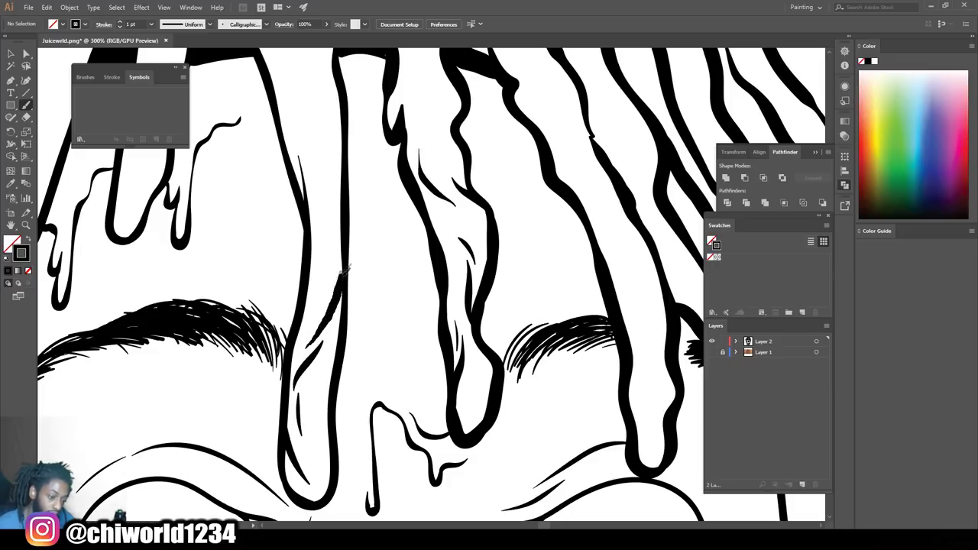
pyautogui.moveTo(328, 263); pyautogui.dragTo(342, 170)
pyautogui.hotkey('ctrl', '-')
pyautogui.hotkey('ctrl', '-')
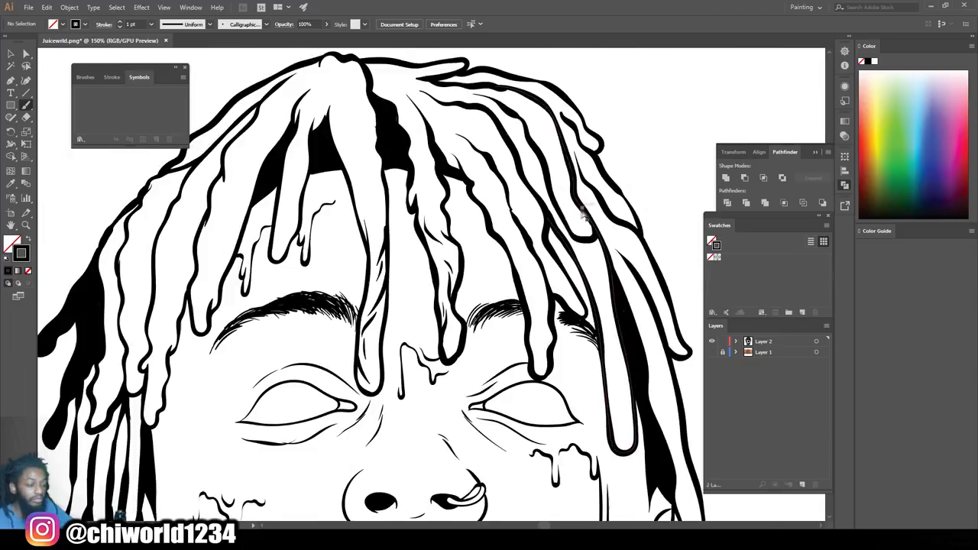
# - Paint tapered texture strokes inside the dreadlocks hanging over the right eyebrow, from their tips up to the crown
pyautogui.hotkey('ctrl', '-')
pyautogui.hotkey('ctrl', '-')
pyautogui.hscroll(1, 585, 212)
pyautogui.hotkey('ctrl', '+')
pyautogui.hotkey('ctrl', '+')
pyautogui.hotkey('ctrl', '+')
pyautogui.scroll(1, 574, 203)
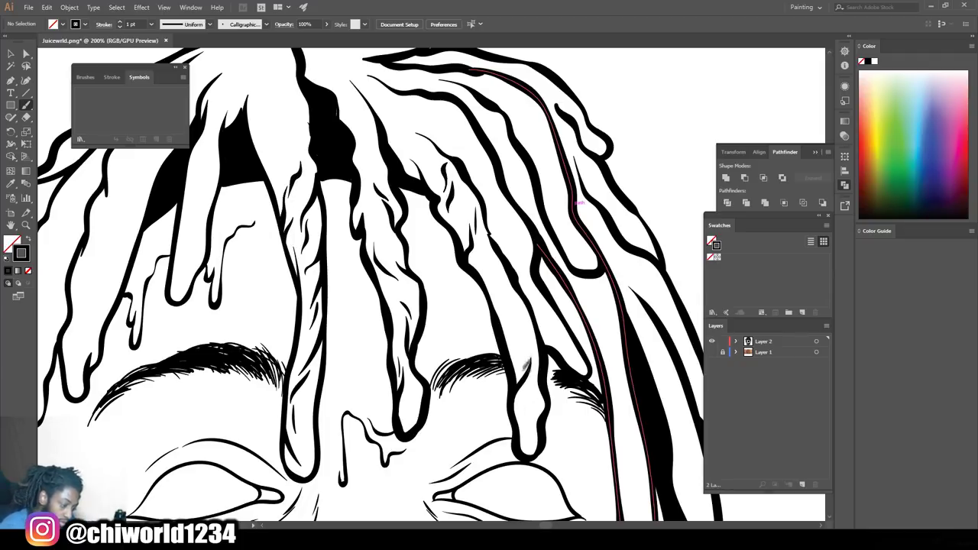
pyautogui.moveTo(519, 272); pyautogui.dragTo(509, 238)
pyautogui.moveTo(494, 208)
pyautogui.mouseDown()
pyautogui.moveTo(475, 151)
pyautogui.moveTo(455, 132)
pyautogui.mouseUp()
pyautogui.moveTo(452, 136); pyautogui.dragTo(382, 111)
pyautogui.moveTo(396, 155); pyautogui.dragTo(408, 131)
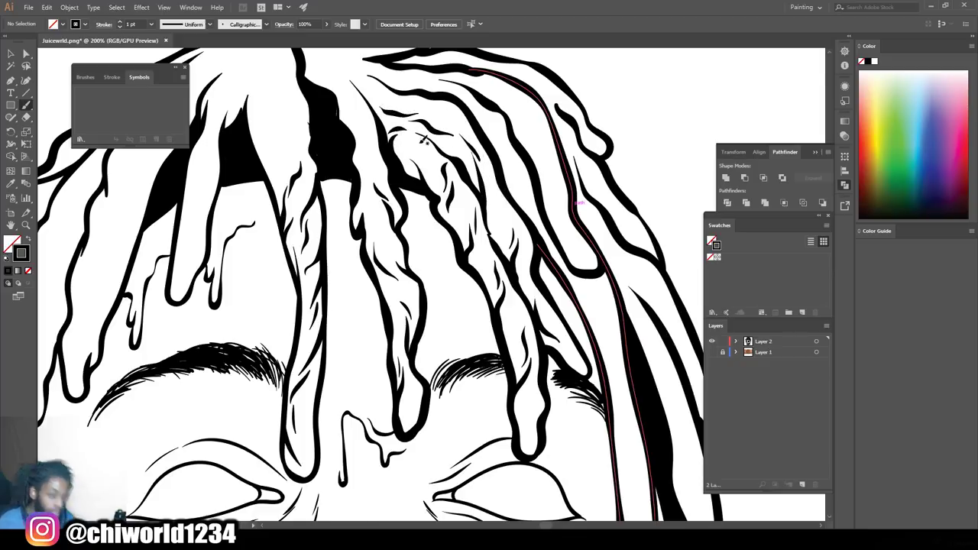
# - Paint curved texture strokes in the upper central dreadlocks and along the short dreadlock left of the forehead's centre
pyautogui.hotkey('ctrl', '-')
pyautogui.hotkey('ctrl', '-')
pyautogui.hotkey('ctrl', '-')
pyautogui.hotkey('ctrl', '-')
pyautogui.hotkey('ctrl', '=')
pyautogui.hotkey('ctrl', '=')
pyautogui.hotkey('ctrl', '=')
pyautogui.scroll(3, 343, 248)
pyautogui.moveTo(342, 233); pyautogui.dragTo(352, 215)
pyautogui.moveTo(380, 225)
pyautogui.mouseDown()
pyautogui.moveTo(402, 210)
pyautogui.moveTo(346, 148)
pyautogui.mouseUp()
pyautogui.moveTo(392, 185); pyautogui.dragTo(385, 158)
pyautogui.moveTo(300, 302); pyautogui.dragTo(295, 266)
pyautogui.moveTo(289, 269); pyautogui.dragTo(294, 255)
pyautogui.moveTo(313, 187); pyautogui.dragTo(319, 169)
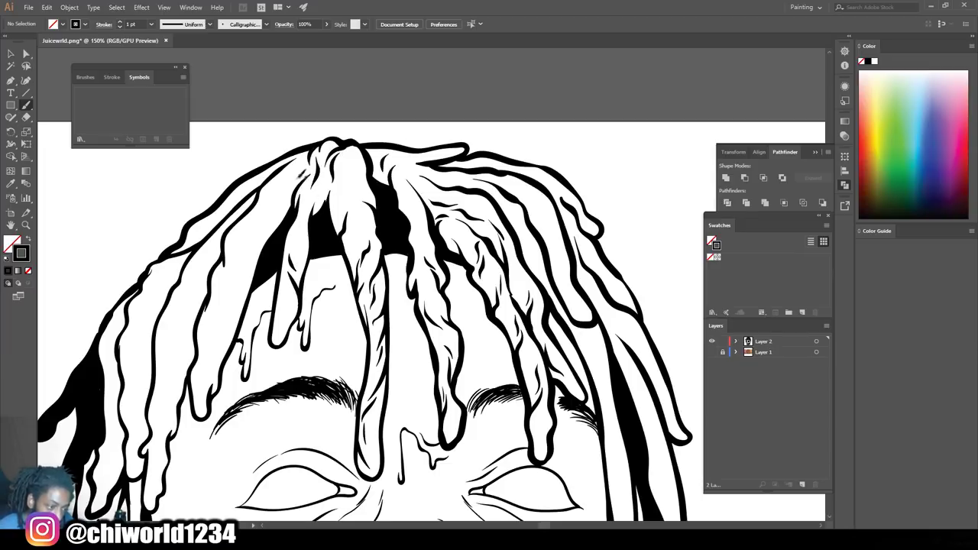
# - Fill the dreadlocks on the left side of the head with short twisting texture strokes
pyautogui.moveTo(204, 338); pyautogui.dragTo(214, 324)
pyautogui.moveTo(222, 321); pyautogui.dragTo(235, 306)
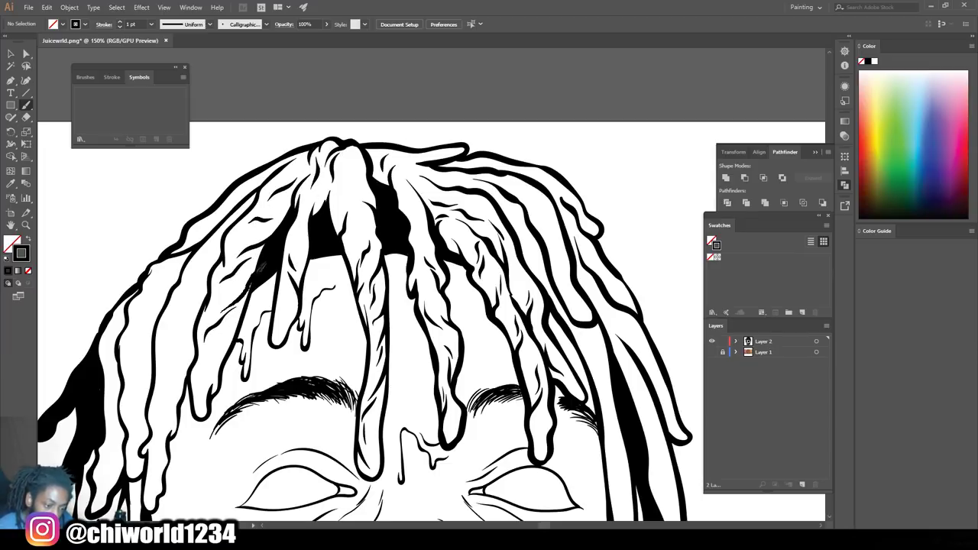
pyautogui.hotkey('ctrl', '-')
pyautogui.hotkey('ctrl', '-')
pyautogui.hotkey('ctrl', '-')
pyautogui.scroll(-1, 391, 404)
pyautogui.hotkey('ctrl', '=')
pyautogui.hotkey('ctrl', '=')
pyautogui.hotkey('ctrl', '=')
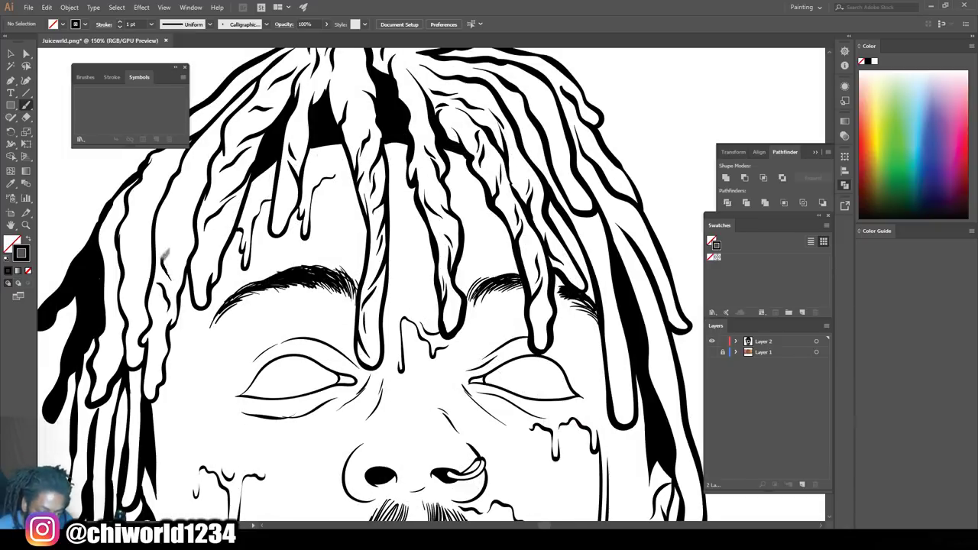
pyautogui.scroll(2, 198, 152)
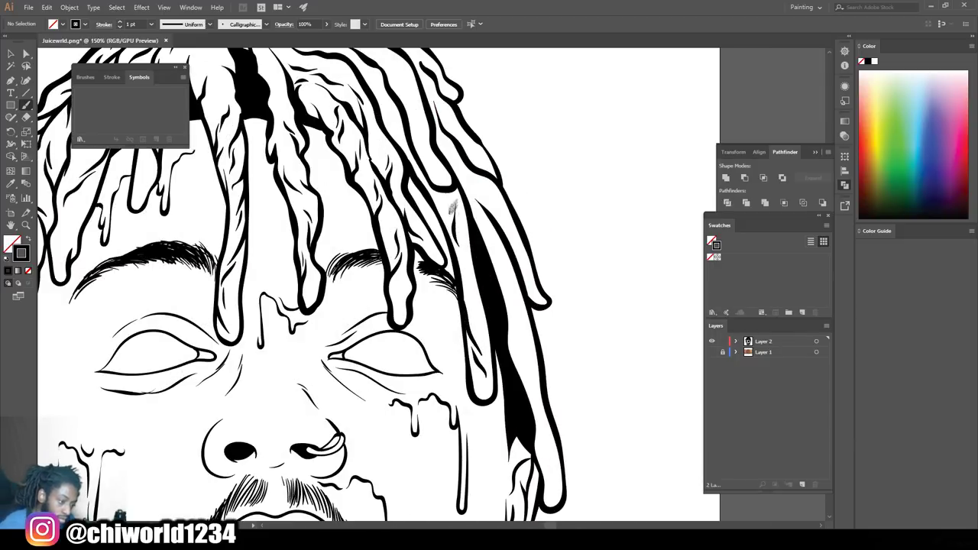
# - Paint texture strokes inside the long outer dreadlocks on the right side of the head
pyautogui.scroll(5, 451, 204)
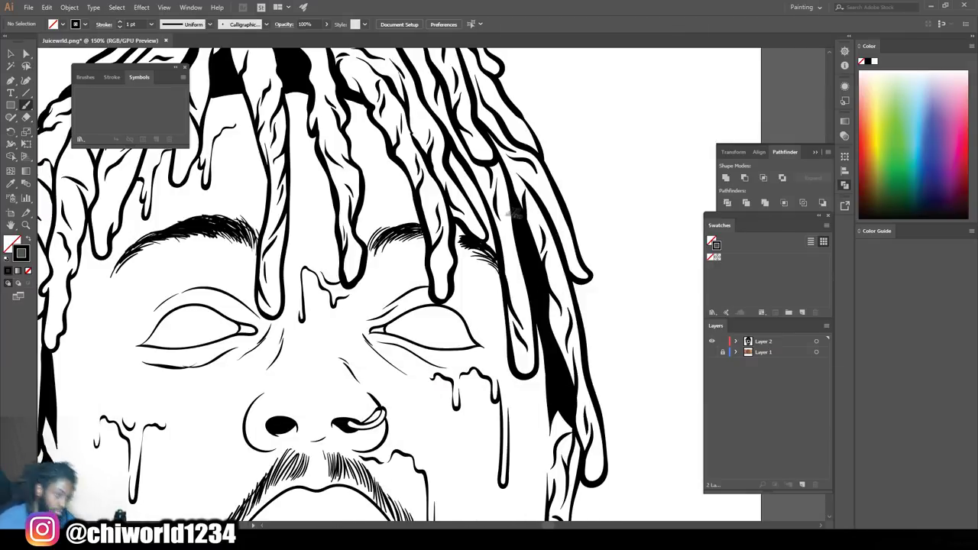
pyautogui.scroll(5, 511, 193)
pyautogui.hotkey('ctrl', '-')
pyautogui.hotkey('ctrl', '-')
pyautogui.hotkey('ctrl', '-')
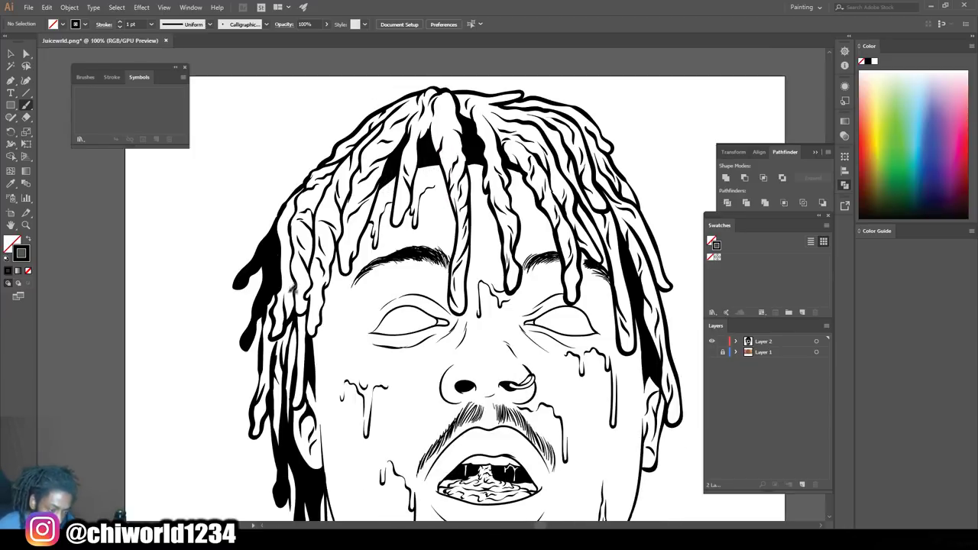
# - Add texture strokes to the thick central dreadlock and its root at the crown
pyautogui.scroll(2, 439, 180)
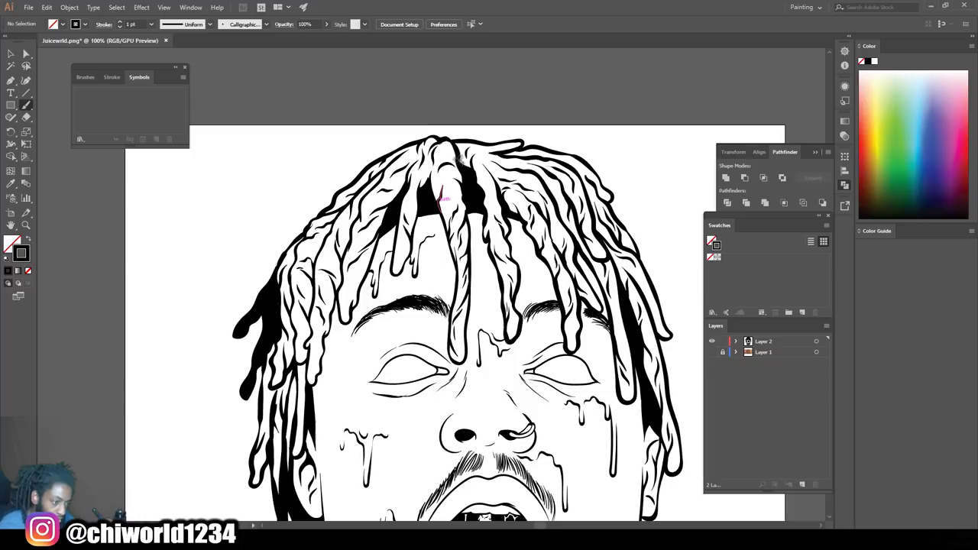
pyautogui.hotkey('ctrl', '-')
pyautogui.hotkey('ctrl', '-')
pyautogui.hotkey('ctrl', '-')
pyautogui.hotkey('ctrl', '+')
pyautogui.hotkey('ctrl', '+')
pyautogui.hotkey('ctrl', '+')
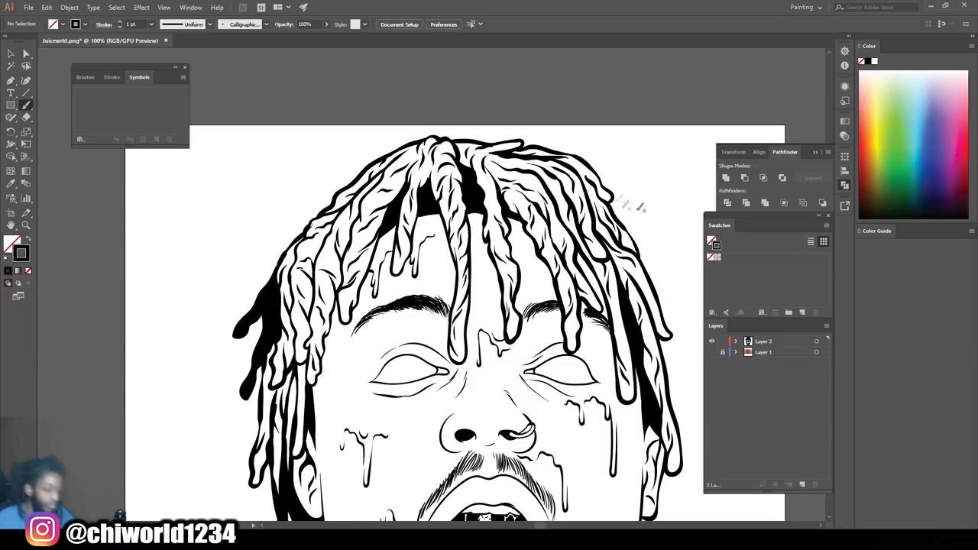
# - Draw a long drip running down the left temple from the dreadlock beside the left eye
pyautogui.hotkey('ctrl', '-')
pyautogui.hotkey('ctrl', '-')
pyautogui.hotkey('ctrl', '-')
pyautogui.hotkey('ctrl', '+')
pyautogui.hotkey('ctrl', '+')
pyautogui.hotkey('ctrl', '+')
pyautogui.hotkey('ctrl', '+')
pyautogui.hotkey('ctrl', '+')
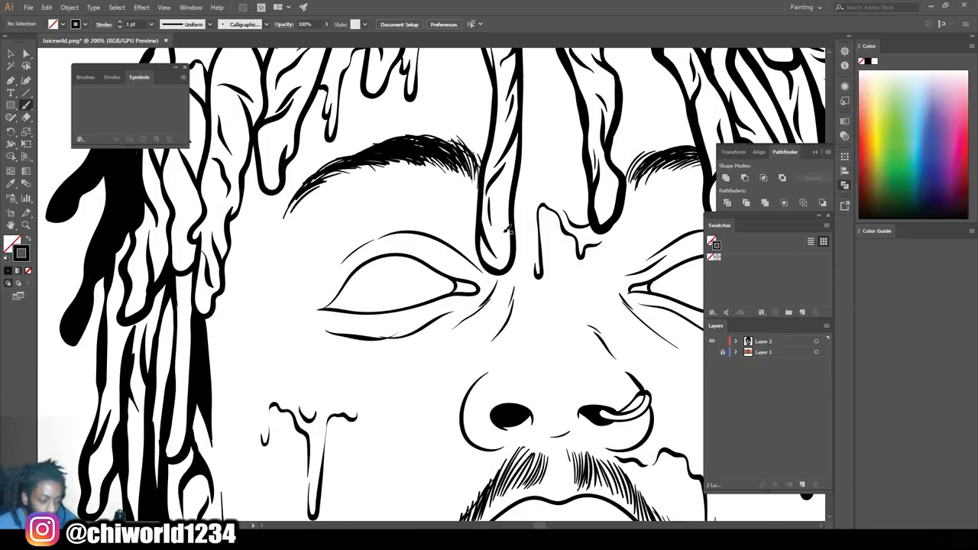
pyautogui.moveTo(268, 300)
pyautogui.mouseDown()
pyautogui.moveTo(262, 366)
pyautogui.moveTo(255, 249)
pyautogui.mouseUp()
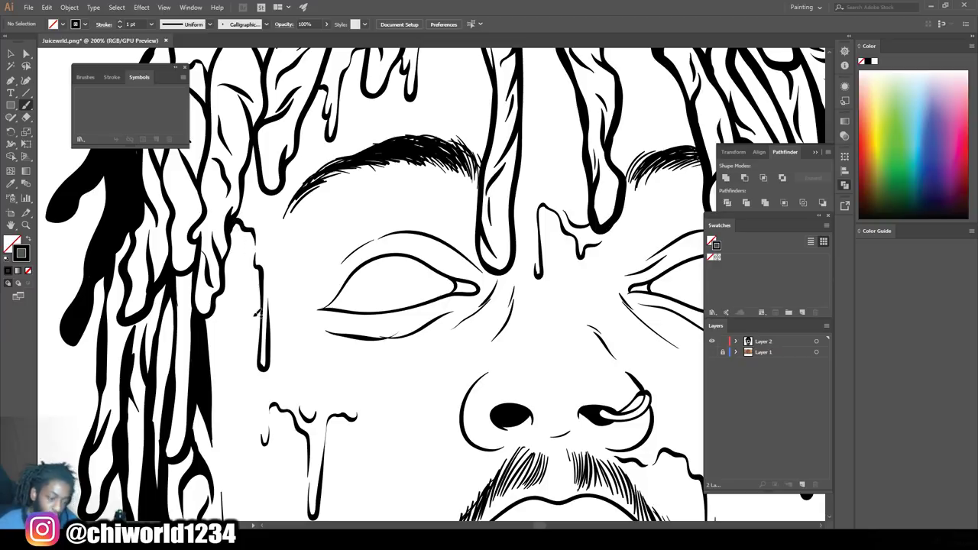
# - Draw a wavy drip below the left eyebrow, running down beside the outer corner of the eye
pyautogui.hotkey('ctrl', '-')
pyautogui.hotkey('ctrl', '-')
pyautogui.hotkey('ctrl', '-')
pyautogui.hotkey('ctrl', '-')
pyautogui.hscroll(4, 567, 337)
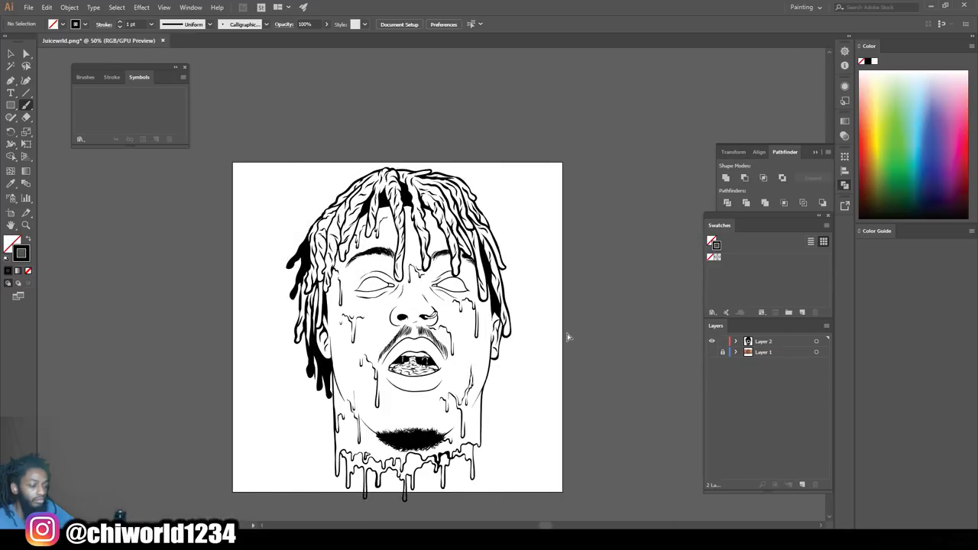
pyautogui.scroll(3, 568, 336)
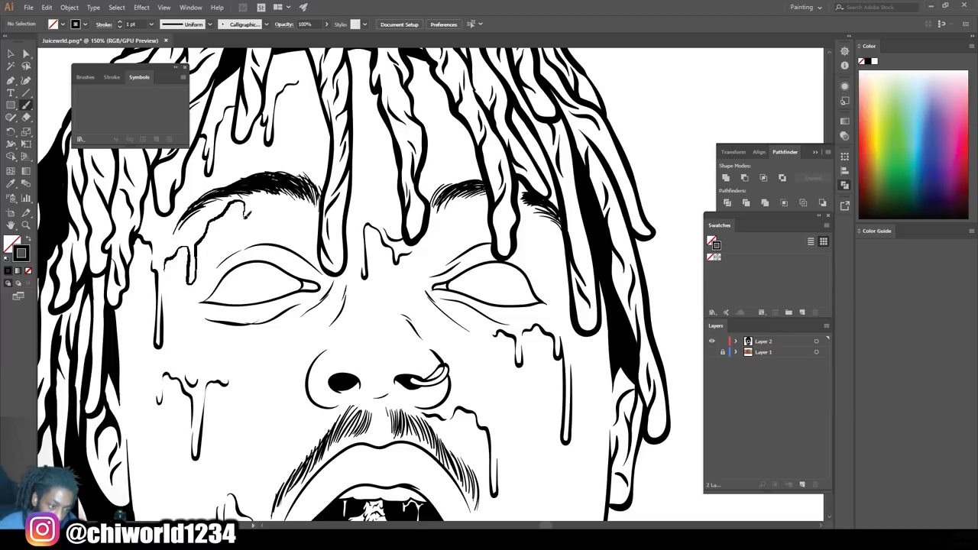
# - Draw a drip falling from the right corner of the mouth, with a short curved stroke above it on the upper lip
pyautogui.scroll(-4, 504, 251)
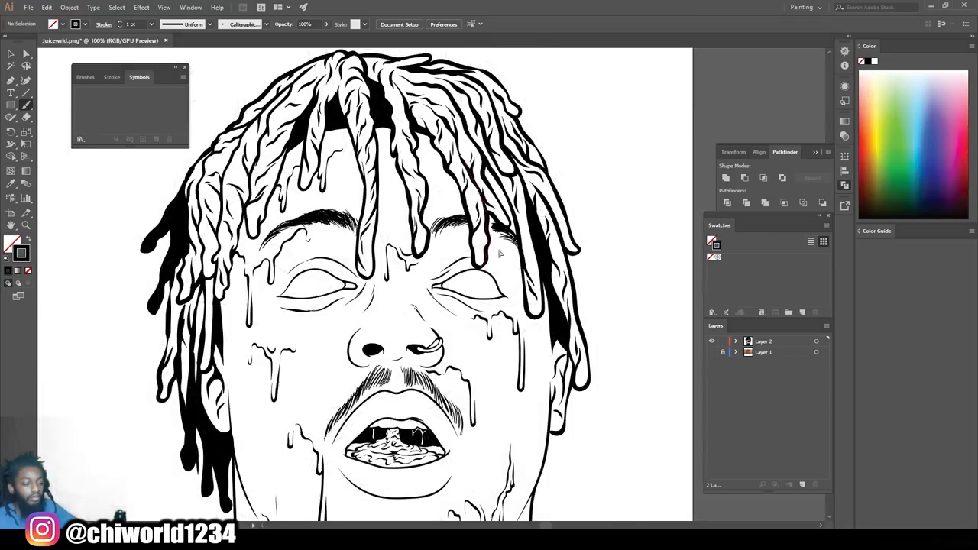
pyautogui.scroll(2, 508, 254)
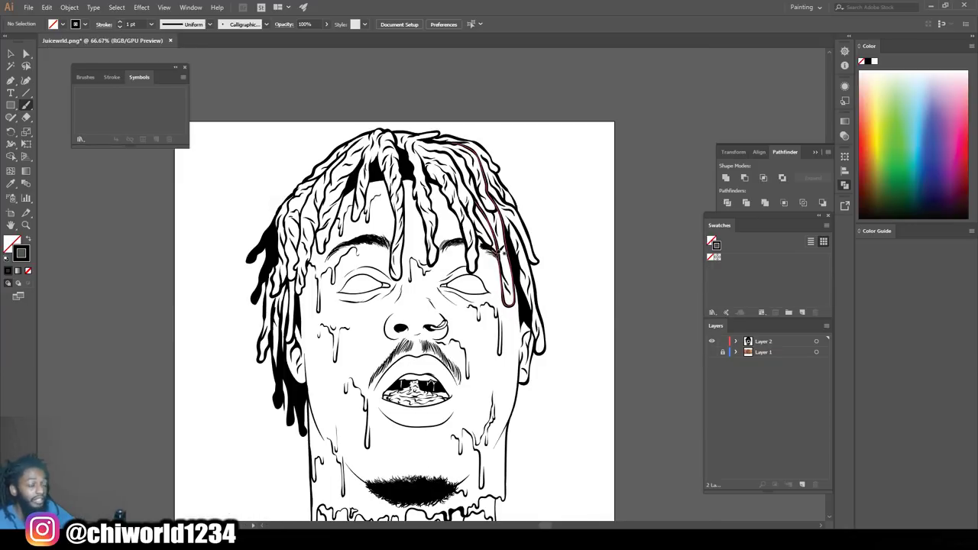
pyautogui.scroll(3, 498, 260)
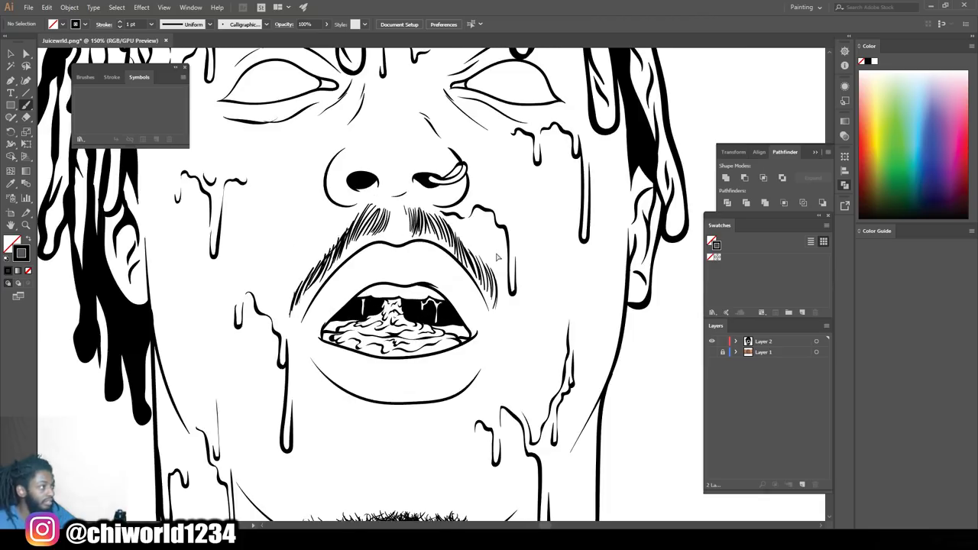
pyautogui.scroll(1, 497, 257)
pyautogui.moveTo(518, 343)
pyautogui.mouseDown()
pyautogui.moveTo(511, 388)
pyautogui.moveTo(494, 295)
pyautogui.mouseUp()
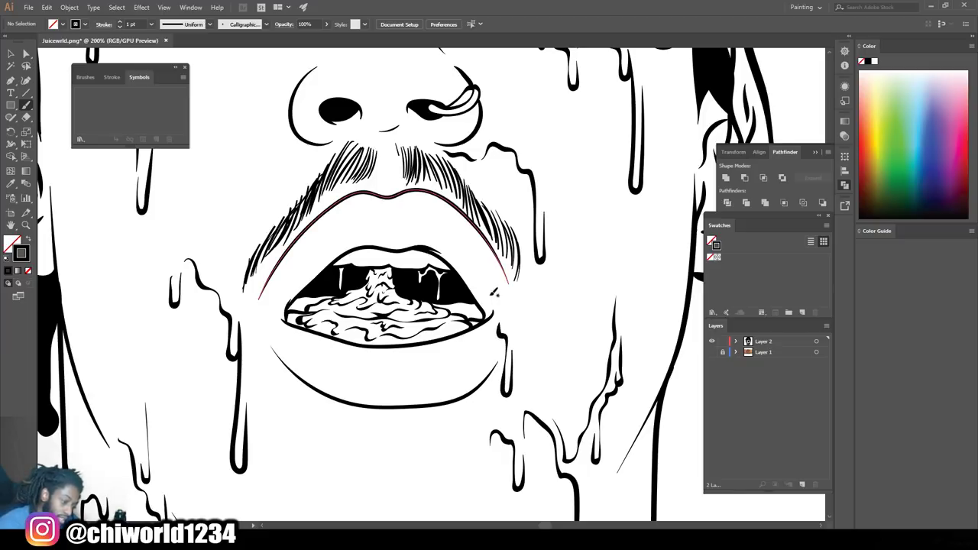
pyautogui.hotkey('ctrl', '-')
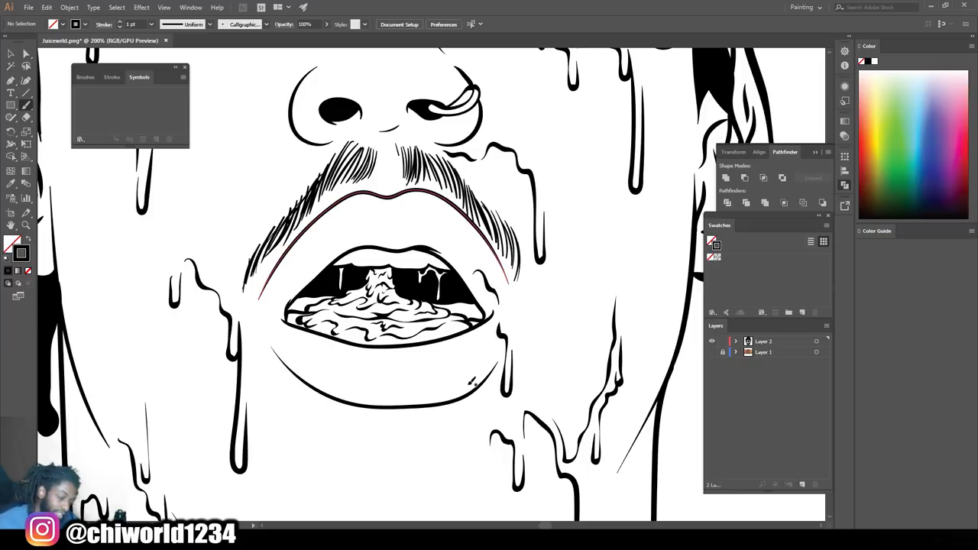
pyautogui.hotkey('ctrl', '-')
pyautogui.hotkey('ctrl', '-')
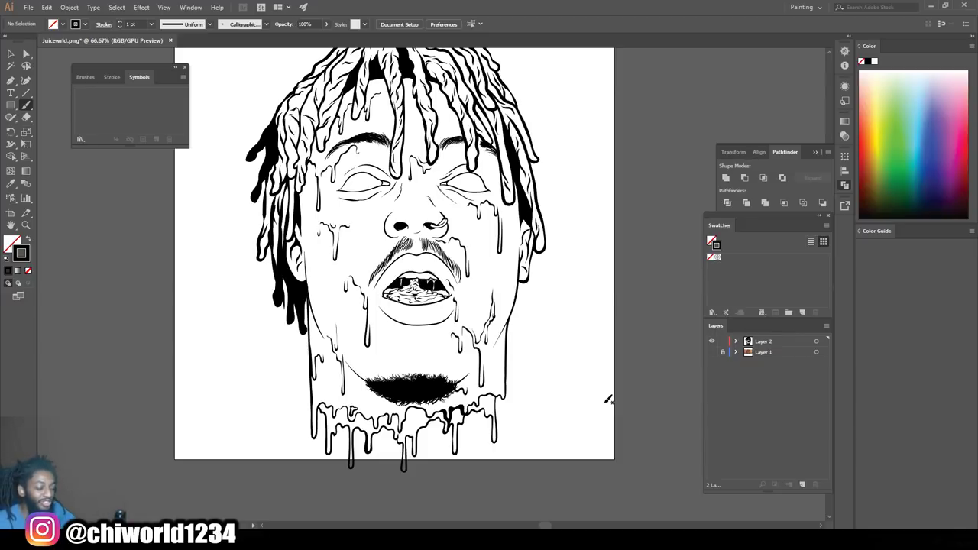
# - Draw a wavy two-pronged drip on the chin between the lower lip and the beard
pyautogui.hotkey('ctrl', '+')
pyautogui.hotkey('ctrl', '+')
pyautogui.hotkey('ctrl', '+')
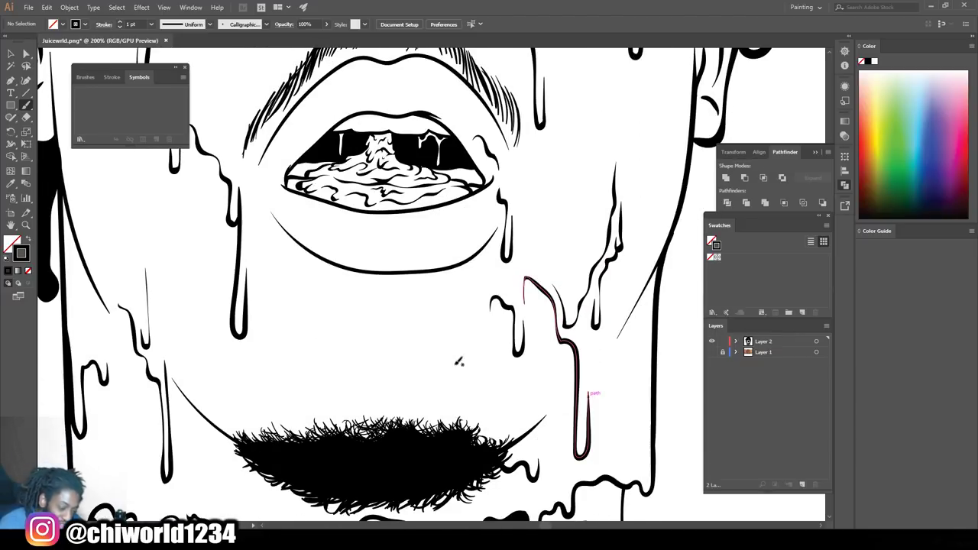
pyautogui.moveTo(450, 403)
pyautogui.mouseDown()
pyautogui.moveTo(444, 366)
pyautogui.moveTo(426, 344)
pyautogui.moveTo(407, 332)
pyautogui.moveTo(387, 336)
pyautogui.moveTo(386, 370)
pyautogui.moveTo(372, 337)
pyautogui.mouseUp()
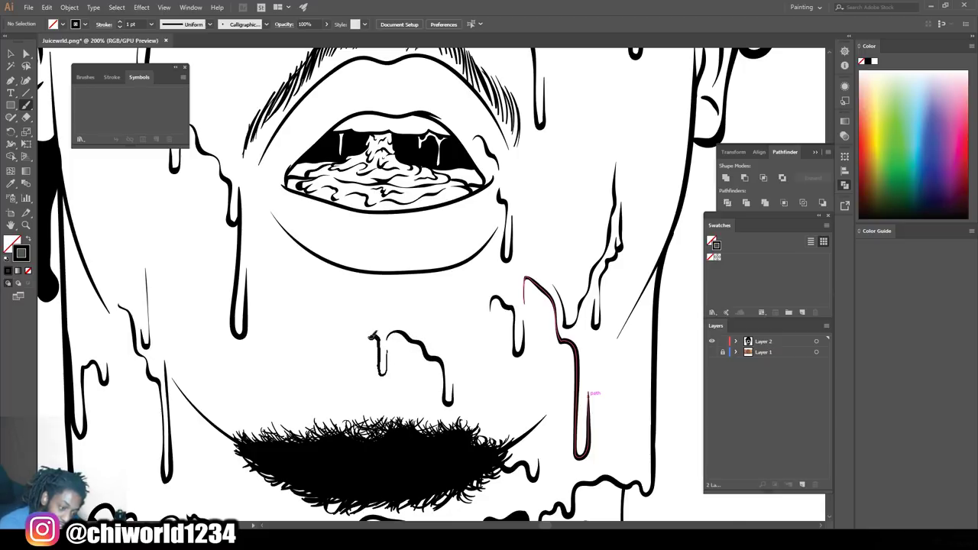
pyautogui.hotkey('ctrl', '-')
pyautogui.hotkey('ctrl', '-')
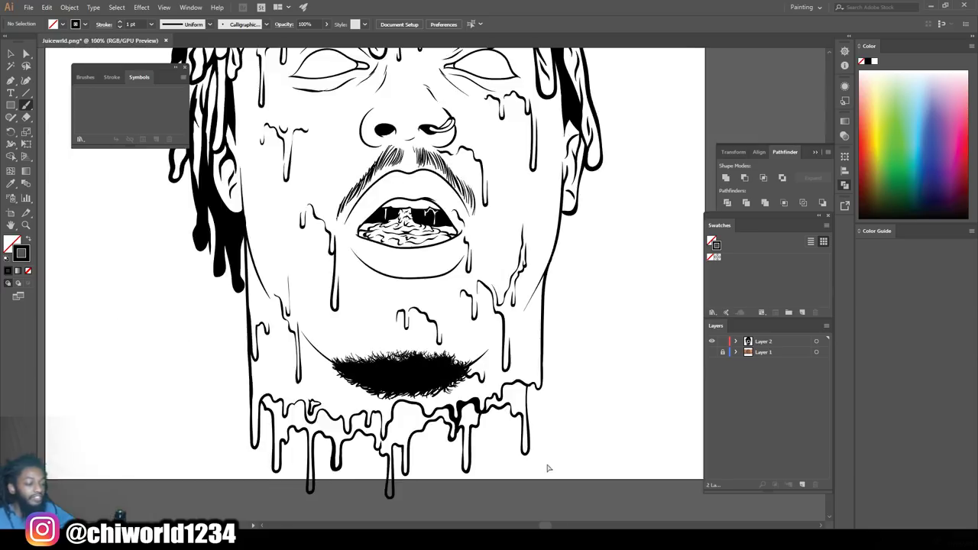
pyautogui.hotkey('ctrl', '-')
pyautogui.scroll(2, 548, 464)
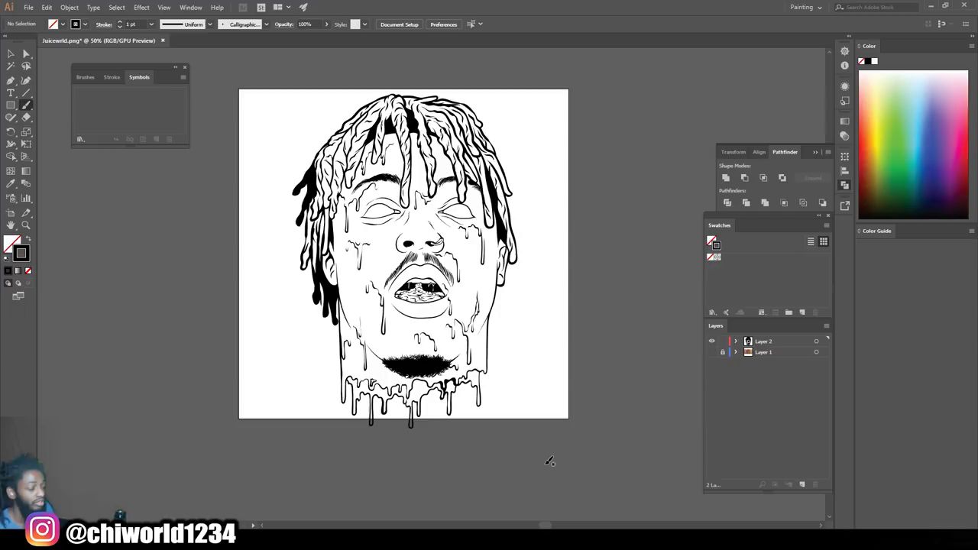
# - Select the whole portrait line art, expand its appearance and combine the shapes with Pathfinder Merge
pyautogui.click(10, 53)
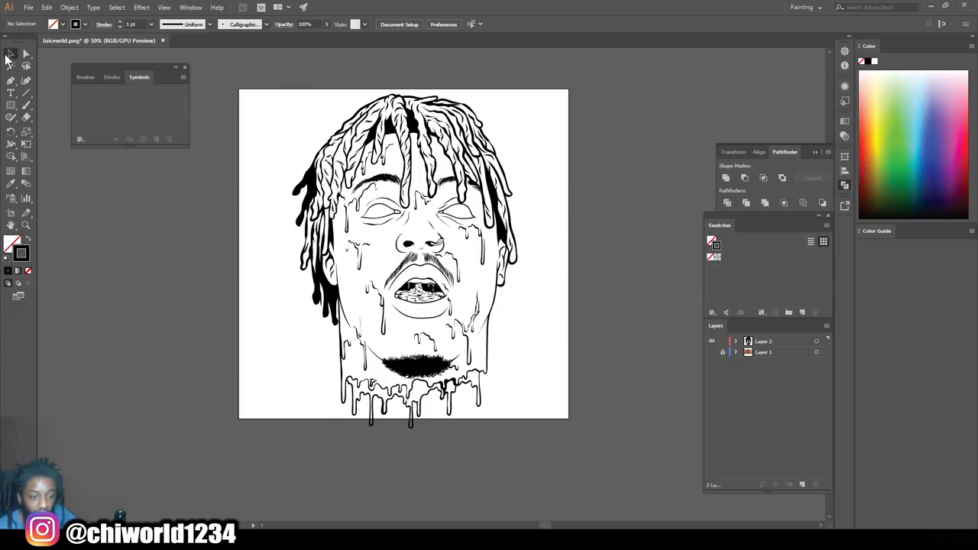
pyautogui.moveTo(330, 124); pyautogui.dragTo(570, 359)
pyautogui.moveTo(593, 440); pyautogui.dragTo(592, 443)
pyautogui.click(69, 8)
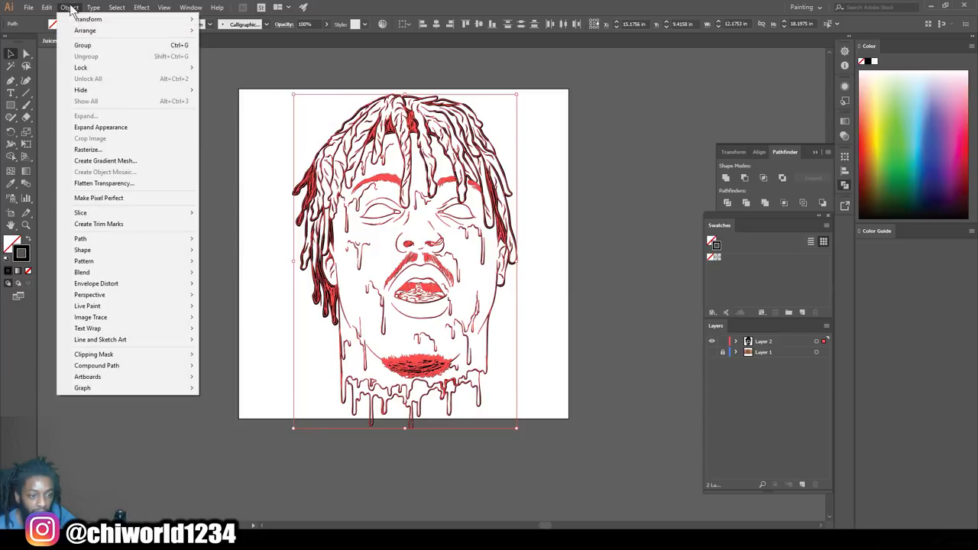
pyautogui.click(105, 127)
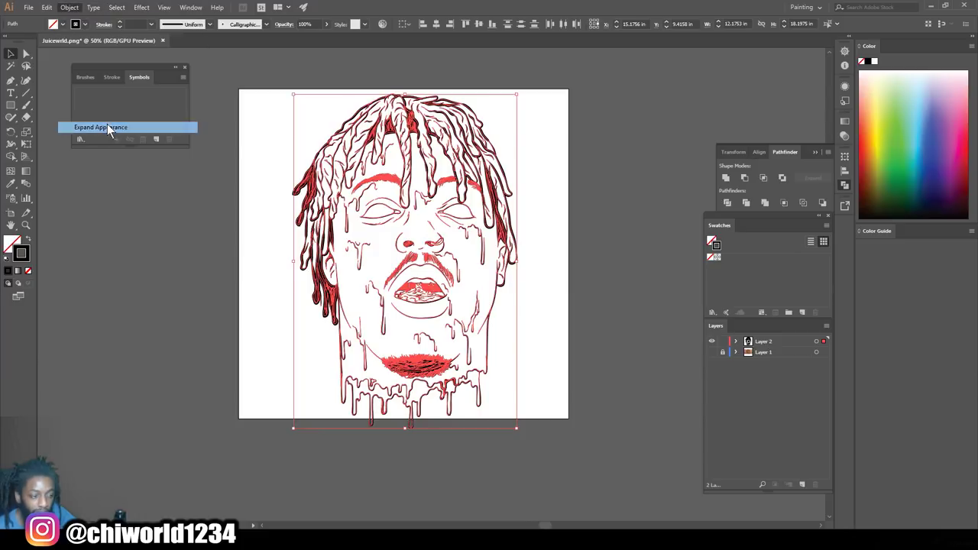
pyautogui.click(761, 203)
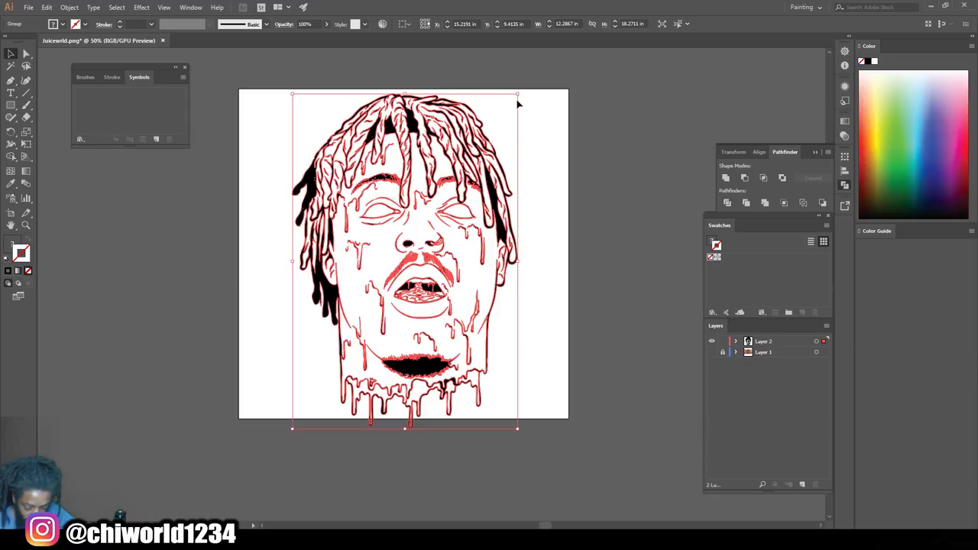
# - Scale the merged portrait proportionally around its centre to about 10.74 × 15.98 in and move it slightly up on the artboard
pyautogui.moveTo(519, 93); pyautogui.dragTo(498, 109)
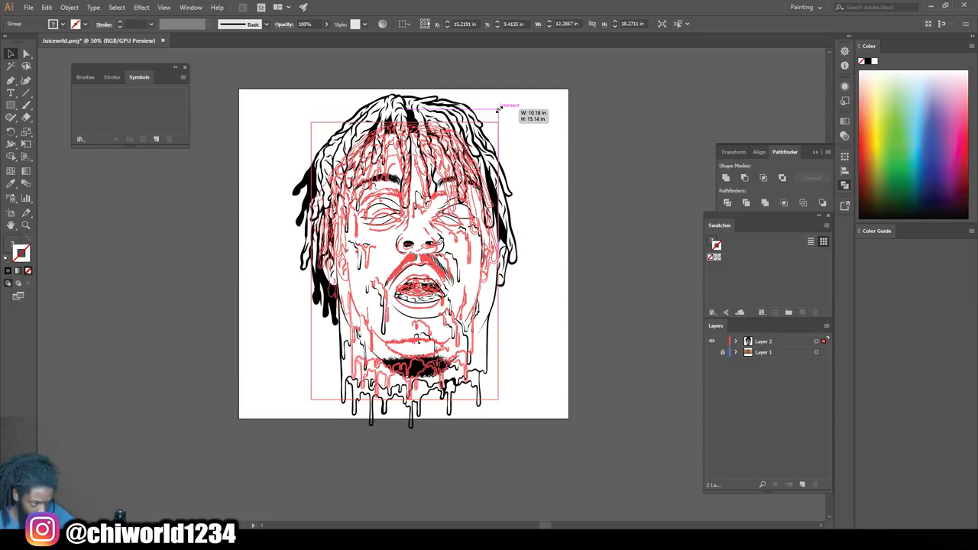
pyautogui.moveTo(498, 109); pyautogui.dragTo(504, 103)
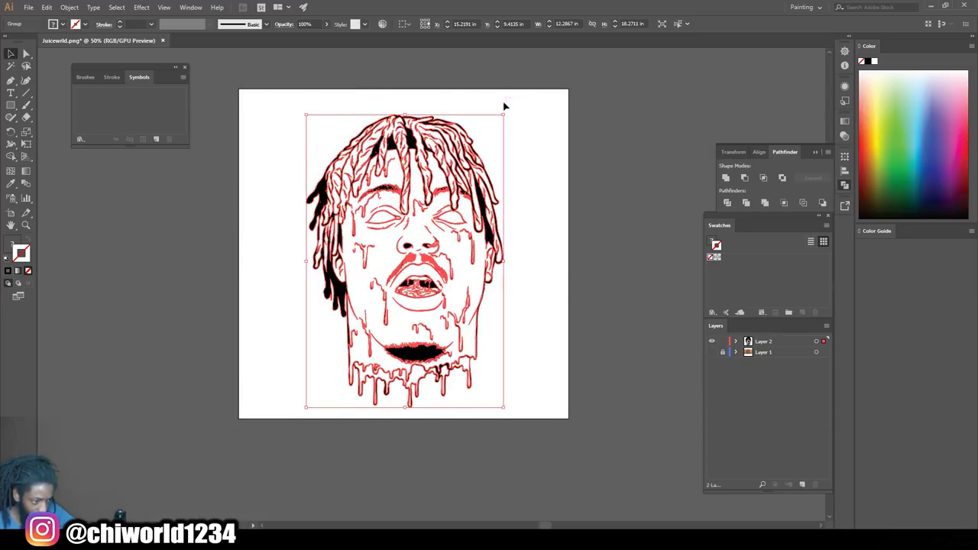
pyautogui.moveTo(418, 143); pyautogui.dragTo(414, 132)
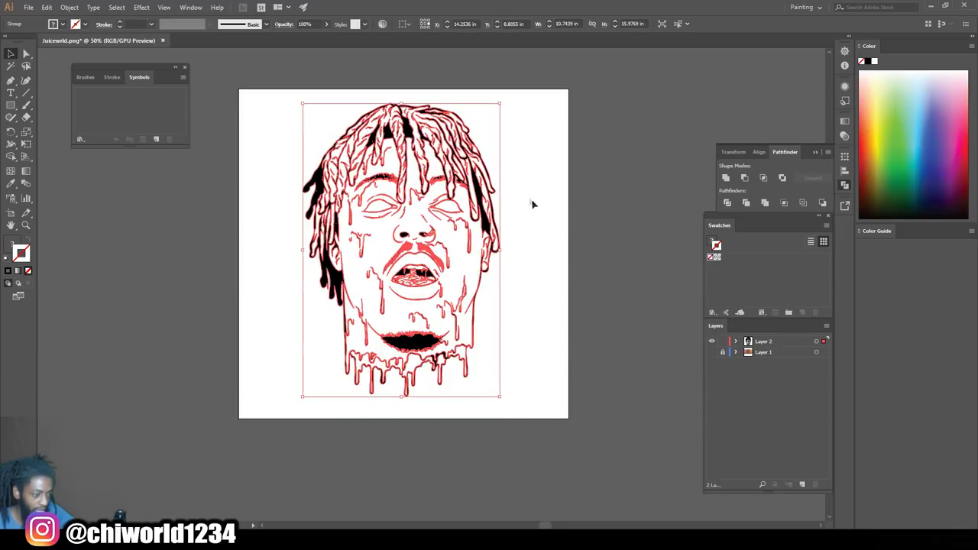
pyautogui.click(542, 221)
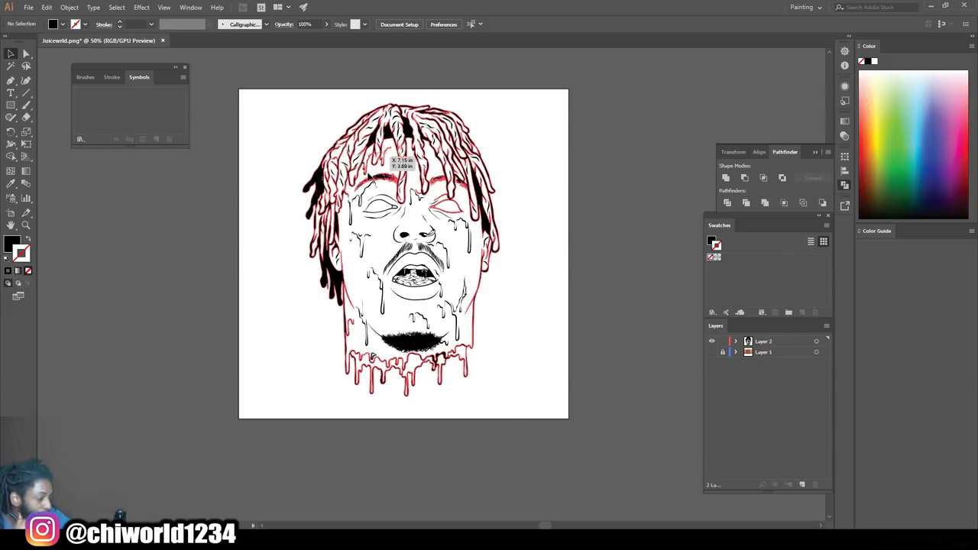
# - Duplicate Layer 2, lock the copy and make the original Layer 2 active
pyautogui.click(779, 341)
pyautogui.moveTo(779, 342); pyautogui.dragTo(806, 493)
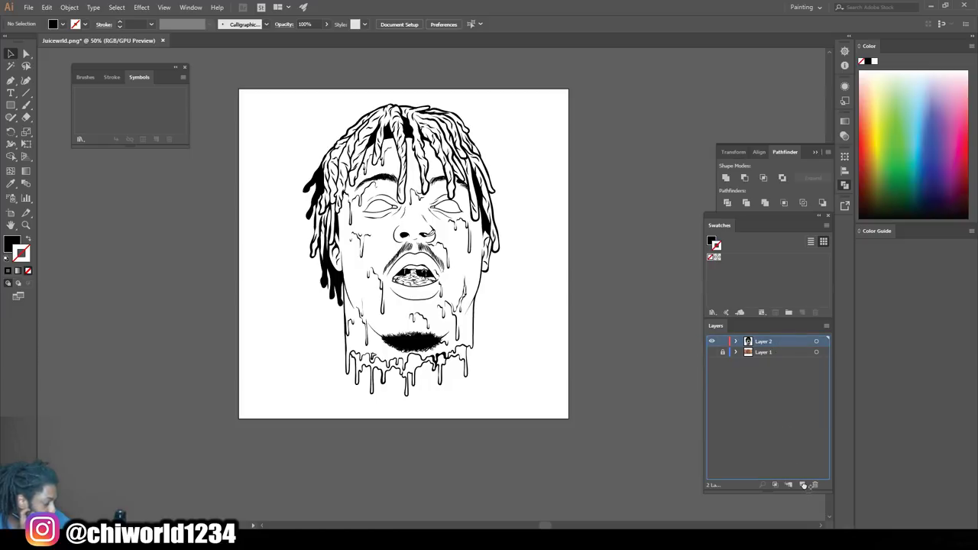
pyautogui.moveTo(803, 484); pyautogui.dragTo(803, 483)
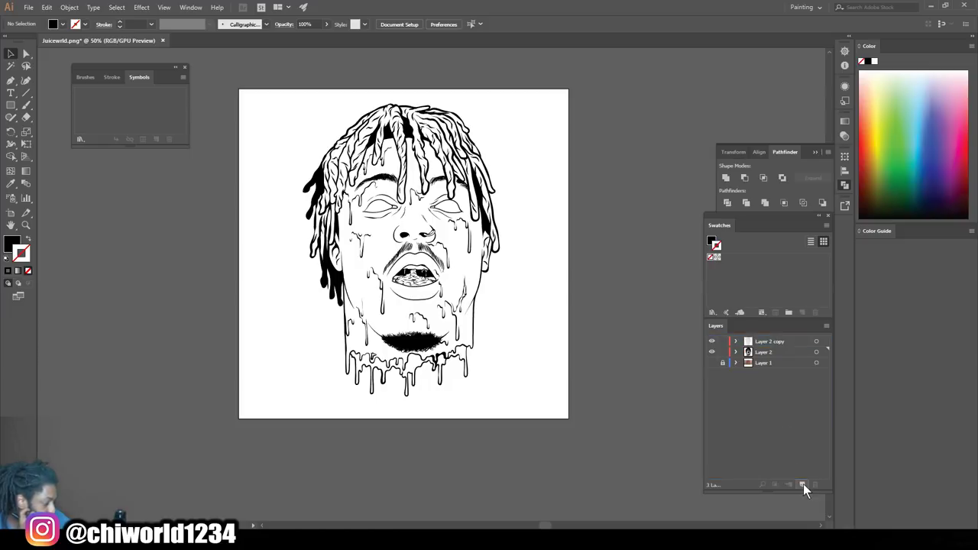
pyautogui.click(723, 342)
pyautogui.click(769, 351)
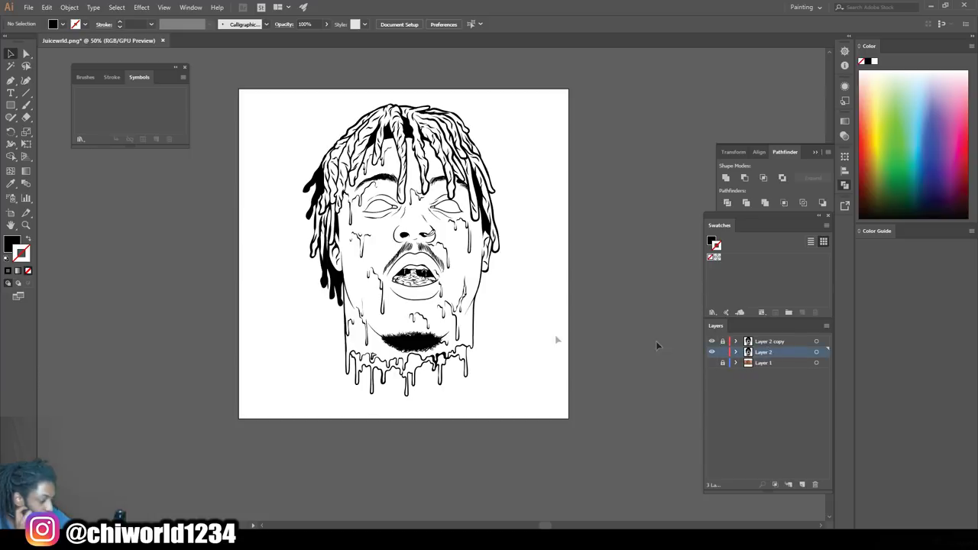
# - Set the fill colour to the brown skin tone B76F4F
pyautogui.doubleClick(16, 246)
pyautogui.moveTo(625, 366); pyautogui.dragTo(657, 306)
pyautogui.moveTo(685, 351); pyautogui.dragTo(685, 417)
pyautogui.moveTo(638, 369)
pyautogui.mouseDown()
pyautogui.moveTo(629, 290)
pyautogui.moveTo(611, 287)
pyautogui.moveTo(622, 284)
pyautogui.mouseUp()
pyautogui.moveTo(685, 414); pyautogui.dragTo(686, 416)
pyautogui.moveTo(624, 295)
pyautogui.mouseDown()
pyautogui.moveTo(635, 293)
pyautogui.moveTo(609, 320)
pyautogui.moveTo(632, 325)
pyautogui.moveTo(619, 320)
pyautogui.mouseUp()
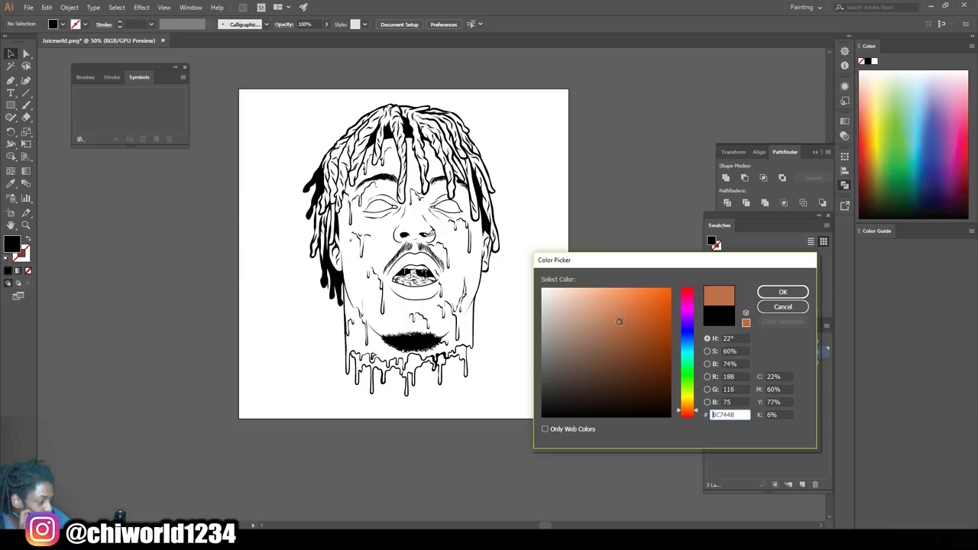
pyautogui.moveTo(687, 413); pyautogui.dragTo(688, 414)
pyautogui.click(782, 292)
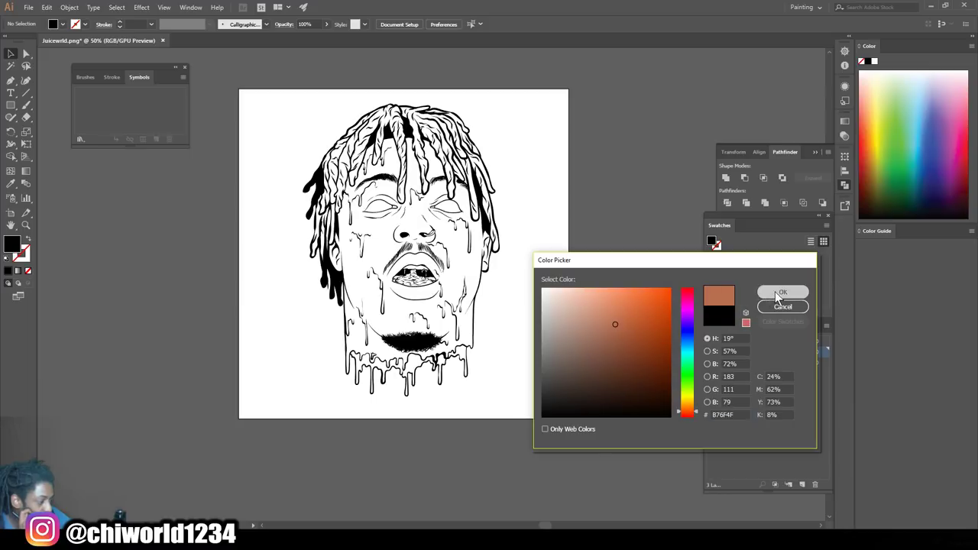
# - Draw a brown rectangle about 13.89 × 17.89 in covering the whole portrait and send it to the back of Layer 2
pyautogui.click(11, 105)
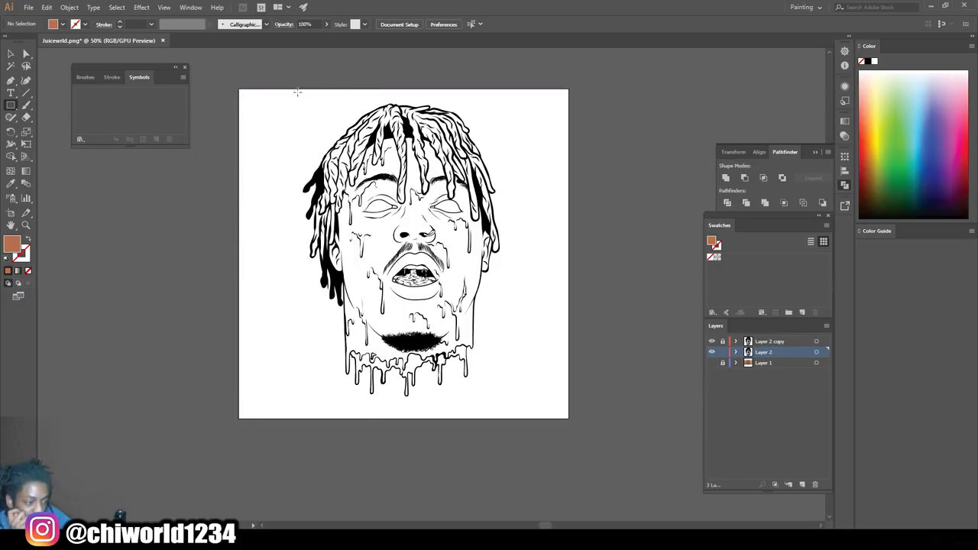
pyautogui.moveTo(286, 84); pyautogui.dragTo(541, 413)
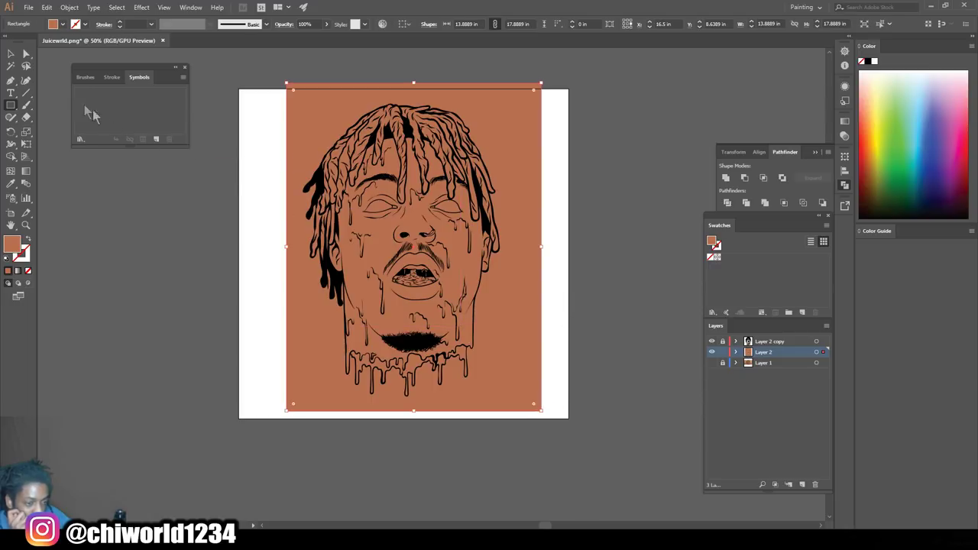
pyautogui.click(11, 53)
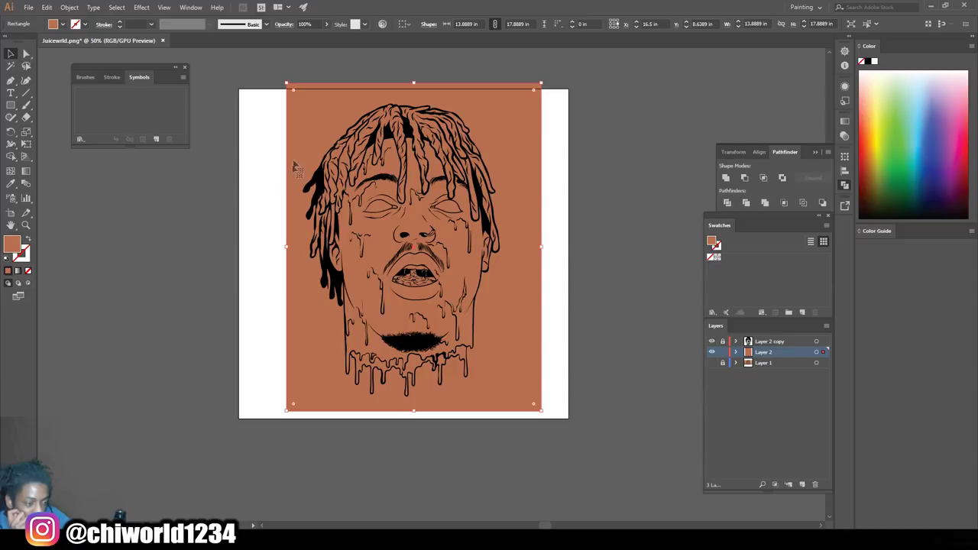
pyautogui.rightClick(300, 139)
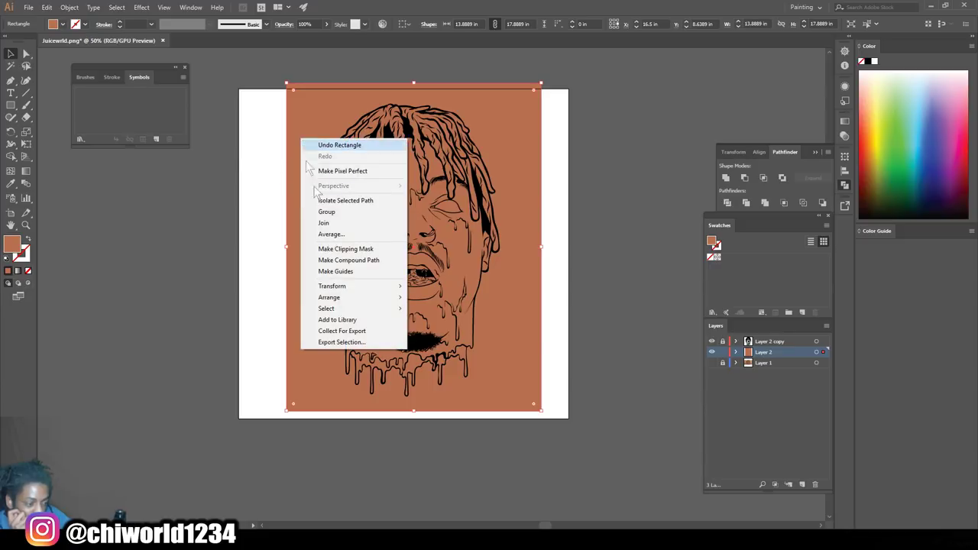
pyautogui.moveTo(334, 301)
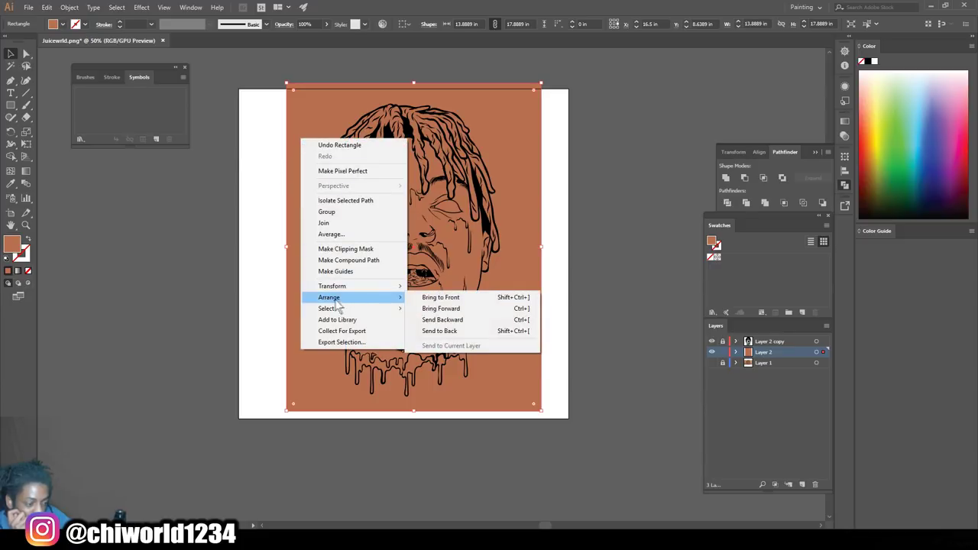
pyautogui.click(460, 331)
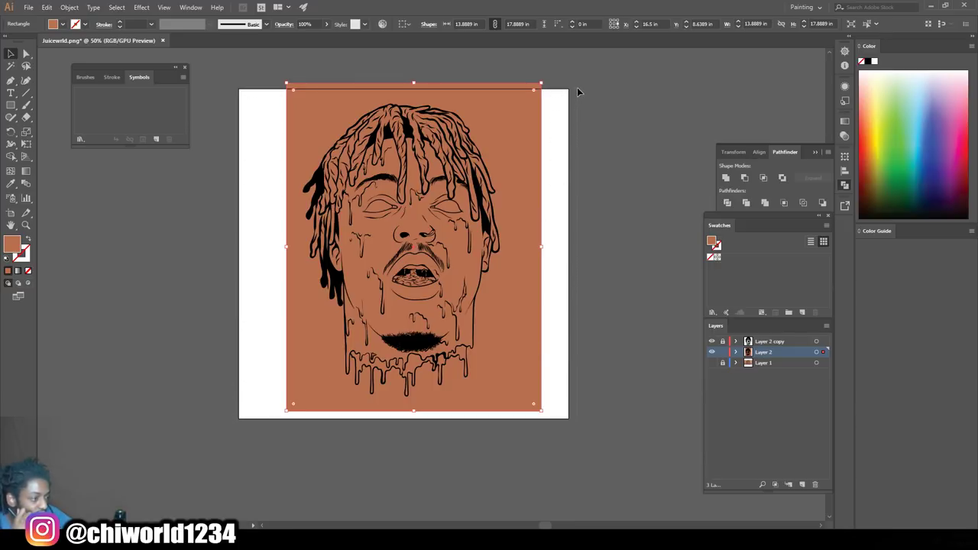
# - Merge the brown rectangle with the line art using Pathfinder, and delete the brown area surrounding the portrait inside the isolated group
pyautogui.hotkey('ctrl', 'a')
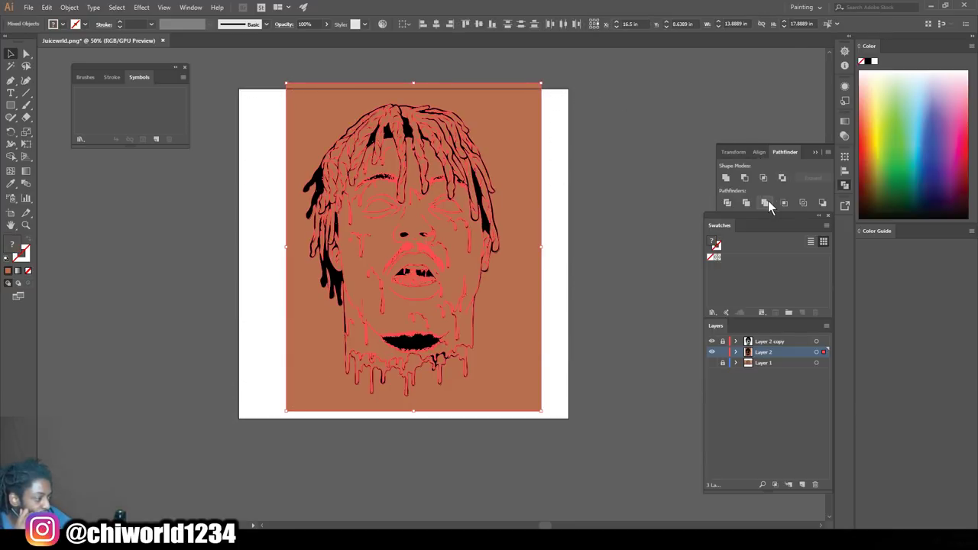
pyautogui.click(766, 203)
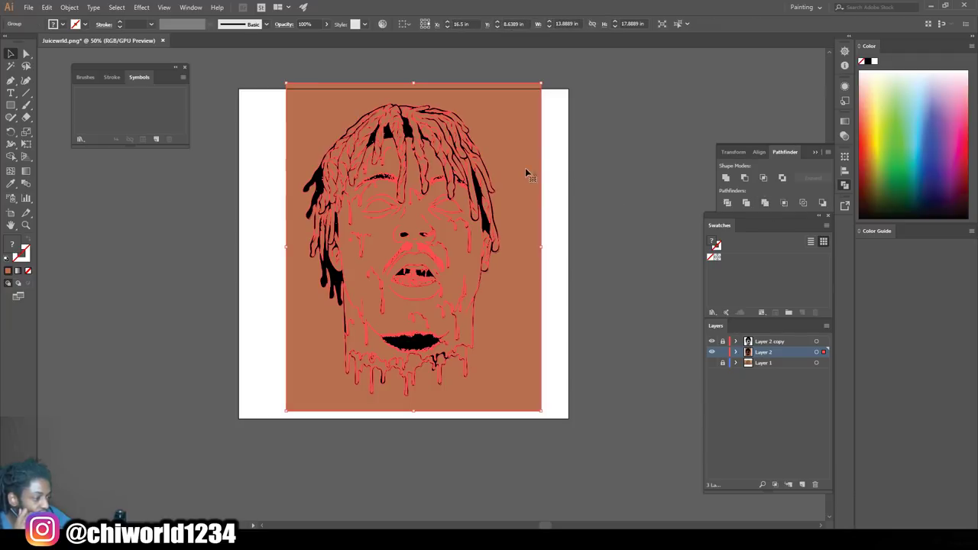
pyautogui.rightClick(520, 138)
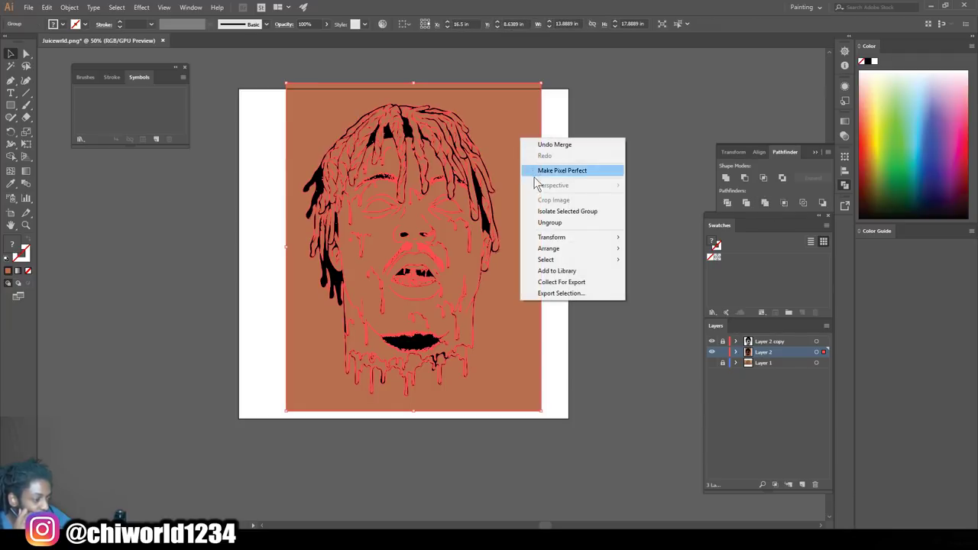
pyautogui.click(566, 211)
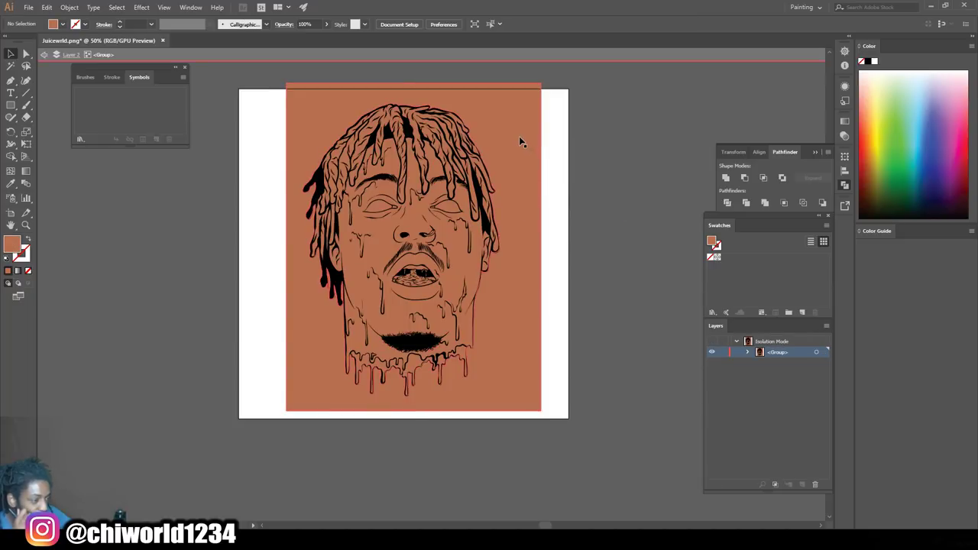
pyautogui.click(519, 139)
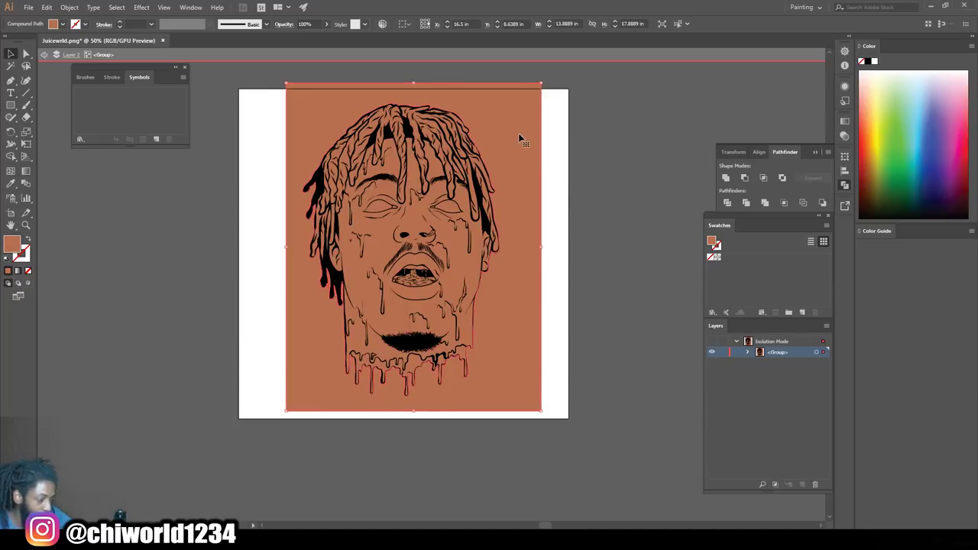
pyautogui.press('Delete')
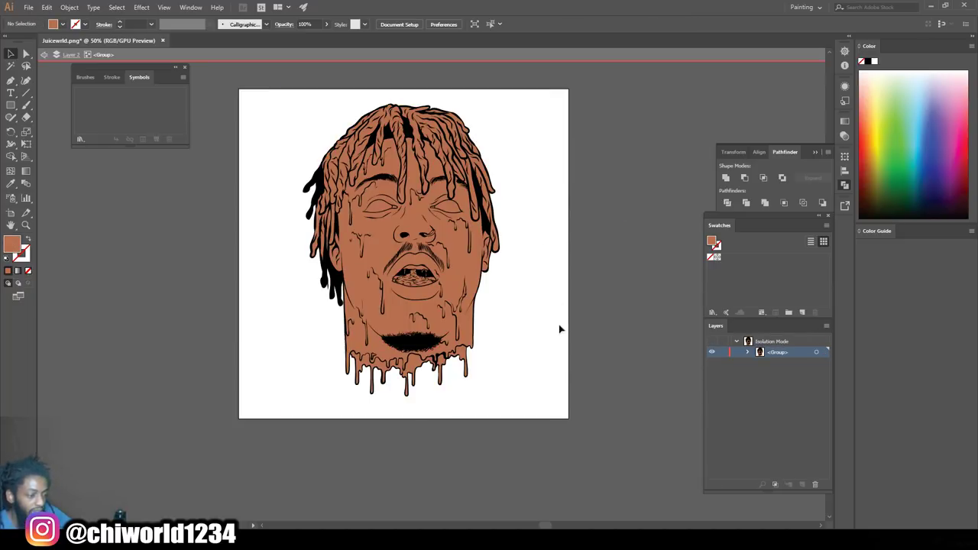
# - Select the three large dripping shapes below the neck edge and fill them with dark red-brown 3F170F
pyautogui.scroll(3, 393, 391)
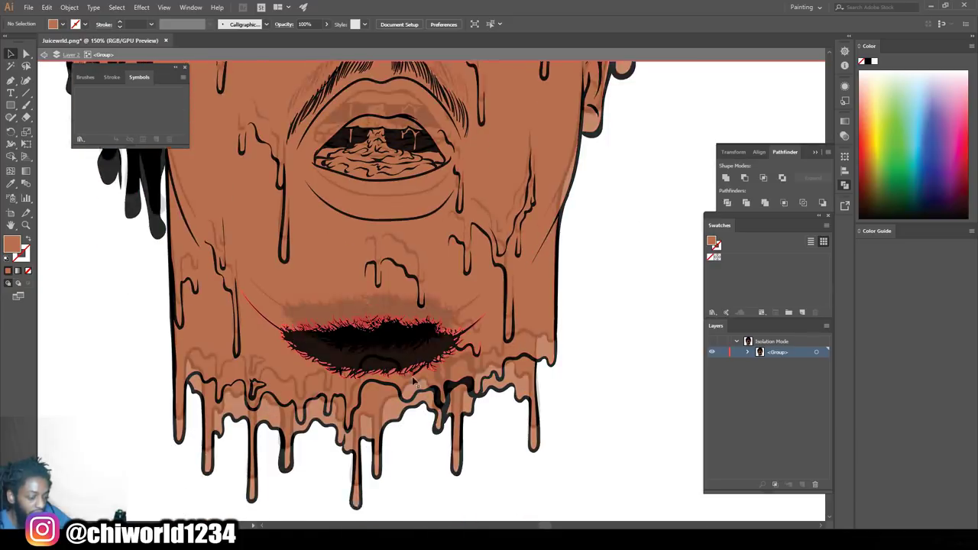
pyautogui.click(383, 370)
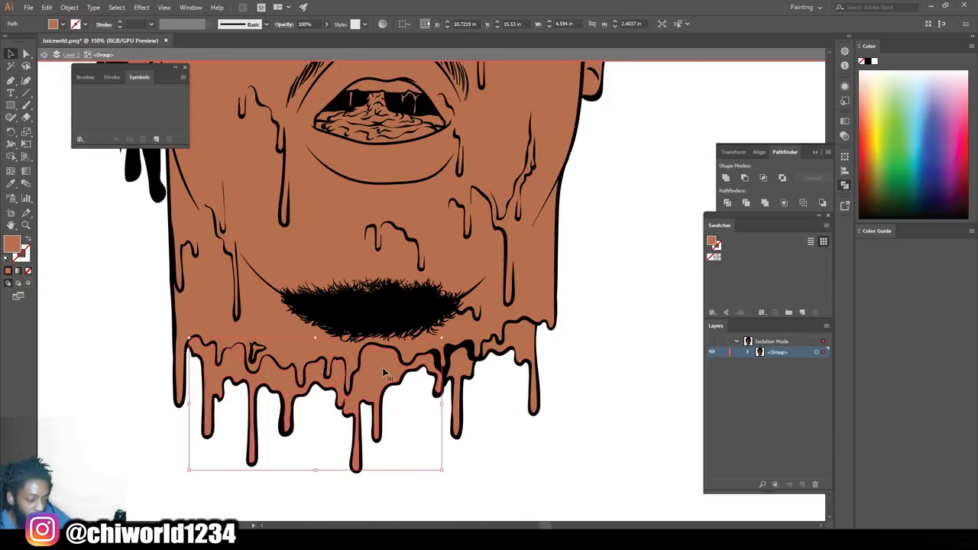
pyautogui.keyDown('shift'); pyautogui.click(466, 365); pyautogui.keyUp('shift')
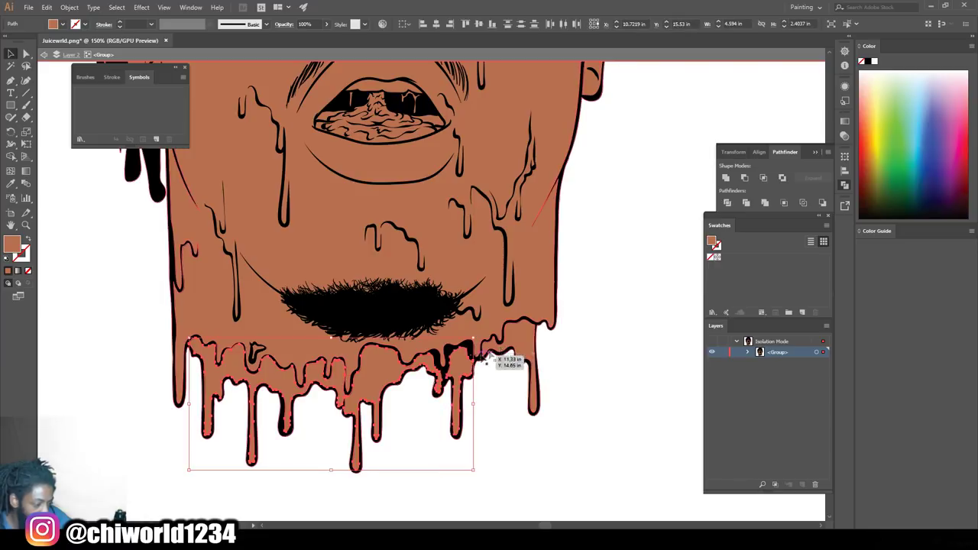
pyautogui.keyDown('shift'); pyautogui.click(523, 333); pyautogui.keyUp('shift')
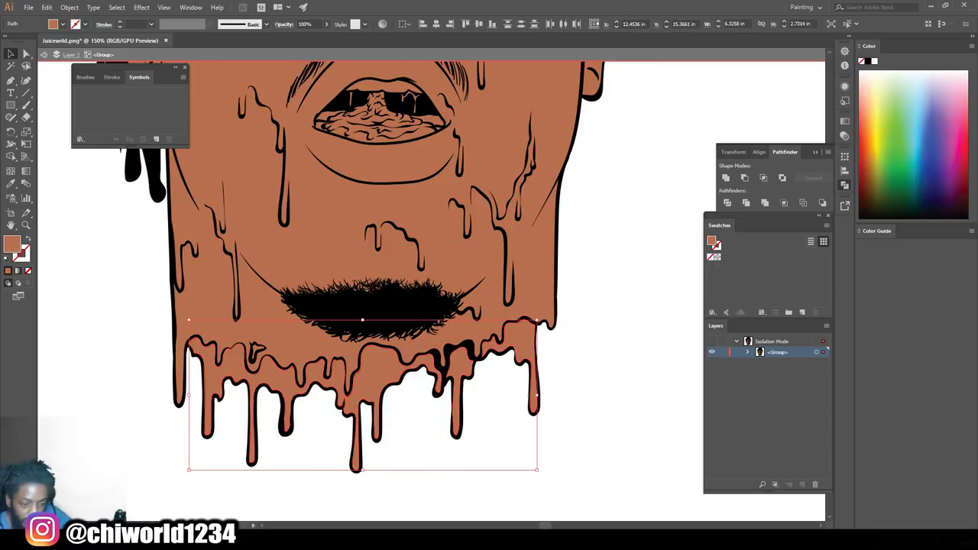
pyautogui.doubleClick(20, 246)
pyautogui.moveTo(632, 380); pyautogui.dragTo(639, 385)
pyautogui.moveTo(687, 413); pyautogui.dragTo(688, 419)
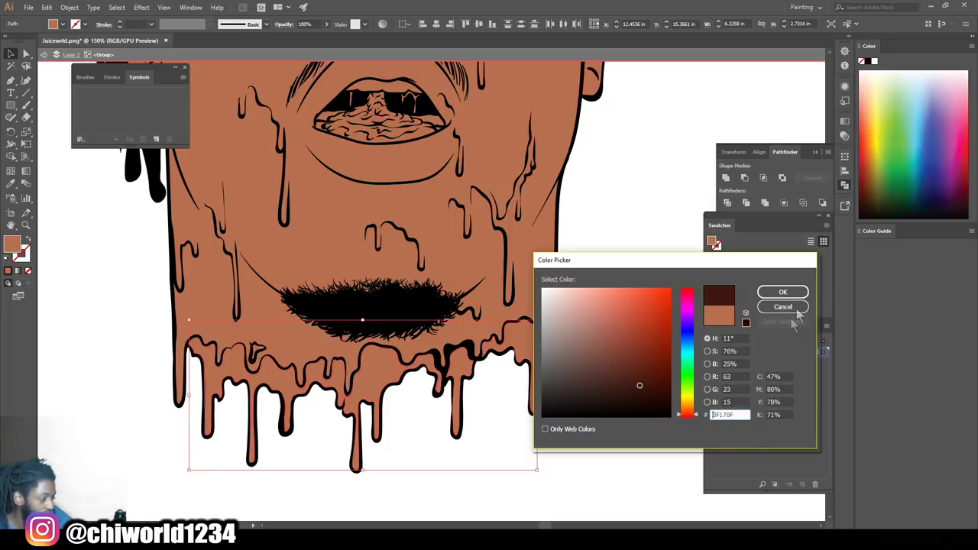
pyautogui.click(775, 293)
pyautogui.click(666, 296)
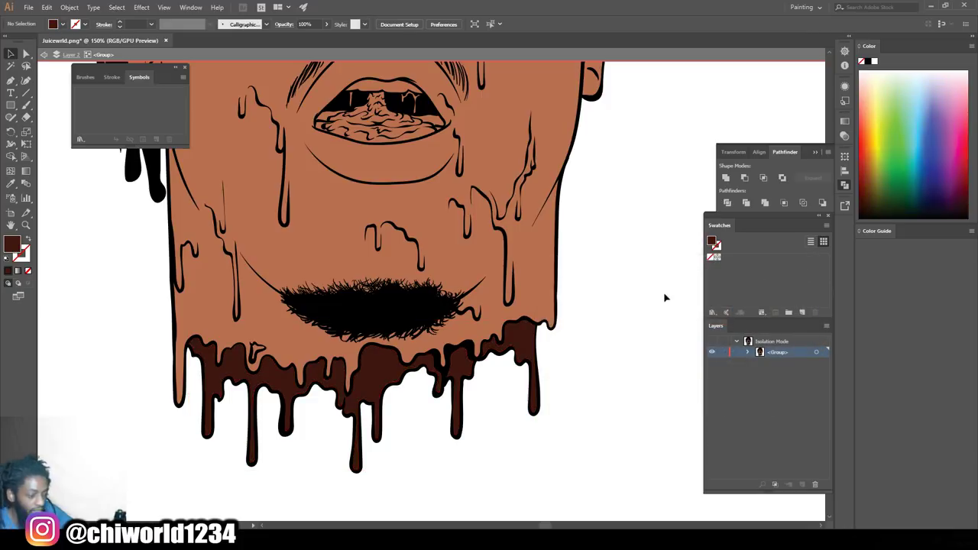
# - Fill both eyeball shapes with the off-white colour FFF3EE
pyautogui.hotkey('ctrl', '-')
pyautogui.hotkey('ctrl', '-')
pyautogui.hotkey('ctrl', '-')
pyautogui.scroll(3, 604, 313)
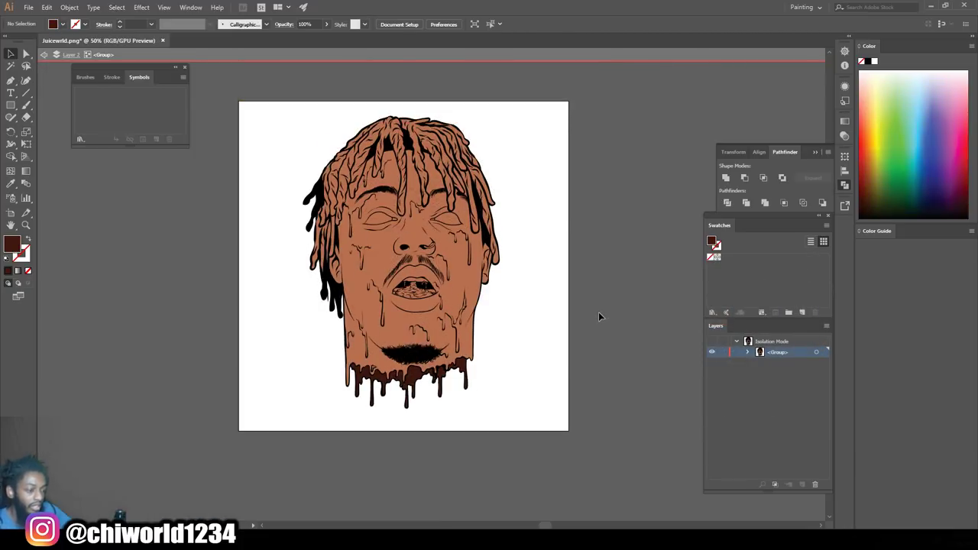
pyautogui.hotkey('ctrl', '=')
pyautogui.hotkey('ctrl', '+')
pyautogui.hotkey('ctrl', '+')
pyautogui.click(529, 196)
pyautogui.keyDown('shift'); pyautogui.click(330, 200); pyautogui.keyUp('shift')
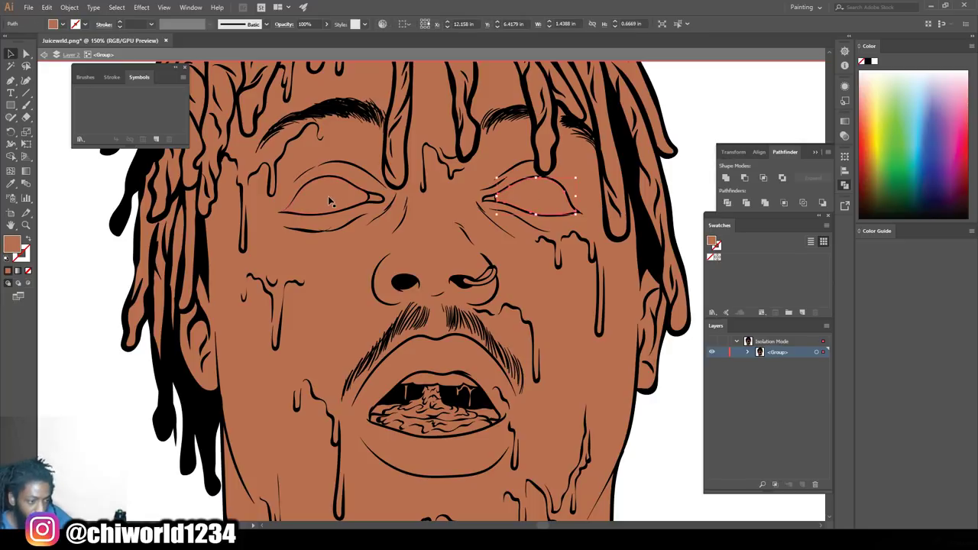
pyautogui.doubleClick(11, 246)
pyautogui.click(551, 285)
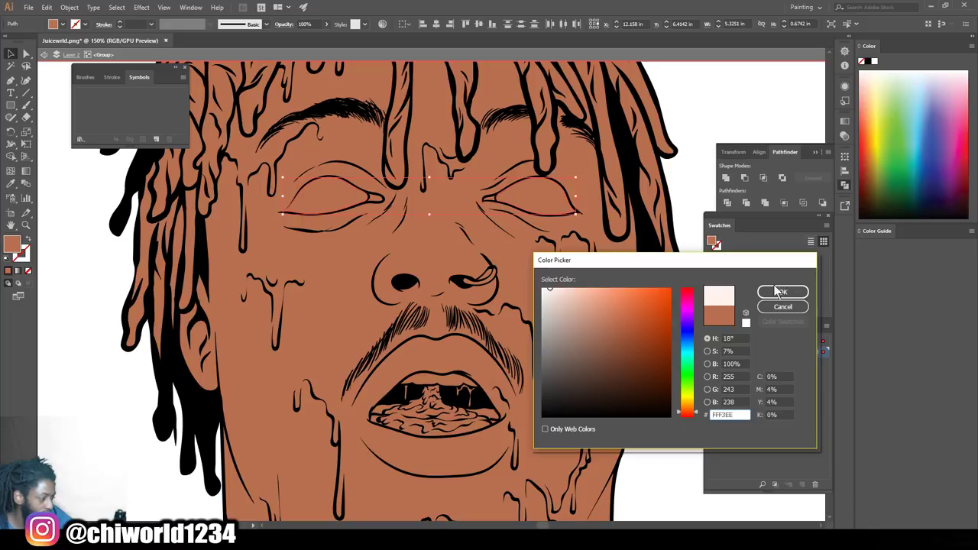
pyautogui.click(779, 291)
pyautogui.click(690, 439)
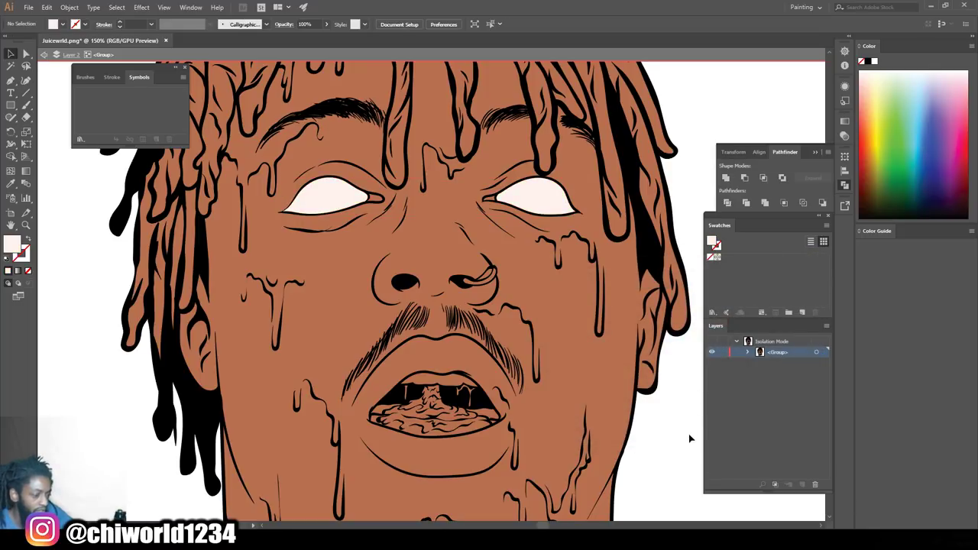
pyautogui.hotkey('ctrl', '-')
pyautogui.hotkey('ctrl', '-')
pyautogui.hotkey('ctrl', '-')
pyautogui.scroll(1, 640, 349)
pyautogui.hotkey('ctrl', '+')
pyautogui.hotkey('ctrl', '+')
pyautogui.hotkey('ctrl', '+')
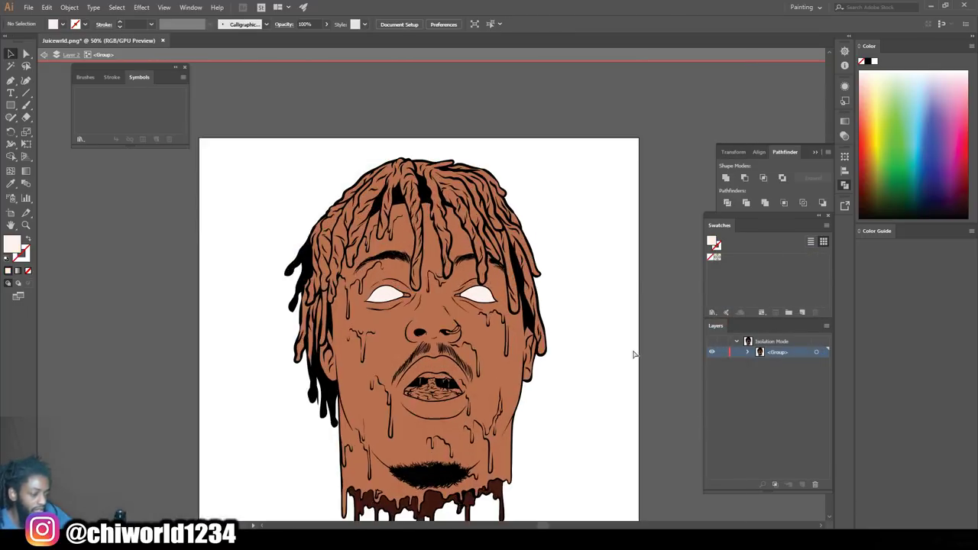
# - Select all the skin-toned dreadlock shapes on both sides of the head and recolour their fill golden brown
pyautogui.scroll(1, 629, 350)
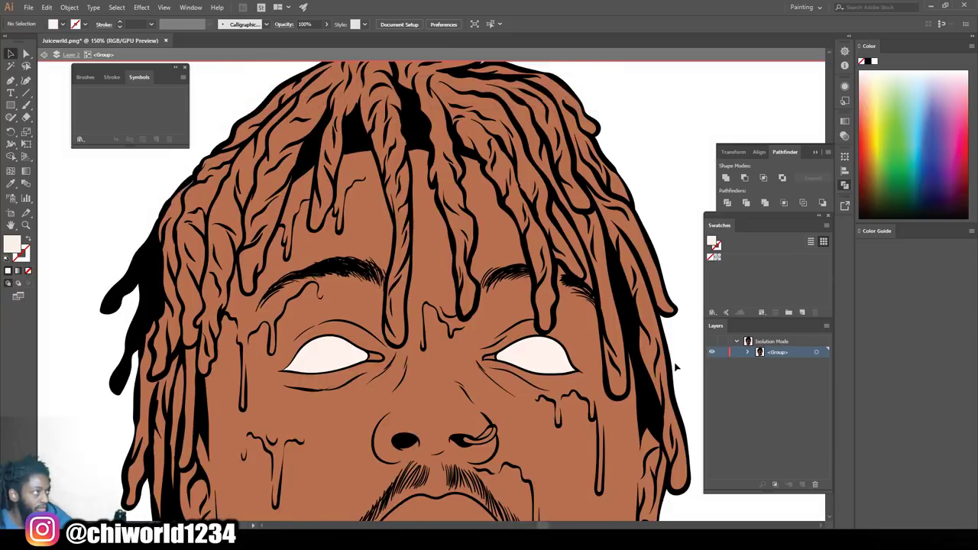
pyautogui.click(634, 231)
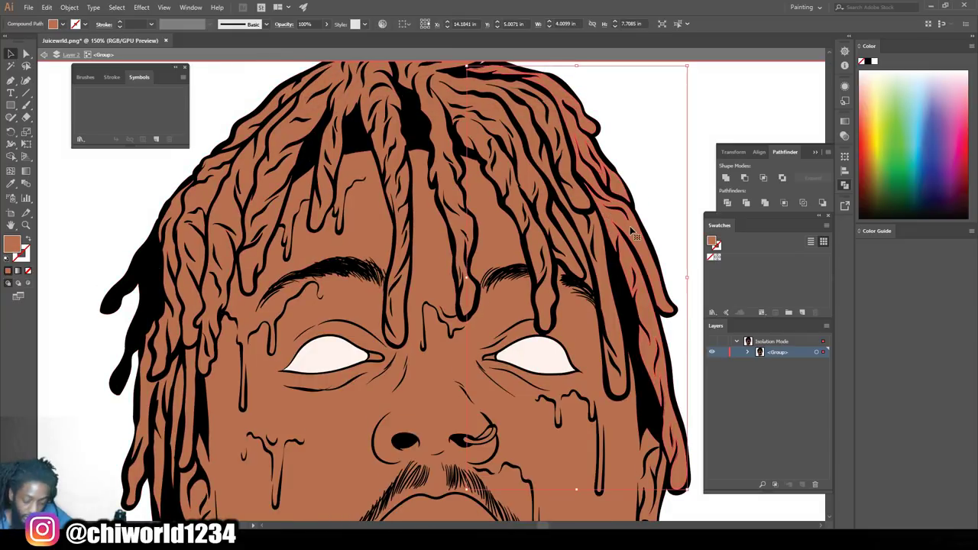
pyautogui.keyDown('shift'); pyautogui.click(576, 221); pyautogui.keyUp('shift')
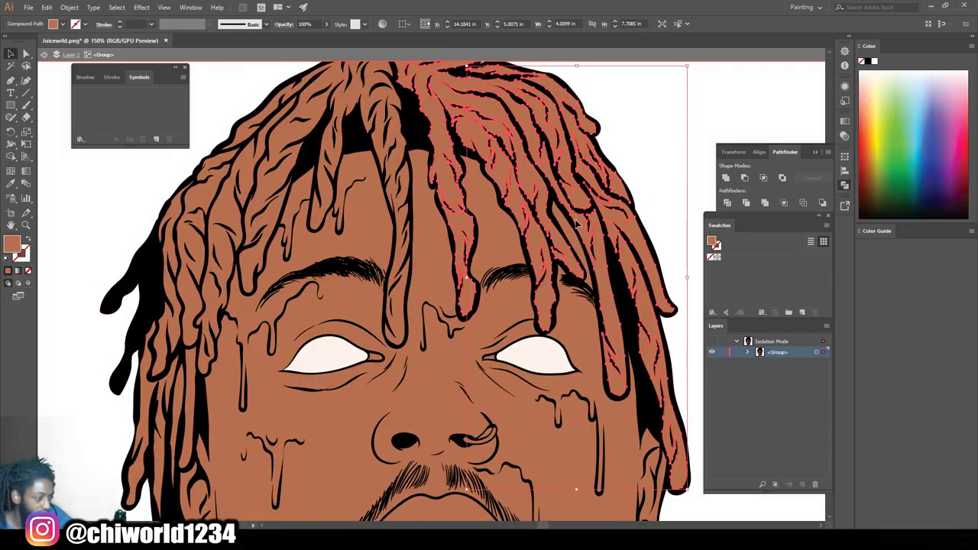
pyautogui.keyDown('shift'); pyautogui.click(393, 152); pyautogui.keyUp('shift')
pyautogui.keyDown('shift'); pyautogui.click(203, 193); pyautogui.keyUp('shift')
pyautogui.keyDown('shift'); pyautogui.click(168, 320); pyautogui.keyUp('shift')
pyautogui.keyDown('shift'); pyautogui.click(162, 428); pyautogui.keyUp('shift')
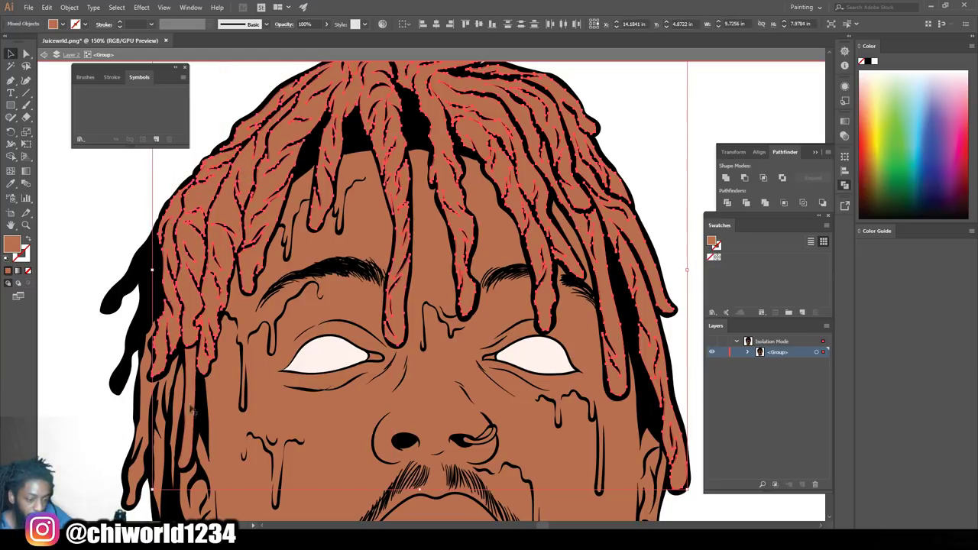
pyautogui.keyDown('shift'); pyautogui.click(138, 458); pyautogui.keyUp('shift')
pyautogui.scroll(-3, 644, 352)
pyautogui.scroll(3, 644, 352)
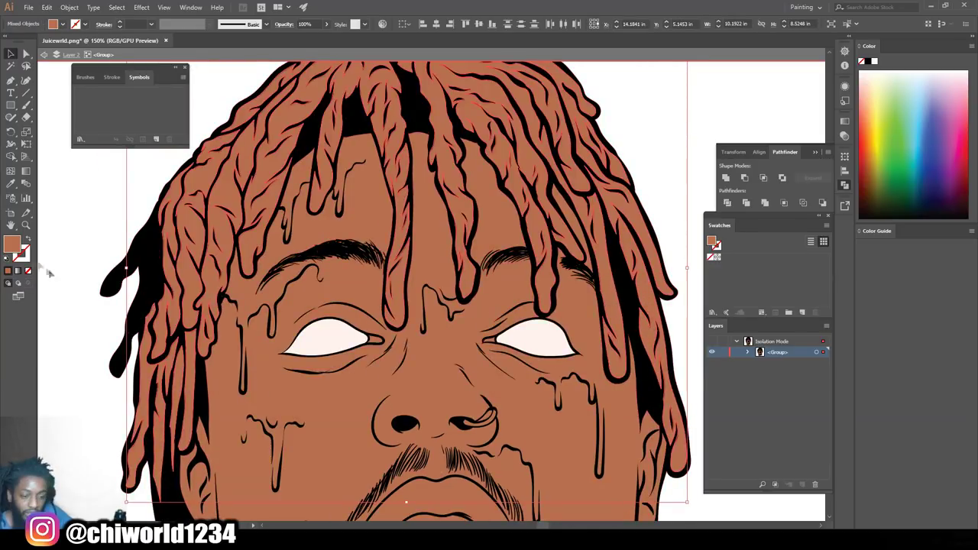
pyautogui.doubleClick(12, 245)
pyautogui.click(615, 290)
pyautogui.click(688, 405)
pyautogui.click(617, 334)
pyautogui.moveTo(616, 333); pyautogui.dragTo(627, 325)
pyautogui.click(792, 293)
pyautogui.click(711, 112)
pyautogui.scroll(-3, 622, 262)
pyautogui.scroll(4, 495, 268)
pyautogui.rightClick(511, 237)
pyautogui.click(552, 310)
pyautogui.press('Escape')
pyautogui.rightClick(508, 239)
pyautogui.click(544, 302)
pyautogui.click(513, 244)
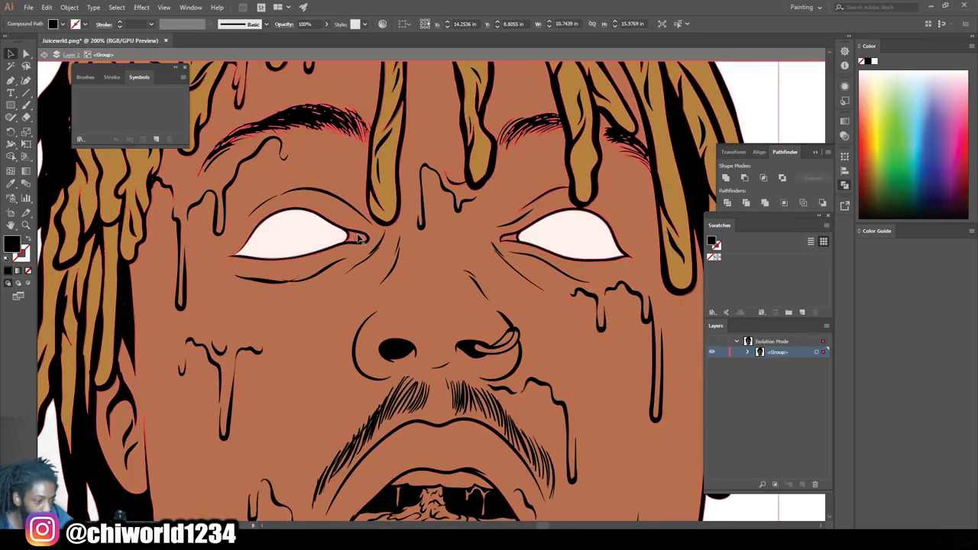
# - Recolour the inner corners of both eyes with a reddish-brown fill
pyautogui.click(357, 238)
pyautogui.keyDown('shift'); pyautogui.click(510, 238); pyautogui.keyUp('shift')
pyautogui.doubleClick(12, 245)
pyautogui.click(634, 298)
pyautogui.moveTo(690, 412); pyautogui.dragTo(691, 414)
pyautogui.click(631, 334)
pyautogui.click(624, 316)
pyautogui.click(782, 292)
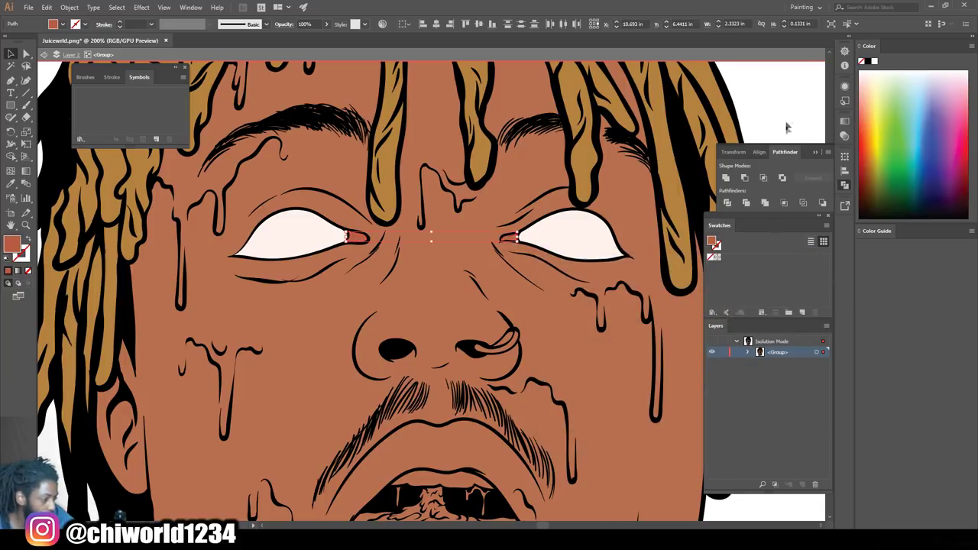
pyautogui.click(787, 127)
# - Select both parts of the nose ring and change their fill to orange
pyautogui.hotkey('ctrl', '-')
pyautogui.hotkey('ctrl', '-')
pyautogui.scroll(-3, 680, 248)
pyautogui.hotkey('ctrl', '=')
pyautogui.hotkey('ctrl', '=')
pyautogui.hotkey('ctrl', '=')
pyautogui.hotkey('ctrl', '=')
pyautogui.scroll(3, 586, 214)
pyautogui.click(533, 155)
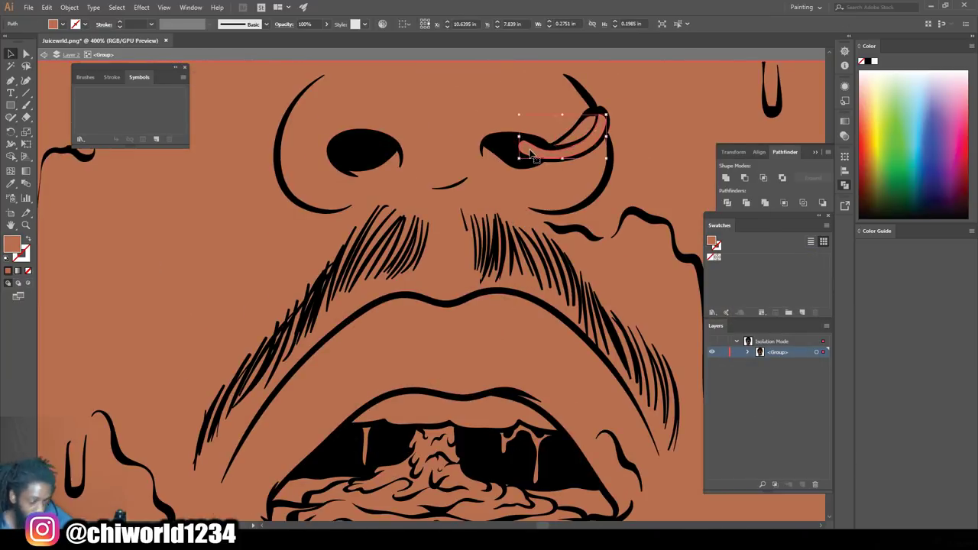
pyautogui.keyDown('shift'); pyautogui.click(584, 131); pyautogui.keyUp('shift')
pyautogui.doubleClick(12, 244)
pyautogui.click(690, 404)
pyautogui.moveTo(658, 303); pyautogui.dragTo(684, 278)
pyautogui.click(770, 292)
pyautogui.hotkey('ctrl', '-')
pyautogui.hotkey('ctrl', '-')
pyautogui.hotkey('ctrl', '-')
pyautogui.hotkey('ctrl', '-')
pyautogui.hotkey('ctrl', '-')
pyautogui.click(683, 382)
# - Select the slime shapes and thin drips inside the mouth and fill them with hot pink
pyautogui.hotkey('ctrl', '=')
pyautogui.hotkey('ctrl', '=')
pyautogui.hotkey('ctrl', '=')
pyautogui.hotkey('ctrl', '=')
pyautogui.hotkey('ctrl', '=')
pyautogui.hotkey('ctrl', '=')
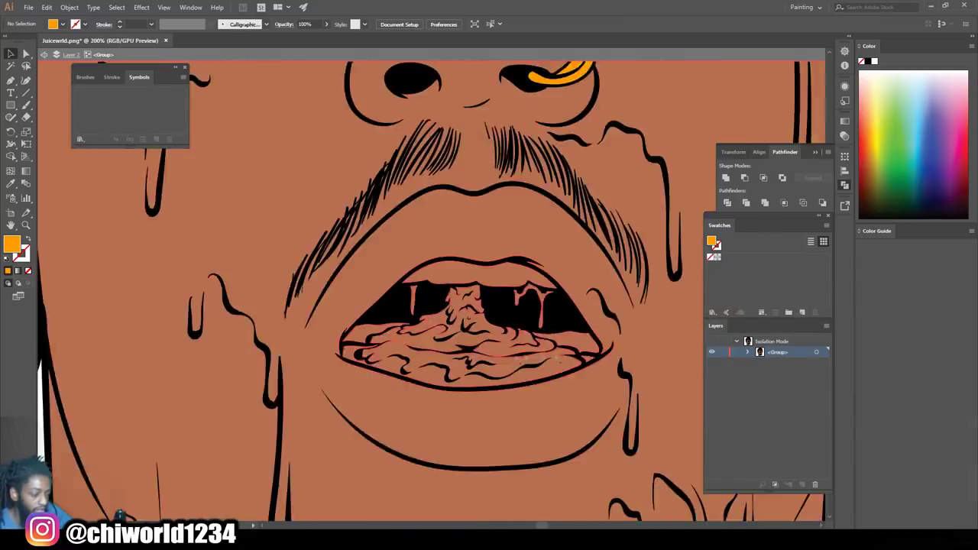
pyautogui.click(604, 307)
pyautogui.keyDown('shift'); pyautogui.click(395, 307); pyautogui.keyUp('shift')
pyautogui.keyDown('shift'); pyautogui.click(484, 328); pyautogui.keyUp('shift')
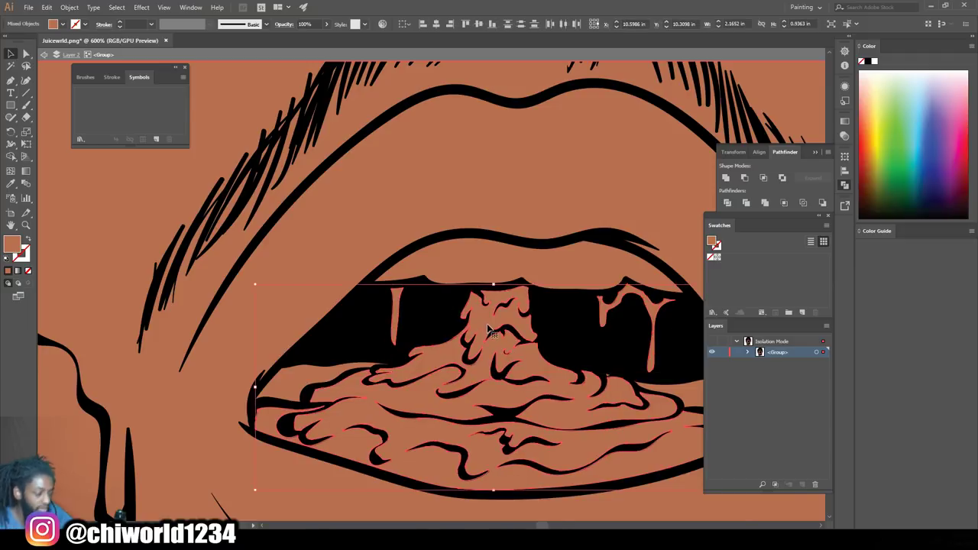
pyautogui.hotkey('ctrl', '-')
pyautogui.hotkey('ctrl', '-')
pyautogui.hotkey('ctrl', '-')
pyautogui.scroll(8, 444, 324)
pyautogui.doubleClick(12, 245)
pyautogui.click(689, 347)
pyautogui.moveTo(628, 309); pyautogui.dragTo(653, 288)
pyautogui.moveTo(691, 311); pyautogui.dragTo(693, 296)
pyautogui.click(763, 294)
pyautogui.scroll(-3, 626, 373)
pyautogui.scroll(4, 639, 375)
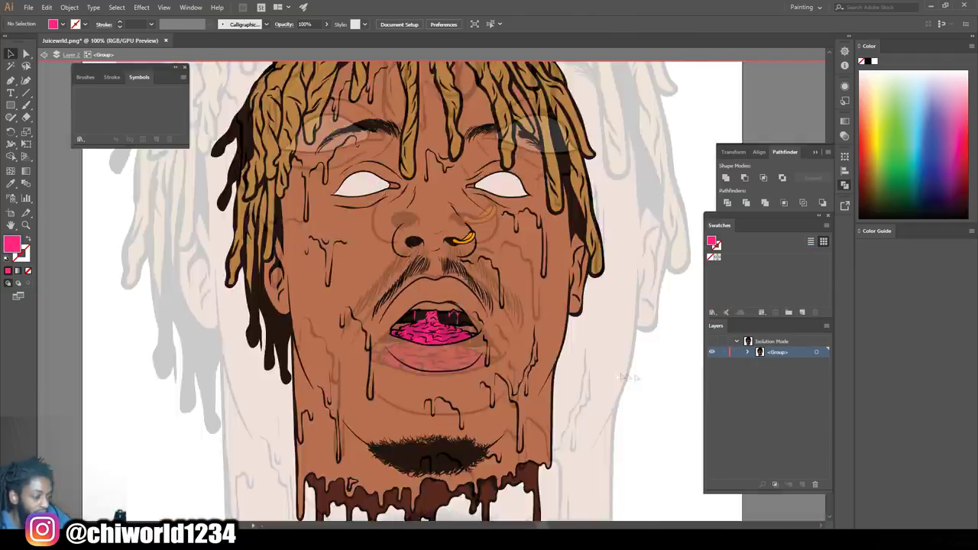
# - Fill the side areas inside the mouth with a dark magenta, based on the pink sampled from the slime
pyautogui.keyDown('shift'); pyautogui.click(346, 411); pyautogui.keyUp('shift')
pyautogui.press('i')
pyautogui.click(405, 416)
pyautogui.doubleClick(13, 245)
pyautogui.moveTo(659, 346); pyautogui.dragTo(672, 356)
pyautogui.click(777, 293)
pyautogui.hotkey('ctrl', '-')
pyautogui.hotkey('ctrl', '-')
pyautogui.hotkey('ctrl', '-')
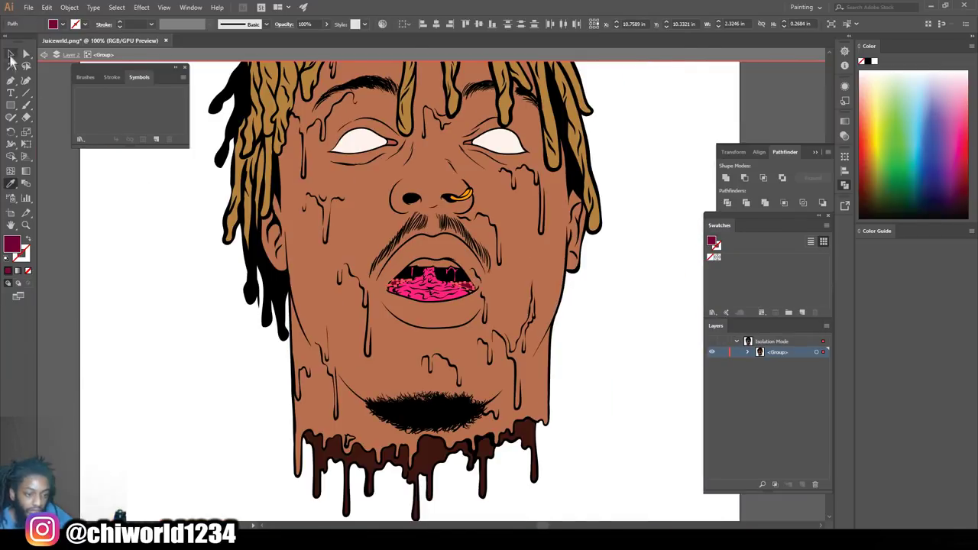
# - Match the remaining small shapes inside the mouth to a neighbouring mouth colour with the Eyedropper
pyautogui.click(11, 54)
pyautogui.click(222, 293)
pyautogui.hotkey('ctrl', '-')
pyautogui.hotkey('ctrl', '-')
pyautogui.scroll(7, 432, 284)
pyautogui.doubleClick(557, 338)
pyautogui.scroll(-5, 431, 283)
pyautogui.doubleClick(613, 354)
pyautogui.scroll(8, 456, 286)
pyautogui.doubleClick(313, 337)
pyautogui.click(313, 337)
pyautogui.keyDown('shift'); pyautogui.click(667, 490); pyautogui.keyUp('shift')
pyautogui.click(10, 184)
pyautogui.click(114, 305)
pyautogui.scroll(3, 206, 290)
# - Fill the upper teeth shape with white
pyautogui.click(11, 54)
pyautogui.click(212, 144)
pyautogui.doubleClick(11, 244)
pyautogui.moveTo(554, 328); pyautogui.dragTo(544, 292)
pyautogui.click(782, 291)
pyautogui.hotkey('ctrl', '-')
pyautogui.hotkey('ctrl', '-')
pyautogui.hotkey('ctrl', '-')
pyautogui.hotkey('ctrl', '-')
pyautogui.hotkey('ctrl', '-')
pyautogui.hotkey('ctrl', '-')
pyautogui.hotkey('ctrl', '-')
pyautogui.hotkey('ctrl', '-')
pyautogui.hotkey('ctrl', '-')
pyautogui.hotkey('ctrl', '-')
pyautogui.click(582, 380)
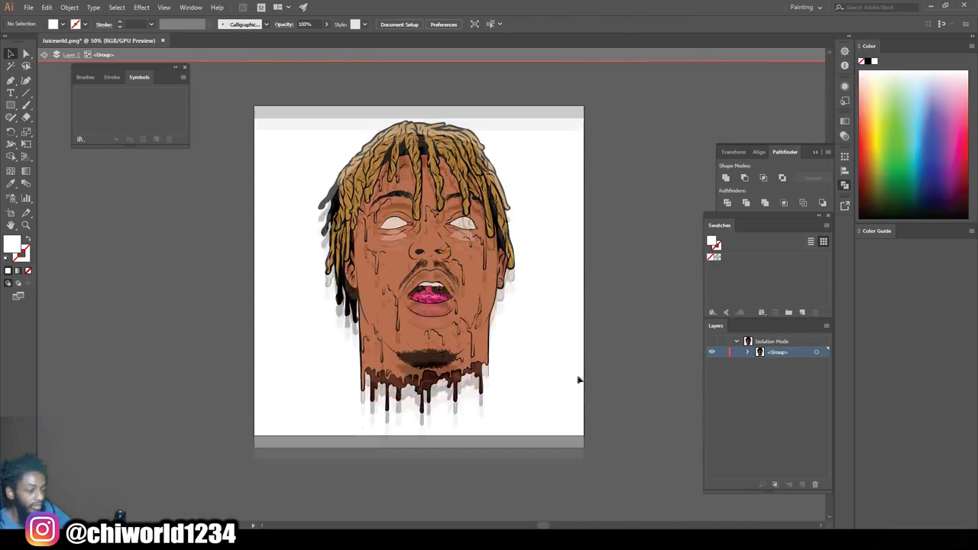
# - Leave isolation mode and review the whole coloured portrait for missed areas
pyautogui.scroll(2, 581, 379)
pyautogui.hotkey('ctrl', '+')
pyautogui.scroll(2, 578, 378)
pyautogui.doubleClick(631, 330)
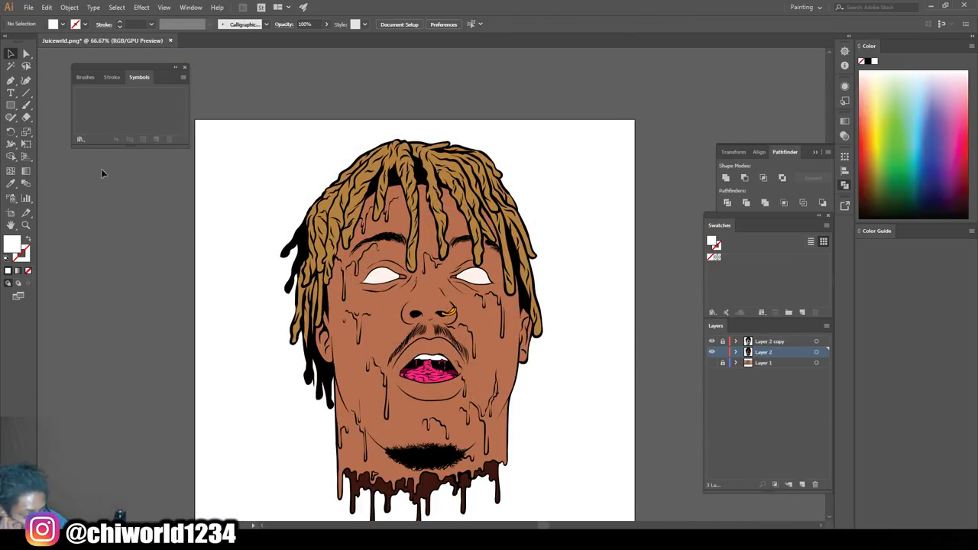
pyautogui.scroll(-4, 227, 308)
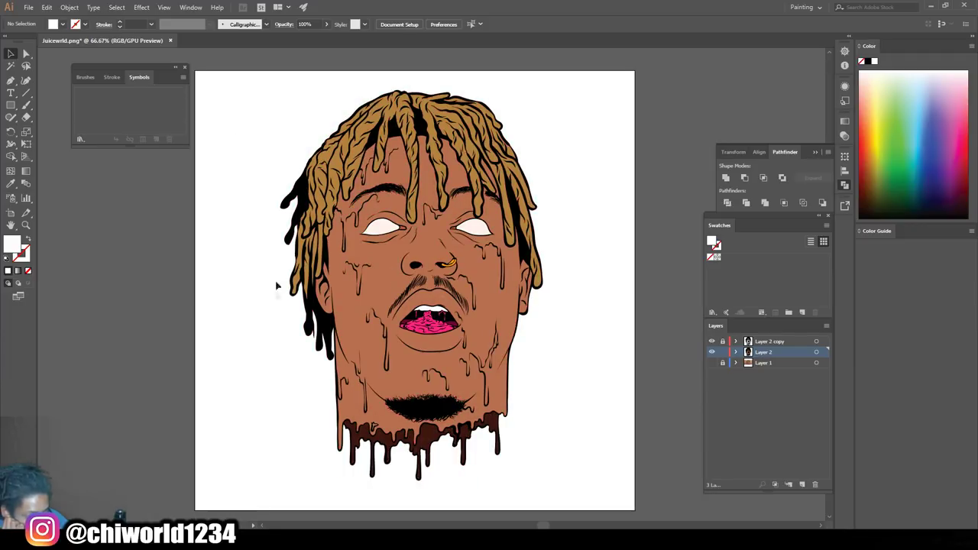
pyautogui.moveTo(252, 84); pyautogui.dragTo(236, 349)
pyautogui.scroll(-3, 265, 321)
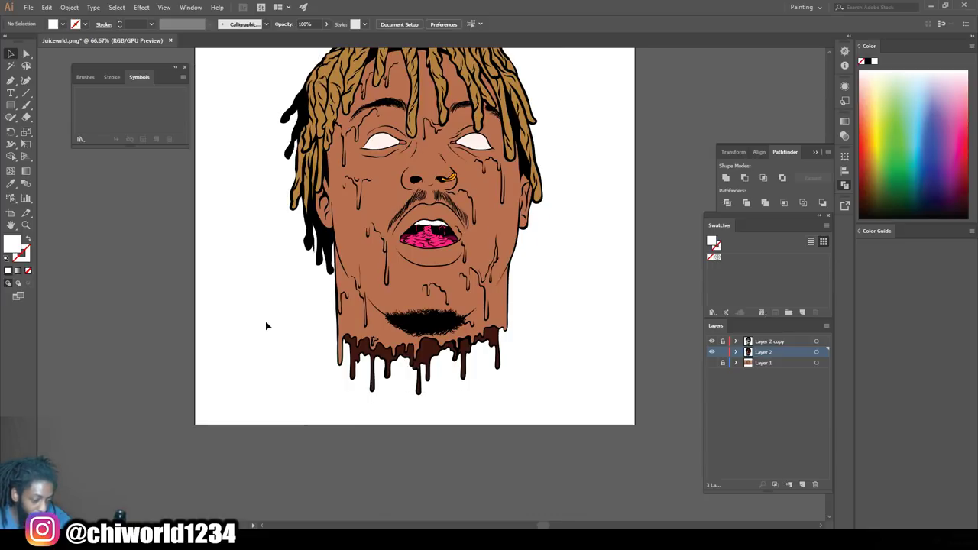
# - Isolate the head group and match the small skin-toned fragment above the neck drips to their dark brown with the Eyedropper
pyautogui.hotkey('ctrl', '+')
pyautogui.hotkey('ctrl', '+')
pyautogui.hotkey('ctrl', '+')
pyautogui.hotkey('ctrl', '+')
pyautogui.hscroll(3, 223, 337)
pyautogui.scroll(-3, 222, 336)
pyautogui.hscroll(-3, 220, 334)
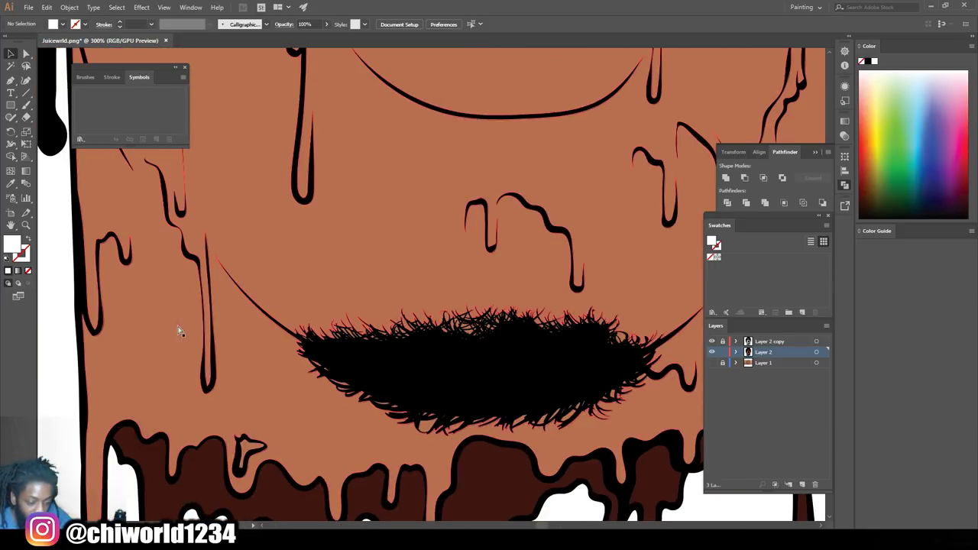
pyautogui.rightClick(246, 450)
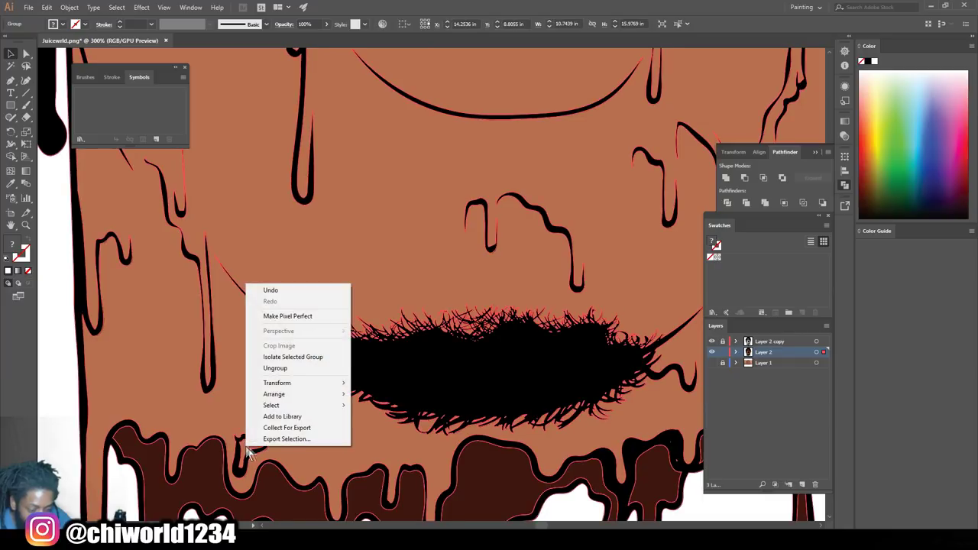
pyautogui.click(293, 357)
pyautogui.click(258, 447)
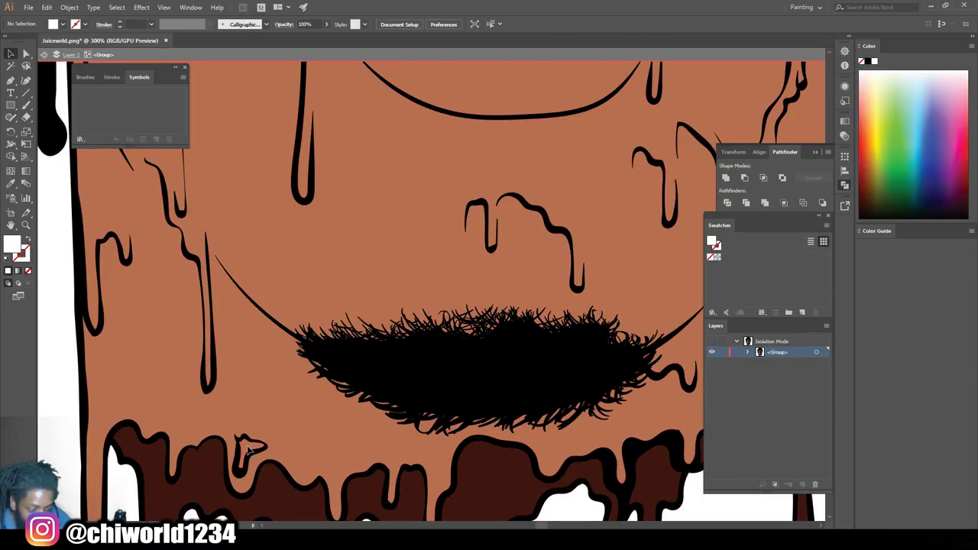
pyautogui.click(11, 183)
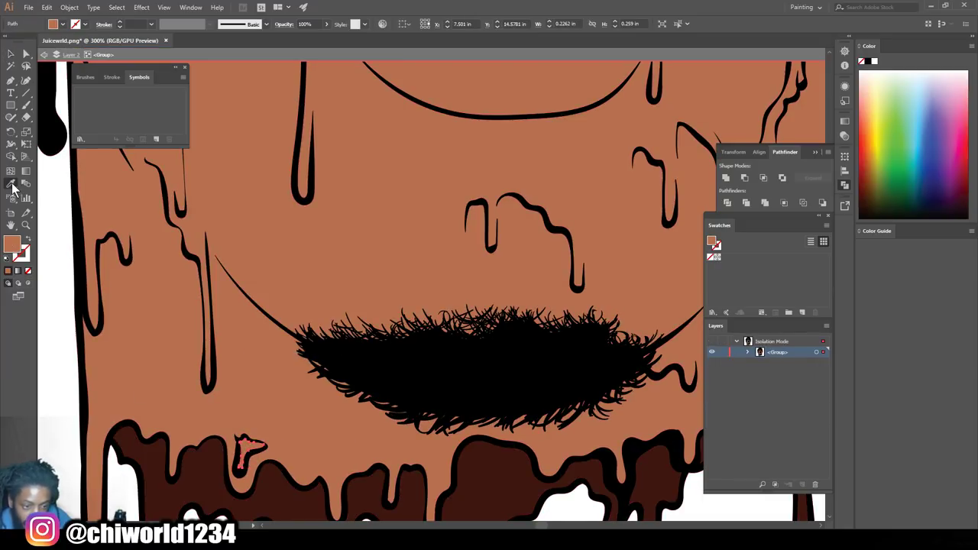
pyautogui.click(220, 461)
pyautogui.click(11, 54)
pyautogui.click(54, 191)
pyautogui.hotkey('ctrl', '-')
pyautogui.hotkey('ctrl', '-')
pyautogui.hotkey('ctrl', '-')
pyautogui.hotkey('ctrl', '-')
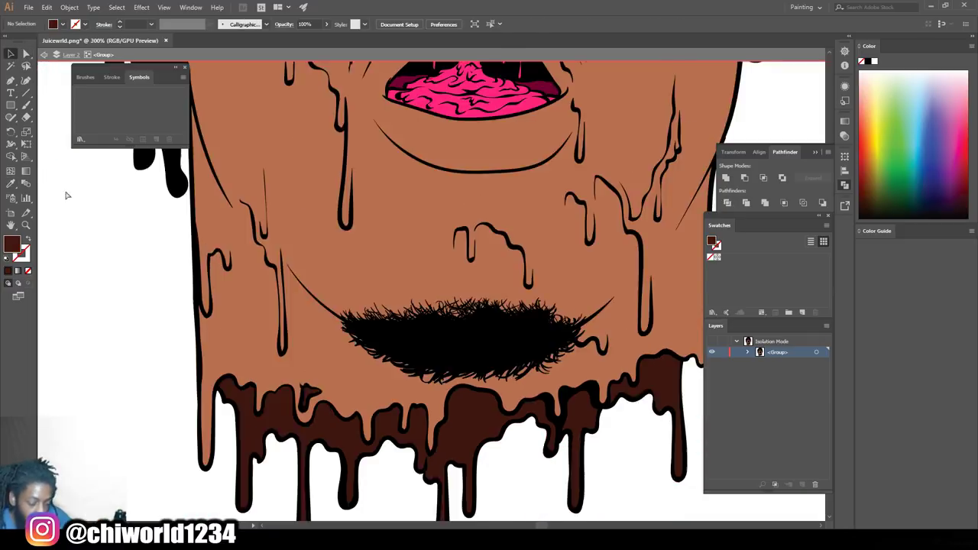
# - Select the whole head and adjust its RGB colour balance to red 1%, green 0% and blue 11%, with the preview on
pyautogui.hscroll(3, 218, 270)
pyautogui.scroll(5, 224, 272)
pyautogui.scroll(2, 222, 262)
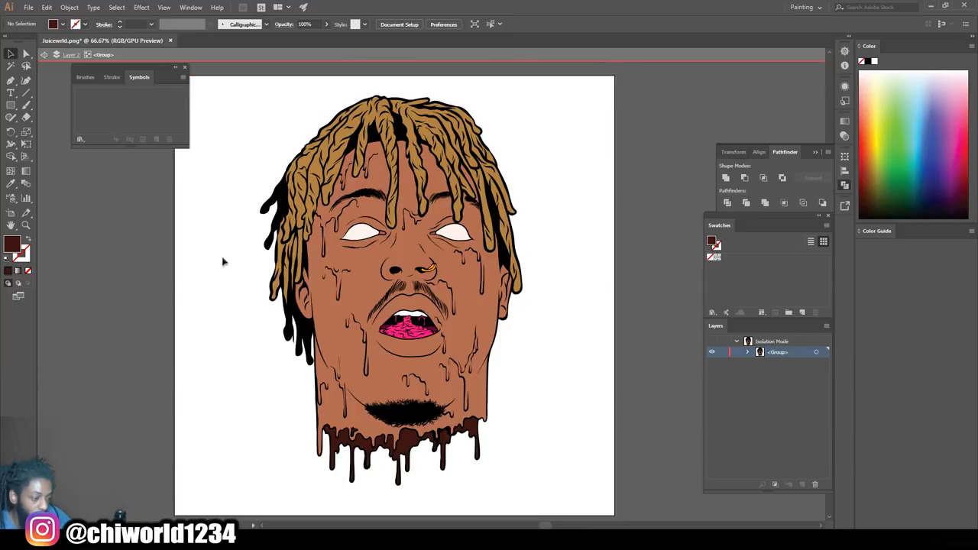
pyautogui.moveTo(257, 118); pyautogui.dragTo(572, 488)
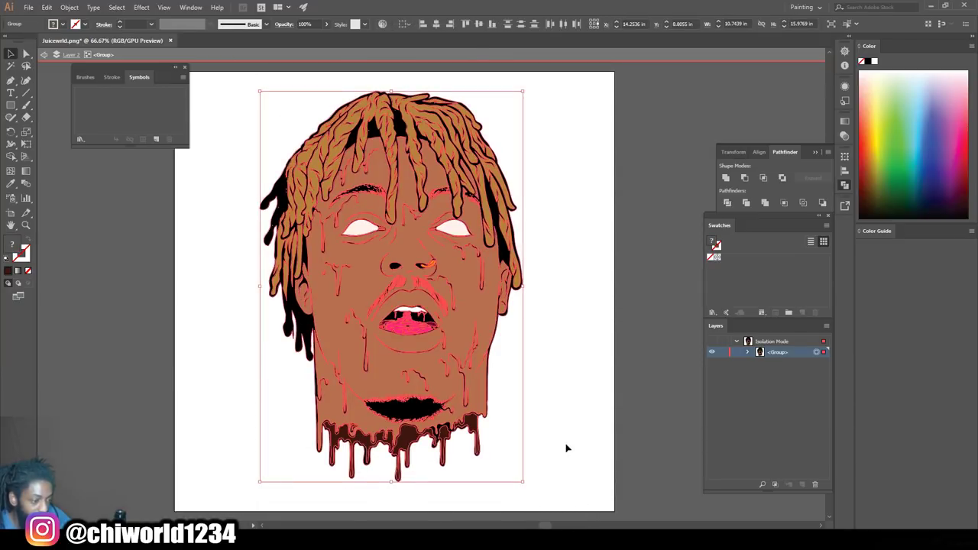
pyautogui.scroll(4, 565, 443)
pyautogui.scroll(-2, 552, 283)
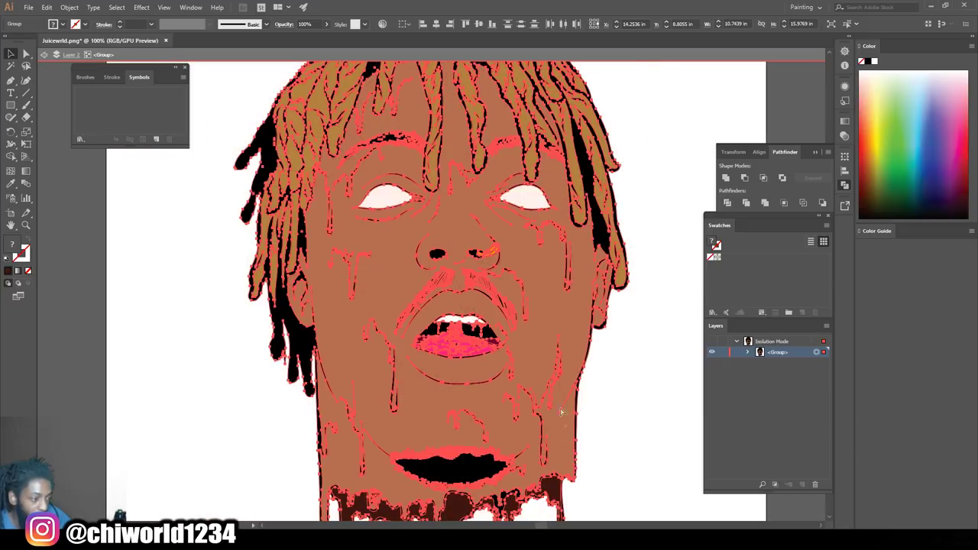
pyautogui.click(47, 7)
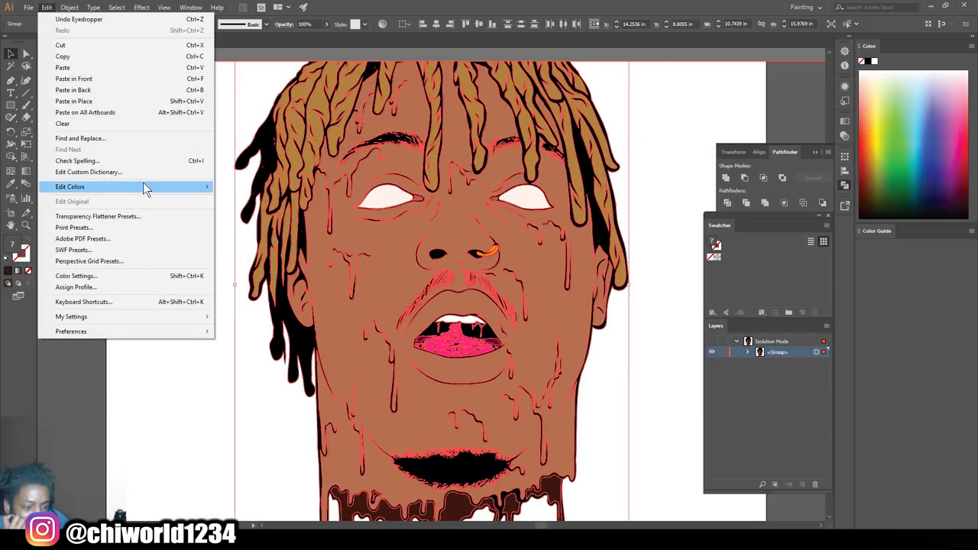
pyautogui.moveTo(148, 186)
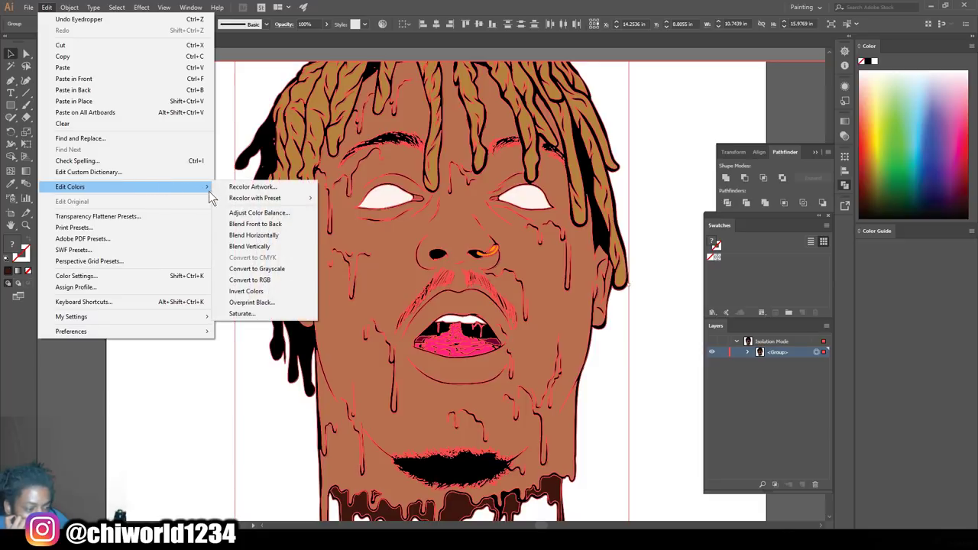
pyautogui.click(242, 216)
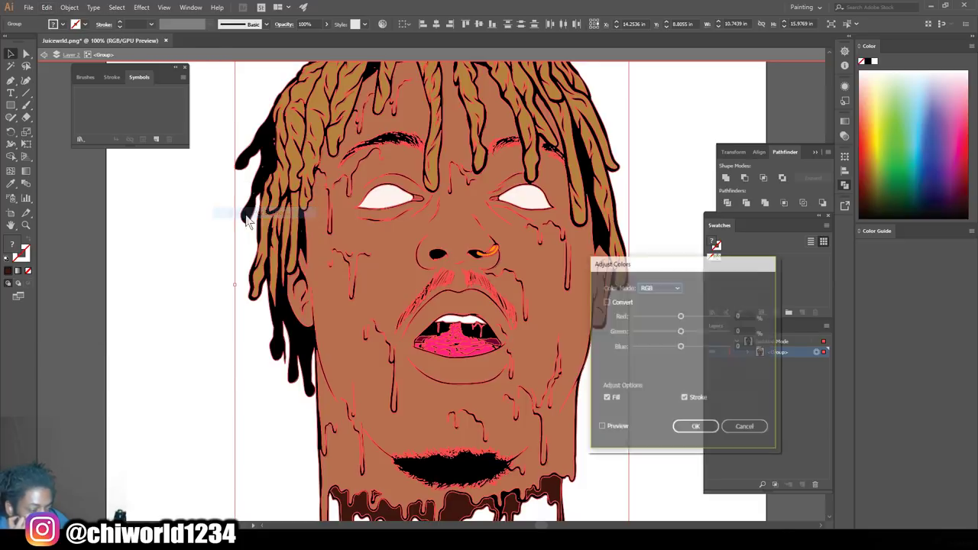
pyautogui.click(601, 427)
pyautogui.click(680, 346)
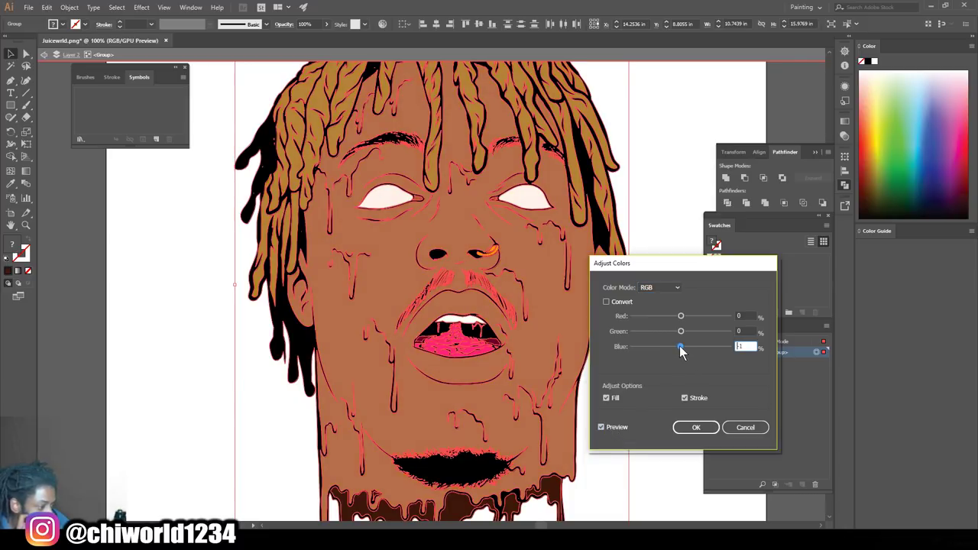
pyautogui.moveTo(685, 346); pyautogui.dragTo(685, 347)
pyautogui.click(683, 332)
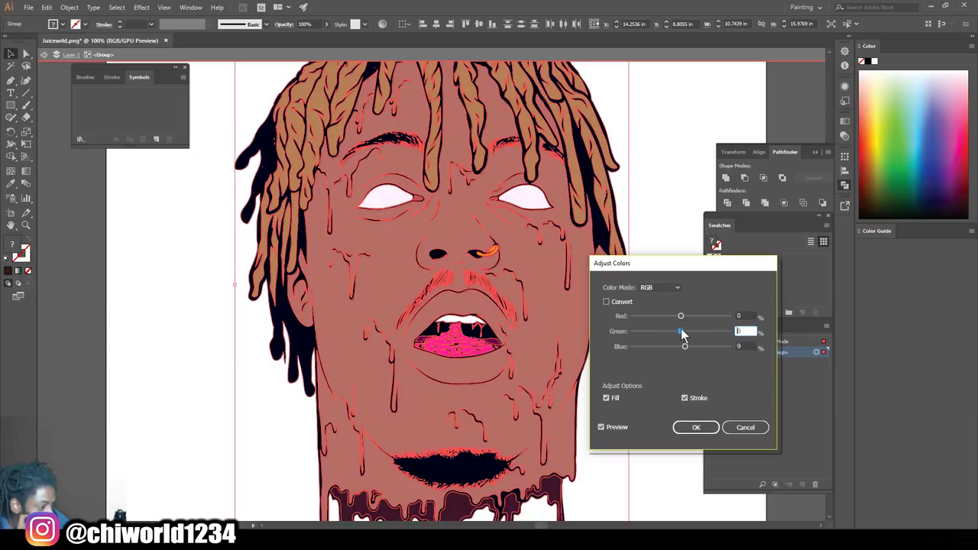
pyautogui.moveTo(683, 321); pyautogui.dragTo(676, 319)
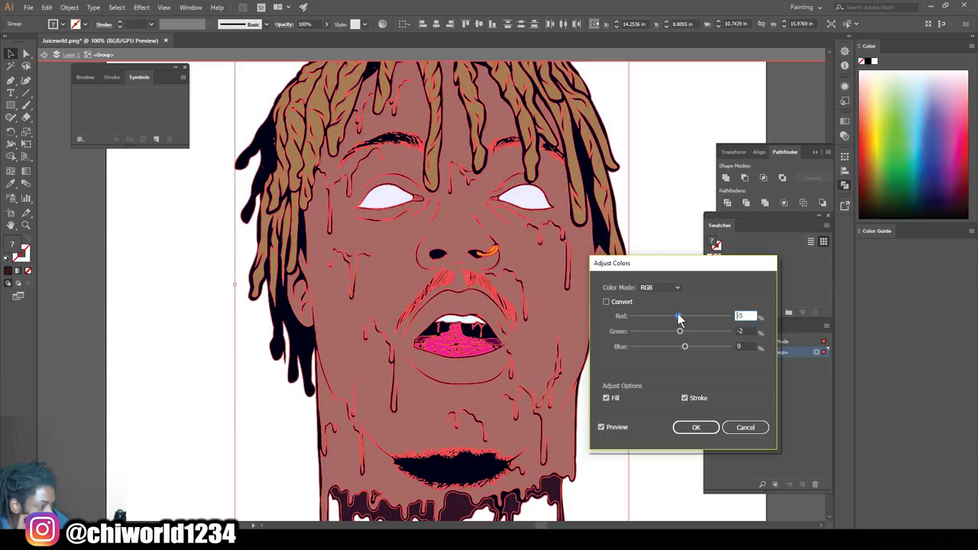
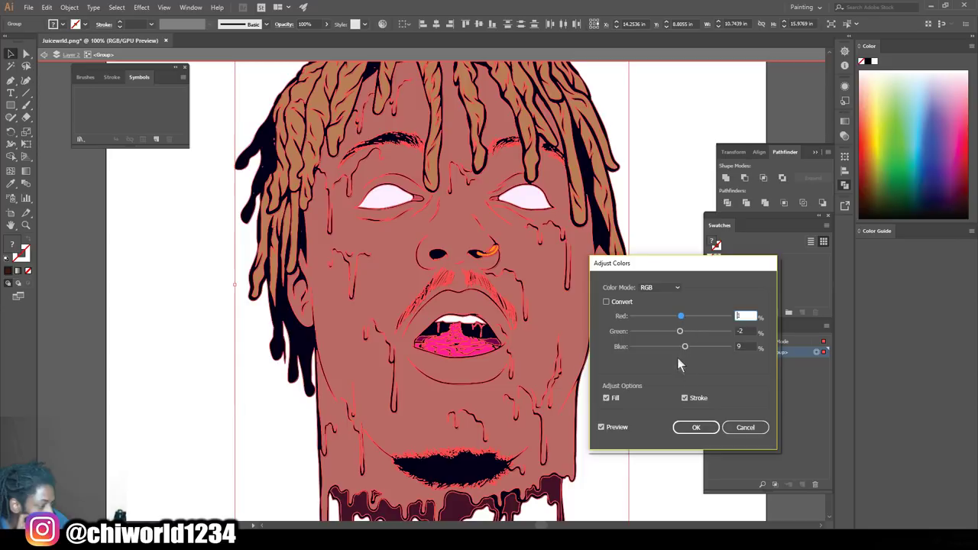
pyautogui.moveTo(684, 348); pyautogui.dragTo(688, 347)
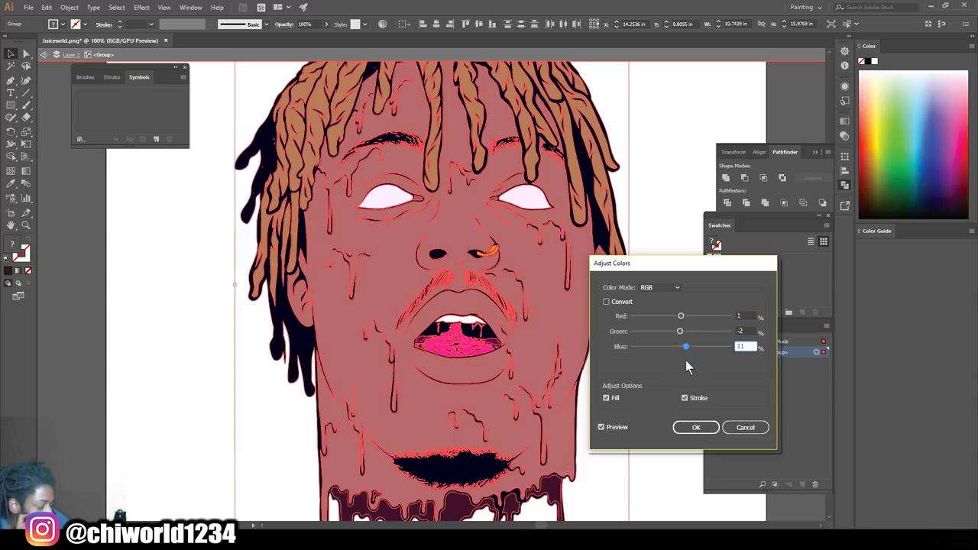
pyautogui.click(701, 428)
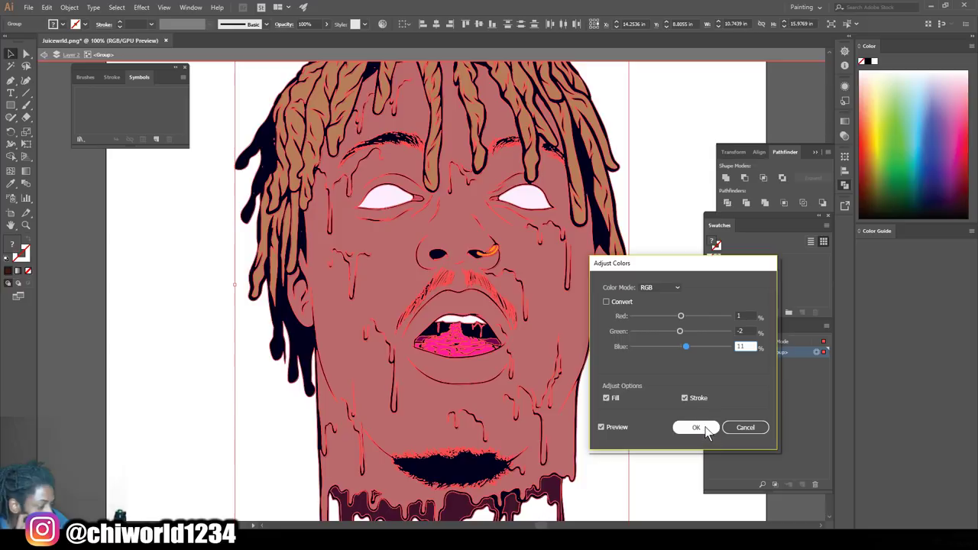
pyautogui.click(681, 331)
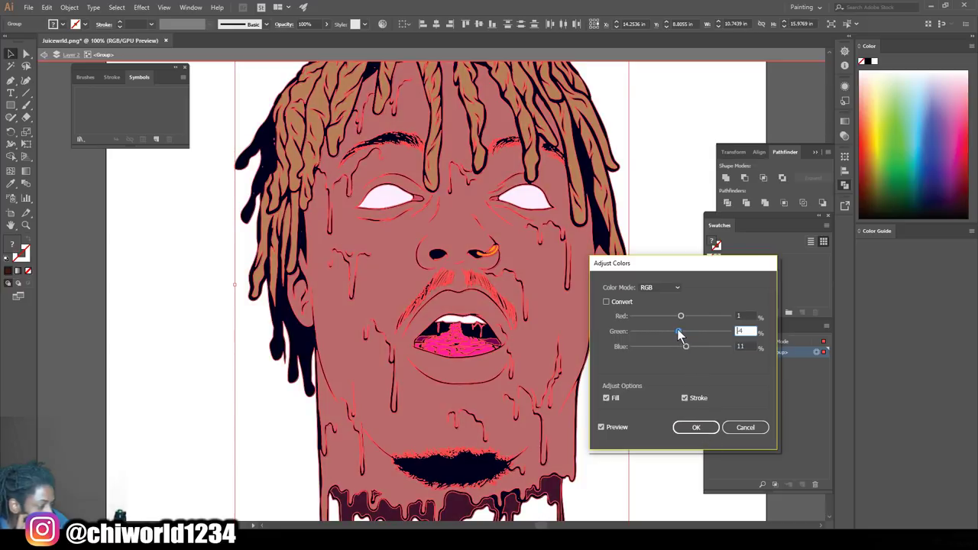
pyautogui.write('0')
pyautogui.click(695, 427)
pyautogui.click(644, 343)
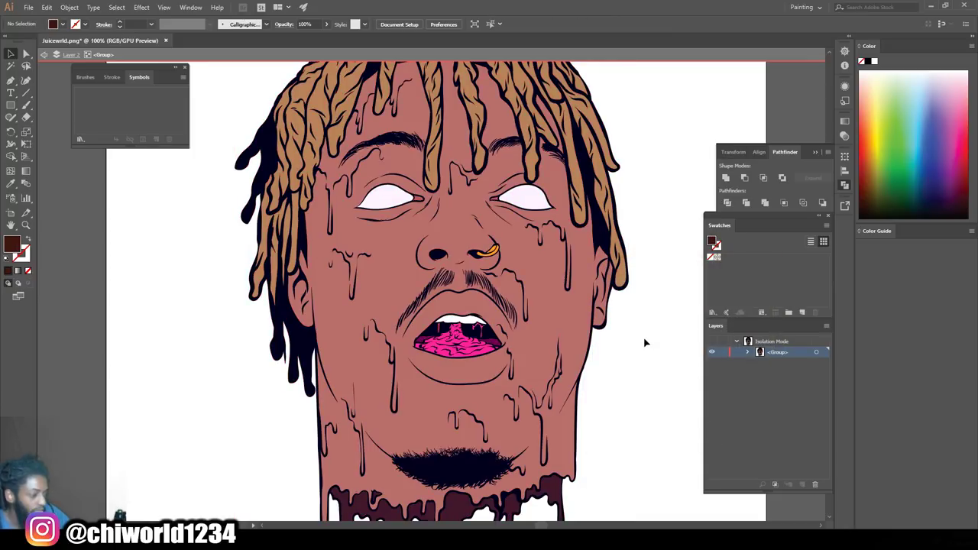
# - Leave isolation mode and add a new layer for shading between Layer 2 copy and Layer 2
pyautogui.hotkey('ctrl', '-')
pyautogui.hotkey('ctrl', '-')
pyautogui.hotkey('ctrl', '+')
pyautogui.hotkey('ctrl', '+')
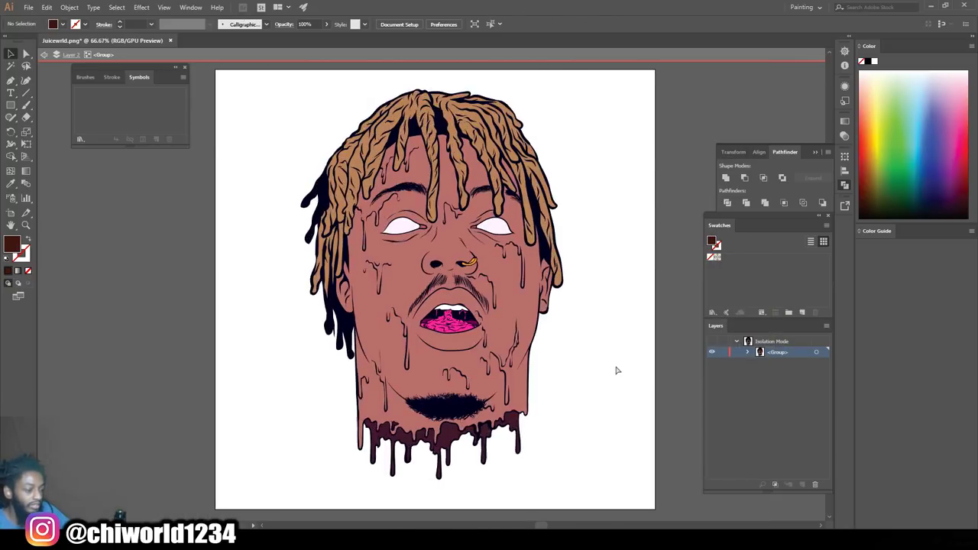
pyautogui.hotkey('ctrl', '-')
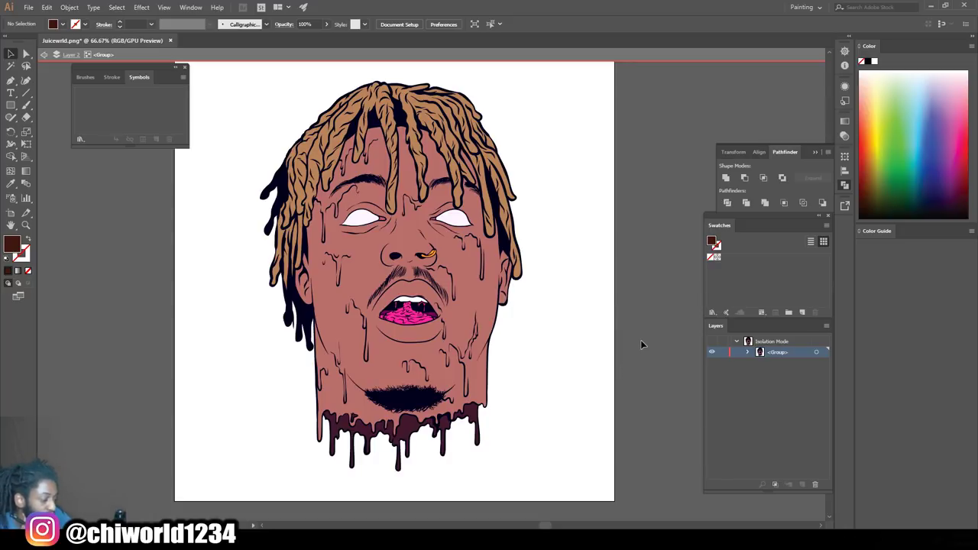
pyautogui.doubleClick(636, 350)
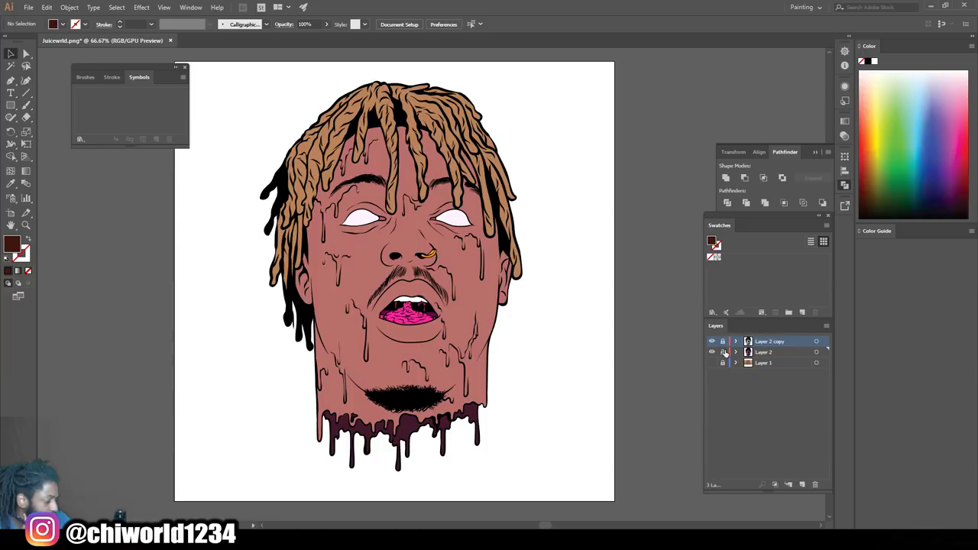
pyautogui.click(799, 485)
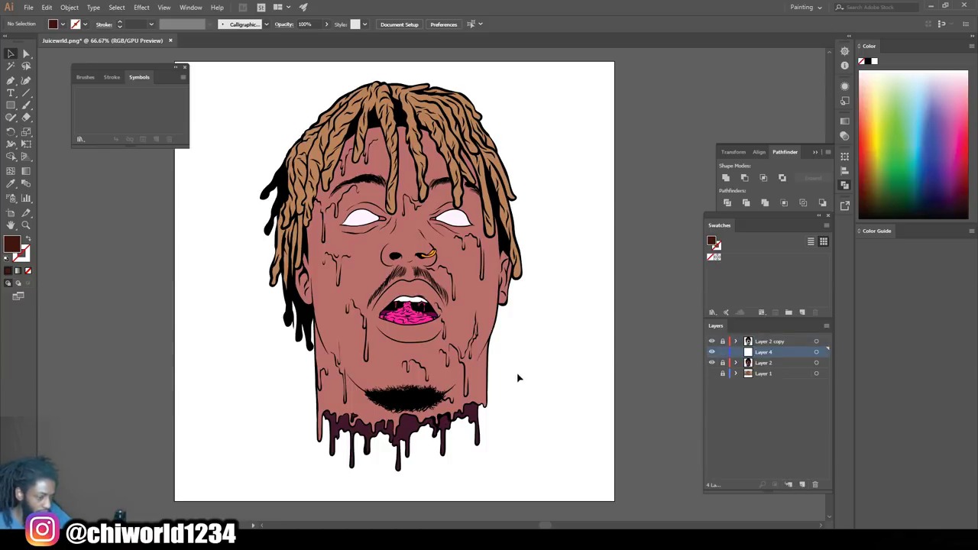
# - Sample the off-white of the eye and darken it to a muted greyish purple for the shading colour
pyautogui.scroll(-1, 519, 373)
pyautogui.scroll(4, 521, 367)
pyautogui.scroll(6, 489, 380)
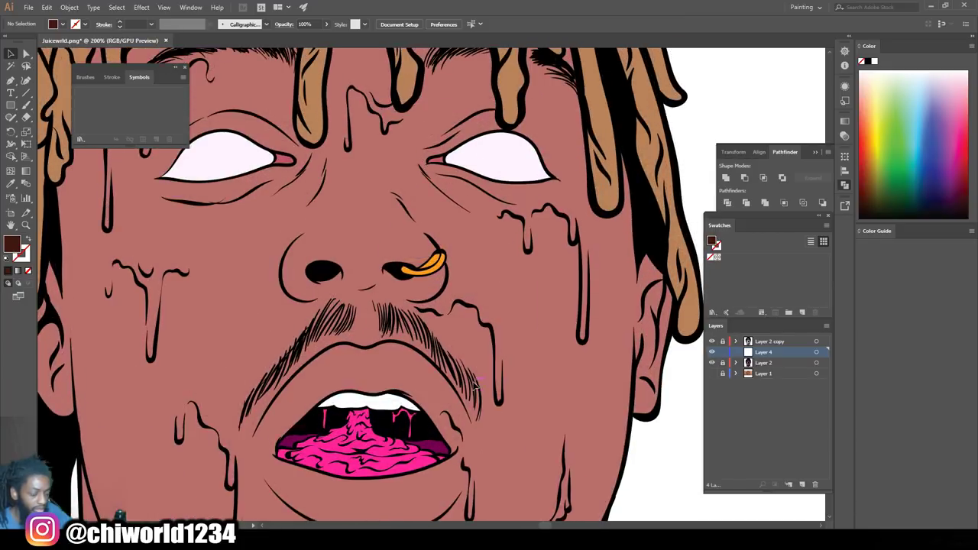
pyautogui.scroll(2, 428, 389)
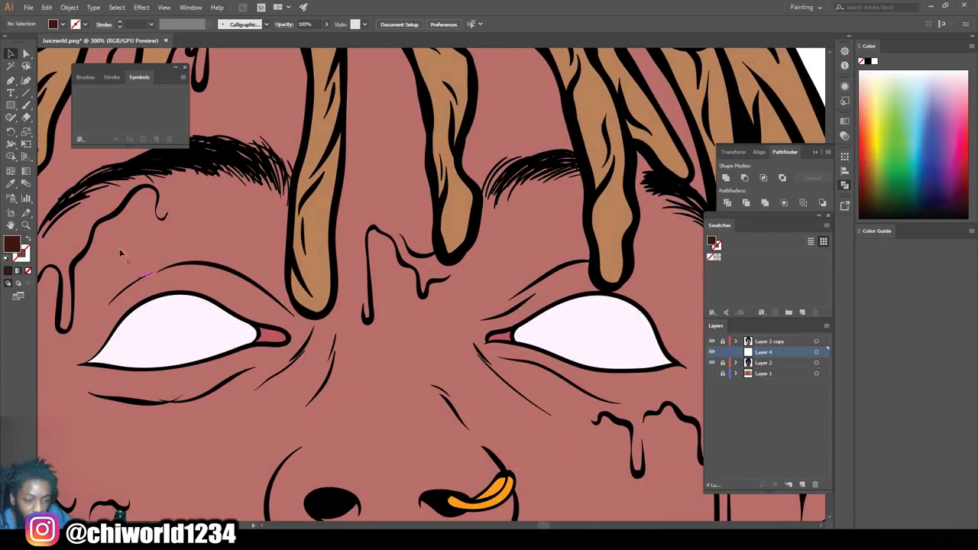
pyautogui.click(11, 184)
pyautogui.click(193, 324)
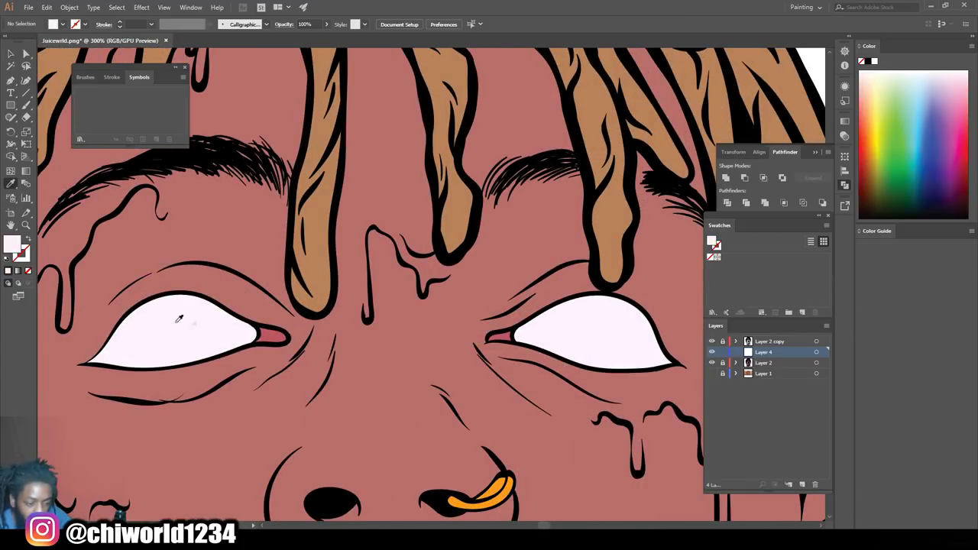
pyautogui.doubleClick(21, 250)
pyautogui.moveTo(556, 327); pyautogui.dragTo(563, 350)
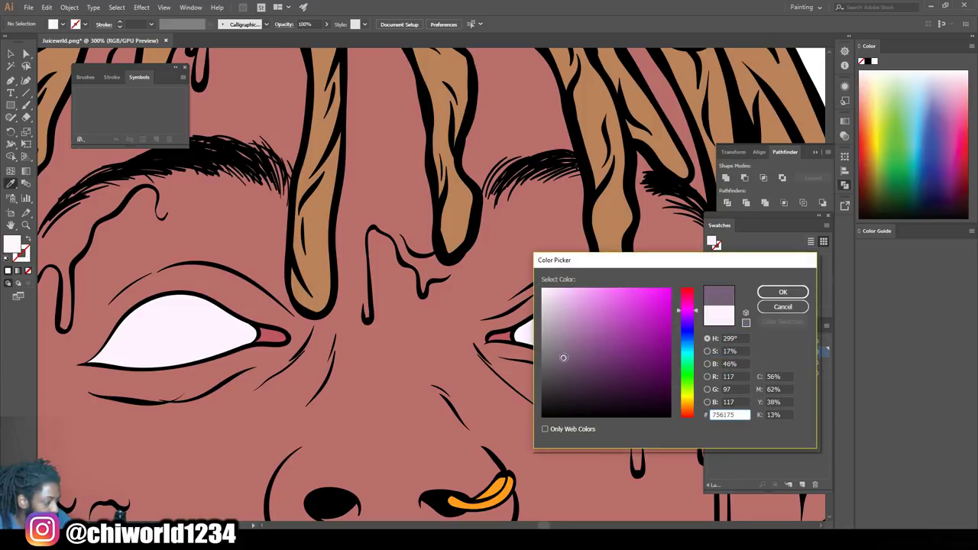
pyautogui.moveTo(561, 356); pyautogui.dragTo(567, 352)
pyautogui.click(780, 293)
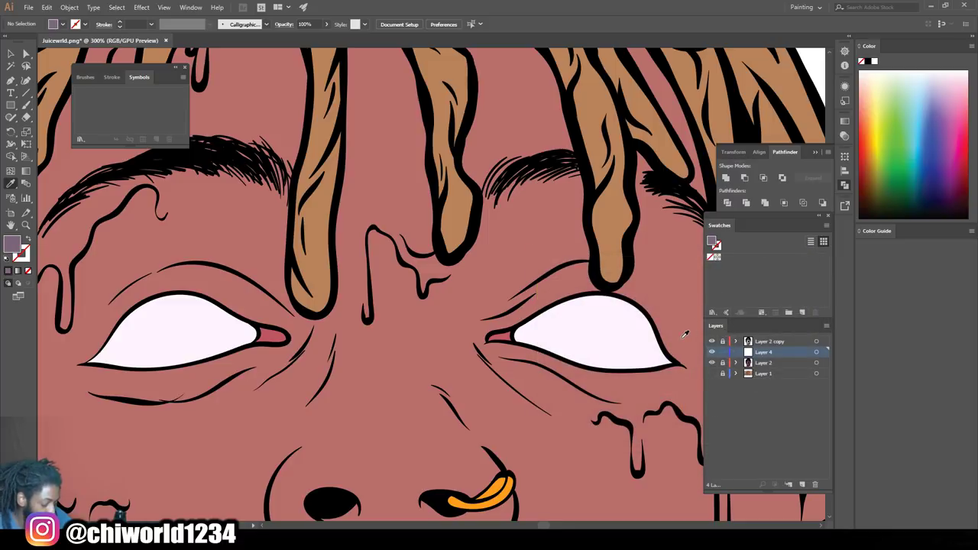
# - Paint greyish-purple shadows around the inner edges of both eyeballs with the Paintbrush, leaving a bright oval in each centre
pyautogui.click(26, 105)
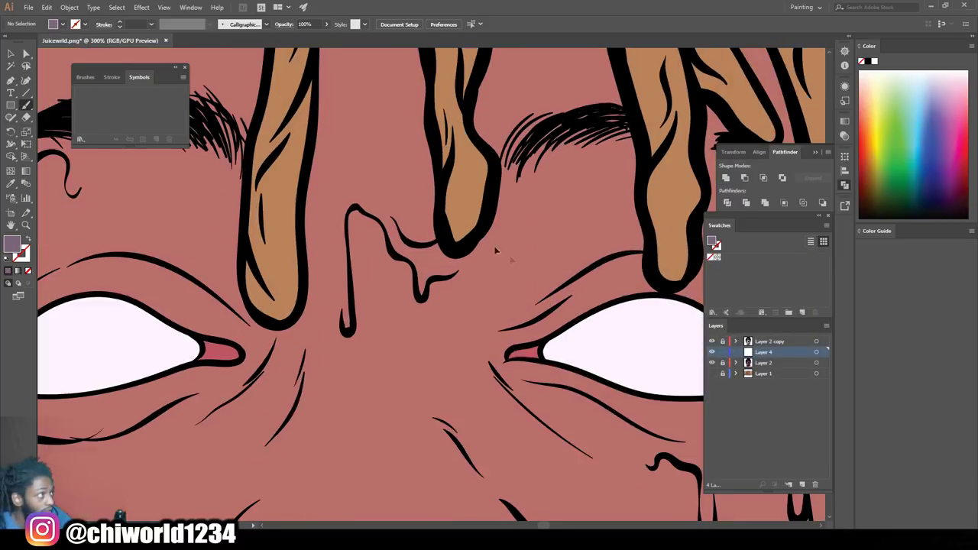
pyautogui.scroll(5, 510, 255)
pyautogui.scroll(2, 549, 328)
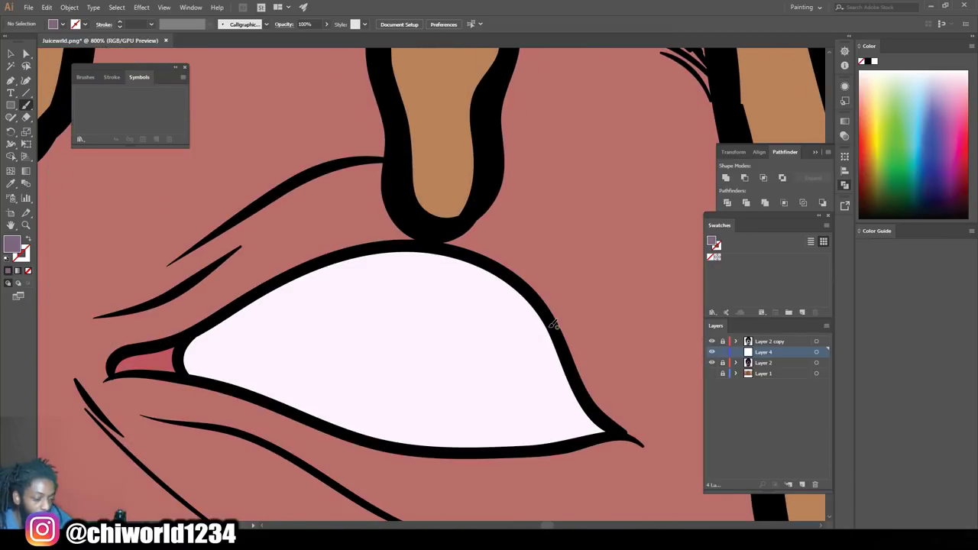
pyautogui.moveTo(266, 393)
pyautogui.mouseDown()
pyautogui.moveTo(300, 323)
pyautogui.moveTo(338, 305)
pyautogui.moveTo(446, 300)
pyautogui.moveTo(497, 314)
pyautogui.moveTo(539, 349)
pyautogui.moveTo(551, 419)
pyautogui.moveTo(541, 441)
pyautogui.moveTo(516, 454)
pyautogui.moveTo(531, 436)
pyautogui.moveTo(505, 309)
pyautogui.moveTo(273, 306)
pyautogui.moveTo(288, 401)
pyautogui.mouseUp()
pyautogui.hotkey('ctrl', 'z')
pyautogui.moveTo(236, 361)
pyautogui.mouseDown()
pyautogui.moveTo(243, 319)
pyautogui.moveTo(277, 293)
pyautogui.moveTo(325, 272)
pyautogui.moveTo(292, 287)
pyautogui.moveTo(418, 255)
pyautogui.moveTo(492, 275)
pyautogui.moveTo(529, 313)
pyautogui.moveTo(552, 422)
pyautogui.moveTo(521, 441)
pyautogui.moveTo(597, 426)
pyautogui.moveTo(571, 402)
pyautogui.moveTo(500, 443)
pyautogui.moveTo(527, 428)
pyautogui.moveTo(488, 294)
pyautogui.moveTo(505, 443)
pyautogui.moveTo(466, 446)
pyautogui.moveTo(532, 360)
pyautogui.moveTo(395, 280)
pyautogui.mouseUp()
pyautogui.scroll(-7, 486, 283)
pyautogui.scroll(7, 399, 285)
pyautogui.moveTo(248, 435)
pyautogui.mouseDown()
pyautogui.moveTo(210, 321)
pyautogui.moveTo(478, 387)
pyautogui.moveTo(420, 405)
pyautogui.mouseUp()
pyautogui.moveTo(111, 417); pyautogui.dragTo(202, 311)
pyautogui.moveTo(113, 416)
pyautogui.mouseDown()
pyautogui.moveTo(173, 369)
pyautogui.moveTo(122, 414)
pyautogui.moveTo(166, 369)
pyautogui.moveTo(149, 407)
pyautogui.moveTo(197, 421)
pyautogui.moveTo(180, 372)
pyautogui.moveTo(170, 409)
pyautogui.moveTo(265, 260)
pyautogui.moveTo(344, 239)
pyautogui.moveTo(505, 374)
pyautogui.mouseUp()
# - Paint a greyish-purple shadow along the upper edge of the teeth and undo the surplus last stroke
pyautogui.scroll(-5, 305, 343)
pyautogui.hotkey('ctrl', '0')
pyautogui.scroll(4, 589, 347)
pyautogui.scroll(3, 429, 287)
pyautogui.moveTo(243, 348)
pyautogui.mouseDown()
pyautogui.moveTo(373, 306)
pyautogui.moveTo(563, 321)
pyautogui.moveTo(617, 362)
pyautogui.mouseUp()
pyautogui.moveTo(342, 292); pyautogui.dragTo(220, 348)
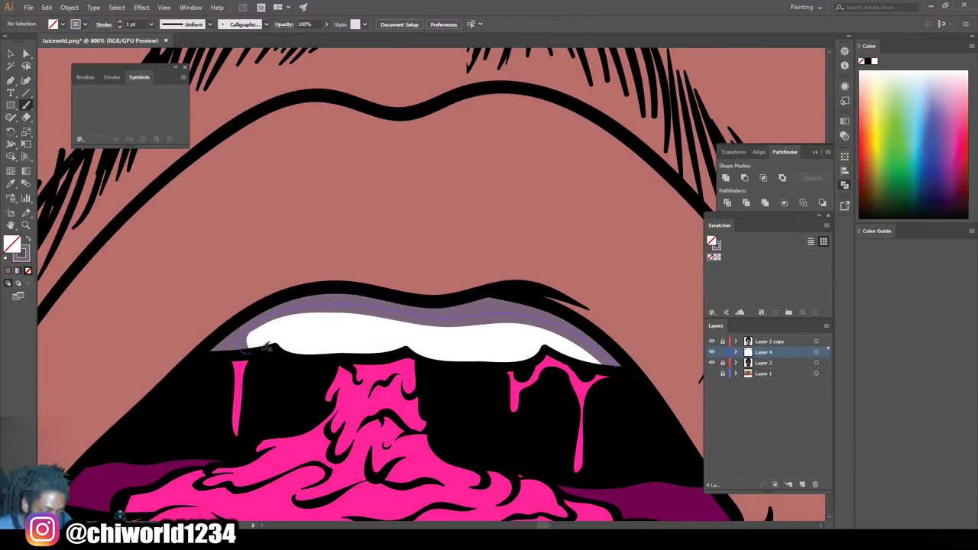
pyautogui.hotkey('ctrl', 'z')
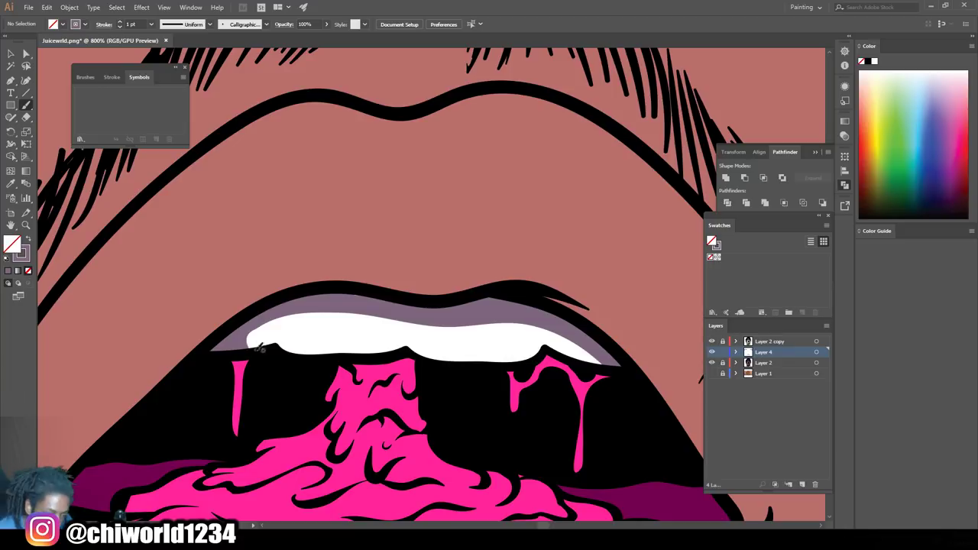
pyautogui.scroll(-7, 453, 363)
pyautogui.scroll(2, 452, 362)
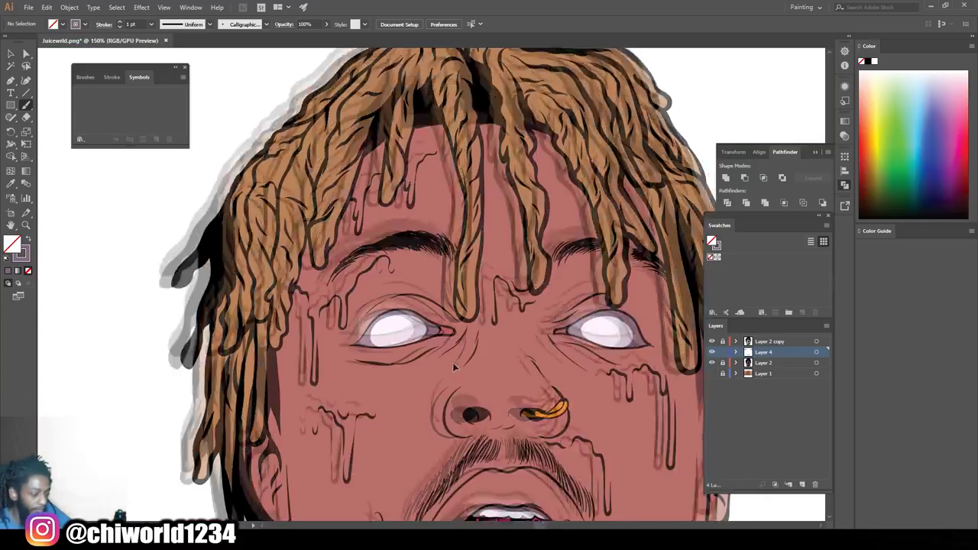
# - Sample the skin colour and darken it to a muted plum with a hue of 340° for the skin shadows
pyautogui.scroll(-1, 452, 361)
pyautogui.scroll(-2, 449, 359)
pyautogui.scroll(3, 449, 359)
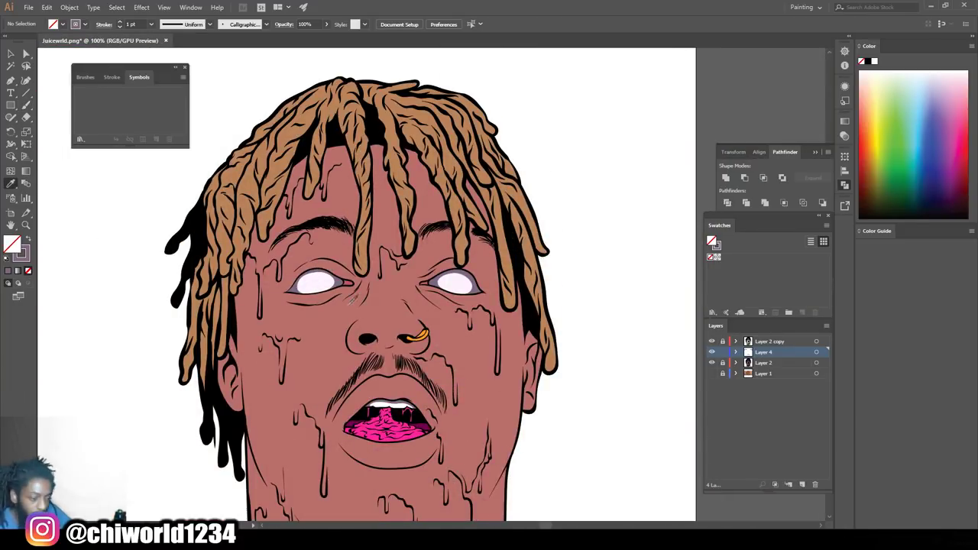
pyautogui.click(352, 301)
pyautogui.doubleClick(12, 244)
pyautogui.click(603, 351)
pyautogui.moveTo(693, 418); pyautogui.dragTo(692, 296)
pyautogui.click(602, 362)
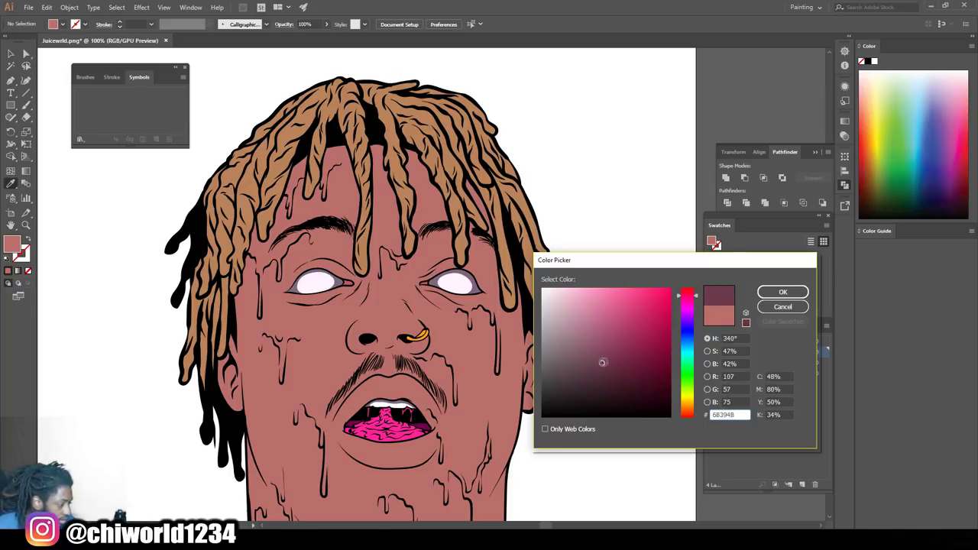
pyautogui.moveTo(599, 365); pyautogui.dragTo(593, 357)
pyautogui.click(782, 292)
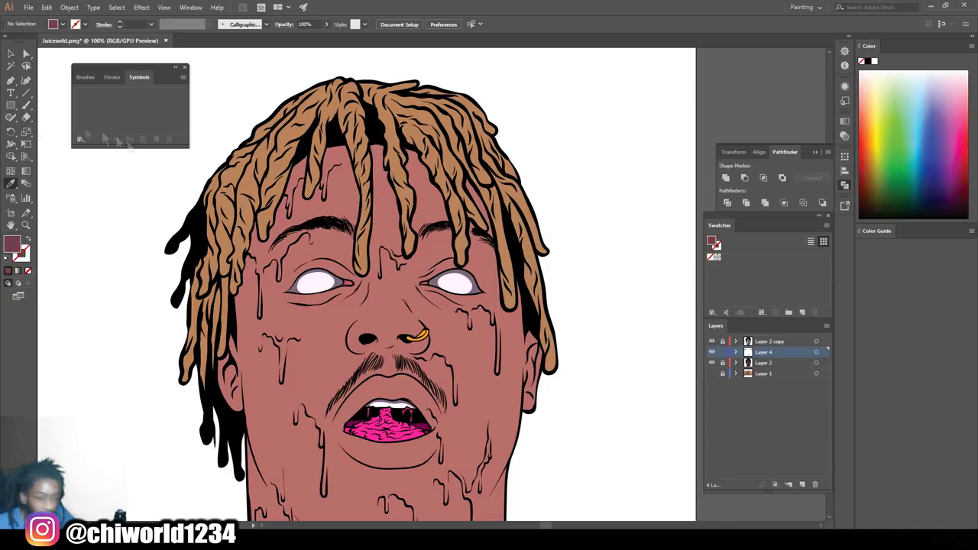
# - Paint plum shadows under the nose, around the nostrils and along the lower edges of the nose wings
pyautogui.press('b')
pyautogui.scroll(-2, 541, 291)
pyautogui.scroll(6, 492, 306)
pyautogui.scroll(-1, 491, 305)
pyautogui.moveTo(293, 445)
pyautogui.mouseDown()
pyautogui.moveTo(341, 419)
pyautogui.moveTo(368, 376)
pyautogui.moveTo(438, 426)
pyautogui.moveTo(483, 388)
pyautogui.mouseUp()
pyautogui.moveTo(298, 453)
pyautogui.mouseDown()
pyautogui.moveTo(439, 431)
pyautogui.moveTo(573, 456)
pyautogui.moveTo(544, 422)
pyautogui.moveTo(493, 411)
pyautogui.moveTo(458, 430)
pyautogui.mouseUp()
pyautogui.moveTo(375, 434); pyautogui.dragTo(492, 421)
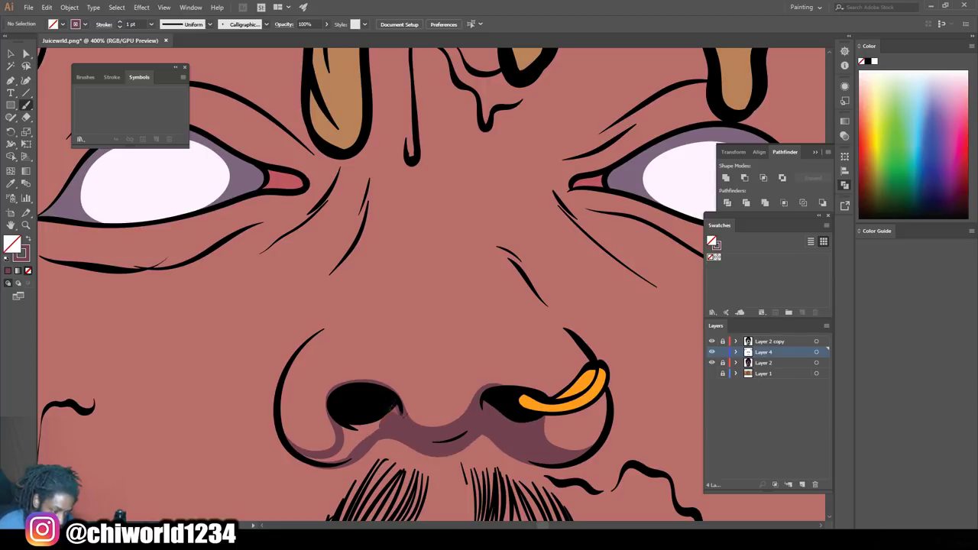
# - Paint a plum shadow beneath the lower lip that tapers outward at both ends
pyautogui.hotkey('ctrl', '1')
pyautogui.hotkey('ctrl', '=')
pyautogui.hotkey('ctrl', '=')
pyautogui.hotkey('ctrl', '=')
pyautogui.scroll(-4, 449, 426)
pyautogui.moveTo(560, 398)
pyautogui.mouseDown()
pyautogui.moveTo(432, 373)
pyautogui.moveTo(361, 398)
pyautogui.mouseUp()
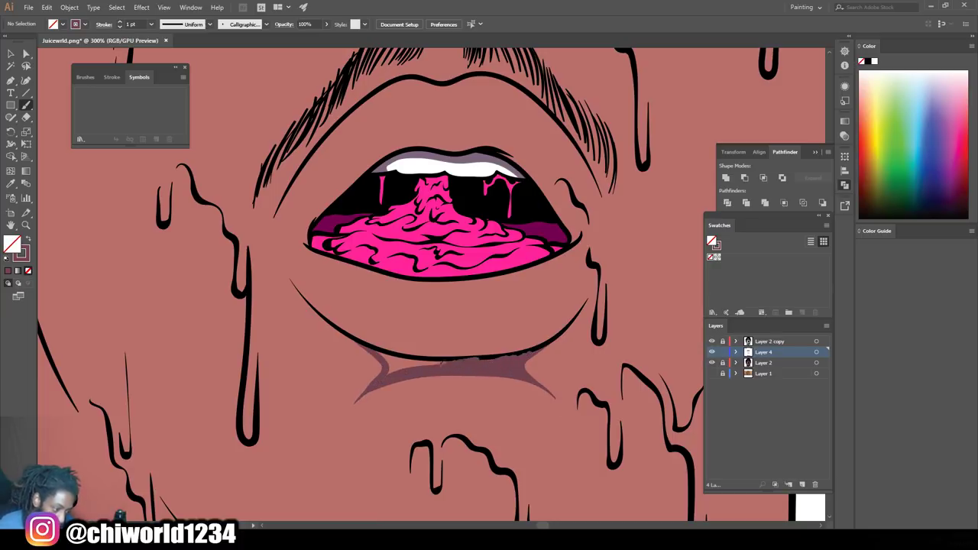
pyautogui.hotkey('ctrl', '1')
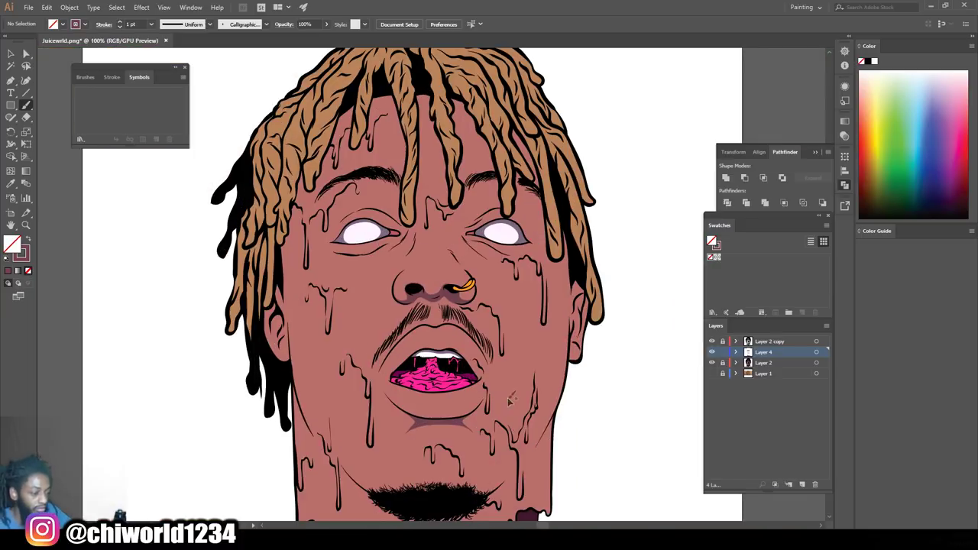
# - Set the brush stroke to 2 pt and paint plum shadows cast by the dreadlocks on the right side of the face
pyautogui.scroll(3, 563, 214)
pyautogui.moveTo(578, 418); pyautogui.dragTo(587, 404)
pyautogui.scroll(4, 435, 371)
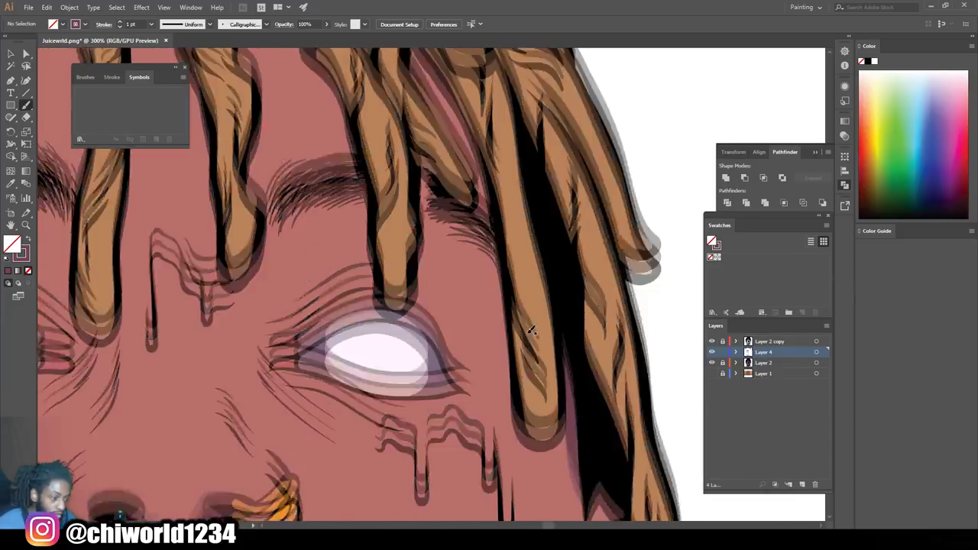
pyautogui.click(152, 24)
pyautogui.click(163, 82)
pyautogui.scroll(-1, 511, 428)
pyautogui.moveTo(519, 469)
pyautogui.mouseDown()
pyautogui.moveTo(489, 353)
pyautogui.moveTo(478, 243)
pyautogui.moveTo(520, 460)
pyautogui.moveTo(507, 427)
pyautogui.moveTo(487, 216)
pyautogui.moveTo(409, 71)
pyautogui.mouseUp()
pyautogui.moveTo(434, 136); pyautogui.dragTo(491, 296)
pyautogui.moveTo(428, 272); pyautogui.dragTo(552, 295)
pyautogui.moveTo(465, 377)
pyautogui.mouseDown()
pyautogui.moveTo(488, 307)
pyautogui.moveTo(471, 298)
pyautogui.moveTo(468, 245)
pyautogui.moveTo(483, 368)
pyautogui.moveTo(399, 182)
pyautogui.moveTo(362, 140)
pyautogui.mouseUp()
pyautogui.scroll(3, 491, 308)
pyautogui.moveTo(374, 157); pyautogui.dragTo(483, 385)
pyautogui.scroll(-1, 524, 388)
pyautogui.moveTo(546, 387)
pyautogui.mouseDown()
pyautogui.moveTo(572, 418)
pyautogui.moveTo(596, 371)
pyautogui.mouseUp()
pyautogui.moveTo(547, 343); pyautogui.dragTo(584, 412)
# - Paint plum shadows beside the dreadlocks hanging over the centre and right of the forehead
pyautogui.hotkey('ctrl', '-')
pyautogui.hotkey('ctrl', '-')
pyautogui.hscroll(-2, 682, 452)
pyautogui.scroll(2, 527, 152)
pyautogui.moveTo(499, 438); pyautogui.dragTo(408, 122)
pyautogui.moveTo(493, 449); pyautogui.dragTo(451, 197)
pyautogui.moveTo(458, 241); pyautogui.dragTo(439, 123)
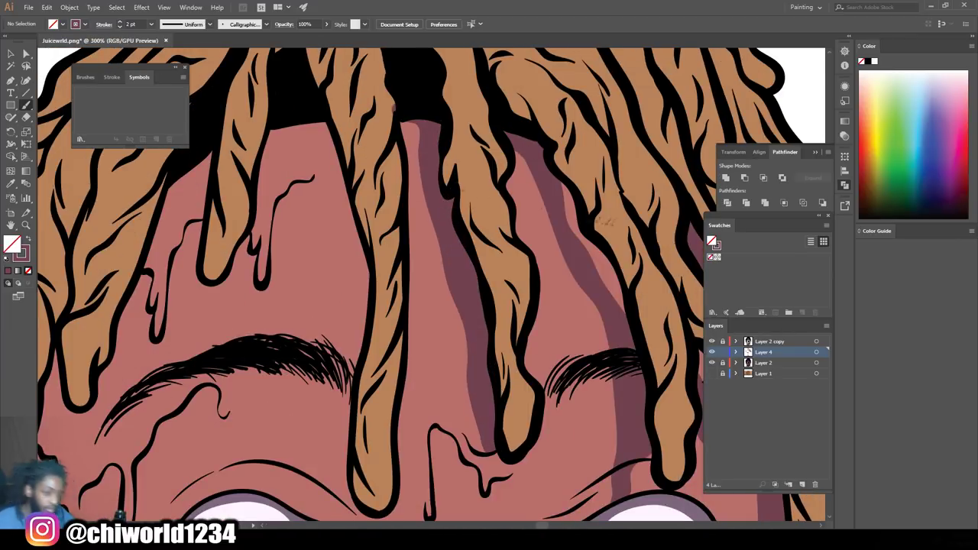
# - Paint plum shadows beside and below the dreadlocks over the left half of the forehead, down to the left eye
pyautogui.scroll(-3, 625, 225)
pyautogui.scroll(2, 626, 225)
pyautogui.moveTo(459, 262); pyautogui.dragTo(430, 178)
pyautogui.moveTo(465, 429)
pyautogui.mouseDown()
pyautogui.moveTo(454, 339)
pyautogui.moveTo(467, 311)
pyautogui.mouseUp()
pyautogui.moveTo(458, 365)
pyautogui.mouseDown()
pyautogui.moveTo(462, 252)
pyautogui.moveTo(444, 179)
pyautogui.mouseUp()
pyautogui.scroll(-2, 450, 183)
pyautogui.scroll(3, 584, 368)
pyautogui.scroll(1, 585, 368)
pyautogui.moveTo(465, 323)
pyautogui.mouseDown()
pyautogui.moveTo(481, 322)
pyautogui.moveTo(536, 155)
pyautogui.mouseUp()
pyautogui.moveTo(462, 318)
pyautogui.mouseDown()
pyautogui.moveTo(485, 299)
pyautogui.moveTo(504, 195)
pyautogui.moveTo(524, 156)
pyautogui.mouseUp()
pyautogui.moveTo(355, 428)
pyautogui.mouseDown()
pyautogui.moveTo(414, 274)
pyautogui.moveTo(346, 417)
pyautogui.moveTo(424, 207)
pyautogui.mouseUp()
pyautogui.scroll(-2, 417, 431)
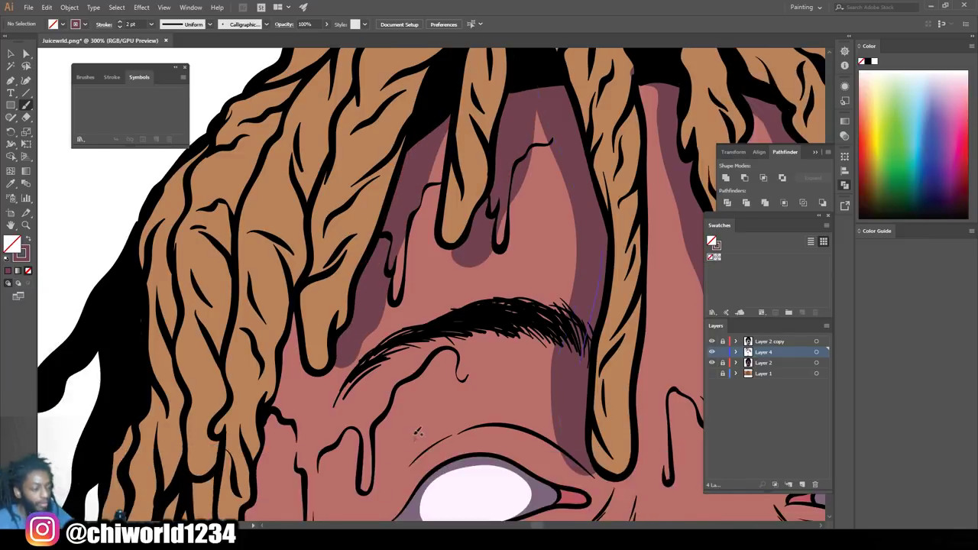
# - Paint a plum shadow along the left temple and cheek beneath the outer dreadlocks
pyautogui.scroll(-5, 417, 432)
pyautogui.scroll(5, 404, 259)
pyautogui.moveTo(368, 151)
pyautogui.mouseDown()
pyautogui.moveTo(311, 442)
pyautogui.moveTo(311, 372)
pyautogui.mouseUp()
pyautogui.moveTo(320, 440); pyautogui.dragTo(352, 355)
pyautogui.moveTo(311, 442)
pyautogui.mouseDown()
pyautogui.moveTo(329, 365)
pyautogui.moveTo(318, 356)
pyautogui.mouseUp()
pyautogui.moveTo(318, 355)
pyautogui.mouseDown()
pyautogui.moveTo(343, 309)
pyautogui.moveTo(352, 282)
pyautogui.mouseUp()
pyautogui.moveTo(308, 376); pyautogui.dragTo(365, 174)
pyautogui.moveTo(354, 285); pyautogui.dragTo(370, 130)
# - Paint plum shadows along the right jawline, from the side of the face down to the beard
pyautogui.scroll(-5, 435, 338)
pyautogui.scroll(4, 553, 344)
pyautogui.scroll(3, 548, 334)
pyautogui.moveTo(538, 346)
pyautogui.mouseDown()
pyautogui.moveTo(574, 261)
pyautogui.moveTo(663, 115)
pyautogui.mouseUp()
pyautogui.moveTo(524, 313); pyautogui.dragTo(463, 388)
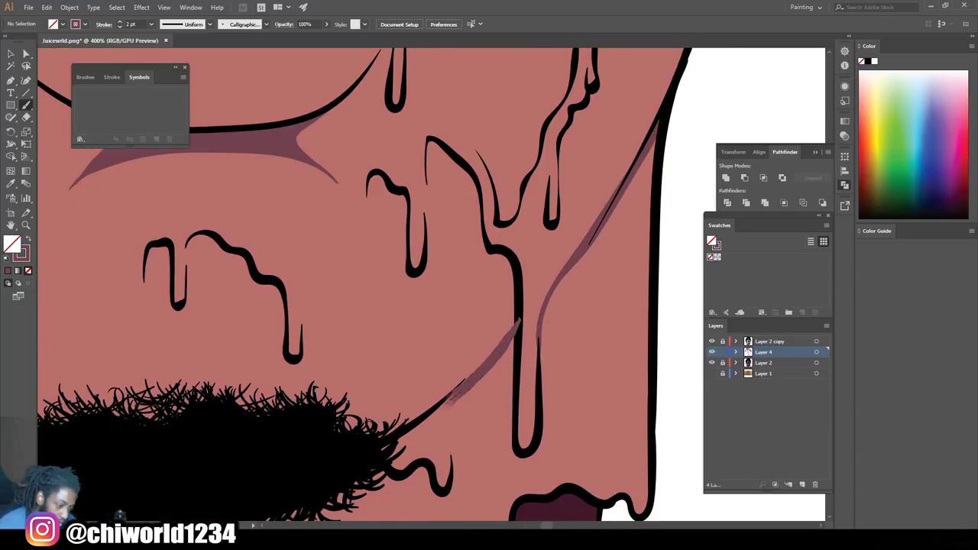
pyautogui.scroll(-3, 469, 380)
pyautogui.moveTo(385, 353)
pyautogui.mouseDown()
pyautogui.moveTo(449, 388)
pyautogui.moveTo(478, 326)
pyautogui.moveTo(505, 306)
pyautogui.moveTo(518, 333)
pyautogui.mouseUp()
pyautogui.moveTo(510, 315)
pyautogui.mouseDown()
pyautogui.moveTo(515, 253)
pyautogui.moveTo(435, 339)
pyautogui.moveTo(469, 322)
pyautogui.moveTo(495, 286)
pyautogui.mouseUp()
# - Fill in the plum shadow on the right side of the neck below the jaw, undoing one stray stroke
pyautogui.scroll(4, 535, 405)
pyautogui.moveTo(542, 440)
pyautogui.mouseDown()
pyautogui.moveTo(648, 356)
pyautogui.moveTo(650, 401)
pyautogui.mouseUp()
pyautogui.moveTo(542, 440); pyautogui.dragTo(557, 345)
pyautogui.moveTo(537, 385); pyautogui.dragTo(611, 256)
pyautogui.hotkey('ctrl', 'z')
pyautogui.moveTo(540, 443)
pyautogui.mouseDown()
pyautogui.moveTo(556, 335)
pyautogui.moveTo(660, 171)
pyautogui.mouseUp()
pyautogui.moveTo(660, 171); pyautogui.dragTo(648, 348)
pyautogui.moveTo(628, 262); pyautogui.dragTo(563, 346)
pyautogui.moveTo(604, 283); pyautogui.dragTo(643, 217)
# - Paint plum shadows along the left jawline, beside the long neck drip and under the beard
pyautogui.scroll(-6, 538, 425)
pyautogui.scroll(4, 538, 424)
pyautogui.scroll(2, 537, 420)
pyautogui.moveTo(333, 340); pyautogui.dragTo(275, 186)
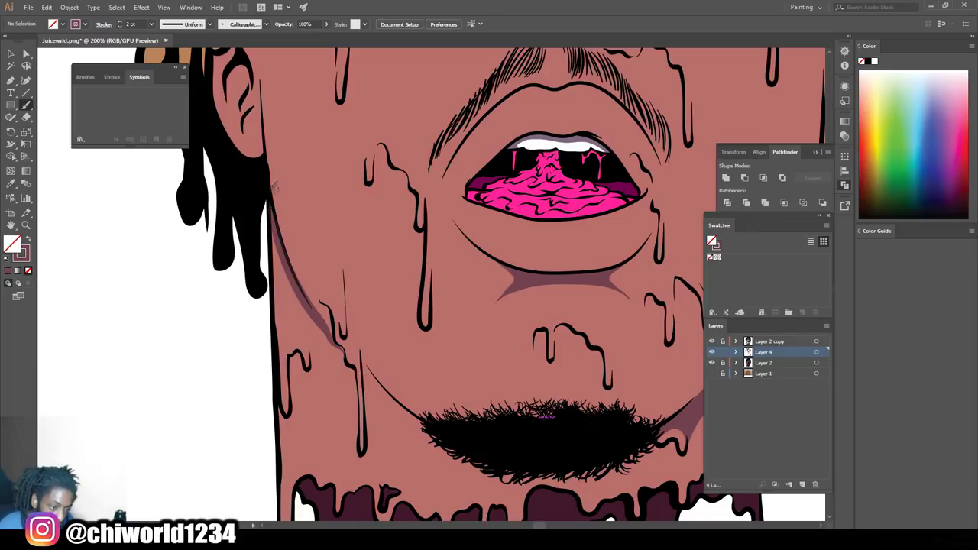
pyautogui.hotkey('ctrl', '=')
pyautogui.moveTo(395, 388); pyautogui.dragTo(307, 284)
pyautogui.moveTo(316, 407); pyautogui.dragTo(303, 275)
pyautogui.hotkey('ctrl', '-')
pyautogui.moveTo(523, 374); pyautogui.dragTo(583, 353)
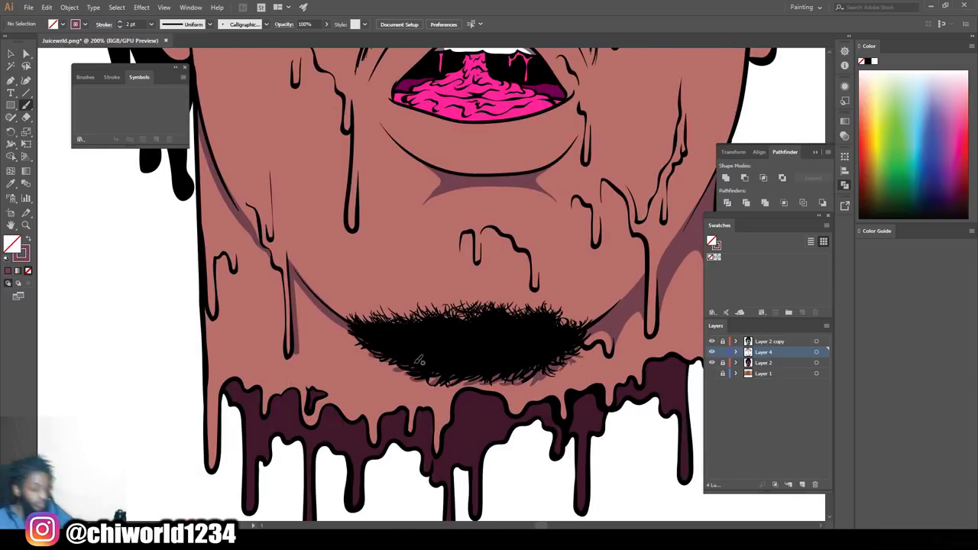
# - Set the brush stroke to 1 pt and paint plum shadows in the folds and along the edges of the ears
pyautogui.scroll(-3, 439, 371)
pyautogui.scroll(4, 547, 252)
pyautogui.scroll(1, 550, 354)
pyautogui.click(151, 24)
pyautogui.click(161, 70)
pyautogui.moveTo(529, 419)
pyautogui.mouseDown()
pyautogui.moveTo(517, 280)
pyautogui.moveTo(509, 357)
pyautogui.mouseUp()
pyautogui.moveTo(523, 272); pyautogui.dragTo(550, 214)
pyautogui.moveTo(554, 248); pyautogui.dragTo(554, 230)
pyautogui.scroll(-4, 680, 414)
pyautogui.scroll(2, 485, 415)
pyautogui.scroll(3, 425, 267)
pyautogui.moveTo(317, 326)
pyautogui.mouseDown()
pyautogui.moveTo(328, 280)
pyautogui.moveTo(363, 225)
pyautogui.moveTo(324, 270)
pyautogui.moveTo(376, 353)
pyautogui.moveTo(368, 295)
pyautogui.mouseUp()
pyautogui.moveTo(381, 396)
pyautogui.mouseDown()
pyautogui.moveTo(399, 474)
pyautogui.moveTo(396, 306)
pyautogui.mouseUp()
pyautogui.moveTo(406, 466); pyautogui.dragTo(402, 252)
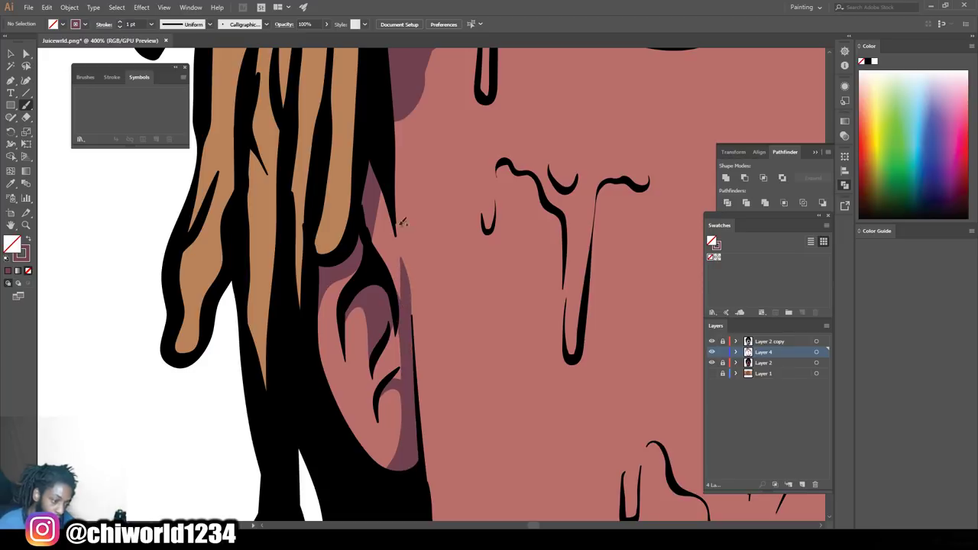
# - Paint a plum shadow in the bag under the left eye, following its lower crease toward the inner corner
pyautogui.hotkey('ctrl', '0')
pyautogui.scroll(3, 411, 493)
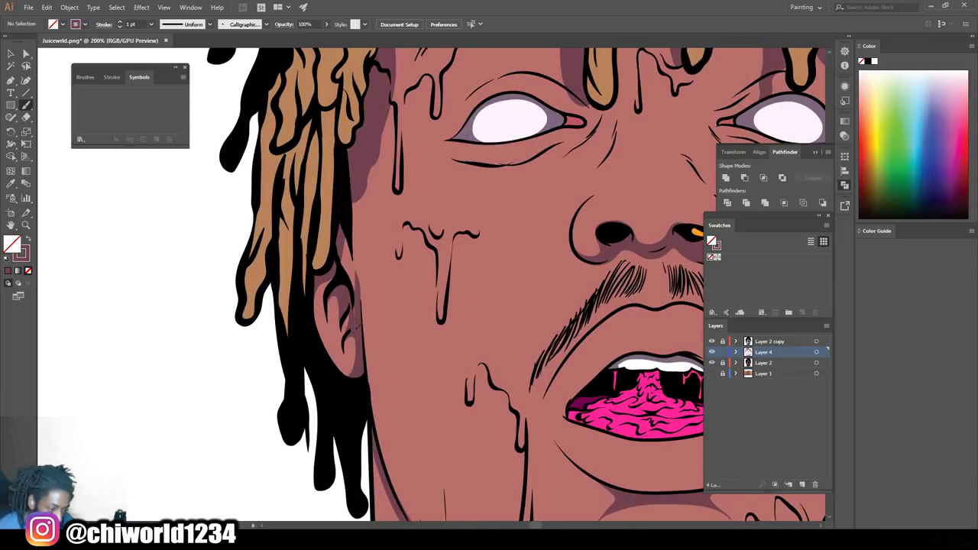
pyautogui.scroll(-2, 388, 401)
pyautogui.scroll(4, 396, 284)
pyautogui.moveTo(212, 384)
pyautogui.mouseDown()
pyautogui.moveTo(389, 382)
pyautogui.moveTo(462, 359)
pyautogui.moveTo(332, 397)
pyautogui.mouseUp()
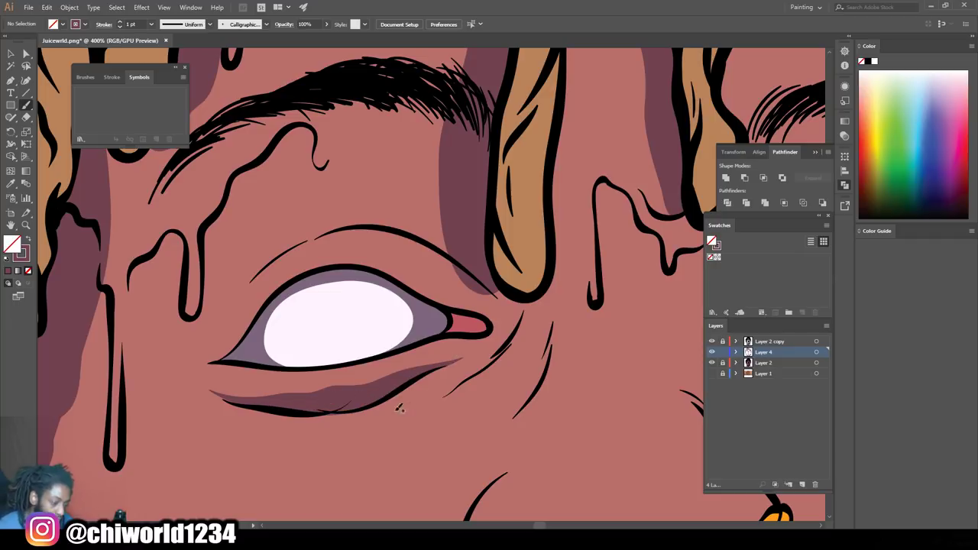
pyautogui.moveTo(400, 407); pyautogui.dragTo(504, 294)
# - Paint plum shadows along the creases between the left eye and the bridge of the nose
pyautogui.scroll(-2, 520, 305)
pyautogui.moveTo(527, 259); pyautogui.dragTo(501, 356)
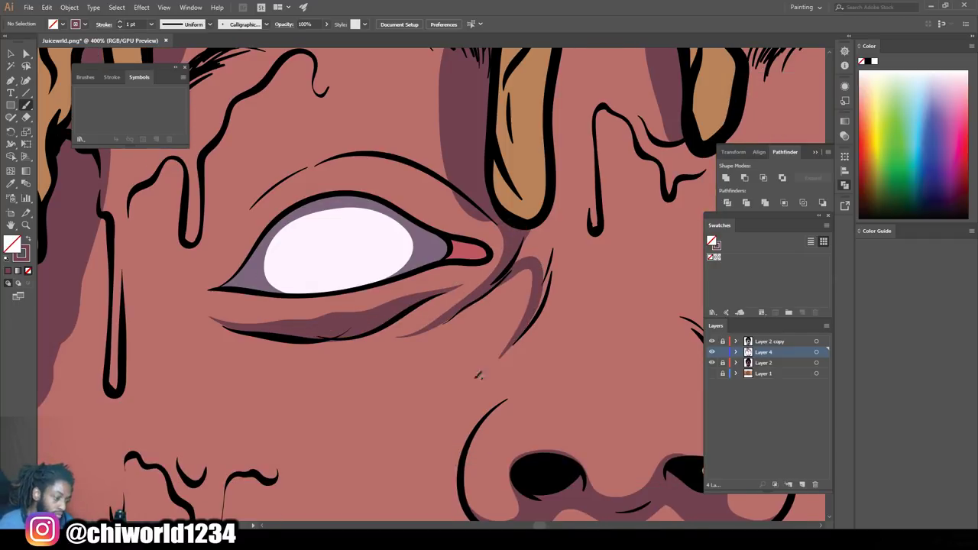
pyautogui.moveTo(555, 284); pyautogui.dragTo(555, 269)
pyautogui.moveTo(481, 427); pyautogui.dragTo(591, 304)
pyautogui.moveTo(522, 365); pyautogui.dragTo(563, 261)
pyautogui.moveTo(525, 348)
pyautogui.mouseDown()
pyautogui.moveTo(563, 226)
pyautogui.moveTo(553, 133)
pyautogui.mouseUp()
pyautogui.moveTo(545, 301); pyautogui.dragTo(547, 225)
# - Paint a plum shadow in the bag under the right eye along its lower crease
pyautogui.scroll(-6, 585, 297)
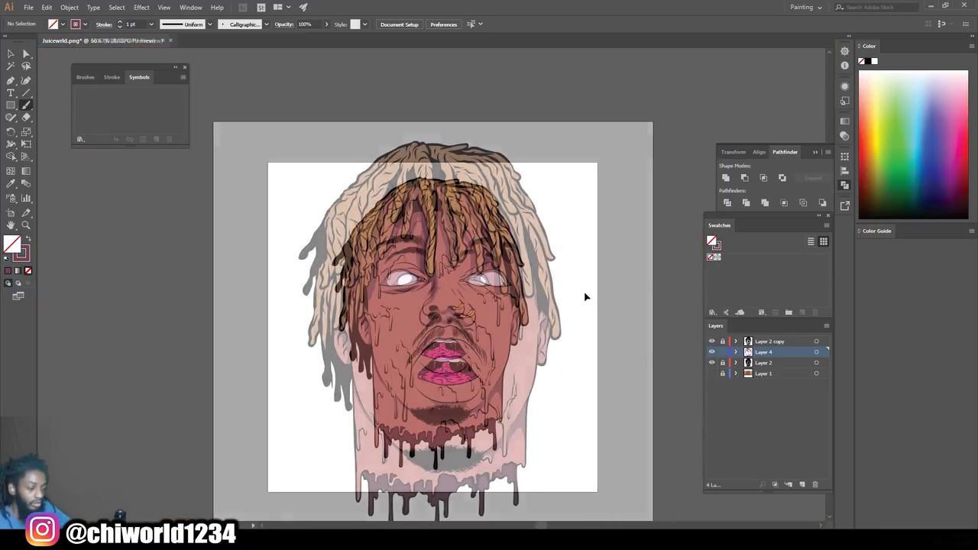
pyautogui.scroll(7, 489, 283)
pyautogui.moveTo(273, 268)
pyautogui.mouseDown()
pyautogui.moveTo(663, 322)
pyautogui.moveTo(420, 310)
pyautogui.mouseUp()
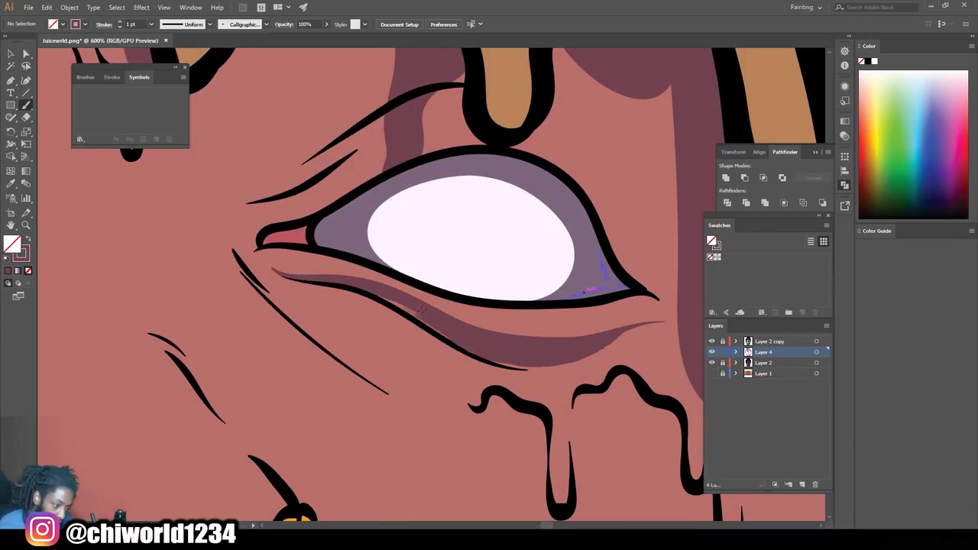
# - Paint a plum shadow on the upper lip, running along the mouth's upper edge from corner to corner
pyautogui.hotkey('ctrl', '0')
pyautogui.scroll(6, 504, 352)
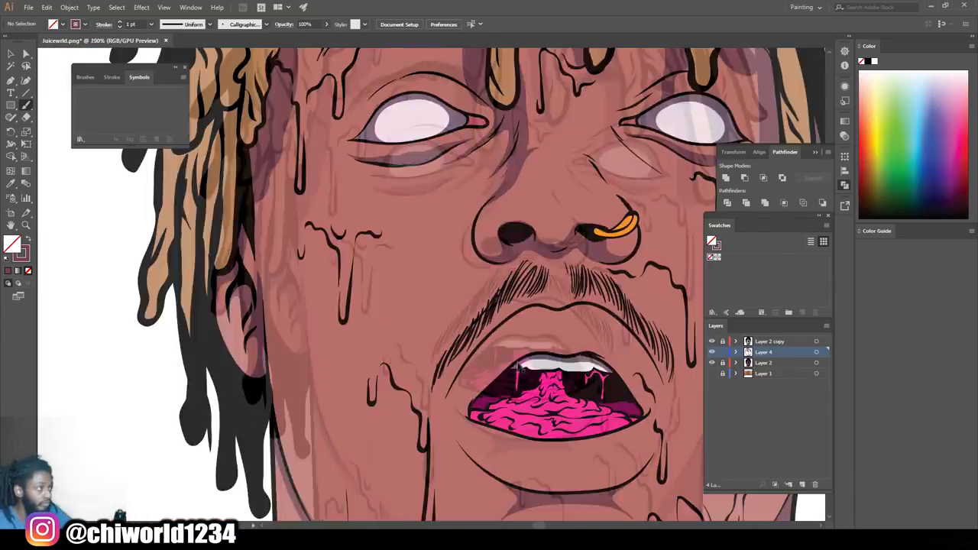
pyautogui.moveTo(542, 462)
pyautogui.mouseDown()
pyautogui.moveTo(527, 358)
pyautogui.moveTo(614, 363)
pyautogui.moveTo(567, 343)
pyautogui.mouseUp()
pyautogui.hotkey('ctrl', '0')
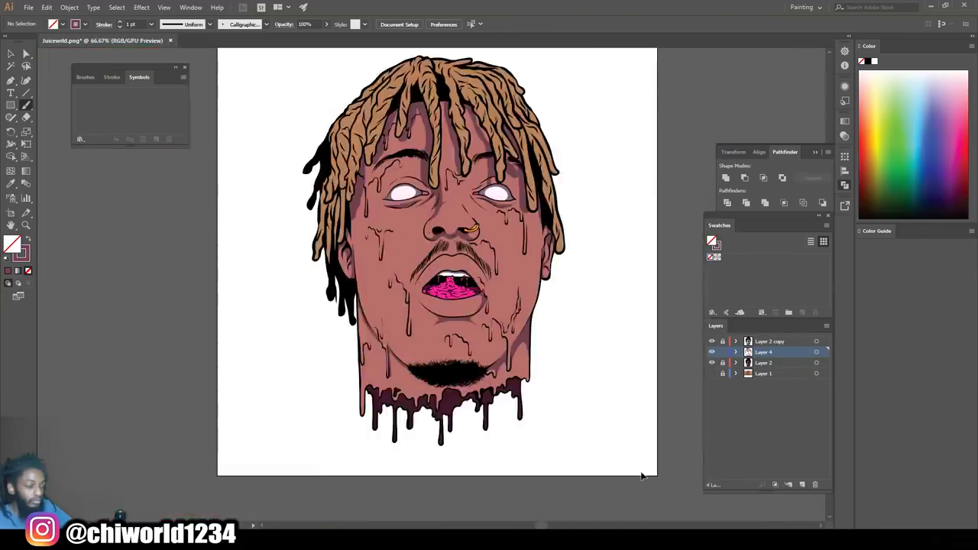
pyautogui.scroll(6, 437, 275)
pyautogui.moveTo(350, 330)
pyautogui.mouseDown()
pyautogui.moveTo(359, 260)
pyautogui.moveTo(583, 173)
pyautogui.moveTo(641, 189)
pyautogui.mouseUp()
pyautogui.moveTo(695, 329)
pyautogui.mouseDown()
pyautogui.moveTo(699, 317)
pyautogui.moveTo(616, 185)
pyautogui.moveTo(566, 182)
pyautogui.mouseUp()
pyautogui.moveTo(695, 328)
pyautogui.mouseDown()
pyautogui.moveTo(662, 261)
pyautogui.moveTo(597, 204)
pyautogui.moveTo(458, 200)
pyautogui.moveTo(342, 315)
pyautogui.mouseUp()
pyautogui.moveTo(539, 189); pyautogui.dragTo(622, 208)
# - Paint a plum shadow along the underside and inner edge of the long drip running from beside the nose down the right cheek
pyautogui.hotkey('ctrl', '-')
pyautogui.hotkey('ctrl', '-')
pyautogui.hotkey('ctrl', '-')
pyautogui.hotkey('ctrl', '-')
pyautogui.hotkey('ctrl', '-')
pyautogui.scroll(1, 585, 273)
pyautogui.hotkey('ctrl', '+')
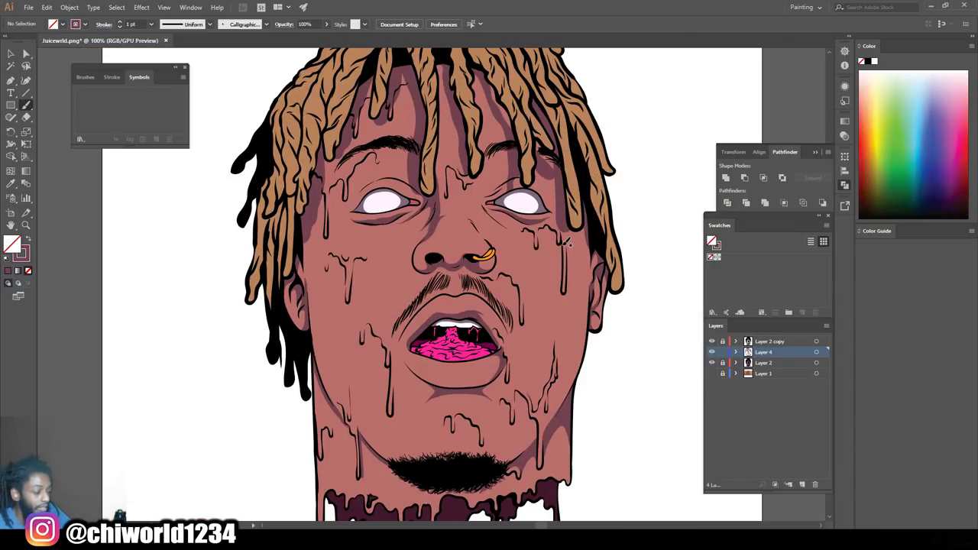
pyautogui.scroll(5, 550, 267)
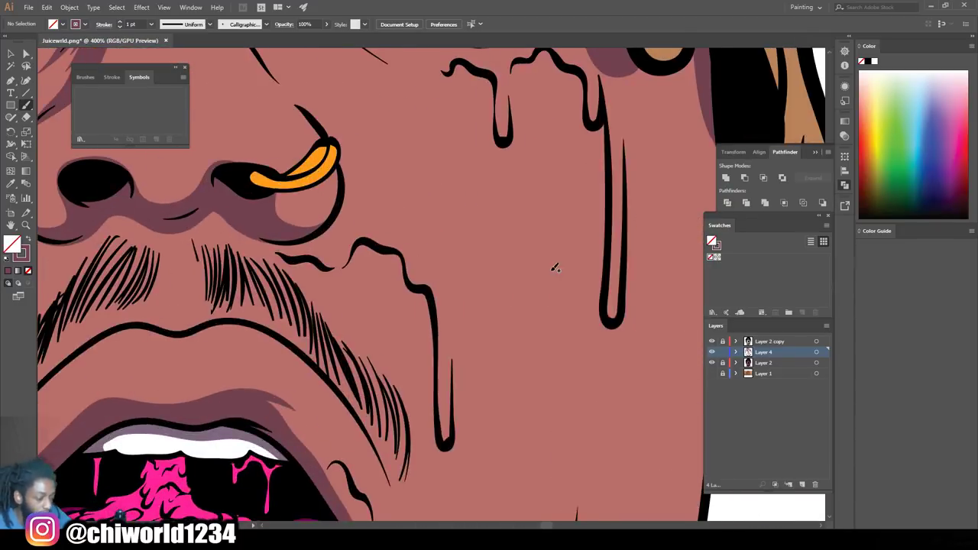
pyautogui.scroll(-1, 551, 268)
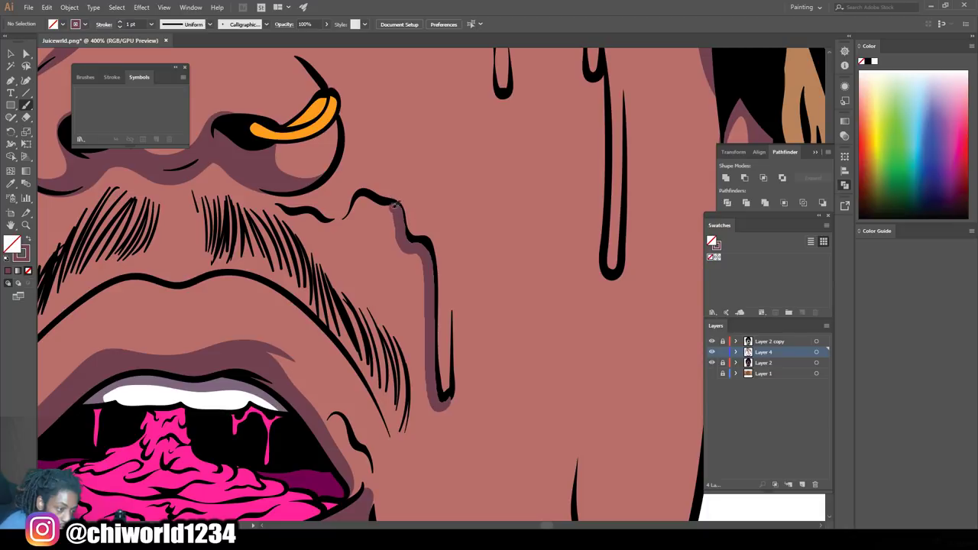
pyautogui.moveTo(348, 214); pyautogui.dragTo(330, 225)
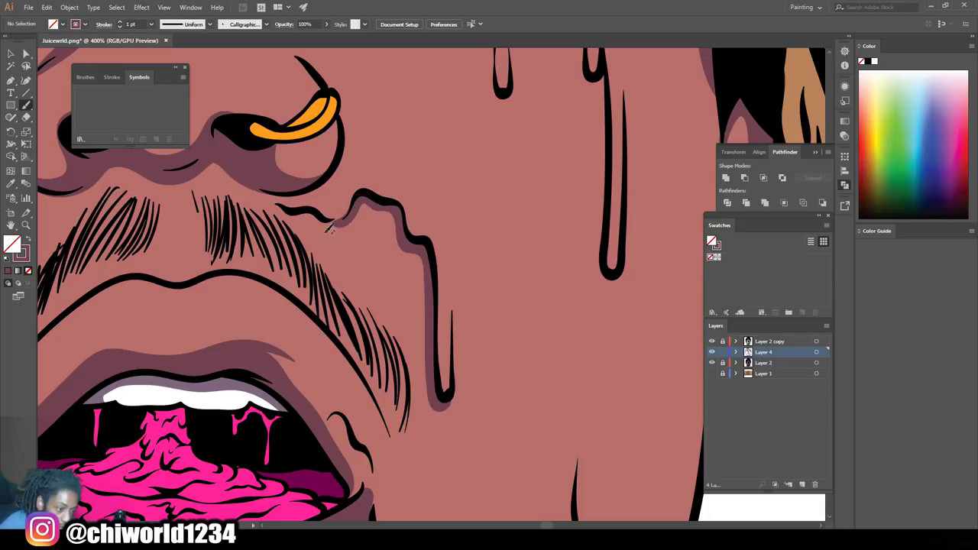
pyautogui.scroll(-4, 419, 314)
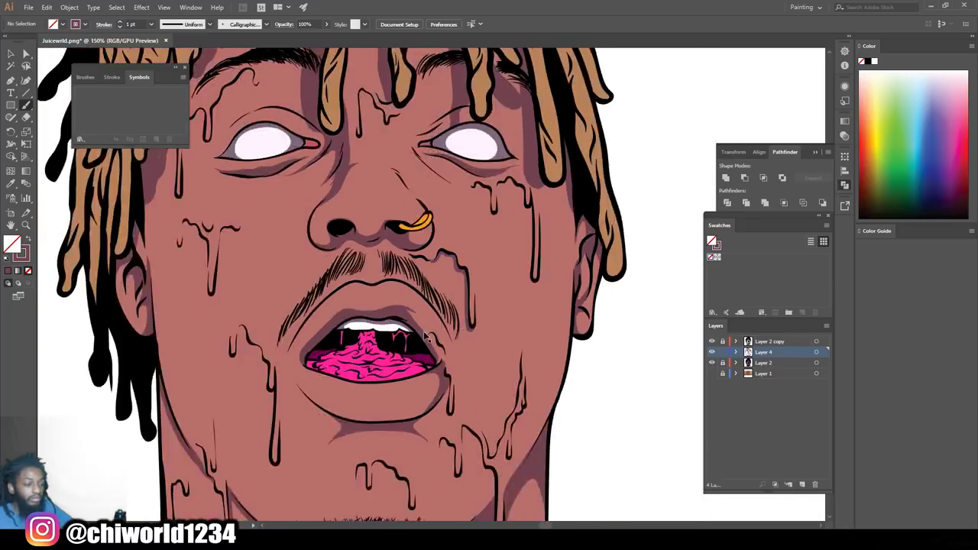
pyautogui.scroll(4, 568, 336)
pyautogui.scroll(1, 569, 333)
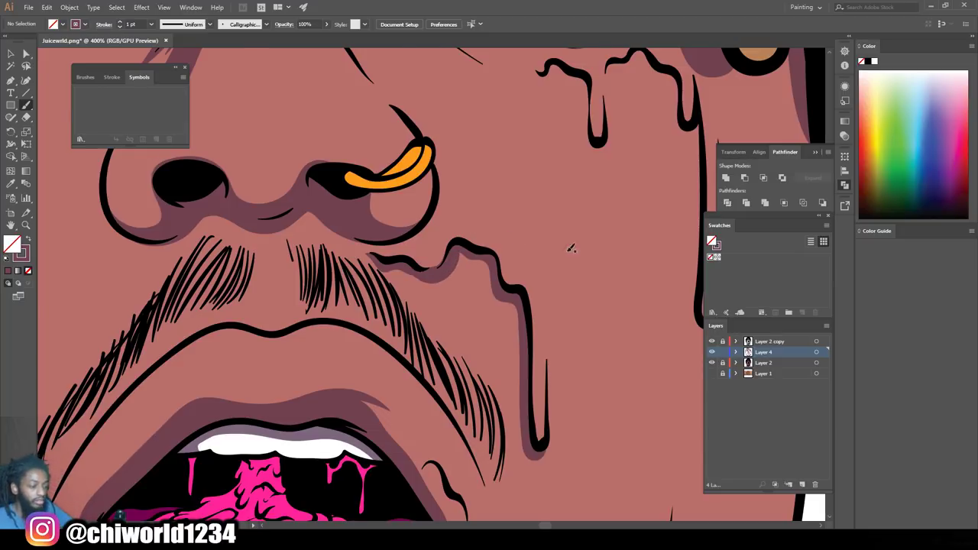
# - Paint plum shadows along the left edges and tips of the drips below the right eye
pyautogui.scroll(-3, 610, 238)
pyautogui.scroll(3, 608, 245)
pyautogui.moveTo(443, 434); pyautogui.dragTo(441, 237)
pyautogui.moveTo(438, 431); pyautogui.dragTo(437, 392)
pyautogui.moveTo(440, 237); pyautogui.dragTo(420, 187)
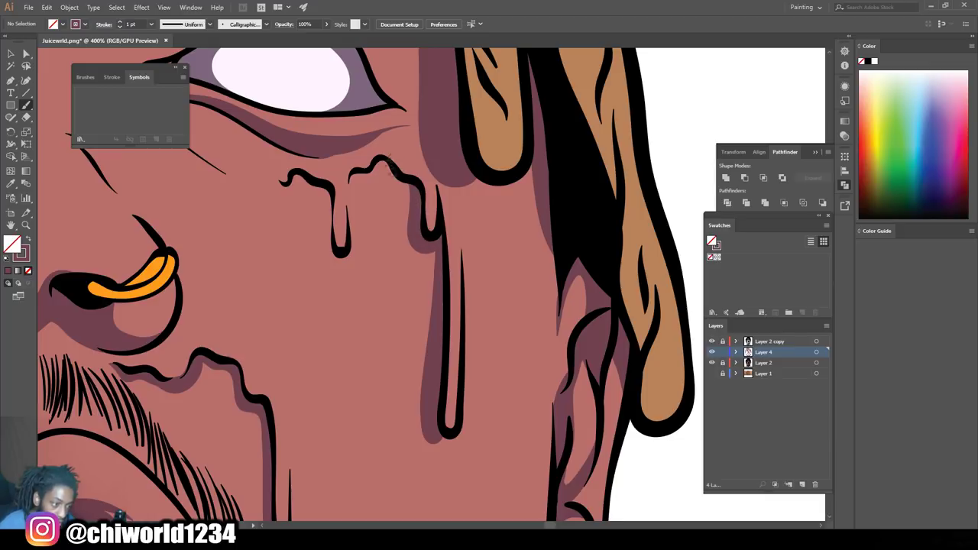
pyautogui.moveTo(347, 251); pyautogui.dragTo(330, 188)
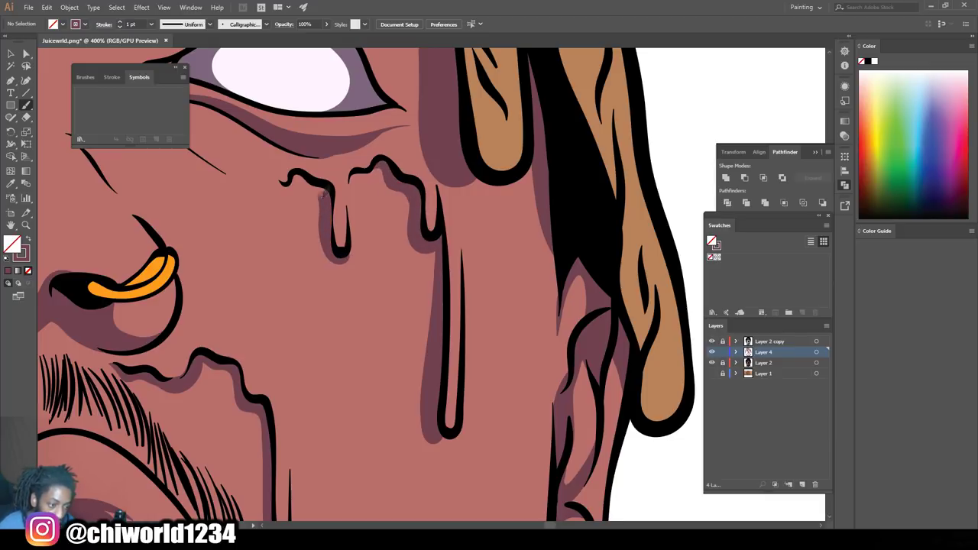
# - Paint a plum shadow beneath and around the drip between the left eyebrow and the left eye
pyautogui.scroll(-4, 515, 395)
pyautogui.hscroll(-4, 515, 395)
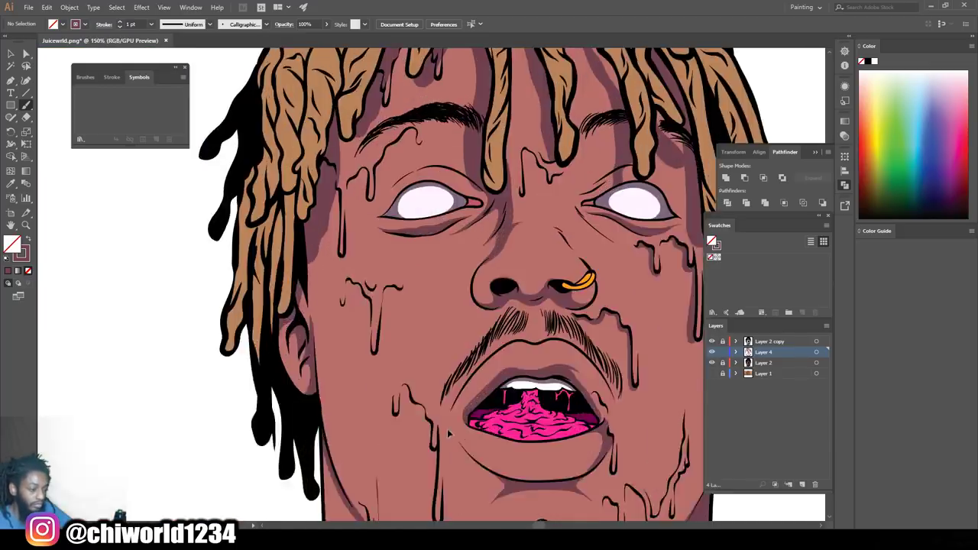
pyautogui.scroll(5, 443, 421)
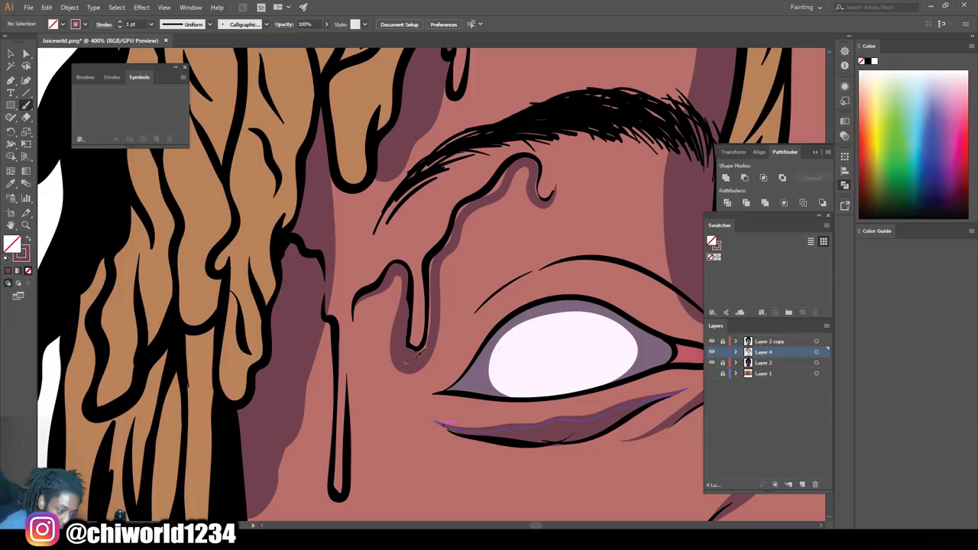
pyautogui.moveTo(434, 266); pyautogui.dragTo(440, 256)
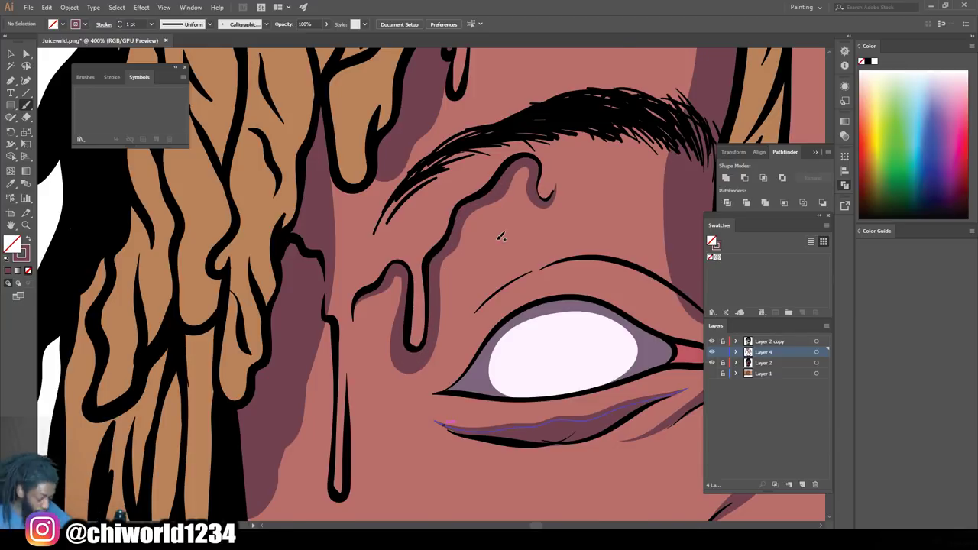
# - Paint plum shadows along the drip between the eyebrows at the top of the nose bridge
pyautogui.scroll(-4, 501, 237)
pyautogui.scroll(5, 458, 180)
pyautogui.moveTo(317, 436)
pyautogui.mouseDown()
pyautogui.moveTo(319, 449)
pyautogui.moveTo(343, 269)
pyautogui.moveTo(424, 378)
pyautogui.moveTo(466, 374)
pyautogui.mouseUp()
pyautogui.moveTo(373, 283); pyautogui.dragTo(333, 263)
pyautogui.moveTo(417, 289); pyautogui.dragTo(457, 280)
# - Paint plum shadows along the two forehead drips under the dreadlocks above the left eyebrow
pyautogui.hotkey('ctrl', '-')
pyautogui.hotkey('ctrl', '-')
pyautogui.hotkey('ctrl', '-')
pyautogui.hotkey('ctrl', '-')
pyautogui.hotkey('ctrl', '-')
pyautogui.hotkey('ctrl', '-')
pyautogui.moveTo(489, 225); pyautogui.dragTo(511, 311)
pyautogui.hotkey('ctrl', '+')
pyautogui.hotkey('ctrl', '+')
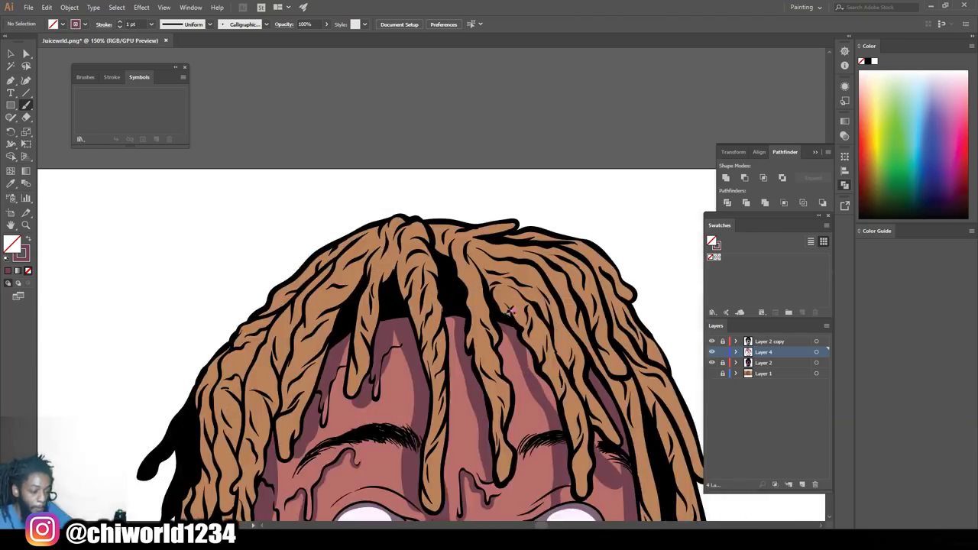
pyautogui.scroll(5, 511, 311)
pyautogui.scroll(-1, 374, 367)
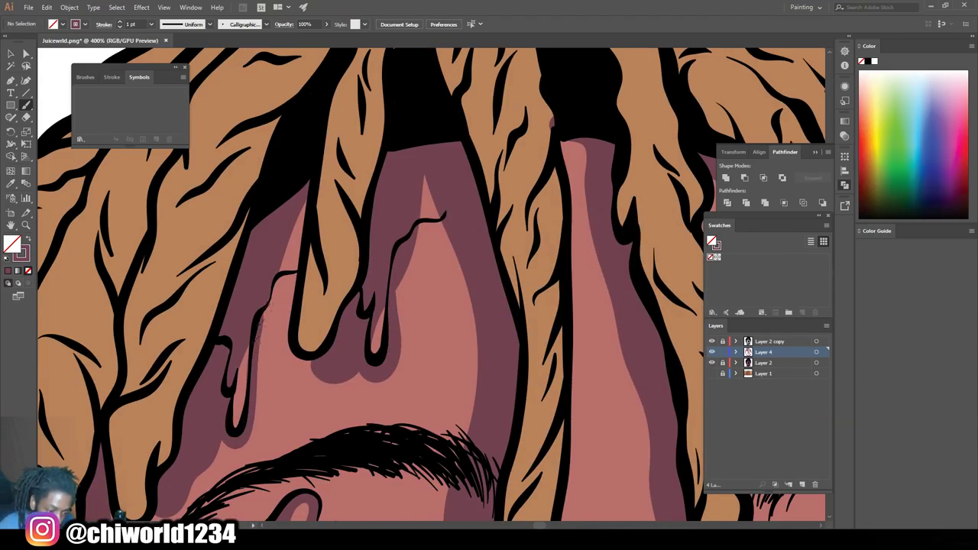
# - Paint plum shadows along the edges of the Y-shaped drip on the left cheek
pyautogui.scroll(-5, 428, 223)
pyautogui.scroll(7, 203, 238)
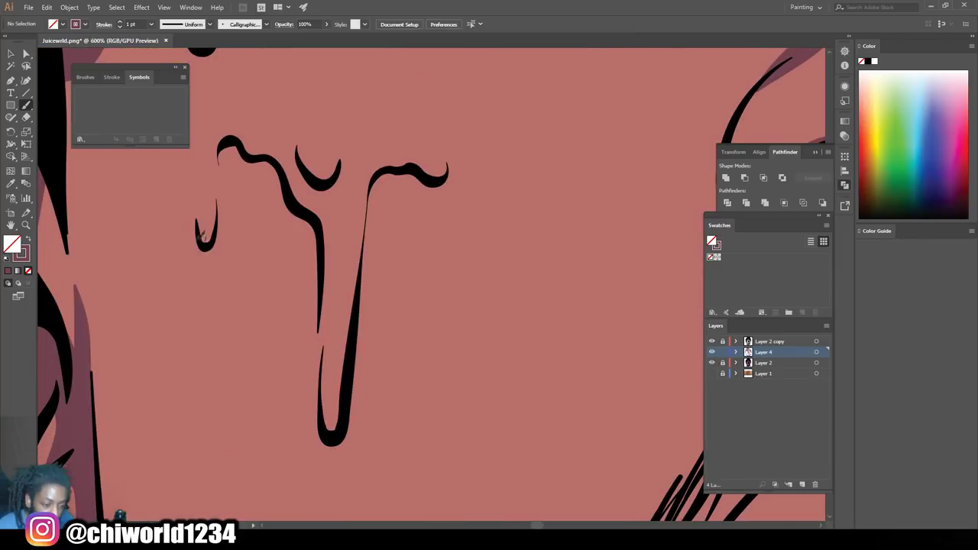
pyautogui.moveTo(331, 452)
pyautogui.mouseDown()
pyautogui.moveTo(310, 234)
pyautogui.moveTo(220, 147)
pyautogui.mouseUp()
pyautogui.moveTo(357, 336)
pyautogui.mouseDown()
pyautogui.moveTo(436, 185)
pyautogui.moveTo(419, 189)
pyautogui.mouseUp()
pyautogui.moveTo(340, 160)
pyautogui.mouseDown()
pyautogui.moveTo(304, 156)
pyautogui.moveTo(336, 161)
pyautogui.mouseUp()
# - Paint a plum shadow along the left edge and tip of the long drip beside the left mouth corner
pyautogui.scroll(-5, 489, 127)
pyautogui.scroll(4, 397, 384)
pyautogui.moveTo(465, 452)
pyautogui.mouseDown()
pyautogui.moveTo(425, 402)
pyautogui.moveTo(447, 262)
pyautogui.moveTo(433, 409)
pyautogui.moveTo(448, 264)
pyautogui.moveTo(424, 208)
pyautogui.moveTo(430, 188)
pyautogui.mouseUp()
pyautogui.moveTo(445, 265); pyautogui.dragTo(436, 209)
pyautogui.moveTo(416, 177); pyautogui.dragTo(377, 116)
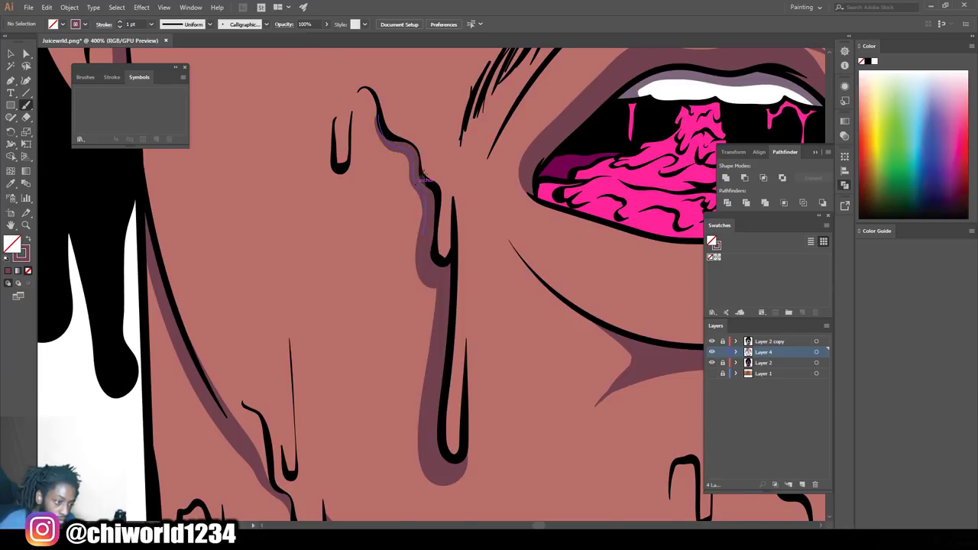
# - Paint plum shadows along the inner edges and tips of the drips on the right side of the chin
pyautogui.scroll(4, 425, 181)
pyautogui.scroll(-5, 566, 384)
pyautogui.scroll(5, 566, 385)
pyautogui.scroll(2, 566, 384)
pyautogui.moveTo(455, 426)
pyautogui.mouseDown()
pyautogui.moveTo(501, 349)
pyautogui.moveTo(443, 191)
pyautogui.moveTo(428, 270)
pyautogui.moveTo(427, 231)
pyautogui.mouseUp()
pyautogui.moveTo(426, 265)
pyautogui.mouseDown()
pyautogui.moveTo(442, 183)
pyautogui.moveTo(461, 197)
pyautogui.moveTo(489, 284)
pyautogui.mouseUp()
pyautogui.moveTo(472, 210)
pyautogui.mouseDown()
pyautogui.moveTo(487, 283)
pyautogui.moveTo(510, 340)
pyautogui.moveTo(484, 395)
pyautogui.mouseUp()
pyautogui.moveTo(490, 286); pyautogui.dragTo(514, 362)
pyautogui.moveTo(424, 300); pyautogui.dragTo(402, 263)
pyautogui.moveTo(377, 211); pyautogui.dragTo(366, 249)
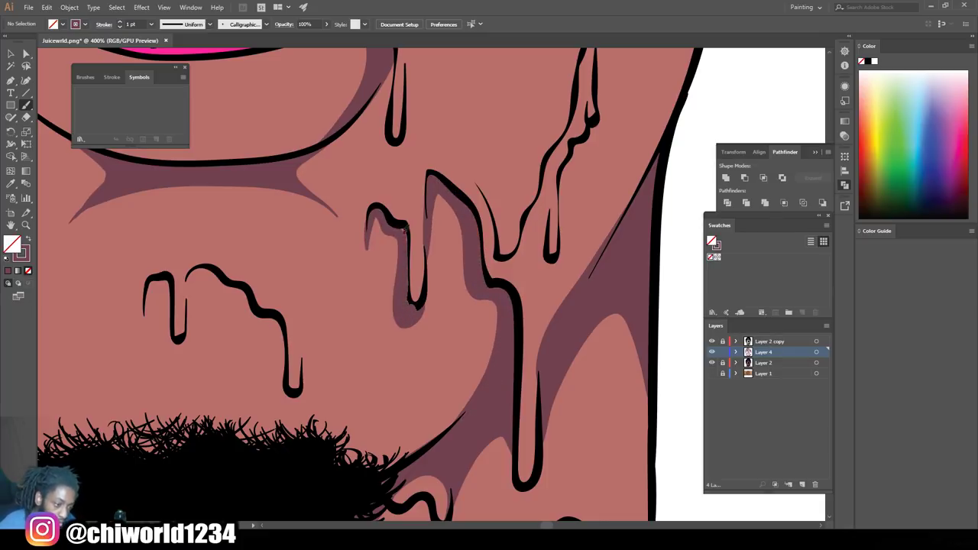
# - Paint and fill in a plum shadow under the drip at the centre of the chin, above the beard
pyautogui.hotkey('ctrl', '-')
pyautogui.hotkey('ctrl', '-')
pyautogui.hotkey('ctrl', '-')
pyautogui.hscroll(-2, 403, 376)
pyautogui.hotkey('ctrl', '=')
pyautogui.hotkey('ctrl', '=')
pyautogui.hotkey('ctrl', '=')
pyautogui.moveTo(446, 394)
pyautogui.mouseDown()
pyautogui.moveTo(404, 329)
pyautogui.moveTo(335, 330)
pyautogui.mouseUp()
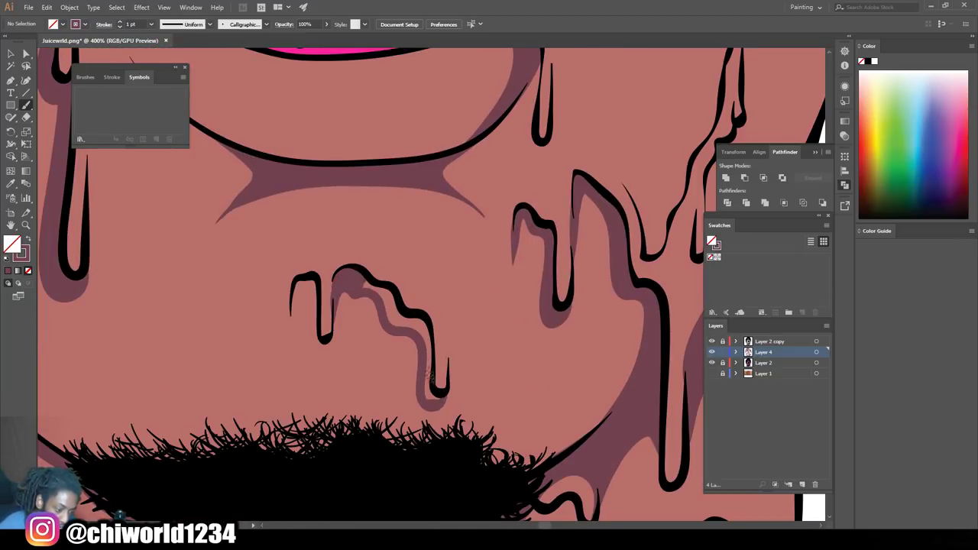
pyautogui.moveTo(432, 341); pyautogui.dragTo(398, 306)
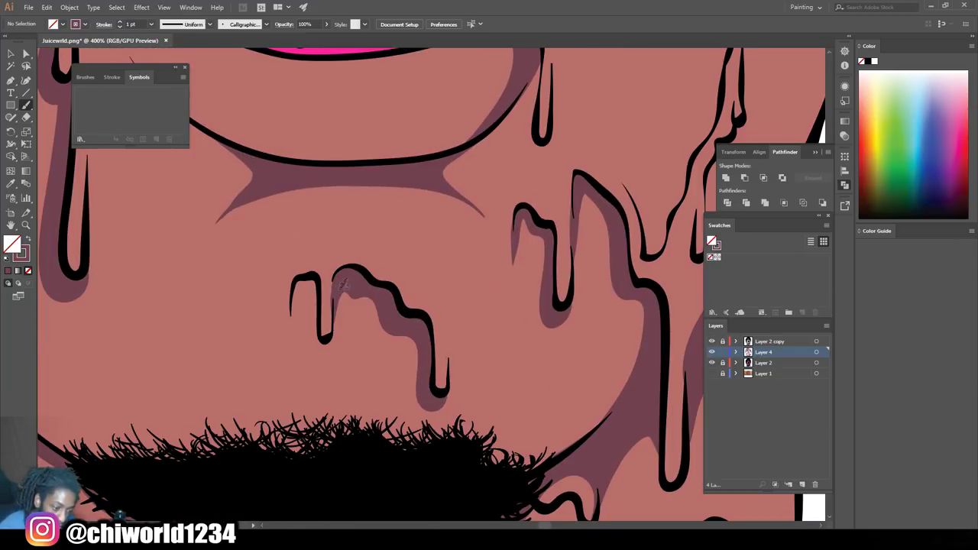
pyautogui.moveTo(342, 283); pyautogui.dragTo(329, 340)
# - Paint plum shadows along the branching drip on the right side of the jaw
pyautogui.scroll(-5, 336, 321)
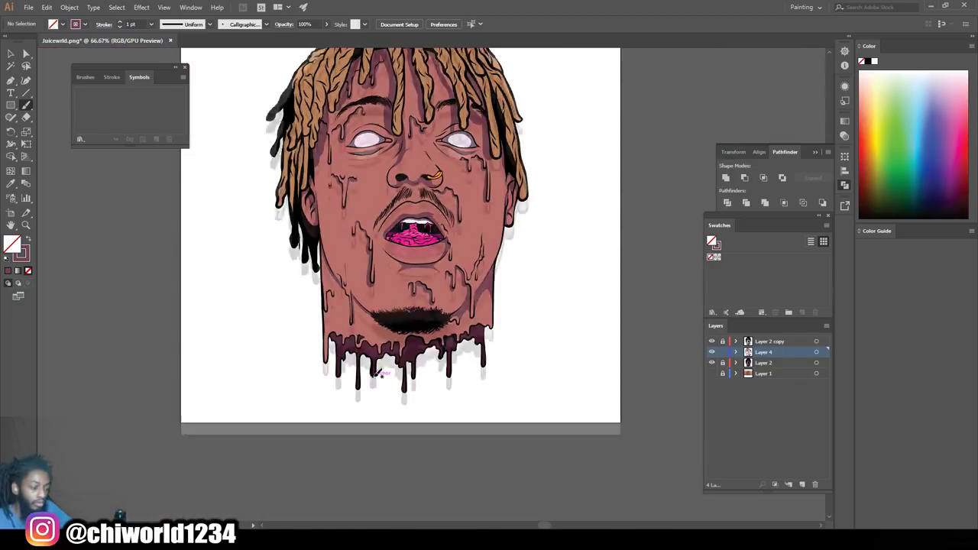
pyautogui.scroll(5, 487, 247)
pyautogui.moveTo(364, 411)
pyautogui.mouseDown()
pyautogui.moveTo(385, 386)
pyautogui.moveTo(373, 426)
pyautogui.moveTo(385, 417)
pyautogui.moveTo(437, 433)
pyautogui.moveTo(443, 348)
pyautogui.moveTo(462, 314)
pyautogui.mouseUp()
pyautogui.moveTo(417, 443); pyautogui.dragTo(429, 445)
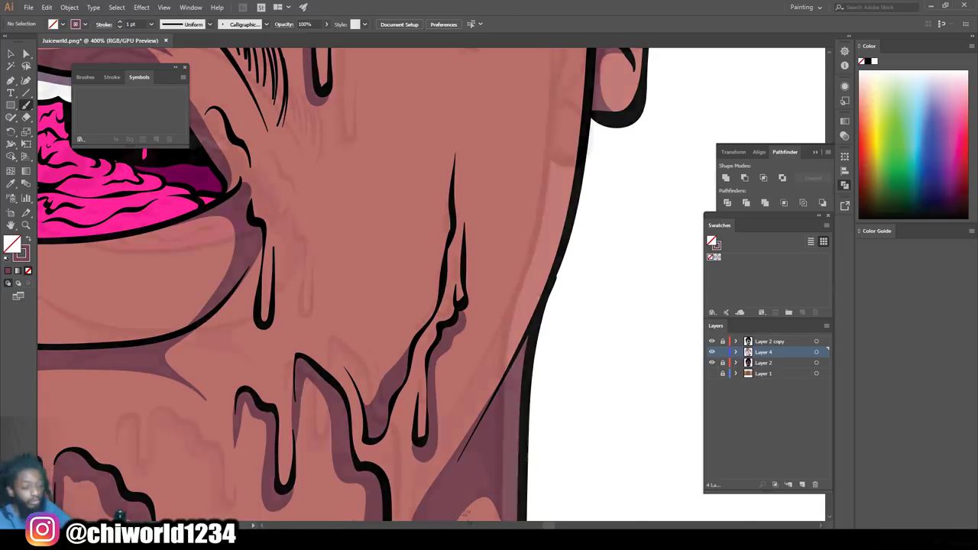
# - Paint plum shadows along the crease on the right side of the nose and around the outer edge of the pierced nostril
pyautogui.scroll(-5, 467, 512)
pyautogui.scroll(2, 471, 467)
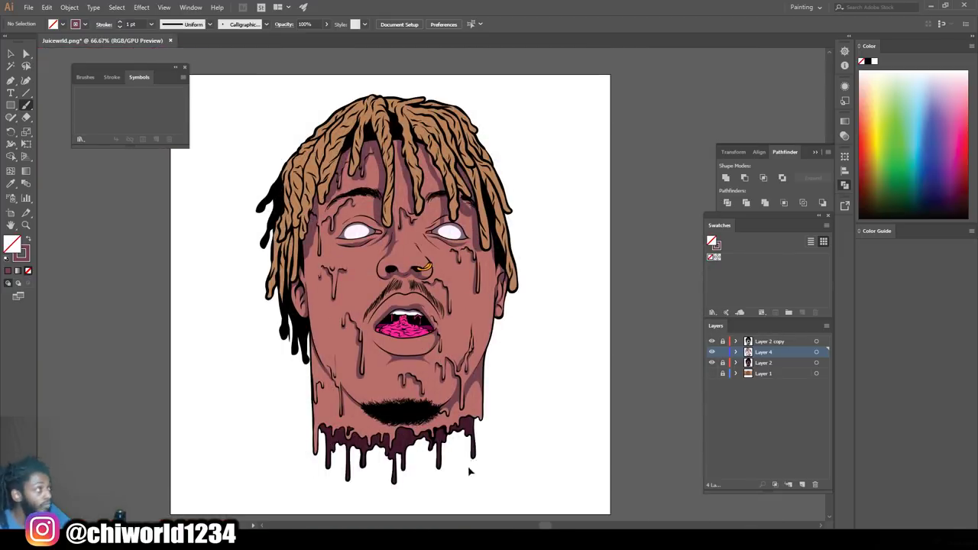
pyautogui.scroll(4, 430, 241)
pyautogui.moveTo(390, 293); pyautogui.dragTo(360, 244)
pyautogui.moveTo(407, 407)
pyautogui.mouseDown()
pyautogui.moveTo(444, 346)
pyautogui.moveTo(407, 307)
pyautogui.mouseUp()
pyautogui.moveTo(407, 406); pyautogui.dragTo(435, 345)
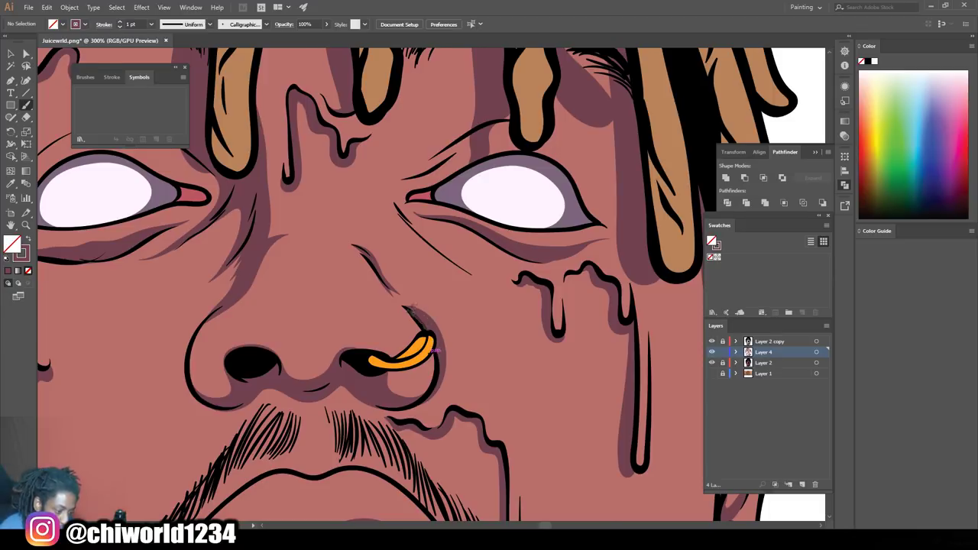
# - Examine the shaded portrait as a whole on the artboard
pyautogui.hotkey('ctrl', '-')
pyautogui.hotkey('ctrl', '-')
pyautogui.hotkey('ctrl', '-')
pyautogui.hotkey('ctrl', '-')
pyautogui.hotkey('ctrl', '=')
pyautogui.hotkey('ctrl', '=')
pyautogui.hotkey('ctrl', '-')
pyautogui.hotkey('ctrl', '-')
pyautogui.hotkey('ctrl', '-')
pyautogui.moveTo(552, 414); pyautogui.dragTo(555, 389)
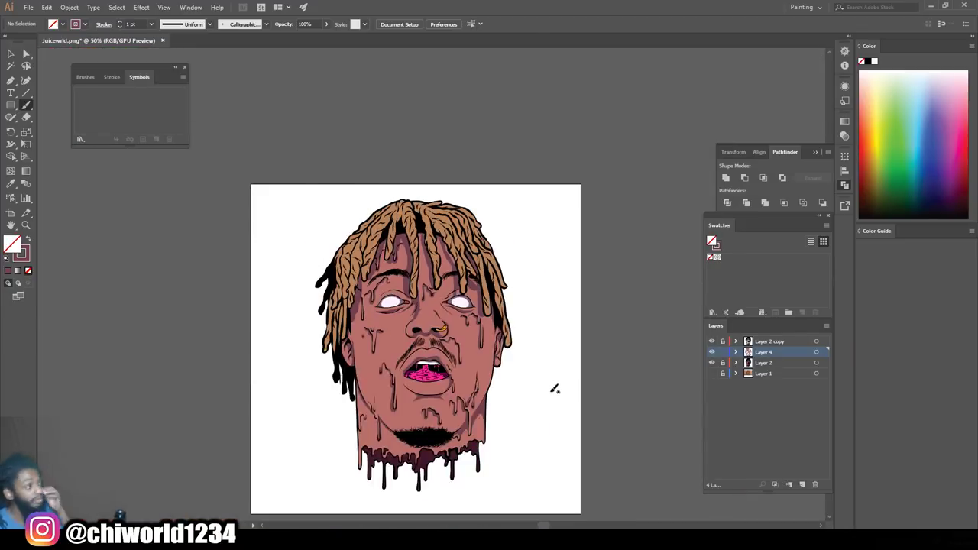
# - Paint plum shadows around the lower lip and both mouth corners, and along the drip beside the right corner
pyautogui.scroll(4, 410, 385)
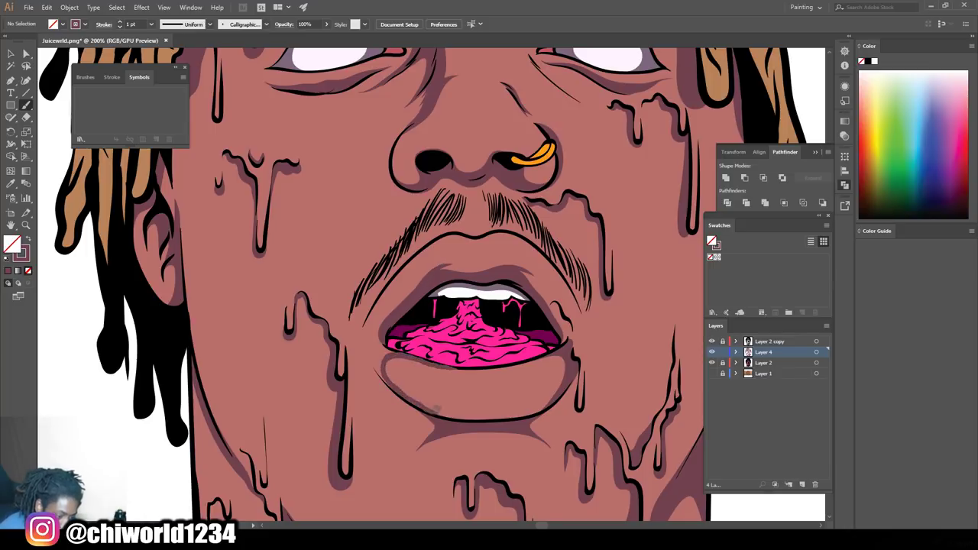
pyautogui.moveTo(567, 374)
pyautogui.mouseDown()
pyautogui.moveTo(424, 404)
pyautogui.moveTo(373, 362)
pyautogui.moveTo(367, 309)
pyautogui.mouseUp()
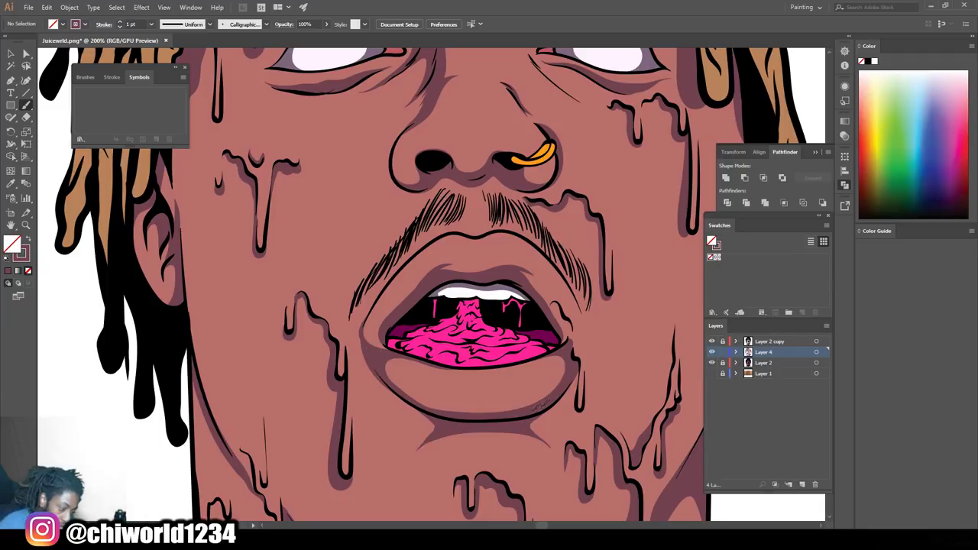
pyautogui.scroll(2, 544, 409)
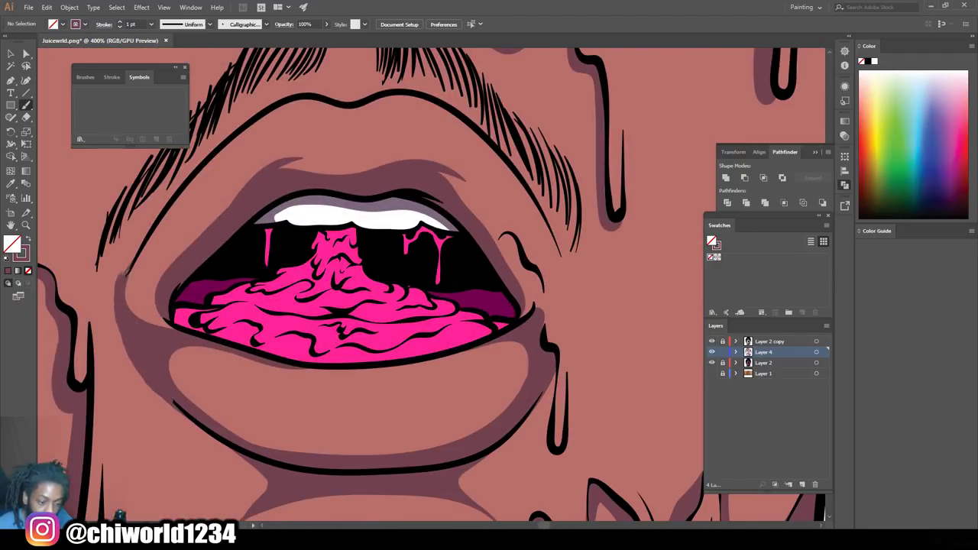
pyautogui.moveTo(142, 244); pyautogui.dragTo(164, 320)
pyautogui.moveTo(546, 392)
pyautogui.mouseDown()
pyautogui.moveTo(555, 458)
pyautogui.moveTo(554, 371)
pyautogui.mouseUp()
pyautogui.moveTo(531, 318); pyautogui.dragTo(530, 262)
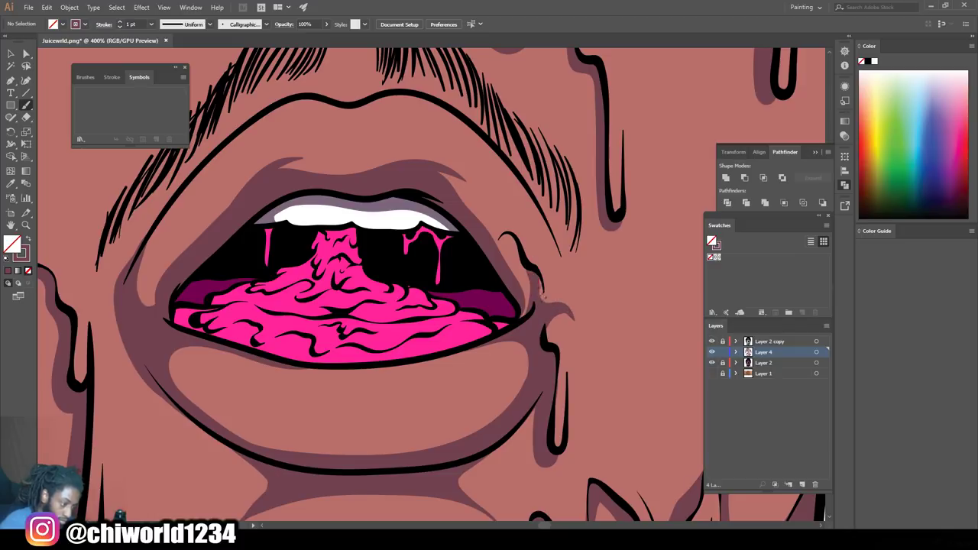
# - Paint a plum shadow along the long crease running below the inner corner of the right eye
pyautogui.scroll(-5, 633, 334)
pyautogui.scroll(1, 621, 328)
pyautogui.scroll(4, 621, 328)
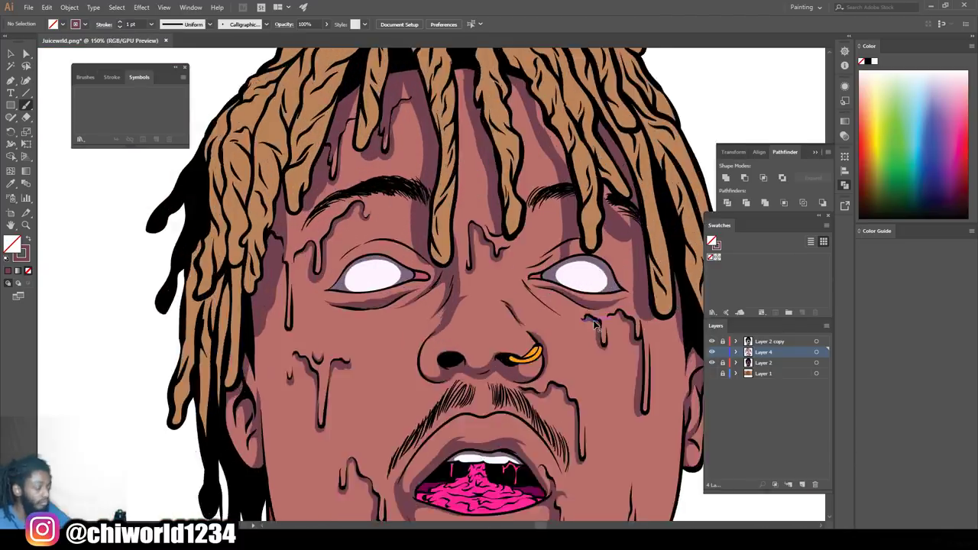
pyautogui.scroll(-3, 664, 353)
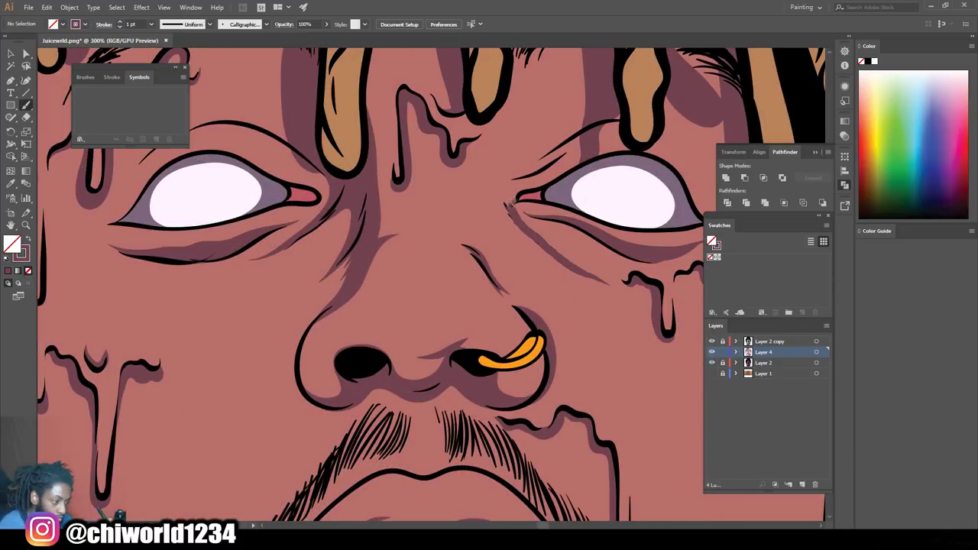
# - Paint plum shadows above the outer corner of the left eye and along its upper eyelid crease
pyautogui.scroll(-2, 552, 162)
pyautogui.scroll(6, 450, 256)
pyautogui.scroll(1, 451, 229)
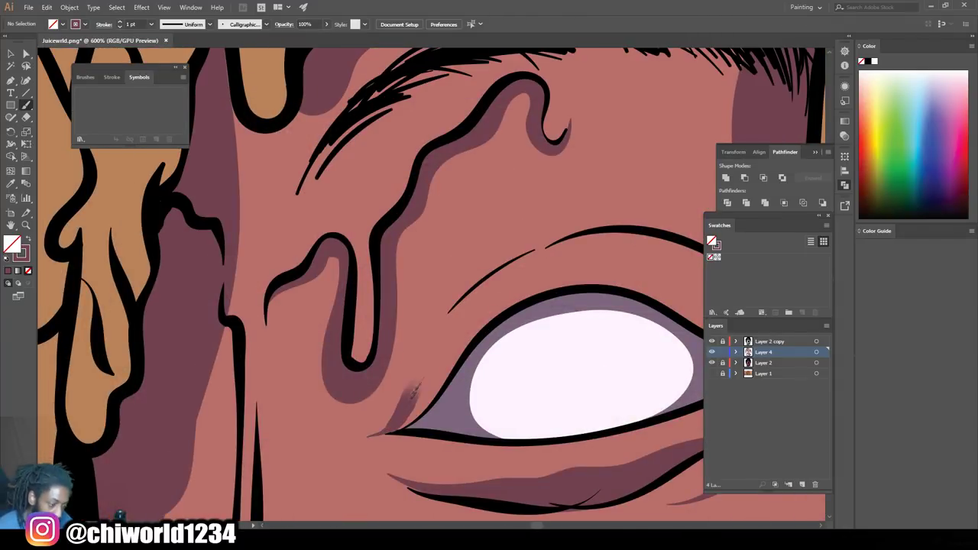
pyautogui.moveTo(601, 236); pyautogui.dragTo(646, 235)
pyautogui.moveTo(635, 290)
pyautogui.mouseDown()
pyautogui.moveTo(541, 289)
pyautogui.moveTo(477, 329)
pyautogui.moveTo(419, 413)
pyautogui.moveTo(502, 287)
pyautogui.mouseUp()
# - Paint a plum shadow above the right eye, from its outer corner along the upper eyelid
pyautogui.scroll(-5, 571, 369)
pyautogui.scroll(5, 504, 286)
pyautogui.moveTo(527, 438)
pyautogui.mouseDown()
pyautogui.moveTo(435, 256)
pyautogui.moveTo(400, 229)
pyautogui.moveTo(487, 412)
pyautogui.mouseUp()
pyautogui.moveTo(460, 335)
pyautogui.mouseDown()
pyautogui.moveTo(413, 255)
pyautogui.moveTo(449, 299)
pyautogui.mouseUp()
# - Sample the brown fill colour of the dreadlocks with the Eyedropper
pyautogui.scroll(-8, 431, 291)
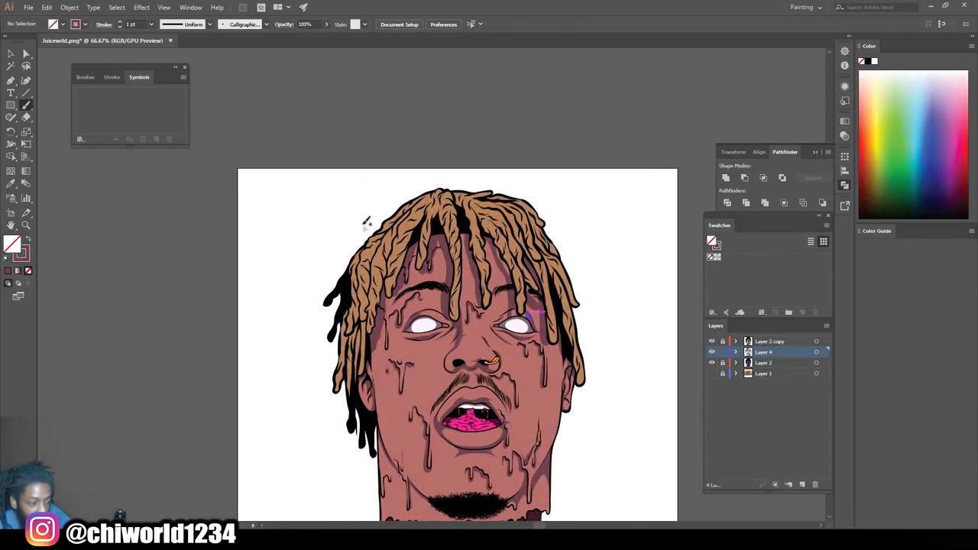
pyautogui.scroll(3, 366, 221)
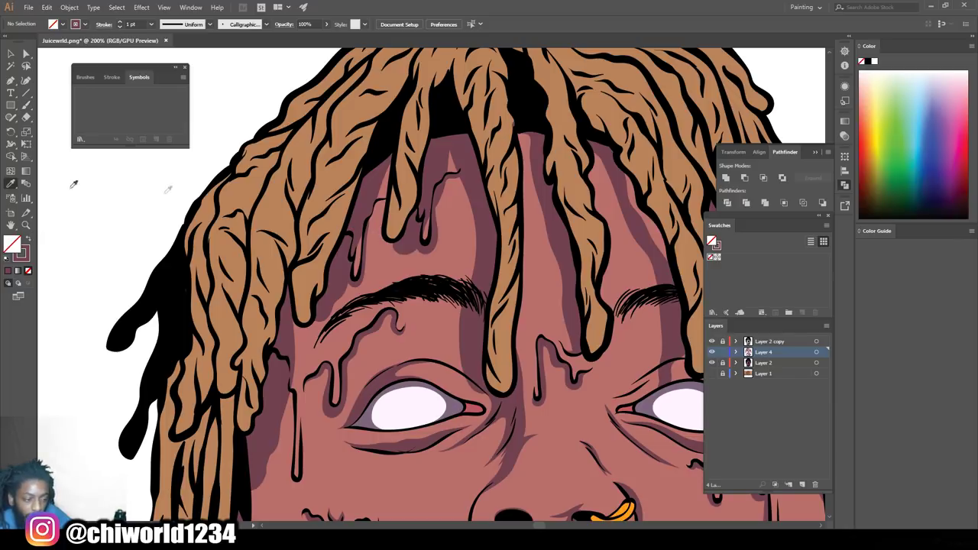
pyautogui.click(271, 212)
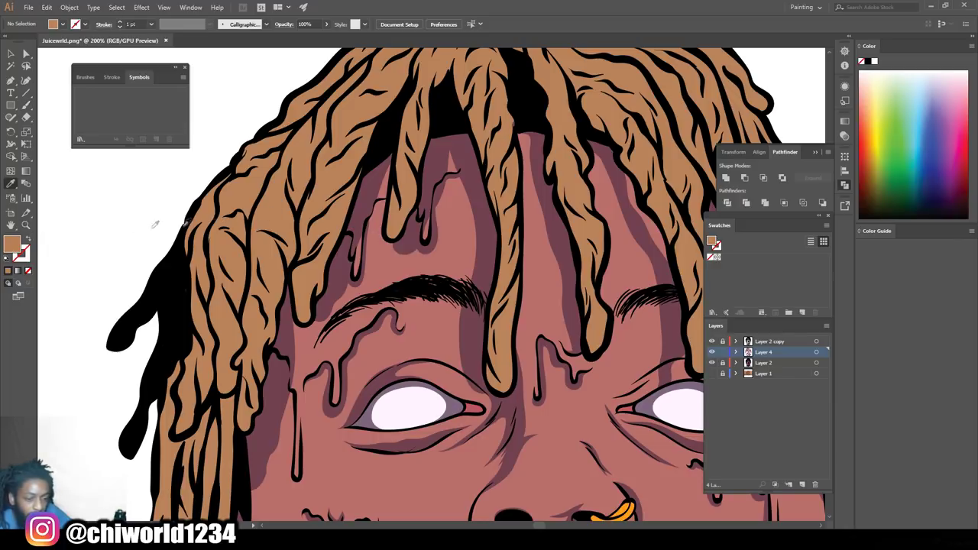
# - Darken the sampled dreadlock fill colour to the reddish brown #704334
pyautogui.doubleClick(13, 246)
pyautogui.moveTo(608, 330); pyautogui.dragTo(611, 359)
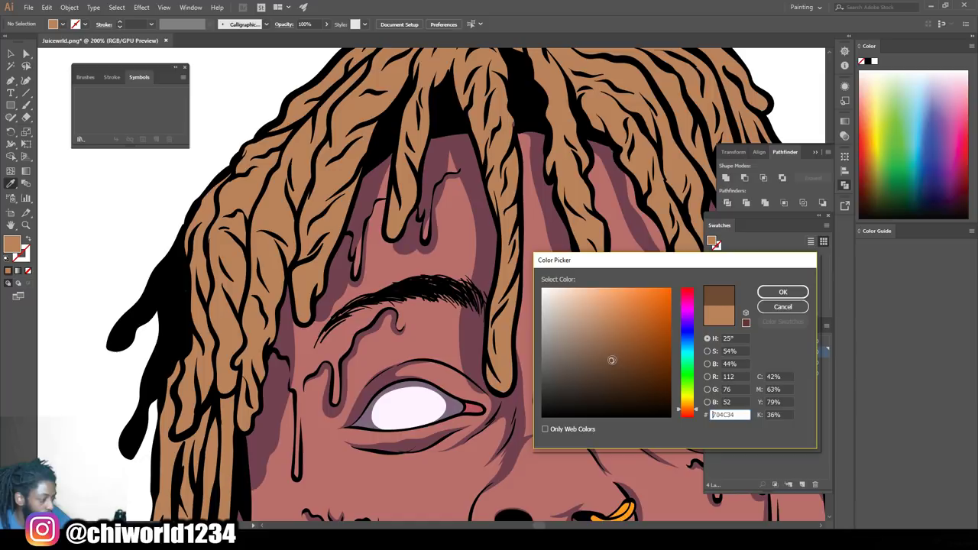
pyautogui.moveTo(691, 406); pyautogui.dragTo(695, 416)
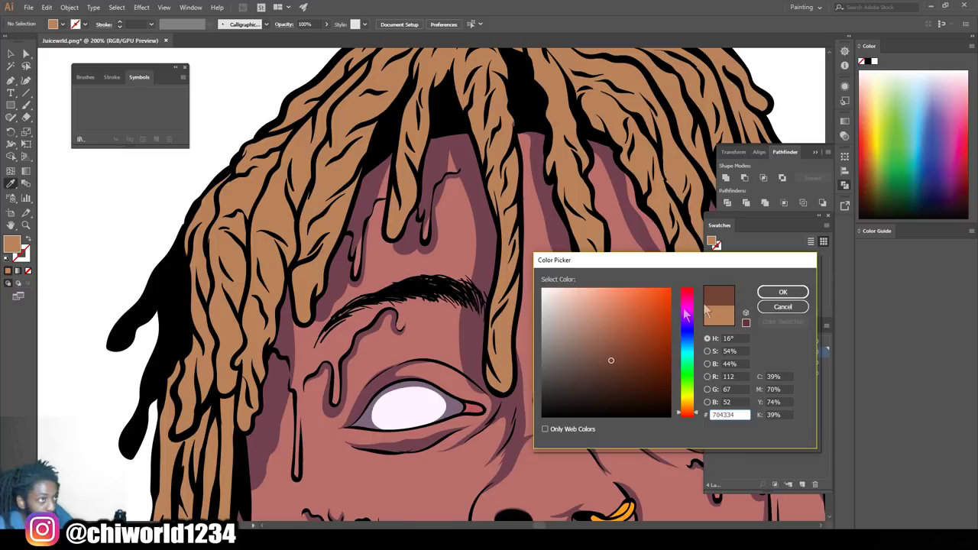
pyautogui.click(775, 292)
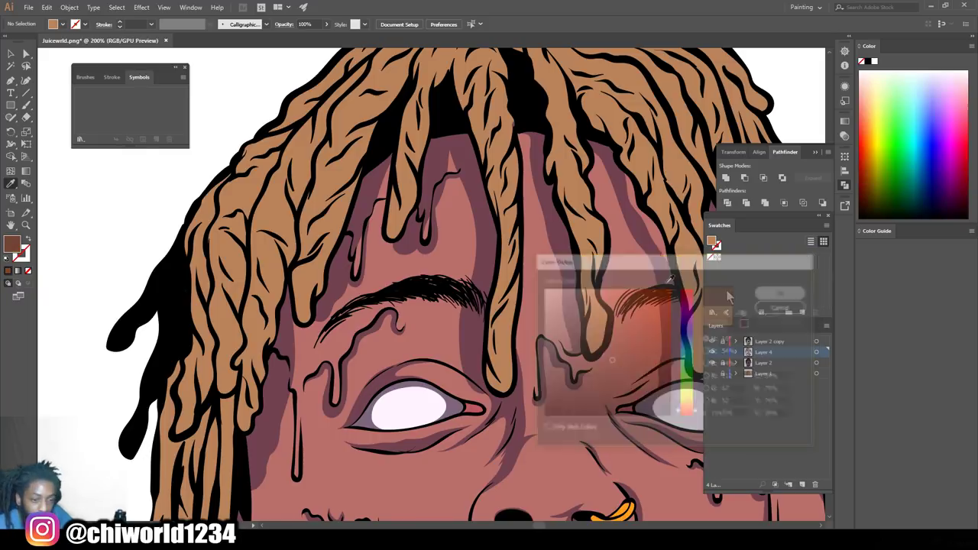
# - Paint thin dark brown shadow strokes down the long central dreadlock and make the brown the stroke colour with no fill
pyautogui.hotkey('ctrl', '-')
pyautogui.hscroll(3, 470, 266)
pyautogui.hotkey('ctrl', '=')
pyautogui.hotkey('ctrl', '=')
pyautogui.scroll(3, 473, 264)
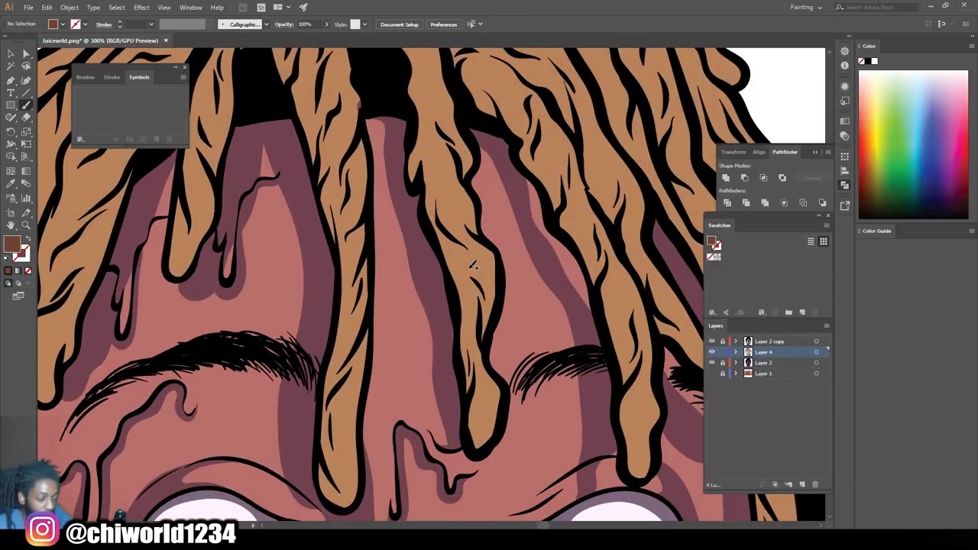
pyautogui.scroll(-3, 470, 269)
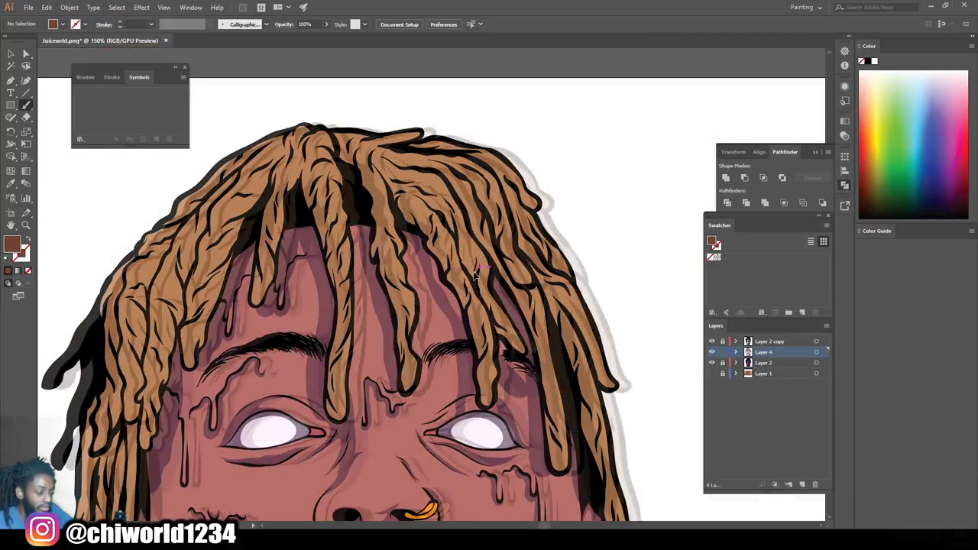
pyautogui.scroll(3, 475, 268)
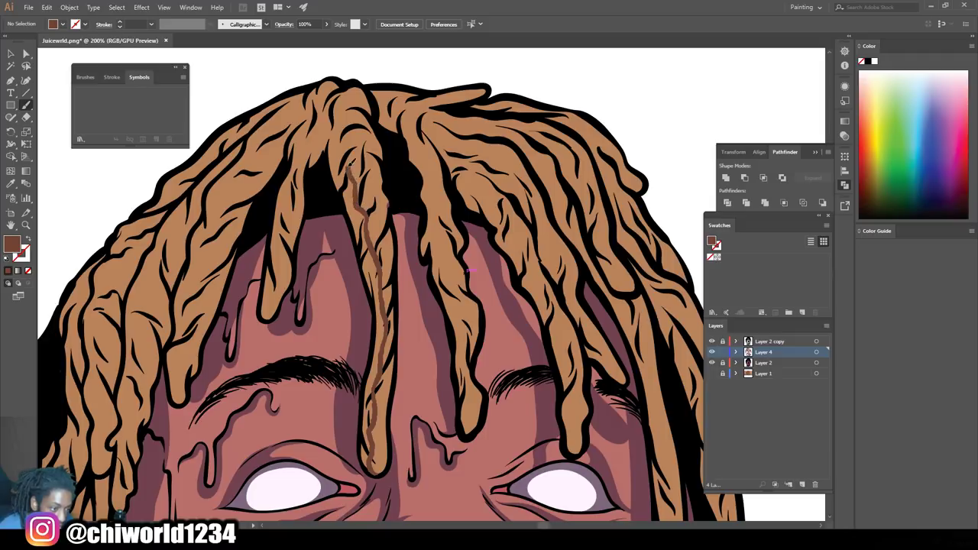
pyautogui.hotkey('shift', 'x')
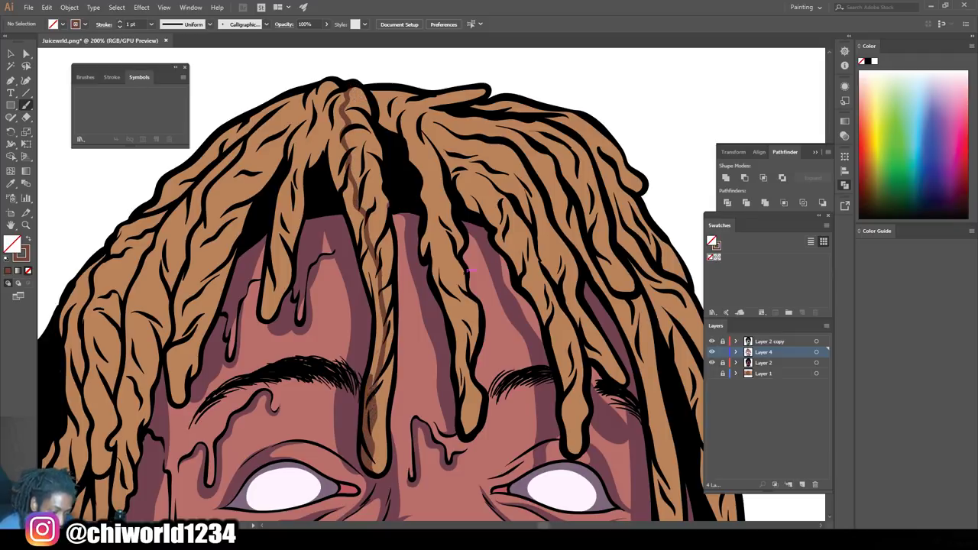
pyautogui.hotkey('ctrl', '-')
pyautogui.hotkey('ctrl', '-')
pyautogui.hotkey('ctrl', '+')
pyautogui.hotkey('ctrl', '+')
pyautogui.hotkey('ctrl', '+')
pyautogui.moveTo(453, 383); pyautogui.dragTo(438, 456)
# - Set the stroke weight to 3 pt and paint a wider shadow along the central dreadlock up to its root
pyautogui.click(151, 25)
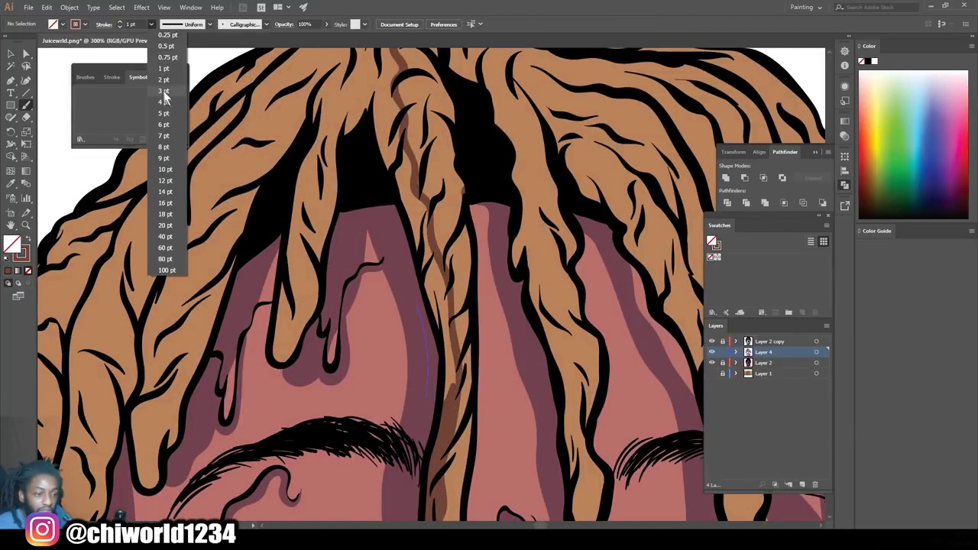
pyautogui.click(163, 91)
pyautogui.moveTo(452, 398); pyautogui.dragTo(391, 153)
pyautogui.moveTo(391, 153); pyautogui.dragTo(385, 130)
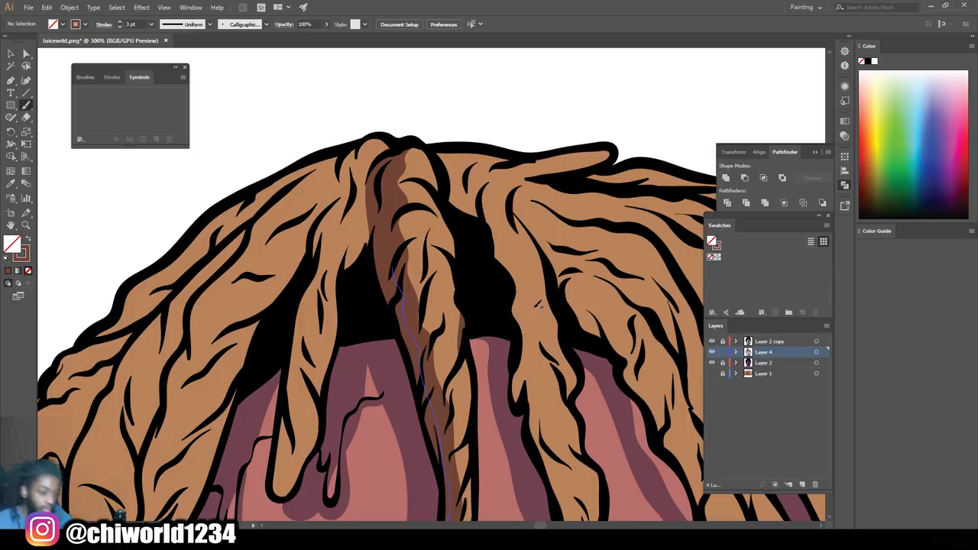
pyautogui.scroll(-4, 429, 289)
pyautogui.scroll(4, 477, 331)
pyautogui.scroll(-1, 458, 367)
# - Paint a dark brown shadow along the dreadlock just right of the central one, up to its root at the parting
pyautogui.moveTo(416, 460)
pyautogui.mouseDown()
pyautogui.moveTo(411, 353)
pyautogui.moveTo(366, 175)
pyautogui.mouseUp()
pyautogui.scroll(2, 366, 320)
pyautogui.moveTo(362, 330)
pyautogui.mouseDown()
pyautogui.moveTo(355, 231)
pyautogui.moveTo(308, 98)
pyautogui.moveTo(276, 78)
pyautogui.mouseUp()
pyautogui.scroll(1, 267, 115)
pyautogui.scroll(1, 265, 134)
pyautogui.moveTo(238, 229); pyautogui.dragTo(277, 182)
pyautogui.moveTo(305, 249); pyautogui.dragTo(284, 212)
# - Paint dark brown shadows along the short dreadlock left of the central one and the longer lock beside it, up to the crown
pyautogui.hotkey('ctrl', '-')
pyautogui.hotkey('ctrl', '-')
pyautogui.hotkey('ctrl', '-')
pyautogui.hotkey('ctrl', '-')
pyautogui.hotkey('ctrl', '-')
pyautogui.hscroll(-1, 451, 475)
pyautogui.hotkey('ctrl', '=')
pyautogui.hotkey('ctrl', '=')
pyautogui.hotkey('ctrl', '=')
pyautogui.hotkey('ctrl', '=')
pyautogui.moveTo(377, 444)
pyautogui.mouseDown()
pyautogui.moveTo(394, 333)
pyautogui.moveTo(432, 218)
pyautogui.moveTo(444, 211)
pyautogui.mouseUp()
pyautogui.scroll(-1, 298, 440)
pyautogui.moveTo(288, 467)
pyautogui.mouseDown()
pyautogui.moveTo(278, 420)
pyautogui.moveTo(412, 166)
pyautogui.mouseUp()
pyautogui.moveTo(286, 460)
pyautogui.mouseDown()
pyautogui.moveTo(295, 345)
pyautogui.moveTo(355, 216)
pyautogui.moveTo(428, 151)
pyautogui.mouseUp()
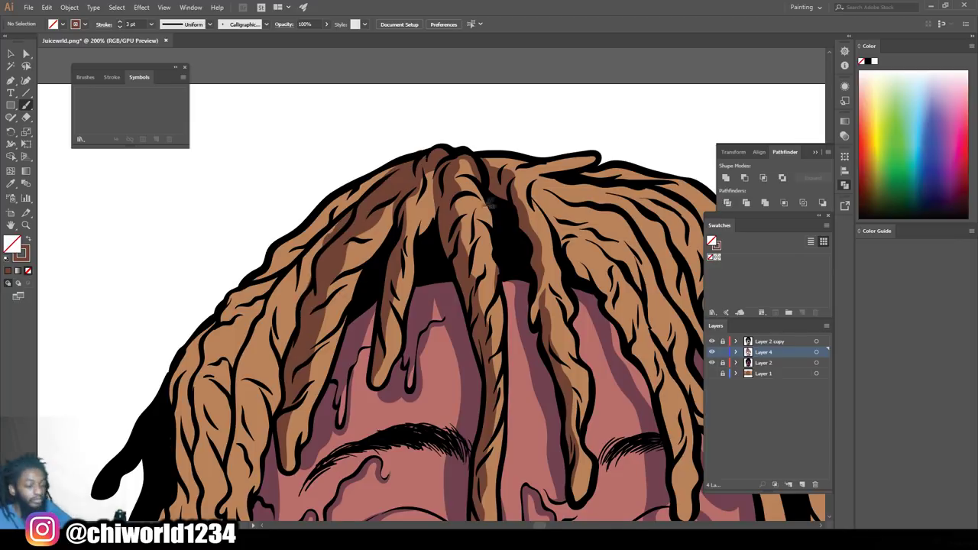
# - Paint dark brown shadows along the next dreadlocks toward the left temple, from their tips up to the crown
pyautogui.hotkey('ctrl', '-')
pyautogui.hotkey('ctrl', '-')
pyautogui.hotkey('ctrl', '-')
pyautogui.hotkey('ctrl', '-')
pyautogui.hotkey('ctrl', '=')
pyautogui.moveTo(441, 247); pyautogui.dragTo(506, 214)
pyautogui.hotkey('ctrl', '=')
pyautogui.hotkey('ctrl', '=')
pyautogui.moveTo(423, 429)
pyautogui.mouseDown()
pyautogui.moveTo(473, 223)
pyautogui.moveTo(504, 170)
pyautogui.mouseUp()
pyautogui.moveTo(424, 382); pyautogui.dragTo(468, 205)
pyautogui.moveTo(413, 405)
pyautogui.mouseDown()
pyautogui.moveTo(406, 328)
pyautogui.moveTo(507, 157)
pyautogui.moveTo(546, 129)
pyautogui.mouseUp()
pyautogui.moveTo(451, 207); pyautogui.dragTo(402, 289)
# - Paint dark brown shadows along the outer dreadlocks on the left side of the head, including the thin strands hanging beside the face
pyautogui.hotkey('ctrl', '-')
pyautogui.hotkey('ctrl', '-')
pyautogui.hotkey('ctrl', '-')
pyautogui.hotkey('ctrl', '-')
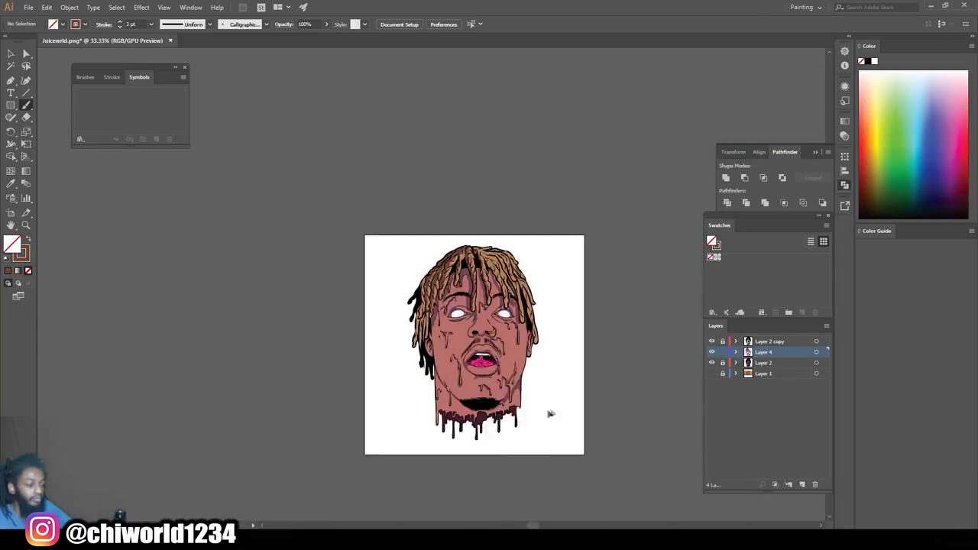
pyautogui.hotkey('ctrl', '=')
pyautogui.hotkey('ctrl', '=')
pyautogui.hotkey('ctrl', '=')
pyautogui.moveTo(550, 413); pyautogui.dragTo(617, 352)
pyautogui.hotkey('ctrl', '=')
pyautogui.hotkey('ctrl', '=')
pyautogui.moveTo(553, 436); pyautogui.dragTo(553, 413)
pyautogui.moveTo(528, 440); pyautogui.dragTo(542, 281)
pyautogui.moveTo(516, 464); pyautogui.dragTo(523, 295)
pyautogui.moveTo(501, 515)
pyautogui.mouseDown()
pyautogui.moveTo(497, 469)
pyautogui.moveTo(520, 295)
pyautogui.mouseUp()
pyautogui.moveTo(460, 486); pyautogui.dragTo(484, 340)
pyautogui.moveTo(469, 422); pyautogui.dragTo(500, 251)
pyautogui.scroll(2, 525, 351)
pyautogui.moveTo(520, 348); pyautogui.dragTo(506, 231)
pyautogui.scroll(2, 510, 305)
pyautogui.moveTo(504, 330); pyautogui.dragTo(524, 232)
pyautogui.moveTo(503, 278); pyautogui.dragTo(525, 228)
pyautogui.scroll(1, 573, 204)
pyautogui.scroll(-5, 596, 191)
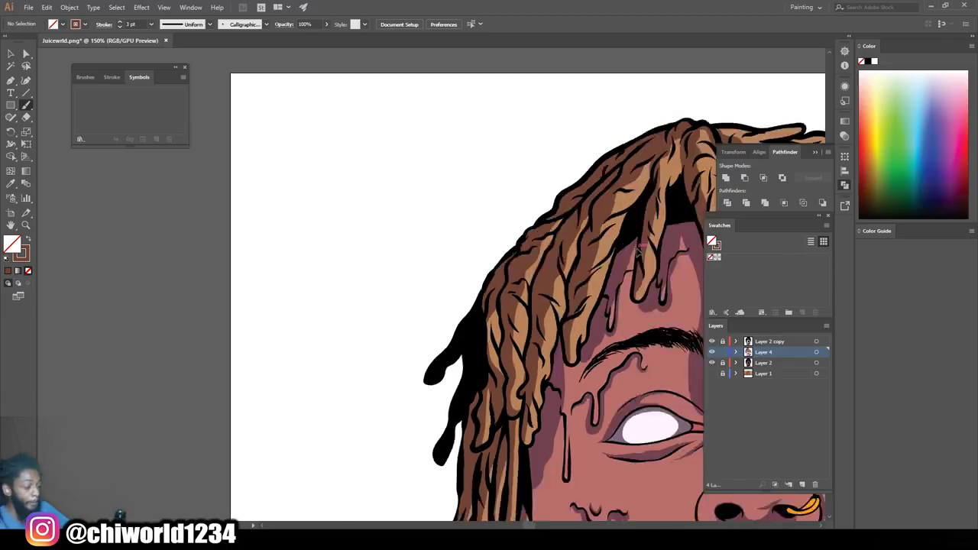
# - Paint dark brown shadows along the dreadlock hanging over the right eye and the lock beside it ending at the right eyebrow
pyautogui.scroll(4, 617, 262)
pyautogui.scroll(1, 486, 460)
pyautogui.moveTo(486, 488)
pyautogui.mouseDown()
pyautogui.moveTo(466, 398)
pyautogui.moveTo(424, 296)
pyautogui.moveTo(336, 155)
pyautogui.mouseUp()
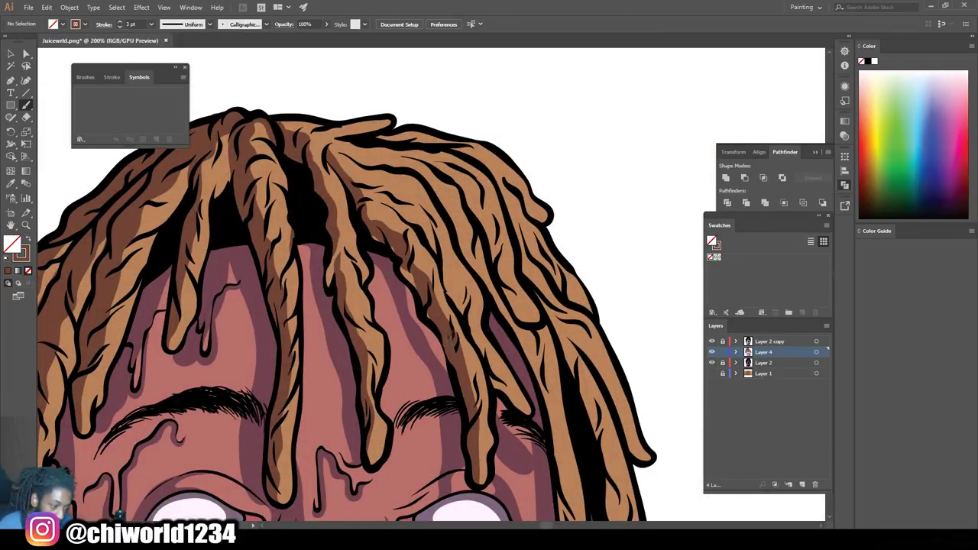
pyautogui.scroll(2, 465, 294)
pyautogui.moveTo(526, 472)
pyautogui.mouseDown()
pyautogui.moveTo(444, 314)
pyautogui.moveTo(347, 233)
pyautogui.mouseUp()
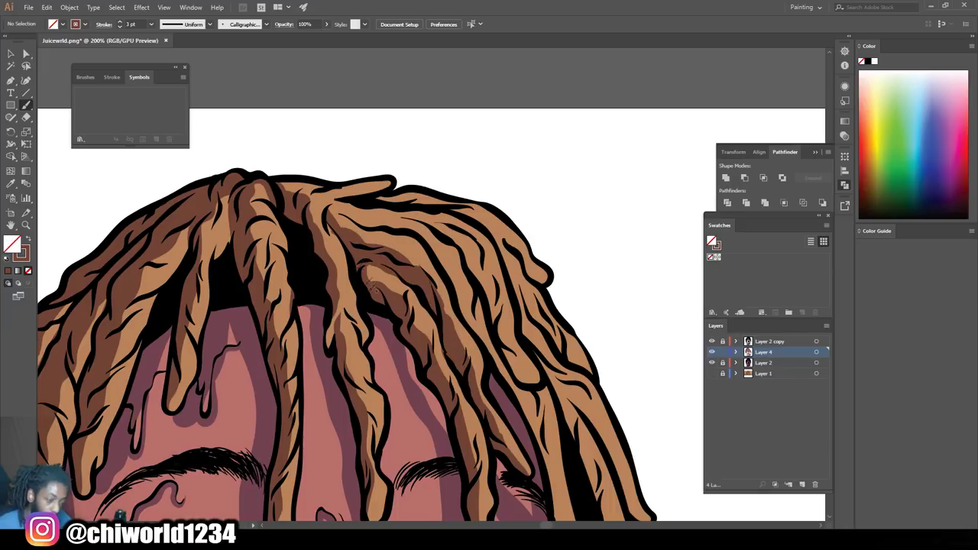
# - Paint a dark brown shadow along the long dreadlock hanging past the outer corner of the right eye
pyautogui.scroll(-1, 405, 292)
pyautogui.scroll(1, 405, 293)
pyautogui.scroll(-2, 526, 295)
pyautogui.scroll(-1, 489, 336)
pyautogui.moveTo(430, 418)
pyautogui.mouseDown()
pyautogui.moveTo(396, 240)
pyautogui.moveTo(340, 153)
pyautogui.mouseUp()
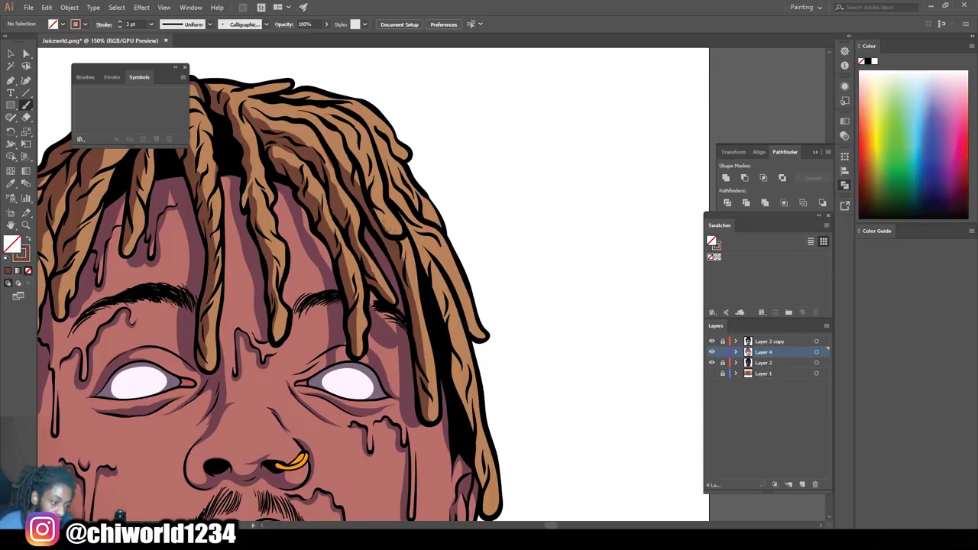
# - Paint dark brown shadows along the locks right of the parting and at the base of the short lock on the crown
pyautogui.scroll(1, 396, 237)
pyautogui.moveTo(393, 288)
pyautogui.mouseDown()
pyautogui.moveTo(288, 174)
pyautogui.moveTo(248, 159)
pyautogui.mouseUp()
pyautogui.scroll(1, 261, 240)
pyautogui.moveTo(287, 255); pyautogui.dragTo(220, 220)
pyautogui.moveTo(290, 222)
pyautogui.mouseDown()
pyautogui.moveTo(246, 222)
pyautogui.moveTo(210, 207)
pyautogui.moveTo(237, 217)
pyautogui.mouseUp()
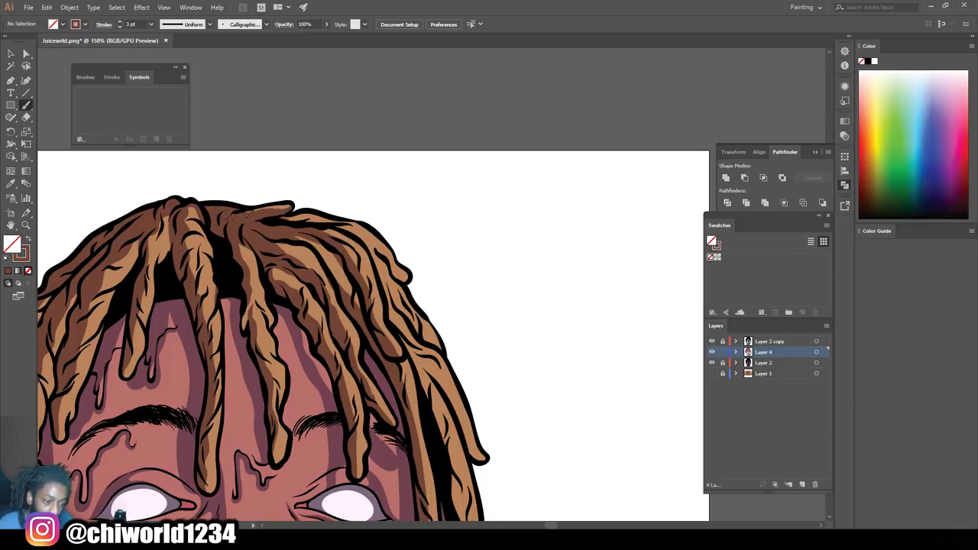
# - Paint dark brown shadows along the outermost dreadlocks on the right side of the head
pyautogui.scroll(-3, 446, 302)
pyautogui.scroll(3, 462, 291)
pyautogui.moveTo(428, 452); pyautogui.dragTo(408, 349)
pyautogui.scroll(2, 355, 199)
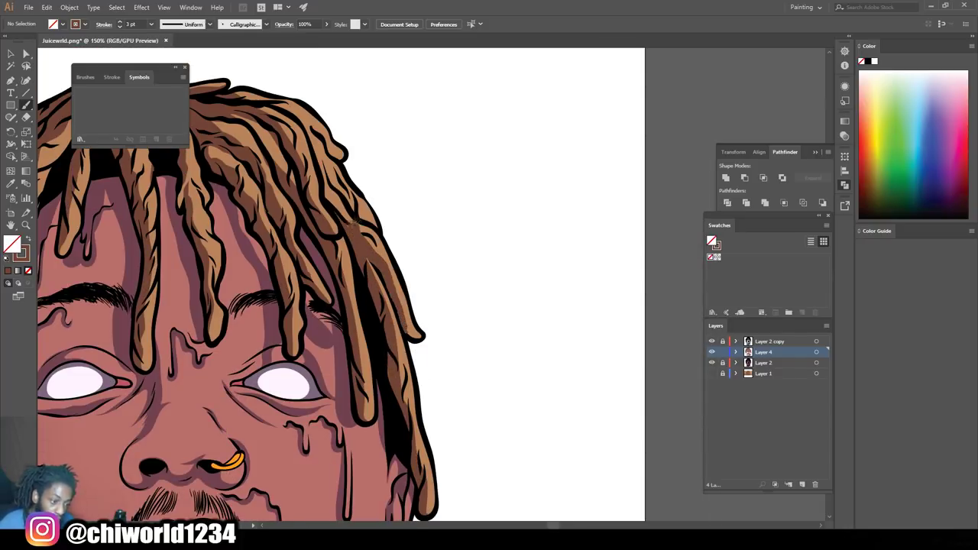
pyautogui.scroll(2, 328, 191)
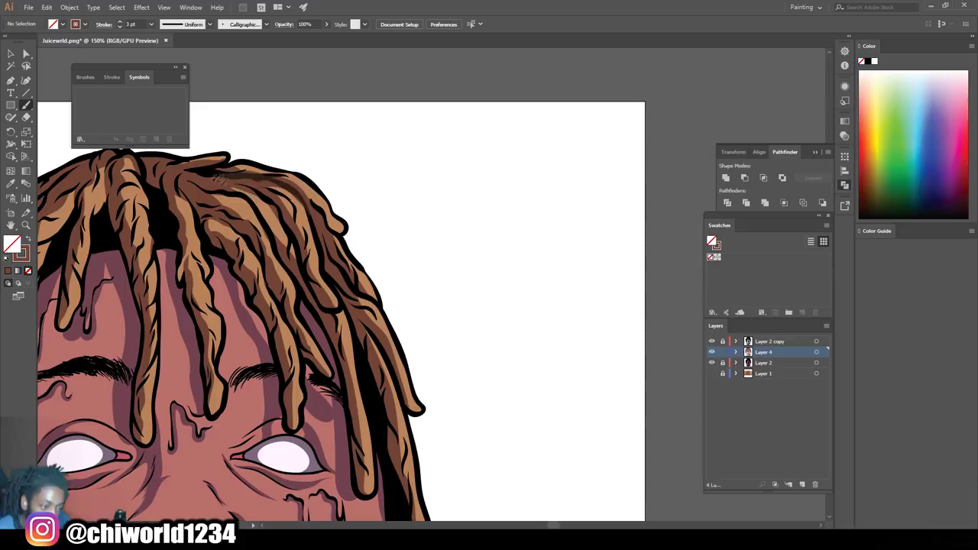
pyautogui.scroll(-4, 271, 221)
pyautogui.scroll(2, 301, 270)
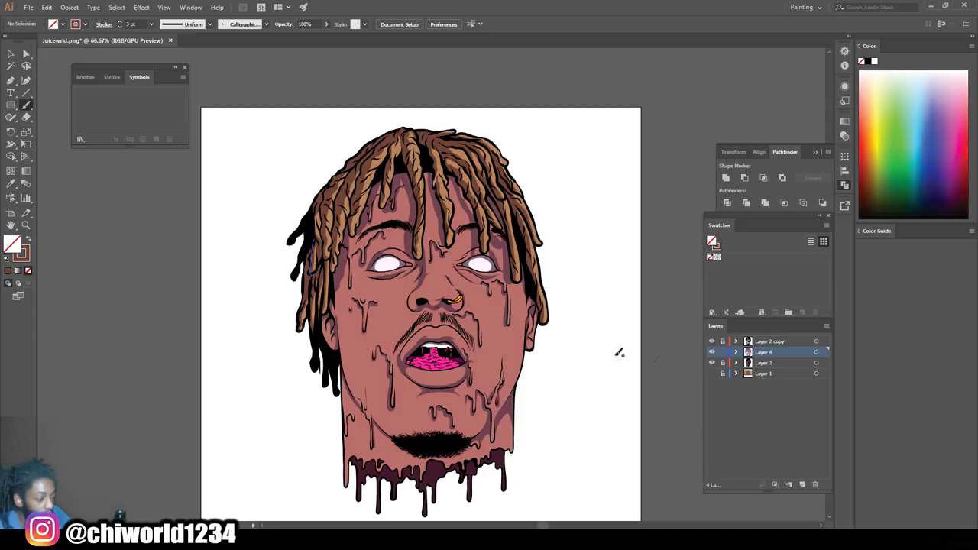
# - Lock Layer 4 and add a new layer placed between it and Layer 2
pyautogui.click(723, 353)
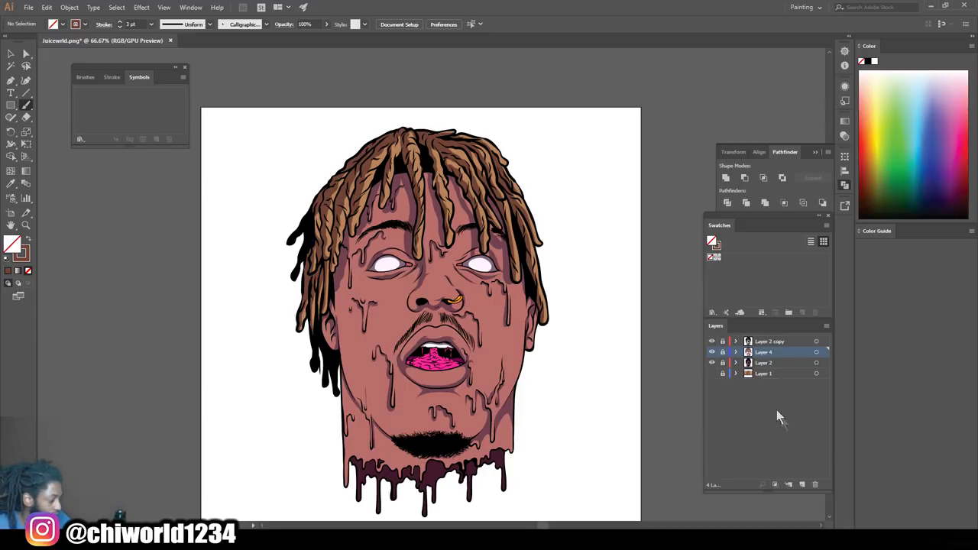
pyautogui.click(802, 484)
pyautogui.moveTo(767, 353); pyautogui.dragTo(760, 375)
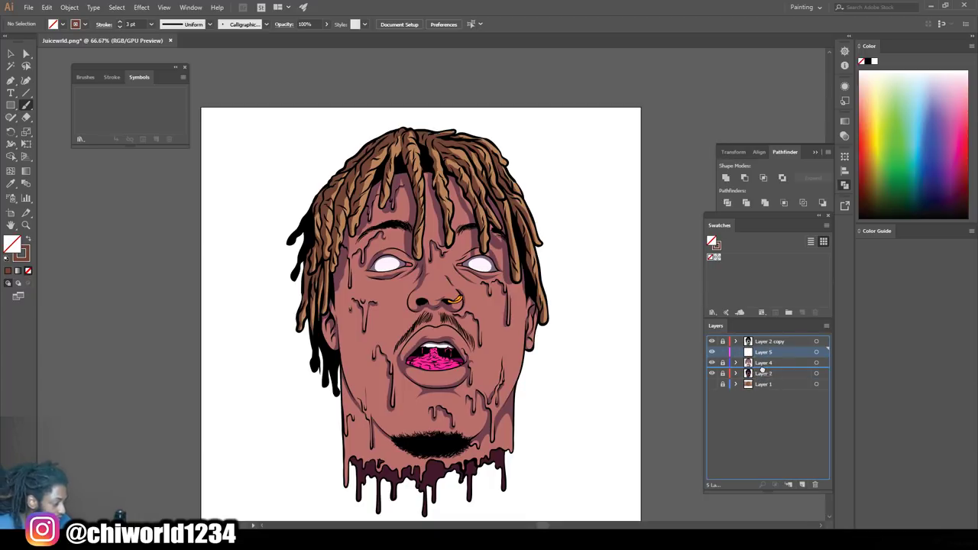
pyautogui.moveTo(763, 374); pyautogui.dragTo(756, 369)
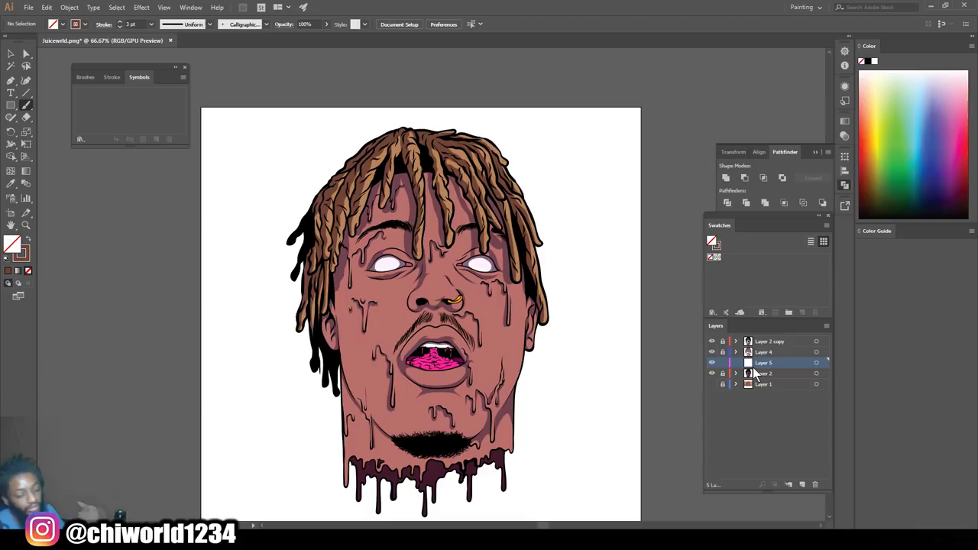
# - Sample the face's skin colour and darken it to a muted reddish brown of about 46% saturation and 59% brightness
pyautogui.hotkey('ctrl', '-')
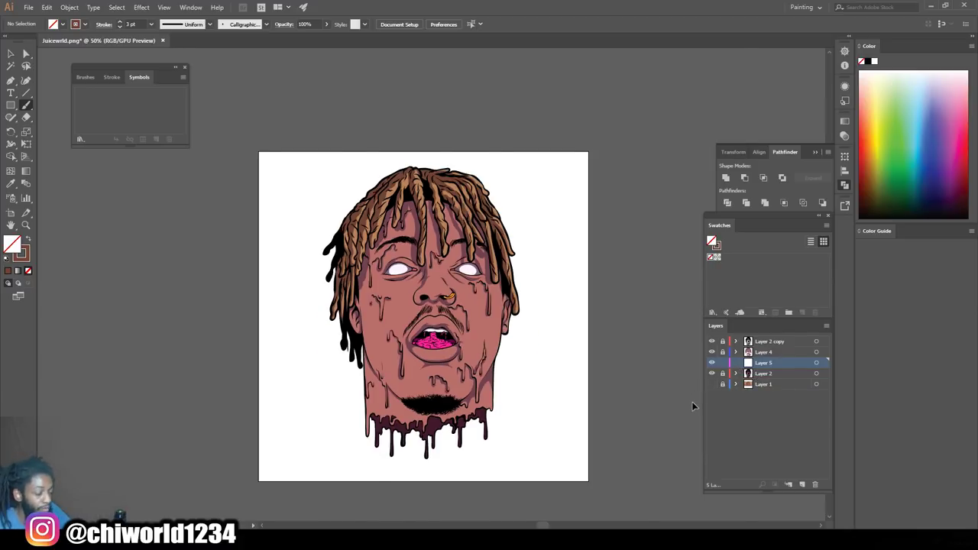
pyautogui.hotkey('ctrl', '+')
pyautogui.hotkey('ctrl', '+')
pyautogui.scroll(-3, 669, 421)
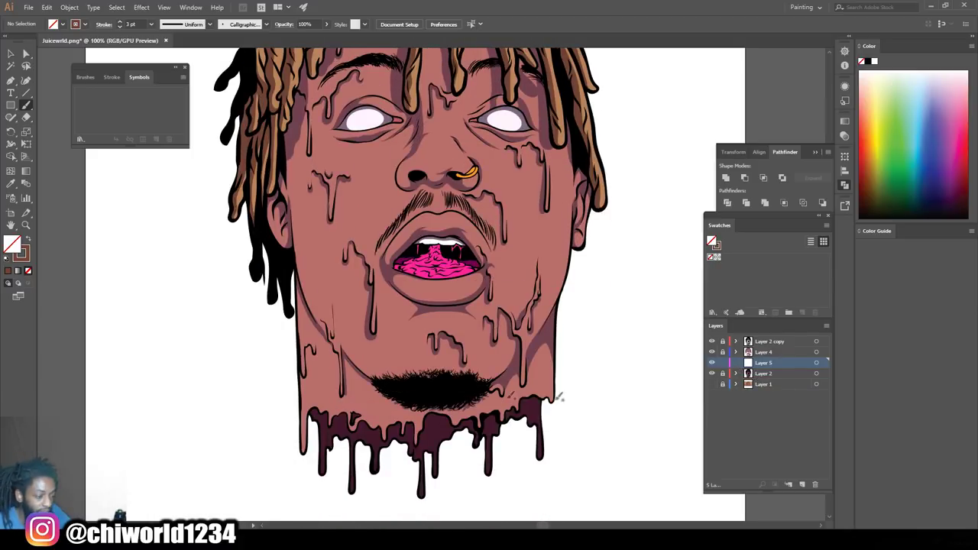
pyautogui.scroll(1, 489, 403)
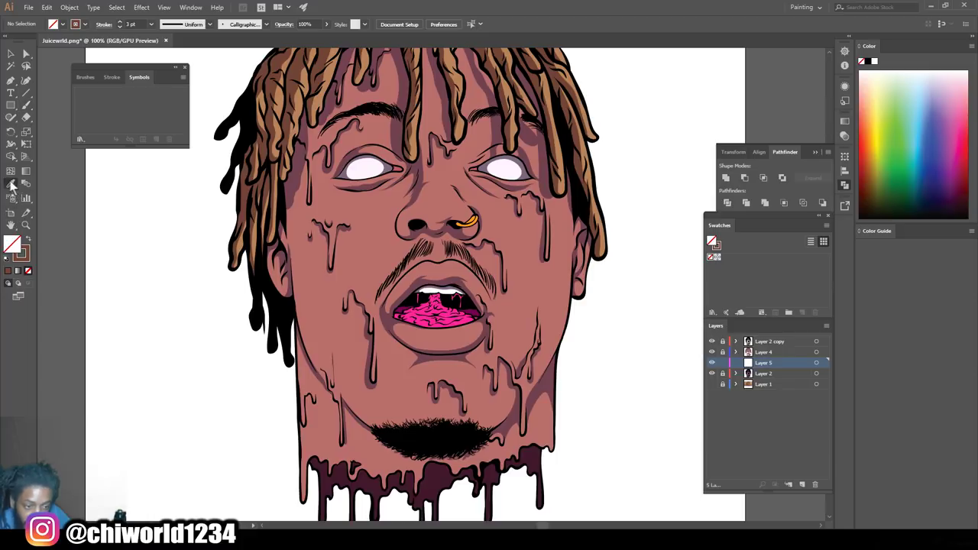
pyautogui.click(353, 344)
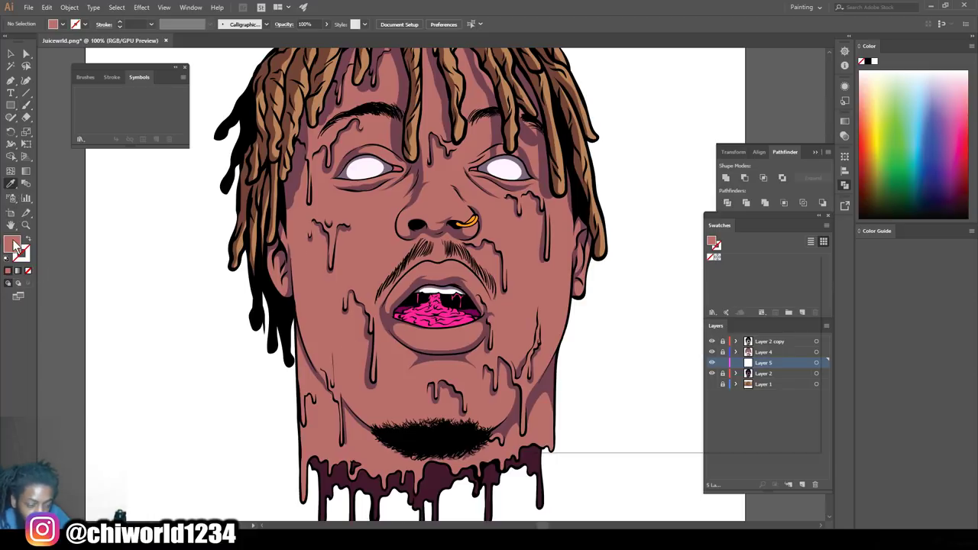
pyautogui.doubleClick(14, 244)
pyautogui.moveTo(596, 325); pyautogui.dragTo(597, 337)
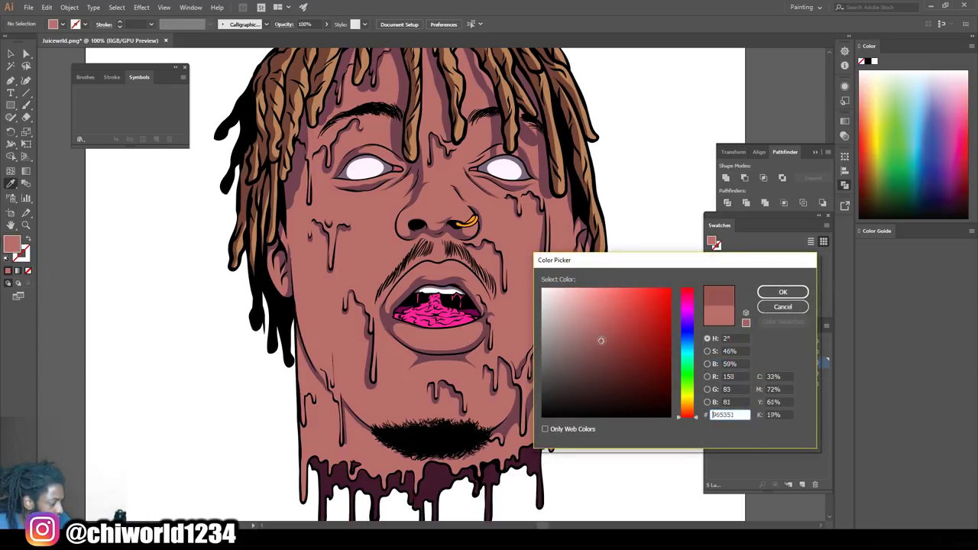
pyautogui.click(780, 292)
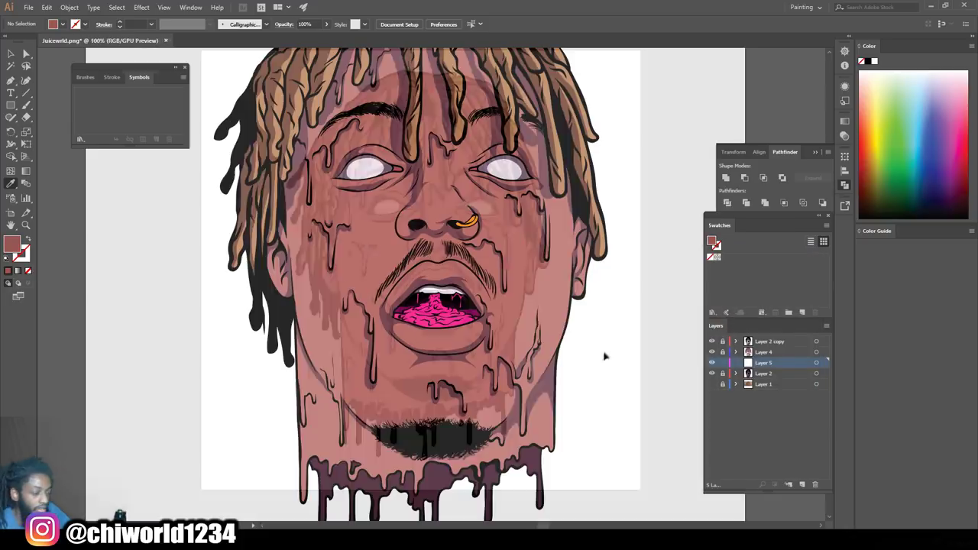
# - Paint a 3 pt curved shadow stroke from below the lower lip down to the beard, replacing an undone thinner trial stroke
pyautogui.moveTo(490, 378); pyautogui.dragTo(481, 432)
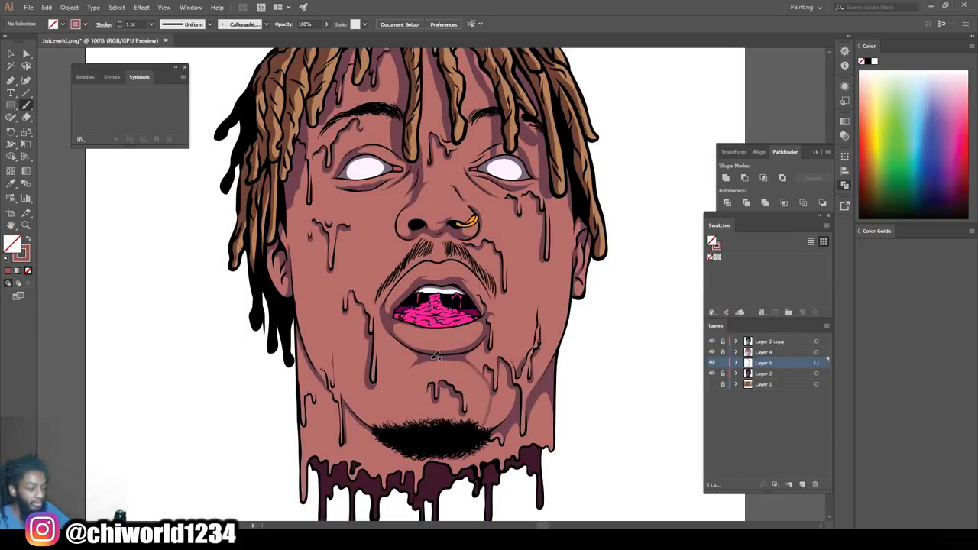
pyautogui.hotkey('ctrl', 'z')
pyautogui.scroll(-1, 440, 360)
pyautogui.scroll(3, 440, 360)
pyautogui.scroll(-1, 440, 361)
pyautogui.hotkey('shift', 'x')
pyautogui.click(151, 24)
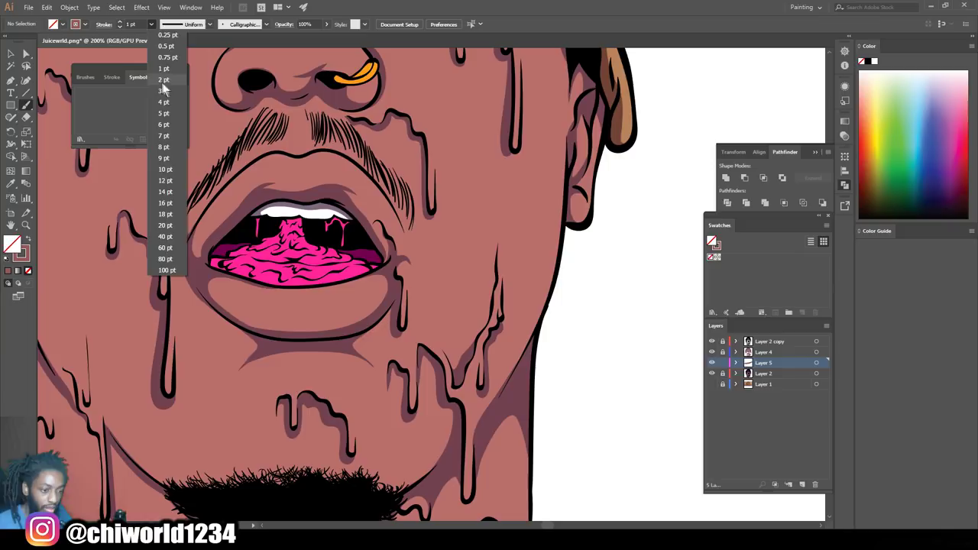
pyautogui.click(165, 91)
pyautogui.moveTo(345, 505); pyautogui.dragTo(353, 348)
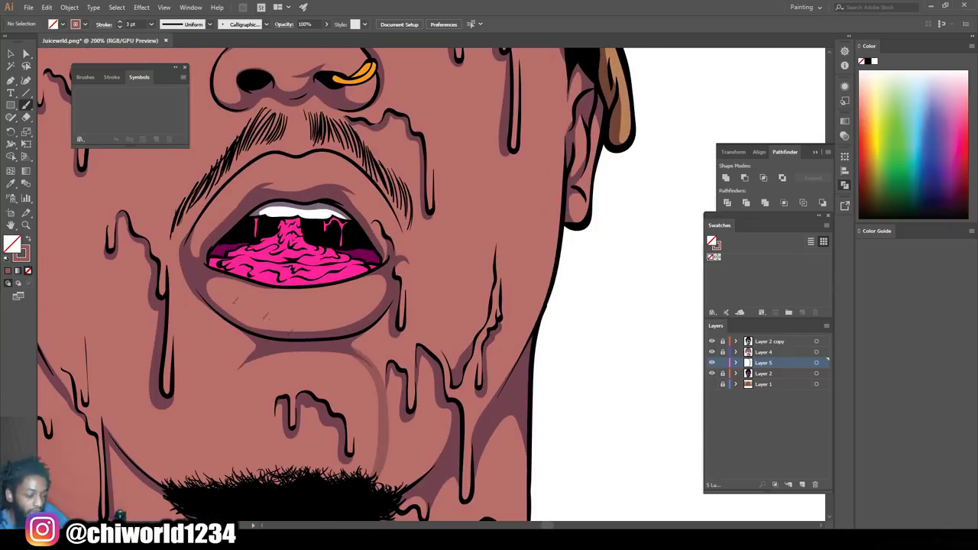
# - Select the curved chin stroke and adjust its colour balance to red 7%, green 3% and blue 14%
pyautogui.click(11, 53)
pyautogui.hotkey('ctrl', 'a')
pyautogui.click(49, 7)
pyautogui.moveTo(203, 187)
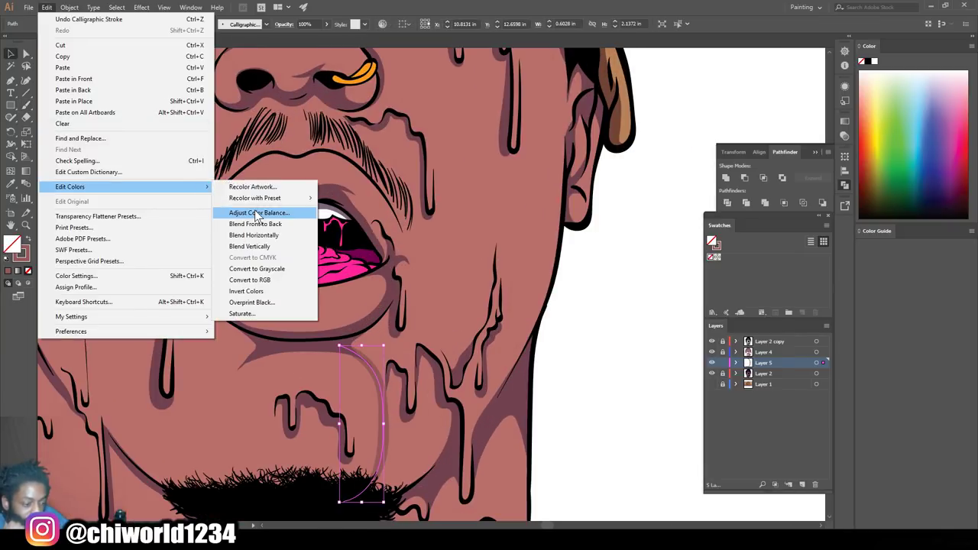
pyautogui.click(257, 212)
pyautogui.moveTo(681, 347)
pyautogui.mouseDown()
pyautogui.moveTo(672, 353)
pyautogui.moveTo(686, 350)
pyautogui.mouseUp()
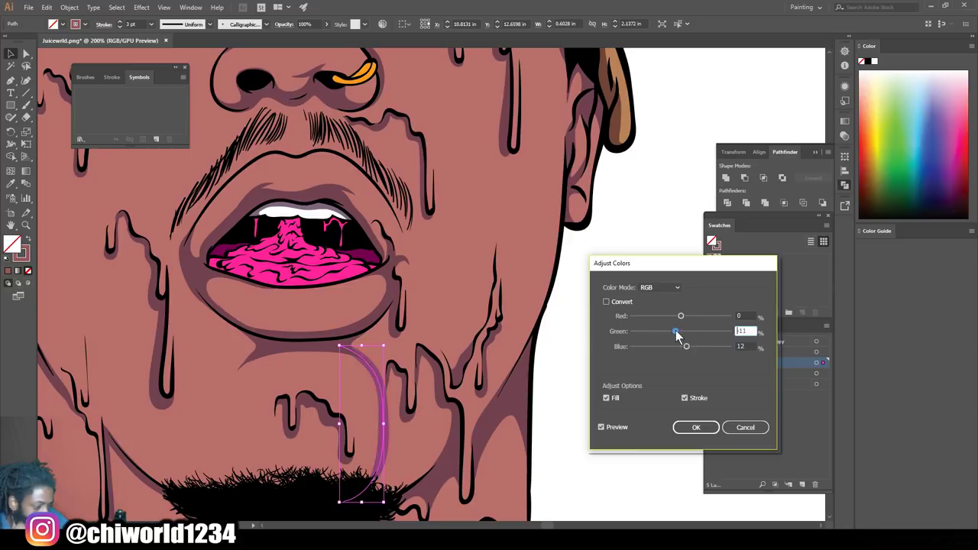
pyautogui.moveTo(681, 316); pyautogui.dragTo(690, 353)
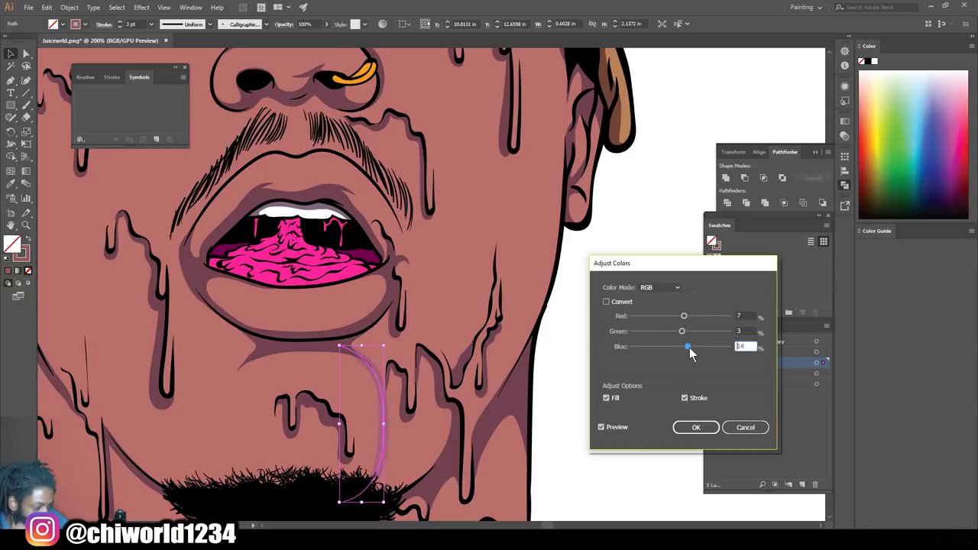
pyautogui.click(696, 428)
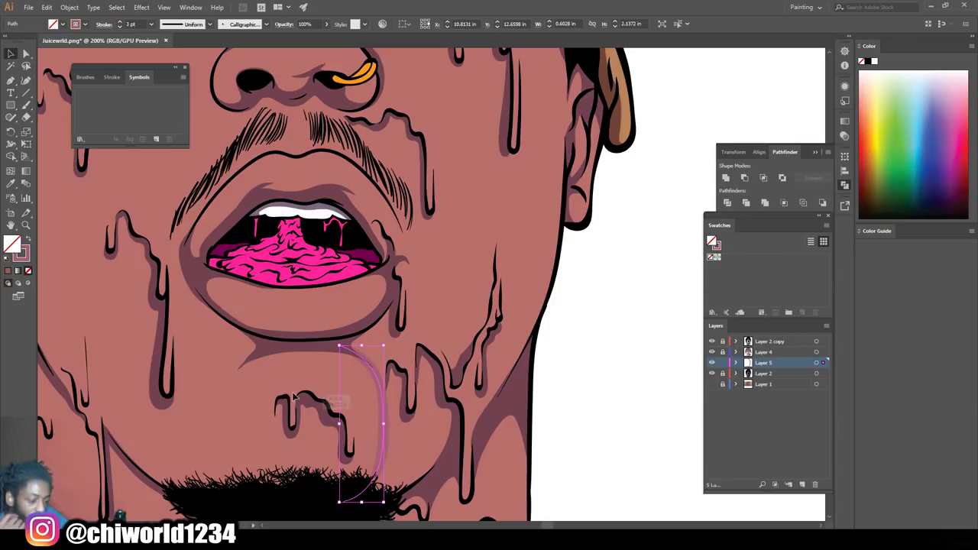
# - Deselect the chin stroke and fill the area between the chin curve and the right jawline with mid-tone shadow strokes
pyautogui.click(522, 413)
pyautogui.scroll(-1, 692, 395)
pyautogui.scroll(2, 458, 359)
pyautogui.scroll(-1, 472, 365)
pyautogui.press('b')
pyautogui.moveTo(385, 393)
pyautogui.mouseDown()
pyautogui.moveTo(417, 458)
pyautogui.moveTo(443, 269)
pyautogui.mouseUp()
pyautogui.moveTo(449, 340)
pyautogui.mouseDown()
pyautogui.moveTo(451, 409)
pyautogui.moveTo(403, 382)
pyautogui.mouseUp()
pyautogui.moveTo(410, 300); pyautogui.dragTo(402, 320)
pyautogui.hotkey('ctrl', '-')
pyautogui.hotkey('ctrl', '-')
pyautogui.hotkey('ctrl', '-')
pyautogui.hotkey('ctrl', '-')
pyautogui.hotkey('ctrl', '-')
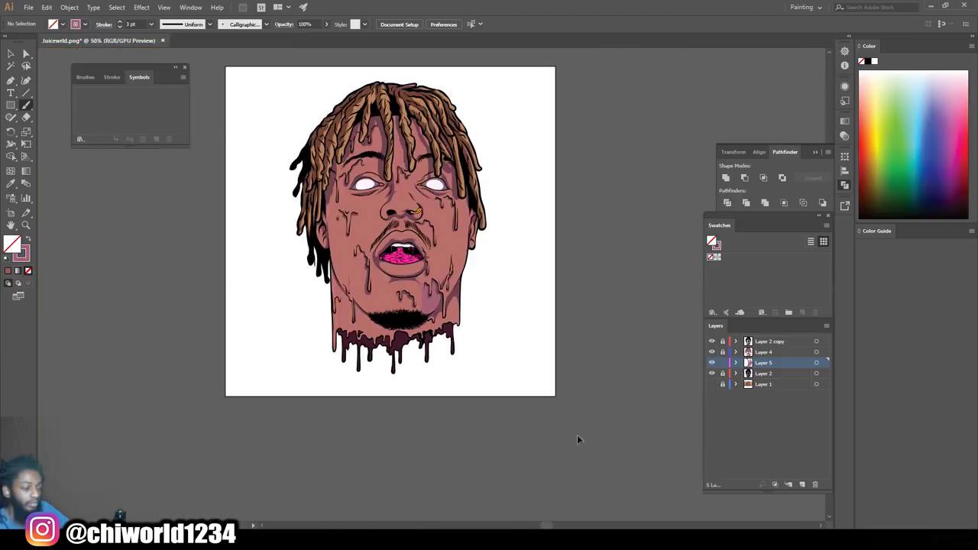
# - Set the brush stroke to 1 pt and refine the chin shadow's edge between the lower lip and the small drip
pyautogui.hotkey('ctrl', '=')
pyautogui.hotkey('ctrl', '=')
pyautogui.hotkey('ctrl', '=')
pyautogui.hotkey('ctrl', '=')
pyautogui.click(151, 25)
pyautogui.click(165, 67)
pyautogui.moveTo(355, 405); pyautogui.dragTo(402, 351)
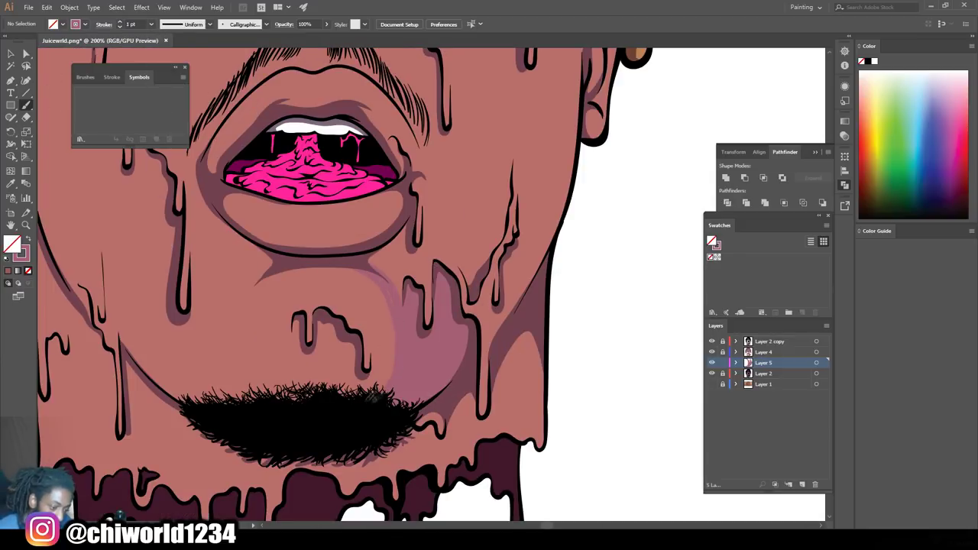
# - Outline a shadow around the tops of the right jaw drips and fill the lower cheek beside the mouth corner
pyautogui.scroll(2, 384, 394)
pyautogui.hotkey('ctrl', '=')
pyautogui.hotkey('ctrl', '=')
pyautogui.moveTo(370, 454); pyautogui.dragTo(385, 375)
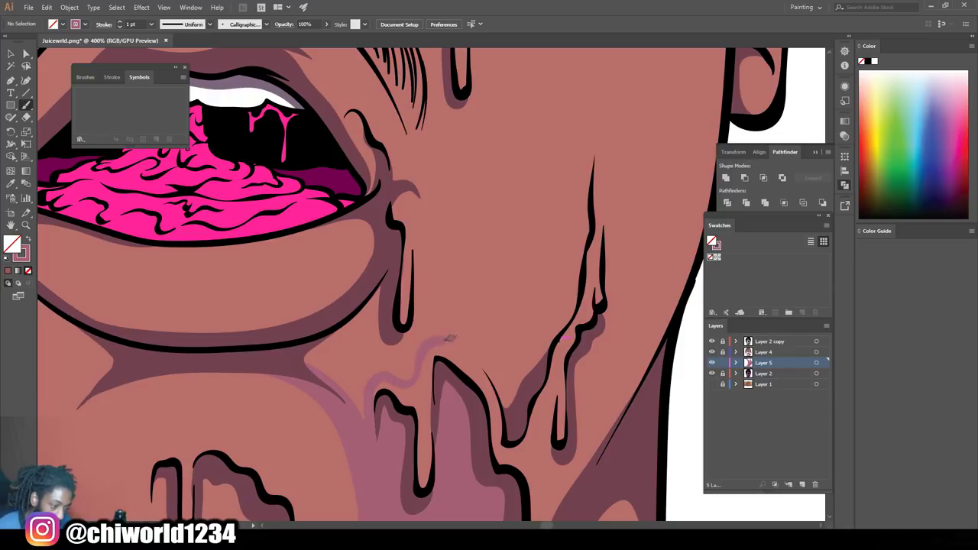
pyautogui.scroll(2, 440, 336)
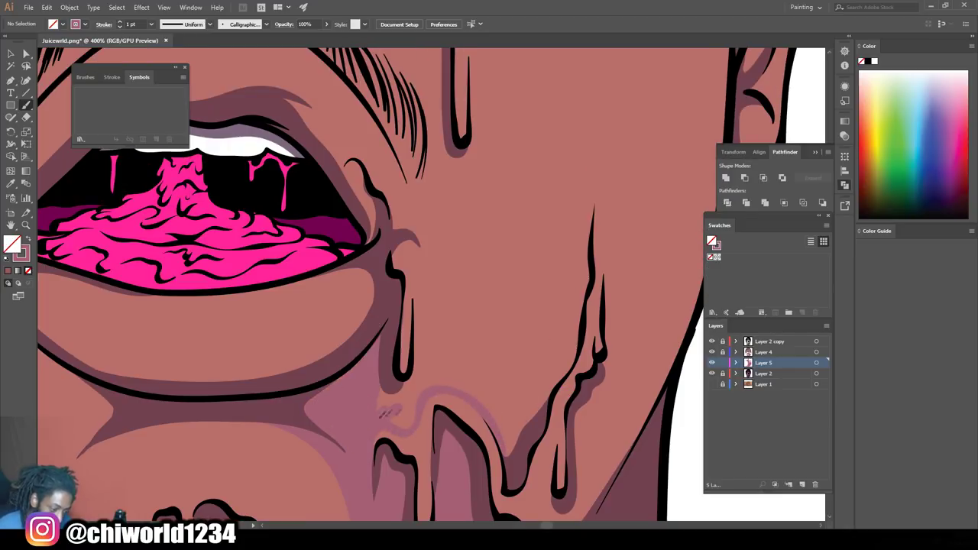
pyautogui.moveTo(511, 453)
pyautogui.mouseDown()
pyautogui.moveTo(465, 376)
pyautogui.moveTo(425, 381)
pyautogui.moveTo(412, 357)
pyautogui.mouseUp()
pyautogui.moveTo(427, 314)
pyautogui.mouseDown()
pyautogui.moveTo(467, 334)
pyautogui.moveTo(489, 315)
pyautogui.moveTo(486, 369)
pyautogui.moveTo(502, 396)
pyautogui.moveTo(536, 377)
pyautogui.moveTo(551, 388)
pyautogui.moveTo(566, 369)
pyautogui.moveTo(583, 228)
pyautogui.moveTo(543, 343)
pyautogui.moveTo(549, 238)
pyautogui.moveTo(507, 254)
pyautogui.moveTo(406, 227)
pyautogui.mouseUp()
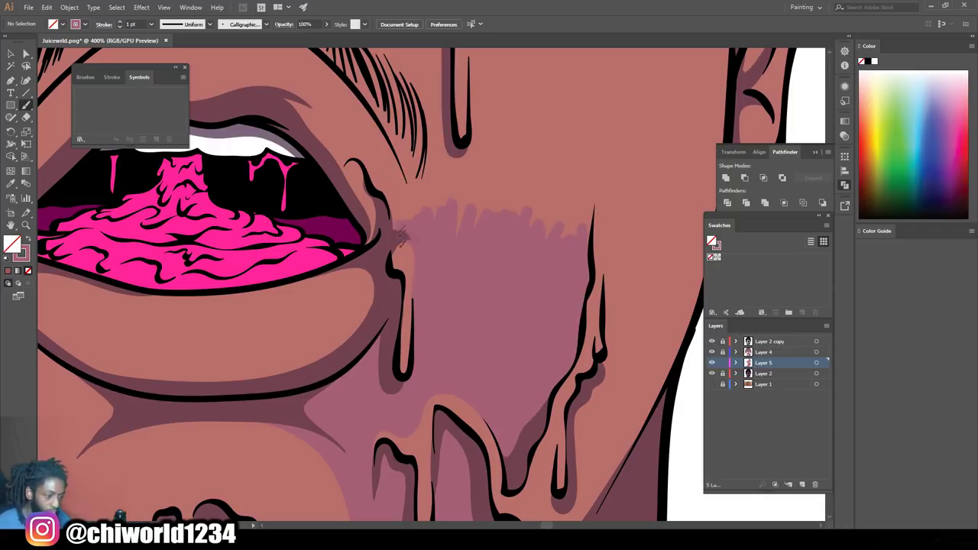
# - Paint a narrow shadow strip beneath the forked drip on the right jaw
pyautogui.hotkey('ctrl', '-')
pyautogui.hotkey('ctrl', '-')
pyautogui.hotkey('ctrl', '-')
pyautogui.hotkey('ctrl', '-')
pyautogui.moveTo(611, 329); pyautogui.dragTo(564, 319)
pyautogui.hotkey('ctrl', '=')
pyautogui.hotkey('ctrl', '=')
pyautogui.hotkey('ctrl', '=')
pyautogui.moveTo(441, 506); pyautogui.dragTo(440, 457)
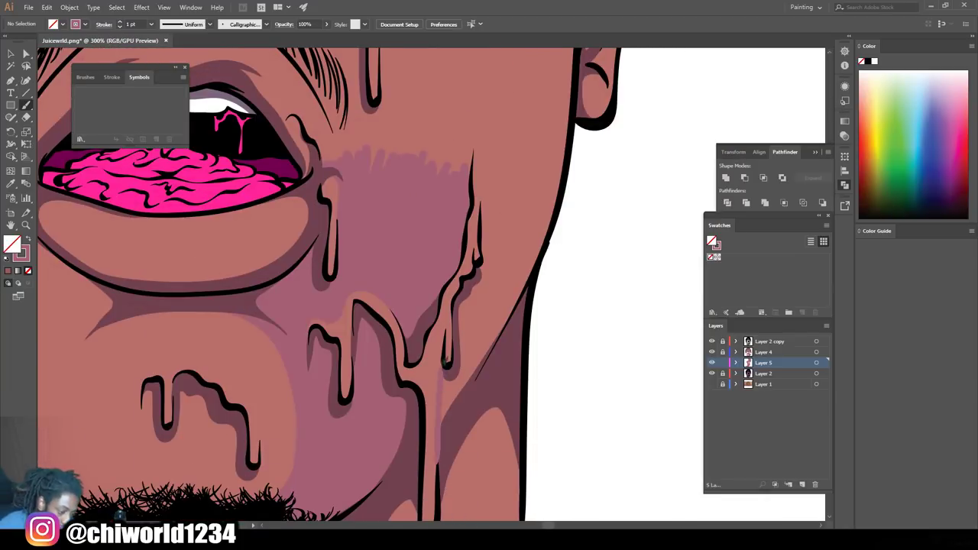
pyautogui.moveTo(445, 333); pyautogui.dragTo(441, 450)
# - Extend the mid-tone shadow past the forked drip along the right jaw edge and up the outer cheek
pyautogui.hotkey('ctrl', '-')
pyautogui.hotkey('ctrl', '-')
pyautogui.hotkey('ctrl', '=')
pyautogui.hotkey('ctrl', '=')
pyautogui.hotkey('ctrl', '=')
pyautogui.moveTo(502, 432); pyautogui.dragTo(502, 410)
pyautogui.moveTo(463, 379)
pyautogui.mouseDown()
pyautogui.moveTo(498, 345)
pyautogui.moveTo(478, 285)
pyautogui.moveTo(495, 243)
pyautogui.mouseUp()
pyautogui.scroll(1, 495, 306)
pyautogui.moveTo(493, 425)
pyautogui.mouseDown()
pyautogui.moveTo(556, 285)
pyautogui.moveTo(511, 277)
pyautogui.moveTo(497, 116)
pyautogui.mouseUp()
pyautogui.scroll(-5, 497, 432)
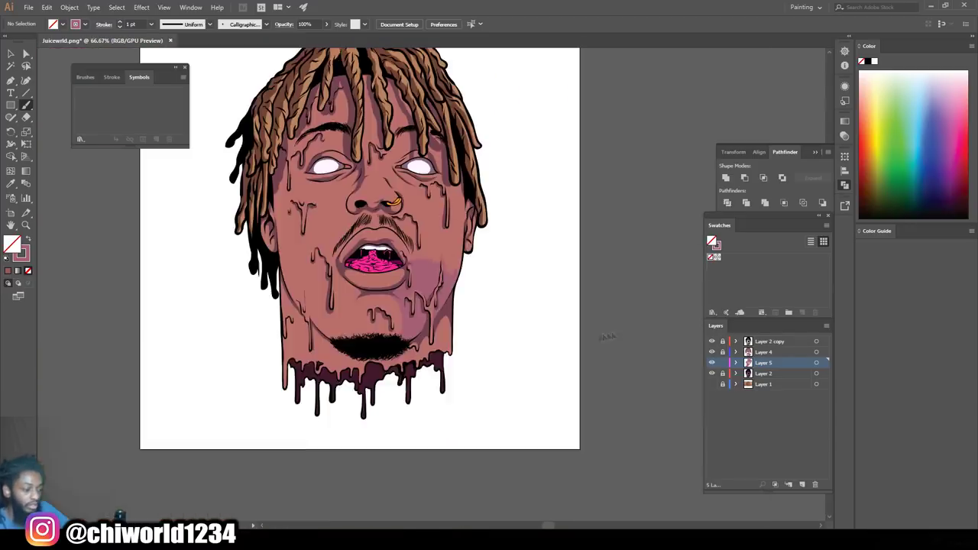
# - Set the brush stroke to 2 pt and fill the outer right cheek with shadow up to the face edge
pyautogui.scroll(4, 580, 344)
pyautogui.click(152, 24)
pyautogui.click(162, 82)
pyautogui.moveTo(282, 323)
pyautogui.mouseDown()
pyautogui.moveTo(388, 336)
pyautogui.moveTo(523, 116)
pyautogui.moveTo(482, 49)
pyautogui.mouseUp()
pyautogui.moveTo(334, 401)
pyautogui.mouseDown()
pyautogui.moveTo(428, 359)
pyautogui.moveTo(452, 382)
pyautogui.moveTo(492, 473)
pyautogui.moveTo(528, 281)
pyautogui.moveTo(458, 335)
pyautogui.moveTo(538, 111)
pyautogui.moveTo(530, 116)
pyautogui.mouseUp()
pyautogui.scroll(3, 577, 337)
pyautogui.moveTo(531, 240); pyautogui.dragTo(519, 189)
# - Shade the right side of the neck from below the beard out to the neck's outer edge
pyautogui.scroll(-4, 628, 288)
pyautogui.scroll(-1, 628, 288)
pyautogui.scroll(4, 628, 289)
pyautogui.scroll(-4, 615, 284)
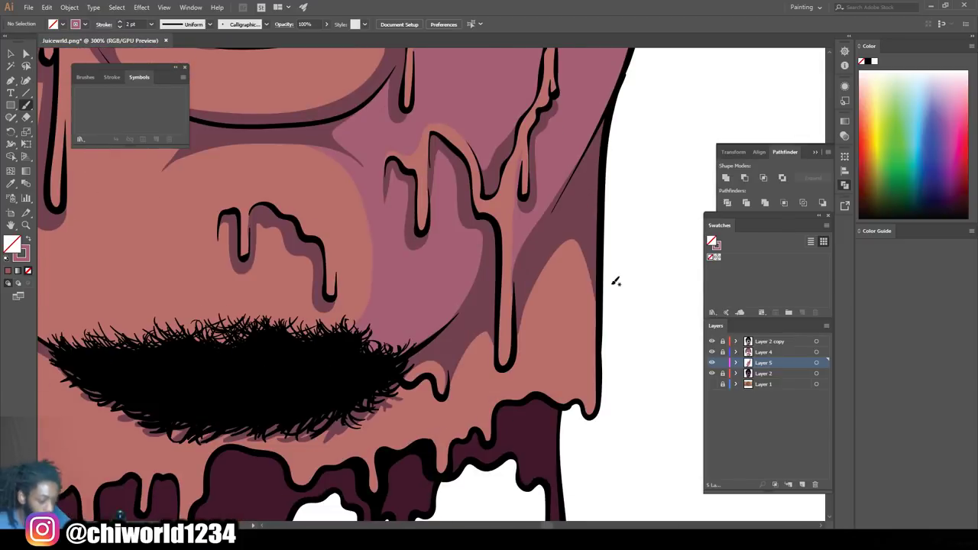
pyautogui.moveTo(383, 441)
pyautogui.mouseDown()
pyautogui.moveTo(384, 385)
pyautogui.moveTo(434, 391)
pyautogui.moveTo(461, 368)
pyautogui.moveTo(419, 396)
pyautogui.moveTo(389, 450)
pyautogui.moveTo(435, 433)
pyautogui.moveTo(445, 449)
pyautogui.moveTo(466, 430)
pyautogui.moveTo(456, 408)
pyautogui.moveTo(484, 420)
pyautogui.moveTo(494, 387)
pyautogui.moveTo(476, 374)
pyautogui.moveTo(491, 331)
pyautogui.moveTo(500, 388)
pyautogui.mouseUp()
pyautogui.moveTo(590, 392)
pyautogui.mouseDown()
pyautogui.moveTo(589, 313)
pyautogui.moveTo(565, 328)
pyautogui.moveTo(538, 260)
pyautogui.moveTo(581, 244)
pyautogui.mouseUp()
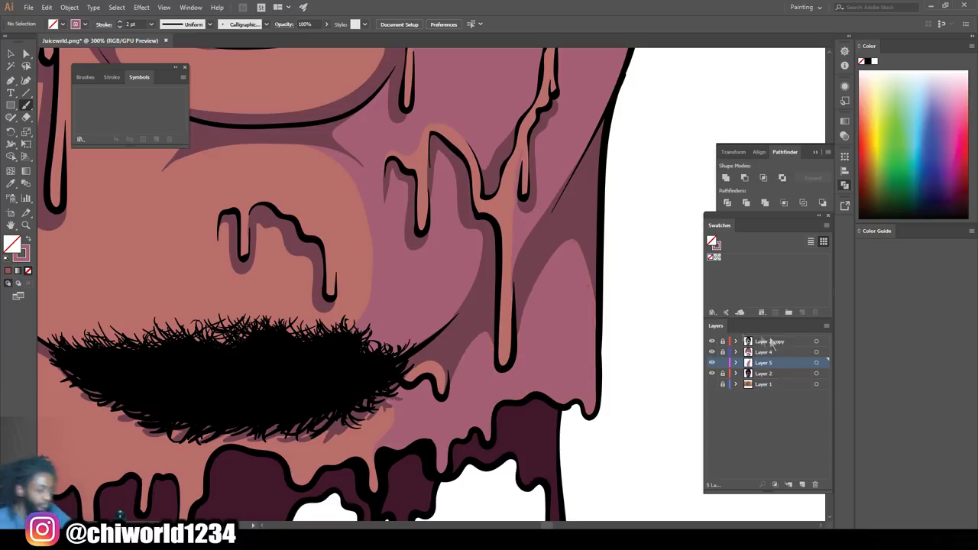
# - Continue the right cheek shadow upward past the ear toward the temple beneath the dreadlocks
pyautogui.hotkey('ctrl', '0')
pyautogui.scroll(3, 585, 300)
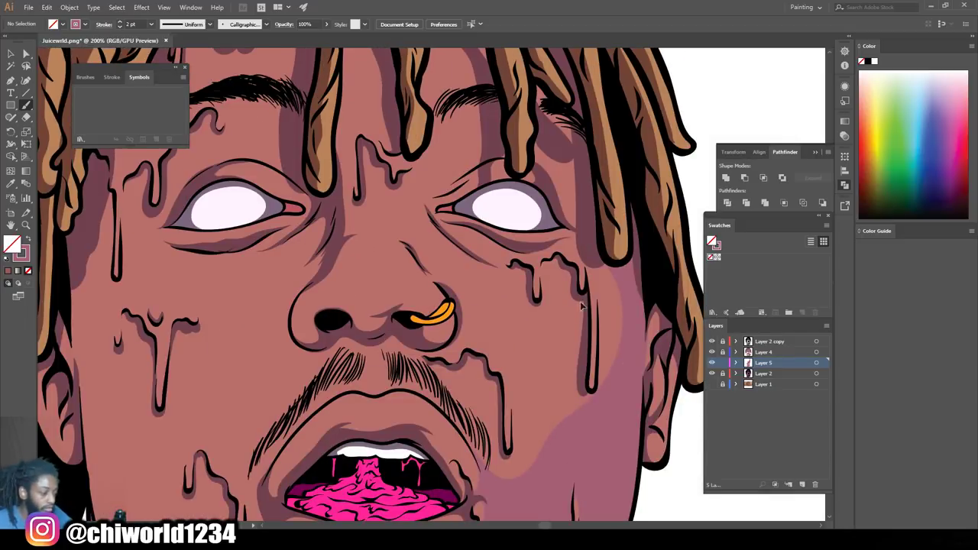
pyautogui.scroll(1, 585, 300)
pyautogui.moveTo(650, 307)
pyautogui.mouseDown()
pyautogui.moveTo(530, 240)
pyautogui.moveTo(509, 245)
pyautogui.moveTo(586, 189)
pyautogui.moveTo(543, 149)
pyautogui.mouseUp()
pyautogui.scroll(2, 498, 297)
pyautogui.moveTo(556, 273)
pyautogui.mouseDown()
pyautogui.moveTo(587, 245)
pyautogui.moveTo(525, 132)
pyautogui.mouseUp()
pyautogui.scroll(2, 585, 301)
# - Set the brush stroke to 1 pt and shade the nose tip and the areas around both nostrils
pyautogui.hotkey('ctrl', '0')
pyautogui.scroll(5, 616, 237)
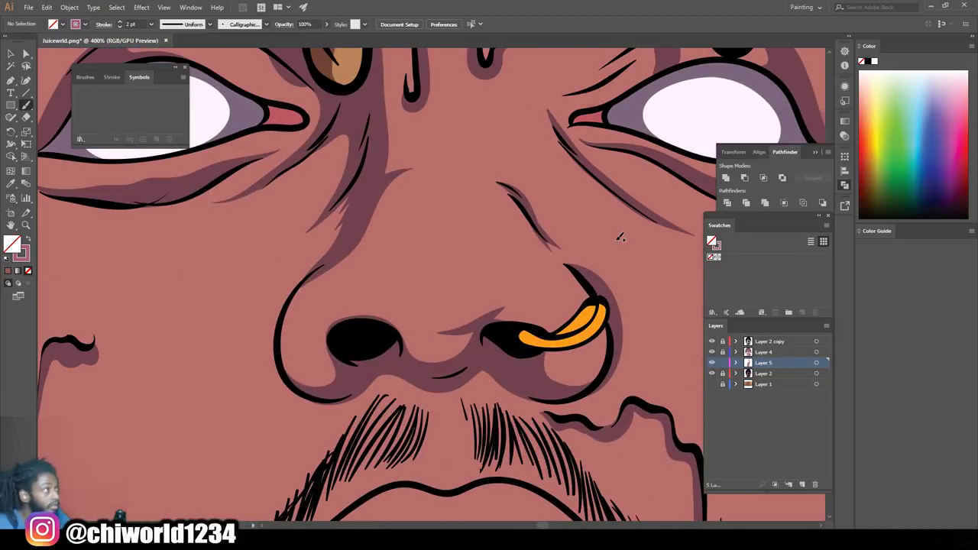
pyautogui.click(151, 24)
pyautogui.click(162, 69)
pyautogui.moveTo(320, 331)
pyautogui.mouseDown()
pyautogui.moveTo(444, 260)
pyautogui.moveTo(507, 307)
pyautogui.moveTo(561, 328)
pyautogui.mouseUp()
pyautogui.moveTo(503, 312)
pyautogui.mouseDown()
pyautogui.moveTo(417, 305)
pyautogui.moveTo(416, 355)
pyautogui.moveTo(406, 359)
pyautogui.mouseUp()
pyautogui.moveTo(397, 321)
pyautogui.mouseDown()
pyautogui.moveTo(330, 337)
pyautogui.moveTo(307, 377)
pyautogui.moveTo(295, 376)
pyautogui.mouseUp()
pyautogui.scroll(-4, 312, 326)
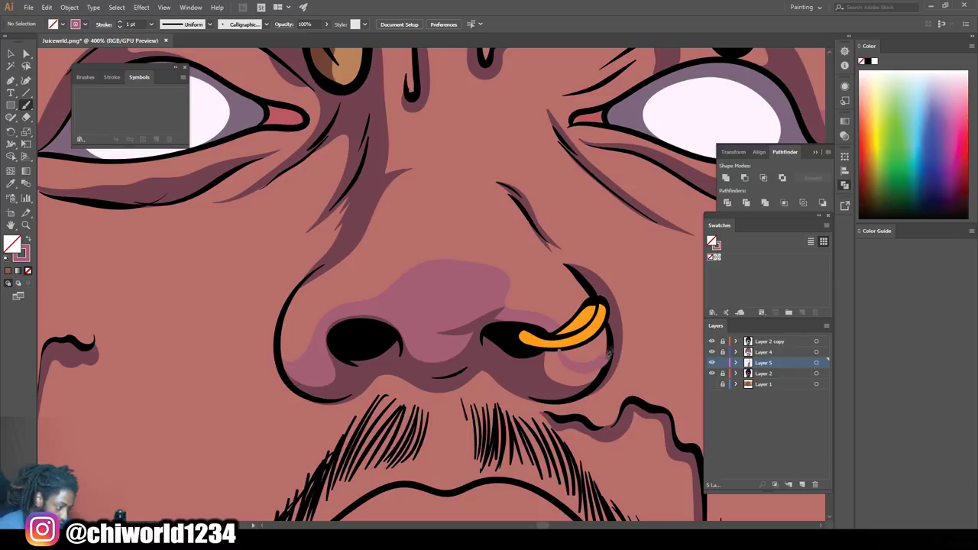
# - Paint mid-tone shadows on the lips, shading both ends of the lower lip around a lighter centre
pyautogui.hotkey('ctrl', '0')
pyautogui.scroll(5, 430, 339)
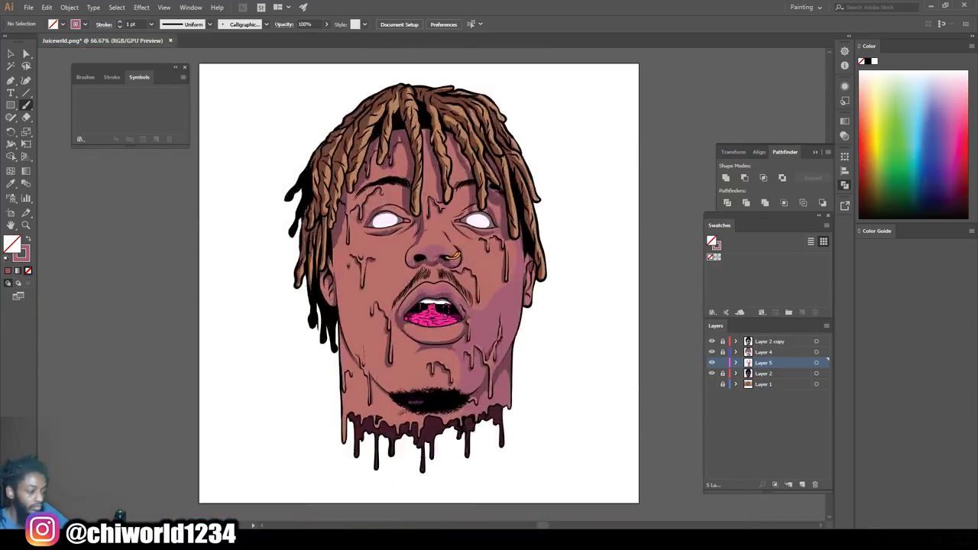
pyautogui.scroll(8, 412, 305)
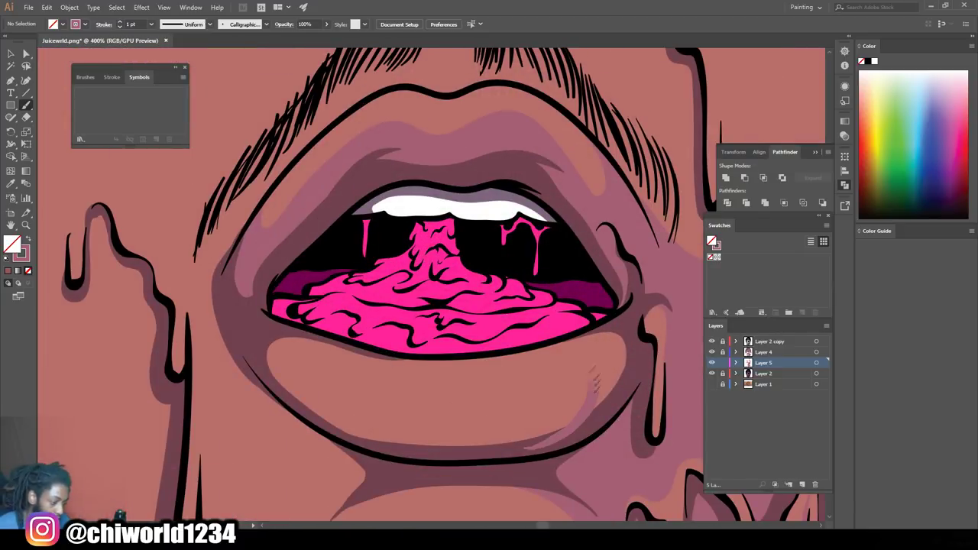
pyautogui.moveTo(344, 433)
pyautogui.mouseDown()
pyautogui.moveTo(364, 362)
pyautogui.moveTo(316, 348)
pyautogui.moveTo(273, 361)
pyautogui.moveTo(279, 349)
pyautogui.mouseUp()
pyautogui.moveTo(593, 411); pyautogui.dragTo(627, 344)
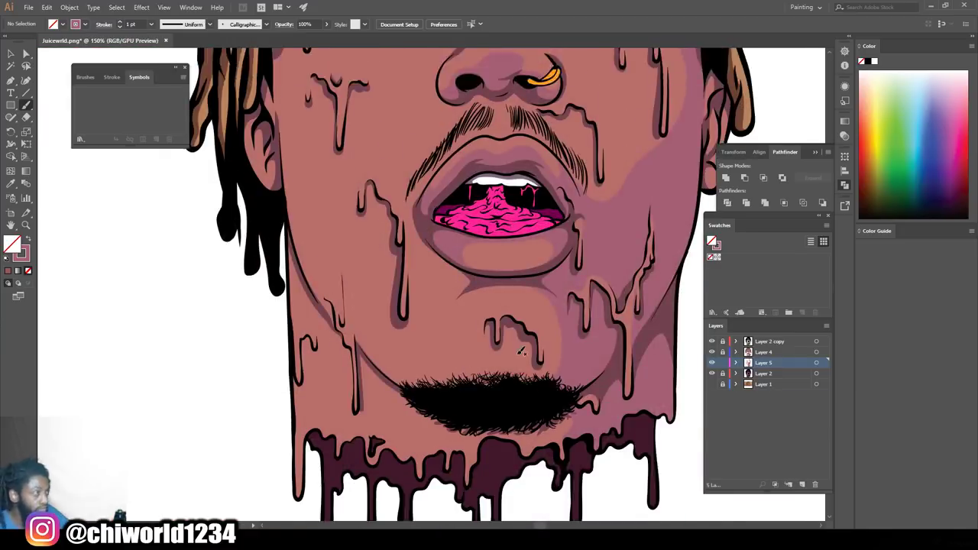
# - Outline a shadow down the left cheek to the beard and fill it along the jaw with 5 pt strokes
pyautogui.scroll(3, 520, 306)
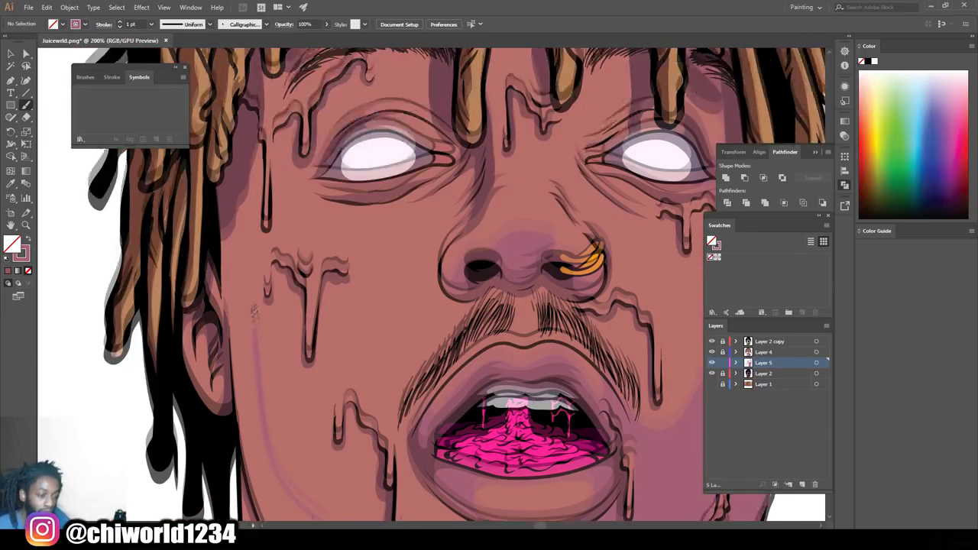
pyautogui.moveTo(255, 353)
pyautogui.mouseDown()
pyautogui.moveTo(256, 249)
pyautogui.moveTo(262, 224)
pyautogui.mouseUp()
pyautogui.scroll(2, 517, 351)
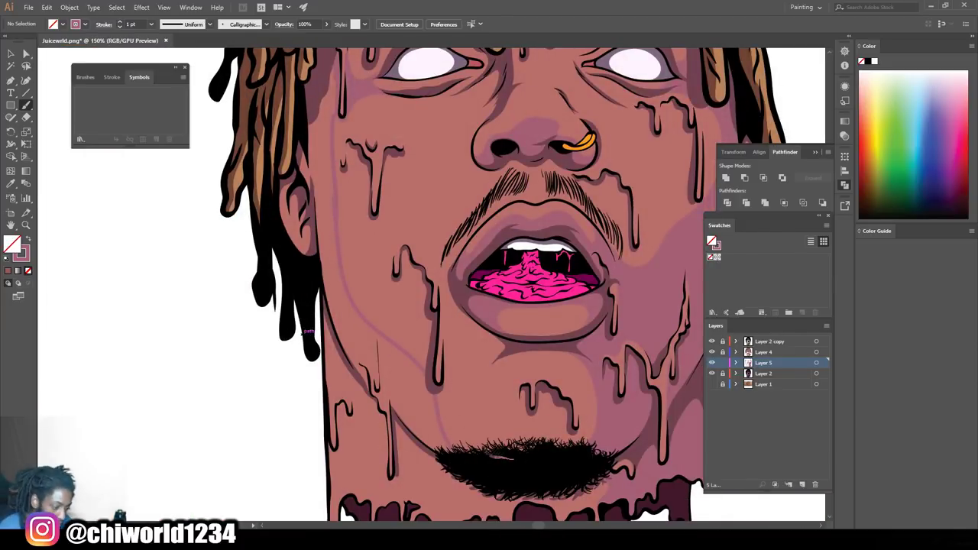
pyautogui.click(152, 25)
pyautogui.click(163, 116)
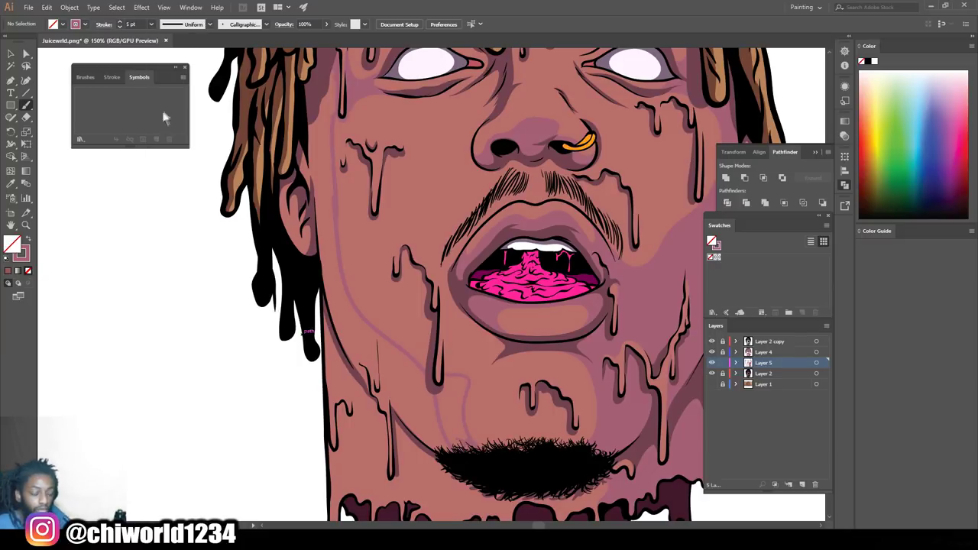
pyautogui.moveTo(464, 452); pyautogui.dragTo(461, 386)
pyautogui.moveTo(448, 435)
pyautogui.mouseDown()
pyautogui.moveTo(421, 412)
pyautogui.moveTo(434, 435)
pyautogui.moveTo(366, 358)
pyautogui.moveTo(335, 282)
pyautogui.moveTo(321, 153)
pyautogui.moveTo(435, 413)
pyautogui.moveTo(417, 371)
pyautogui.mouseUp()
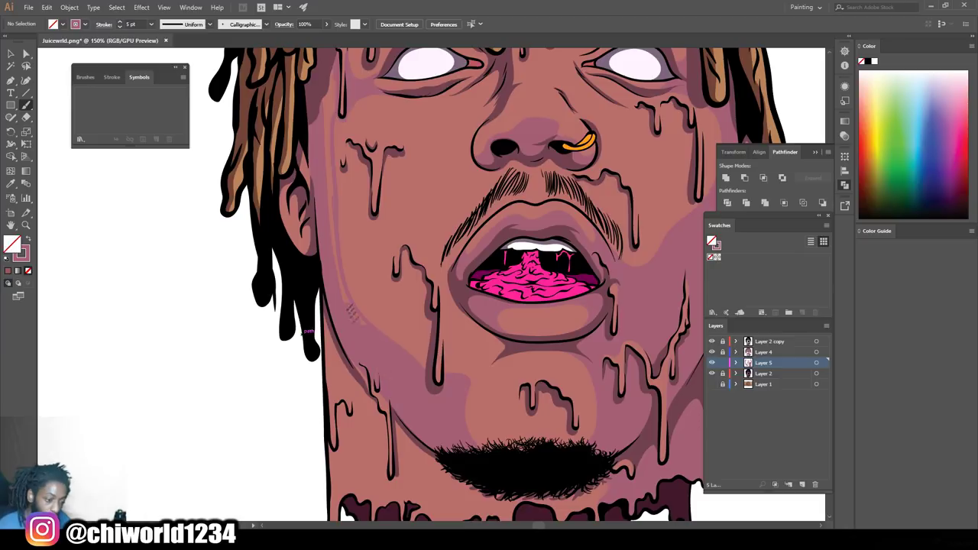
# - Paint a curved shadow from the lower lip's left end down to the beard and fill toward the long drip
pyautogui.hotkey('ctrl', '-')
pyautogui.hotkey('ctrl', '-')
pyautogui.hotkey('ctrl', '-')
pyautogui.hotkey('ctrl', '=')
pyautogui.hotkey('ctrl', '=')
pyautogui.hotkey('ctrl', '=')
pyautogui.hotkey('ctrl', '=')
pyautogui.hotkey('ctrl', '=')
pyautogui.moveTo(500, 471)
pyautogui.mouseDown()
pyautogui.moveTo(442, 447)
pyautogui.moveTo(473, 269)
pyautogui.mouseUp()
pyautogui.moveTo(510, 239)
pyautogui.mouseDown()
pyautogui.moveTo(467, 259)
pyautogui.moveTo(369, 267)
pyautogui.mouseUp()
pyautogui.moveTo(441, 279)
pyautogui.mouseDown()
pyautogui.moveTo(405, 367)
pyautogui.moveTo(423, 276)
pyautogui.moveTo(386, 289)
pyautogui.moveTo(361, 280)
pyautogui.mouseUp()
# - Set the brush stroke to 2 pt and shade between the long left drip and the lower lip's corner
pyautogui.hotkey('ctrl', '-')
pyautogui.hotkey('ctrl', '-')
pyautogui.hotkey('ctrl', '-')
pyautogui.hotkey('ctrl', '=')
pyautogui.hotkey('ctrl', '=')
pyautogui.hotkey('ctrl', '=')
pyautogui.hotkey('ctrl', '=')
pyautogui.scroll(4, 463, 349)
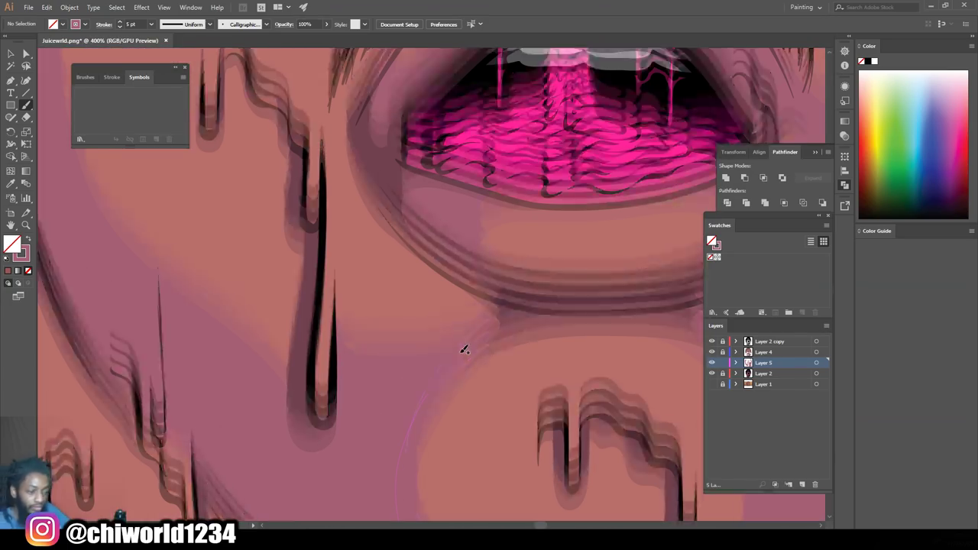
pyautogui.click(151, 25)
pyautogui.click(162, 81)
pyautogui.moveTo(345, 334); pyautogui.dragTo(466, 352)
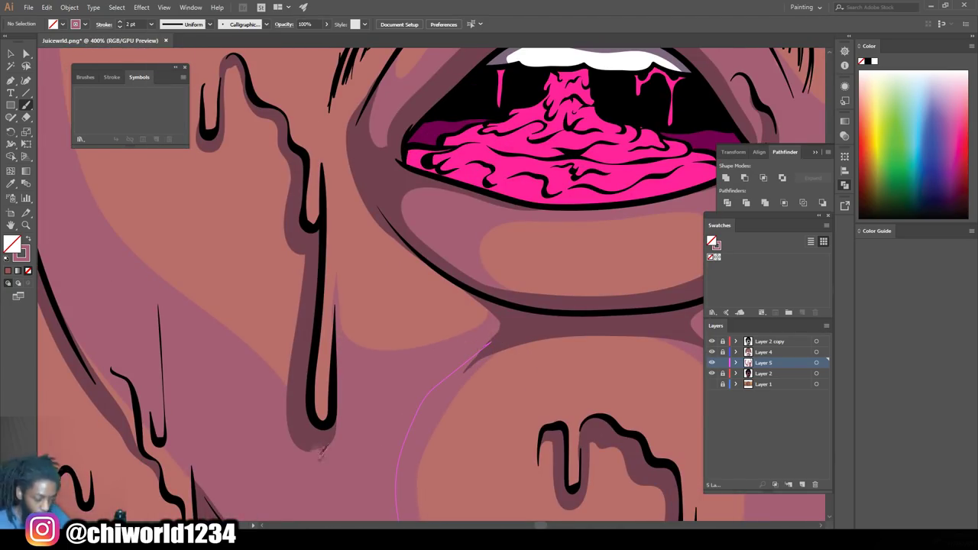
# - Add a mid-tone shadow on the outer side of the long drip on the left cheek
pyautogui.hotkey('ctrl', '-')
pyautogui.hotkey('ctrl', '-')
pyautogui.hotkey('ctrl', '-')
pyautogui.scroll(4, 432, 284)
pyautogui.hotkey('ctrl', '=')
pyautogui.hotkey('ctrl', '=')
pyautogui.hotkey('ctrl', '=')
pyautogui.hscroll(-3, 431, 284)
pyautogui.scroll(-1, 432, 285)
pyautogui.moveTo(521, 309); pyautogui.dragTo(496, 340)
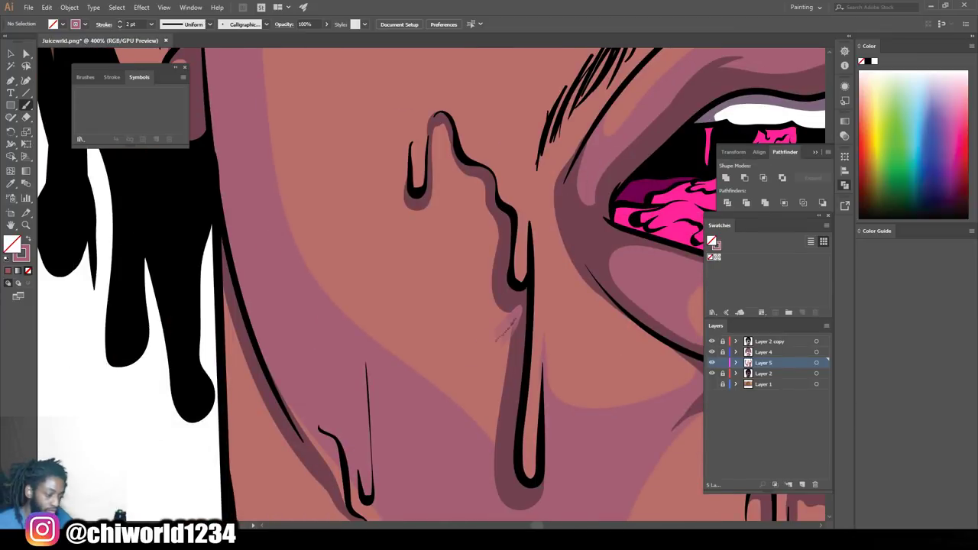
# - Paint the inner edge of a shadow up the left side of the neck from its dripping lower edge
pyautogui.hotkey('ctrl', '-')
pyautogui.hotkey('ctrl', '-')
pyautogui.hotkey('ctrl', '-')
pyautogui.hotkey('ctrl', '-')
pyautogui.hotkey('ctrl', '-')
pyautogui.scroll(2, 646, 435)
pyautogui.hotkey('ctrl', '=')
pyautogui.hotkey('ctrl', '=')
pyautogui.hotkey('ctrl', '=')
pyautogui.scroll(-5, 432, 382)
pyautogui.hotkey('ctrl', '=')
pyautogui.scroll(-3, 405, 382)
pyautogui.hscroll(-2, 404, 382)
pyautogui.moveTo(395, 381); pyautogui.dragTo(380, 242)
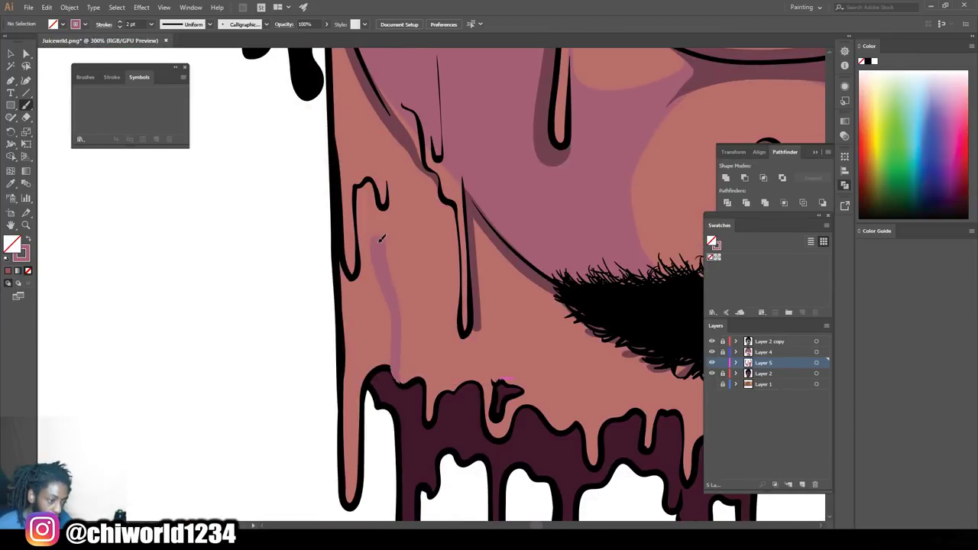
pyautogui.scroll(5, 380, 242)
pyautogui.moveTo(378, 359); pyautogui.dragTo(392, 232)
# - Fill the shadow along the neck's left outer edge, from the lowest drip up to the jaw
pyautogui.scroll(-7, 392, 232)
pyautogui.moveTo(350, 463)
pyautogui.mouseDown()
pyautogui.moveTo(355, 371)
pyautogui.moveTo(391, 320)
pyautogui.mouseUp()
pyautogui.moveTo(349, 351)
pyautogui.mouseDown()
pyautogui.moveTo(351, 268)
pyautogui.moveTo(370, 299)
pyautogui.moveTo(380, 267)
pyautogui.mouseUp()
pyautogui.scroll(5, 378, 267)
pyautogui.moveTo(373, 386); pyautogui.dragTo(355, 283)
pyautogui.scroll(3, 360, 298)
pyautogui.moveTo(356, 353)
pyautogui.mouseDown()
pyautogui.moveTo(369, 294)
pyautogui.moveTo(350, 256)
pyautogui.moveTo(335, 167)
pyautogui.mouseUp()
pyautogui.hotkey('ctrl', '-')
pyautogui.hotkey('ctrl', '-')
pyautogui.hotkey('ctrl', '-')
pyautogui.hotkey('ctrl', '-')
pyautogui.hotkey('ctrl', '-')
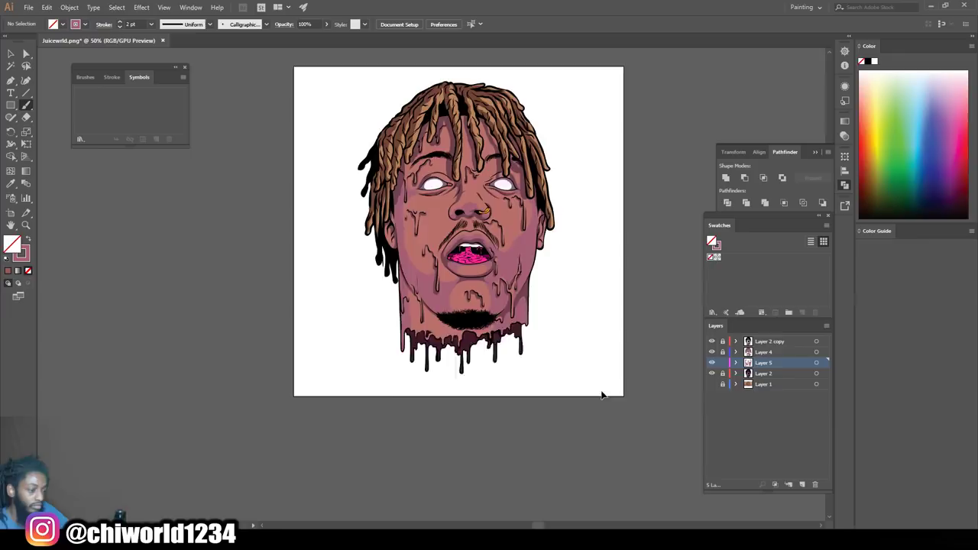
# - Shade beneath the right eye with 2 pt strokes, following the lower lid creases to the inner corner
pyautogui.scroll(4, 601, 395)
pyautogui.hotkey('ctrl', '+')
pyautogui.hotkey('ctrl', '+')
pyautogui.hotkey('ctrl', '+')
pyautogui.hotkey('ctrl', '+')
pyautogui.hotkey('ctrl', '+')
pyautogui.hotkey('ctrl', '+')
pyautogui.moveTo(553, 391)
pyautogui.mouseDown()
pyautogui.moveTo(525, 352)
pyautogui.moveTo(461, 317)
pyautogui.mouseUp()
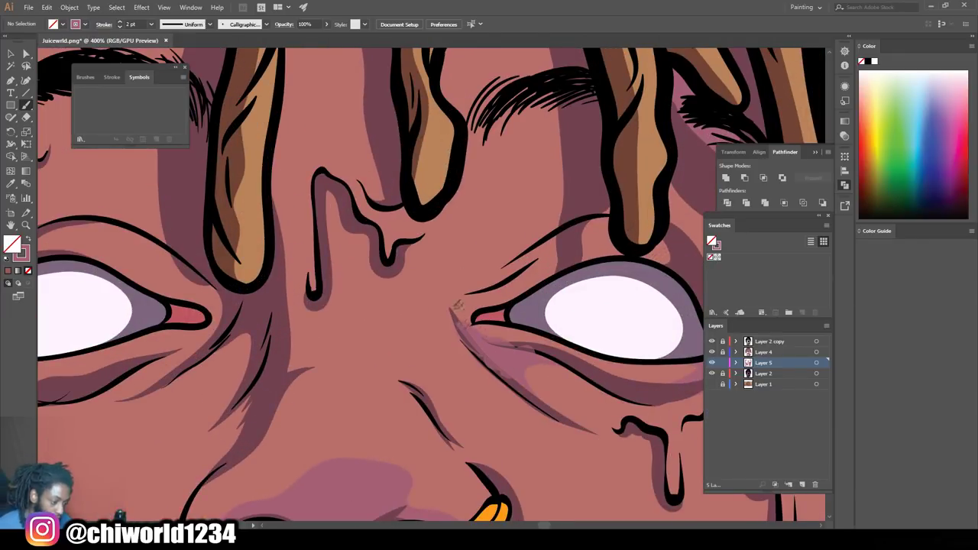
# - Extend the eye shadow around the inner corner, above the upper lid and up toward the brow
pyautogui.moveTo(473, 299); pyautogui.dragTo(533, 252)
pyautogui.moveTo(512, 397)
pyautogui.mouseDown()
pyautogui.moveTo(444, 241)
pyautogui.moveTo(491, 167)
pyautogui.mouseUp()
pyautogui.moveTo(467, 233)
pyautogui.mouseDown()
pyautogui.moveTo(559, 210)
pyautogui.moveTo(470, 293)
pyautogui.mouseUp()
pyautogui.moveTo(471, 294); pyautogui.dragTo(465, 237)
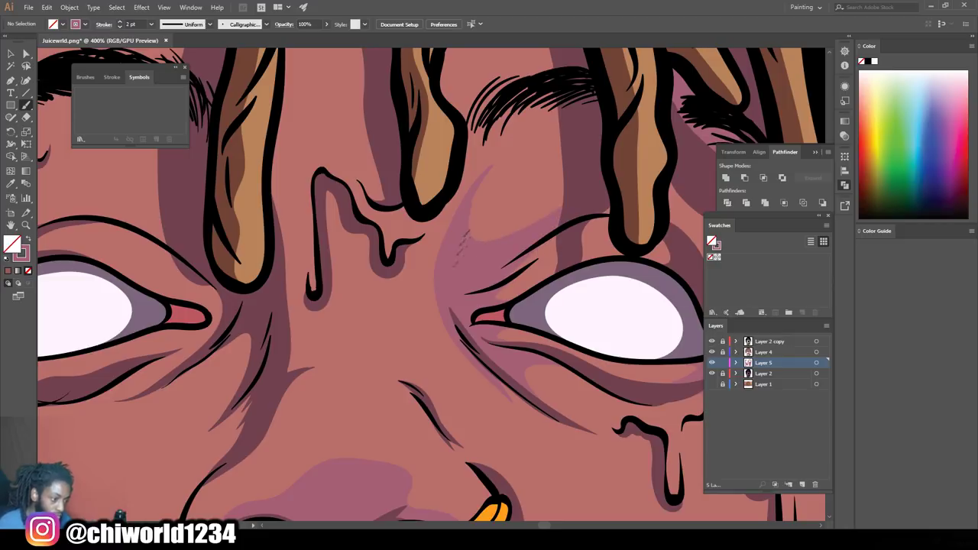
# - Paint mid-tone shadow around the left eye's inner corner, along the lower lid crease and up toward the brow
pyautogui.hotkey('ctrl', '-')
pyautogui.hotkey('ctrl', '-')
pyautogui.hotkey('ctrl', '-')
pyautogui.hotkey('ctrl', '-')
pyautogui.hotkey('ctrl', '-')
pyautogui.hscroll(-2, 607, 231)
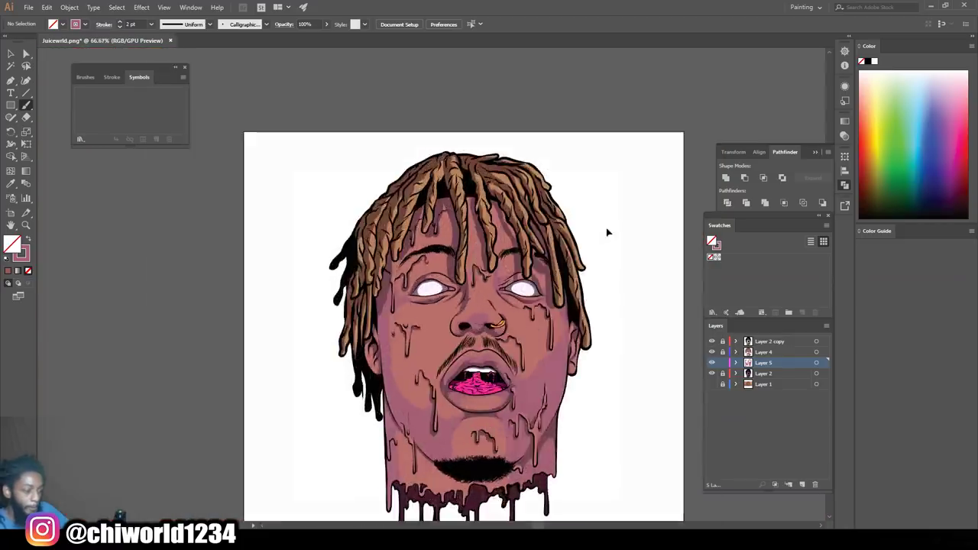
pyautogui.hotkey('ctrl', '+')
pyautogui.hotkey('ctrl', '+')
pyautogui.hotkey('ctrl', '+')
pyautogui.hotkey('ctrl', '+')
pyautogui.moveTo(404, 325); pyautogui.dragTo(431, 336)
pyautogui.moveTo(379, 376)
pyautogui.mouseDown()
pyautogui.moveTo(427, 367)
pyautogui.moveTo(451, 399)
pyautogui.moveTo(493, 327)
pyautogui.mouseUp()
pyautogui.scroll(2, 463, 373)
pyautogui.moveTo(425, 332)
pyautogui.mouseDown()
pyautogui.moveTo(474, 365)
pyautogui.moveTo(428, 356)
pyautogui.moveTo(443, 349)
pyautogui.mouseUp()
pyautogui.moveTo(427, 282)
pyautogui.mouseDown()
pyautogui.moveTo(413, 221)
pyautogui.moveTo(368, 205)
pyautogui.mouseUp()
# - Touch up the mid-tone shadow at the inner corner of the right eye
pyautogui.hotkey('ctrl', '-')
pyautogui.hotkey('ctrl', '-')
pyautogui.hotkey('ctrl', '-')
pyautogui.hotkey('ctrl', '-')
pyautogui.hotkey('ctrl', '-')
pyautogui.hotkey('ctrl', '=')
pyautogui.hotkey('ctrl', '=')
pyautogui.hotkey('ctrl', '=')
pyautogui.hotkey('ctrl', '=')
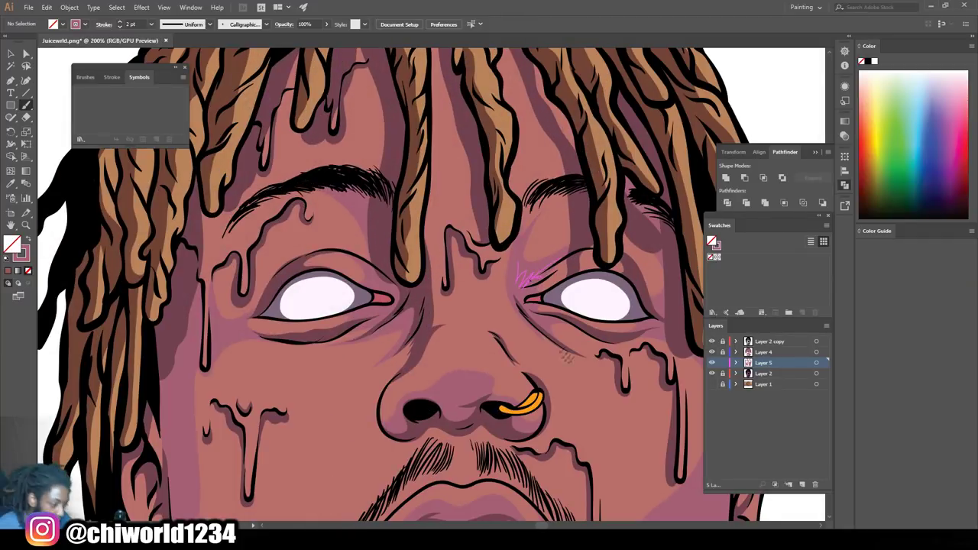
# - Expand the appearance of all mid-tone shadow strokes on Layer 5 and merge them into flat shapes
pyautogui.scroll(-3, 521, 243)
pyautogui.scroll(-1, 524, 257)
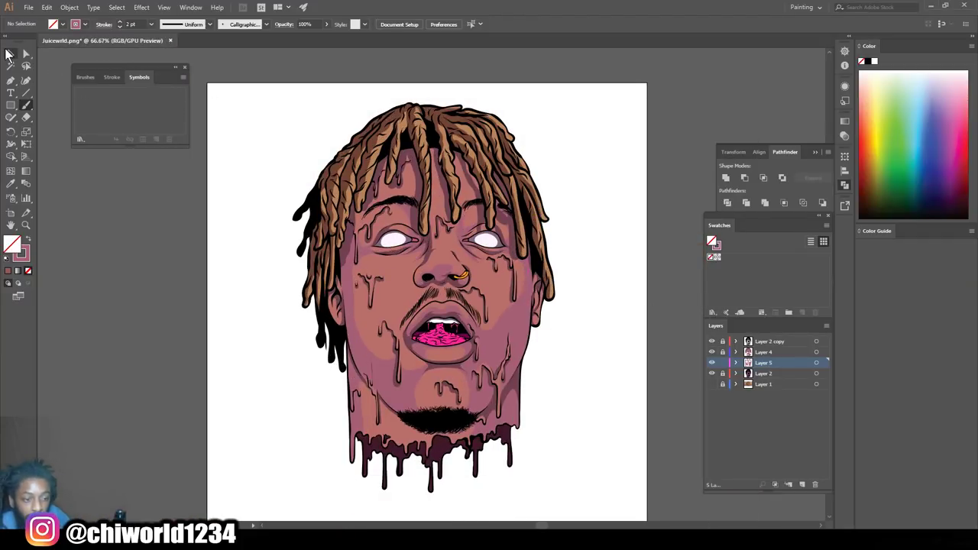
pyautogui.moveTo(266, 91)
pyautogui.mouseDown()
pyautogui.moveTo(550, 165)
pyautogui.moveTo(626, 496)
pyautogui.mouseUp()
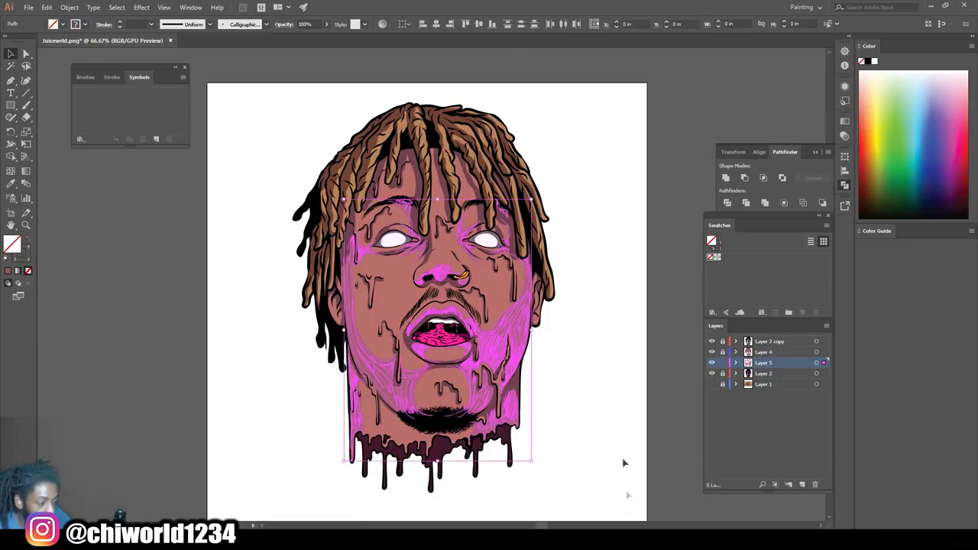
pyautogui.click(68, 8)
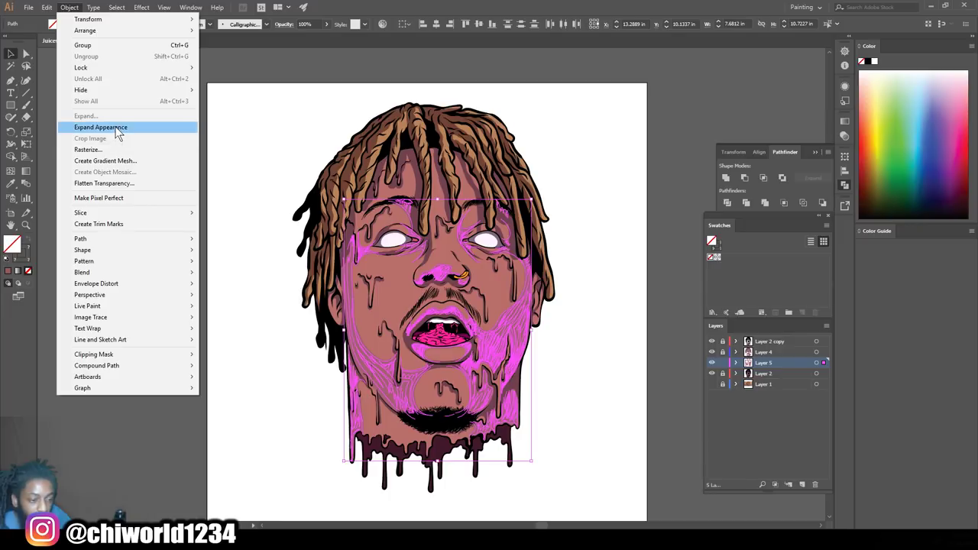
pyautogui.click(84, 128)
pyautogui.click(763, 203)
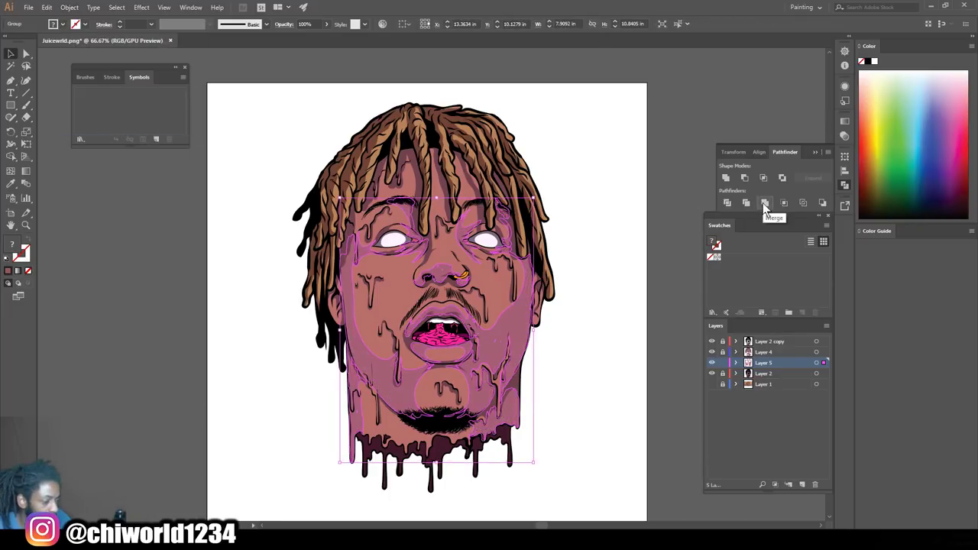
pyautogui.hotkey('ctrl', '+')
pyautogui.hotkey('ctrl', '+')
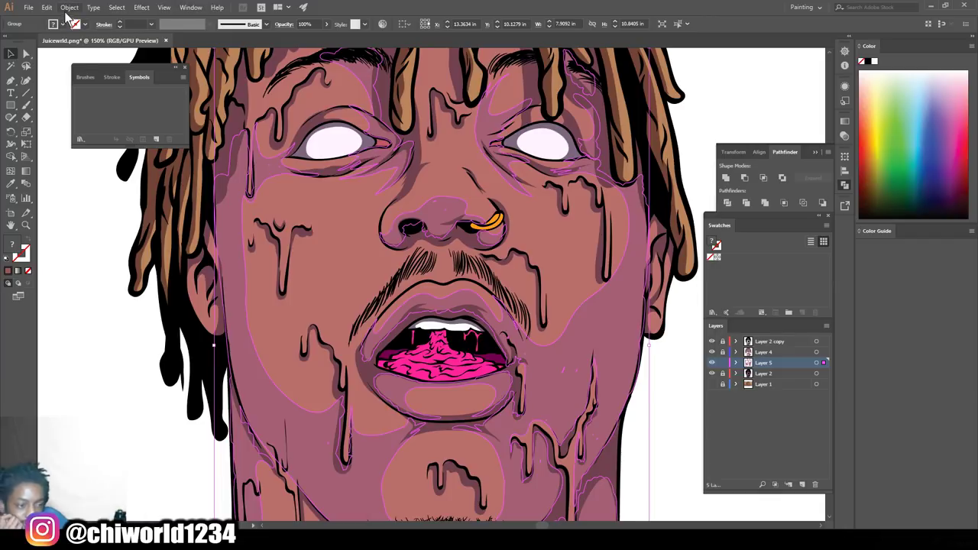
pyautogui.click(69, 7)
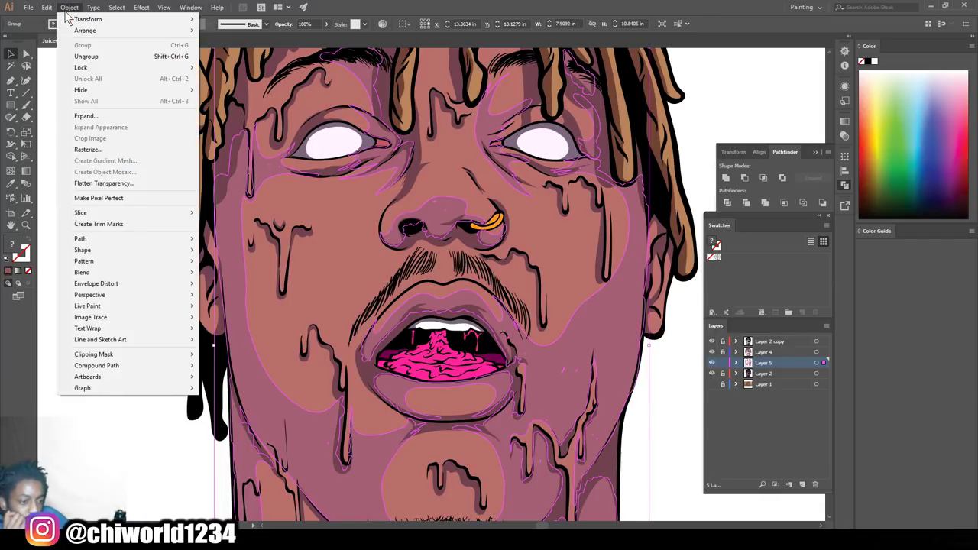
pyautogui.moveTo(48, 9)
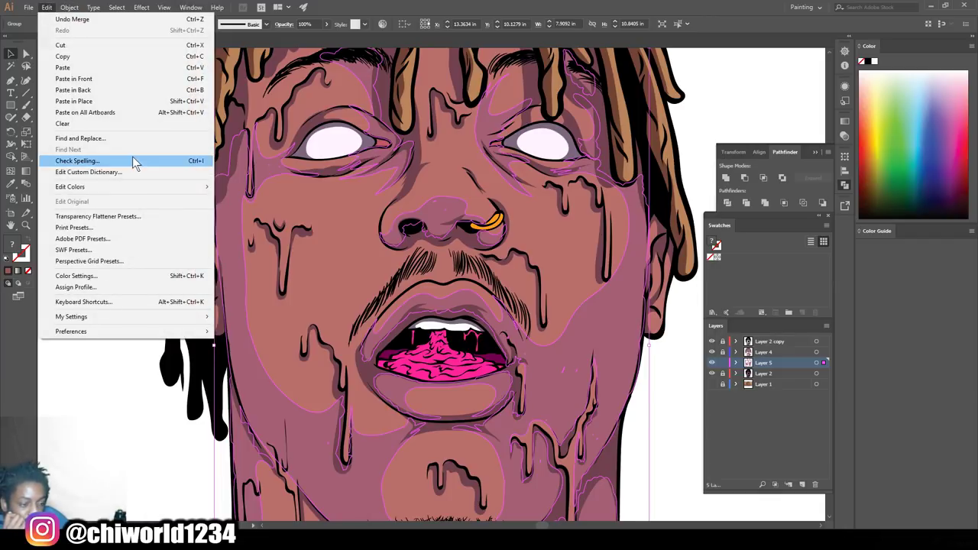
pyautogui.moveTo(196, 196)
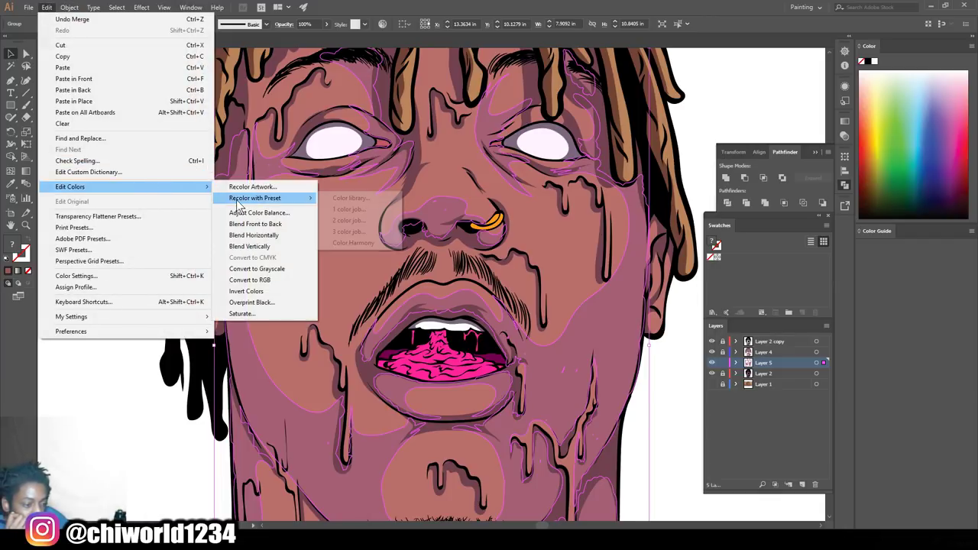
pyautogui.moveTo(306, 198)
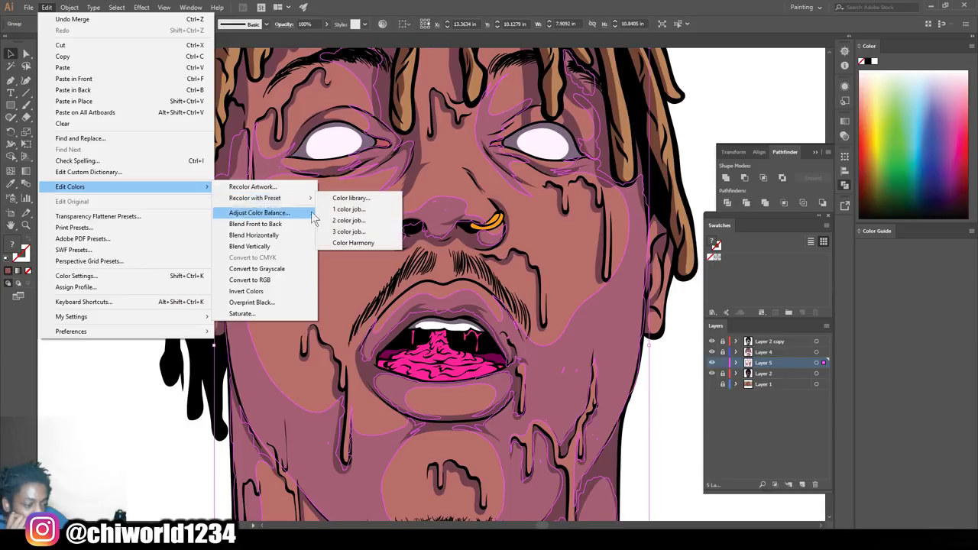
pyautogui.click(347, 242)
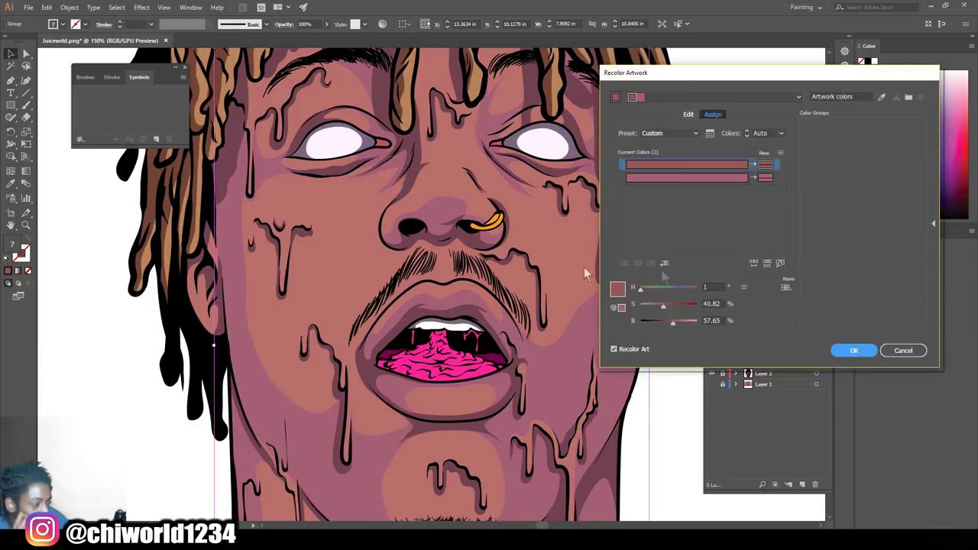
pyautogui.moveTo(660, 304); pyautogui.dragTo(673, 307)
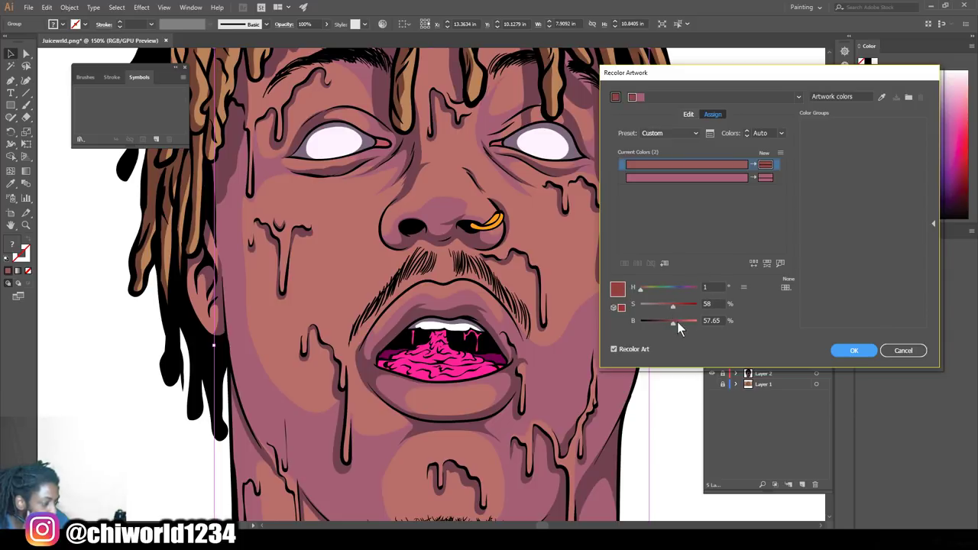
pyautogui.moveTo(683, 322); pyautogui.dragTo(669, 324)
pyautogui.click(901, 353)
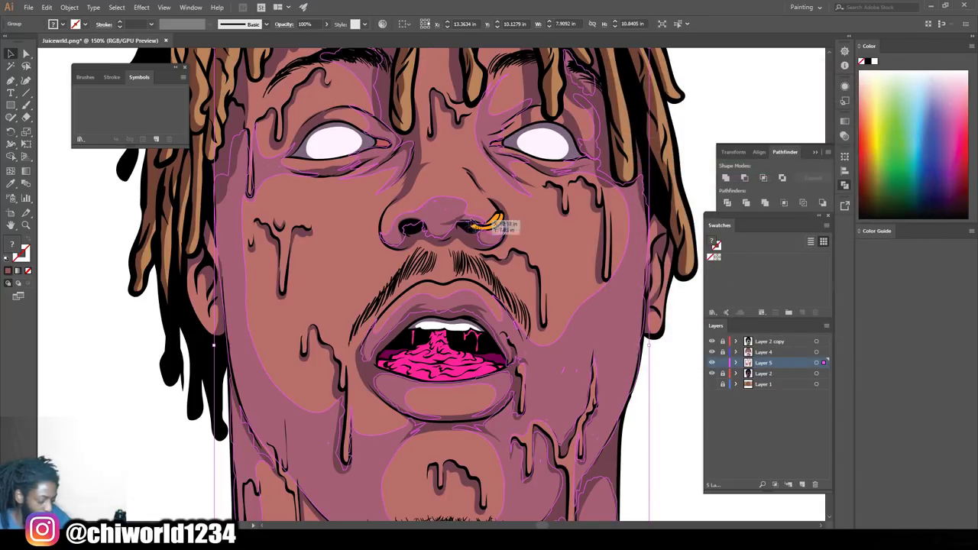
# - Open the merged shadow group for recoloring with the Color Harmony preset and set Colors to All
pyautogui.hotkey('ctrl', '-')
pyautogui.hotkey('ctrl', '-')
pyautogui.click(579, 261)
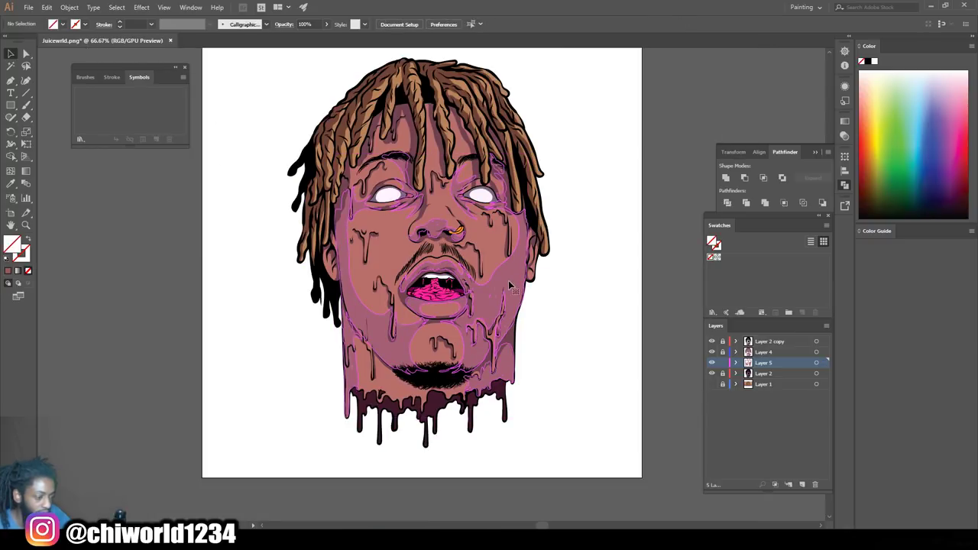
pyautogui.click(516, 285)
pyautogui.hotkey('ctrl', '+')
pyautogui.scroll(1, 441, 195)
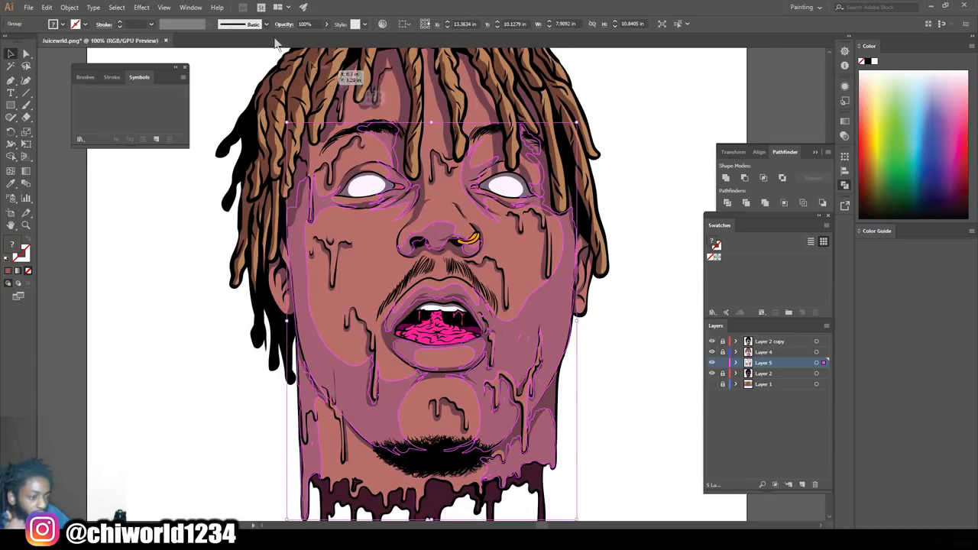
pyautogui.click(46, 7)
pyautogui.moveTo(181, 188)
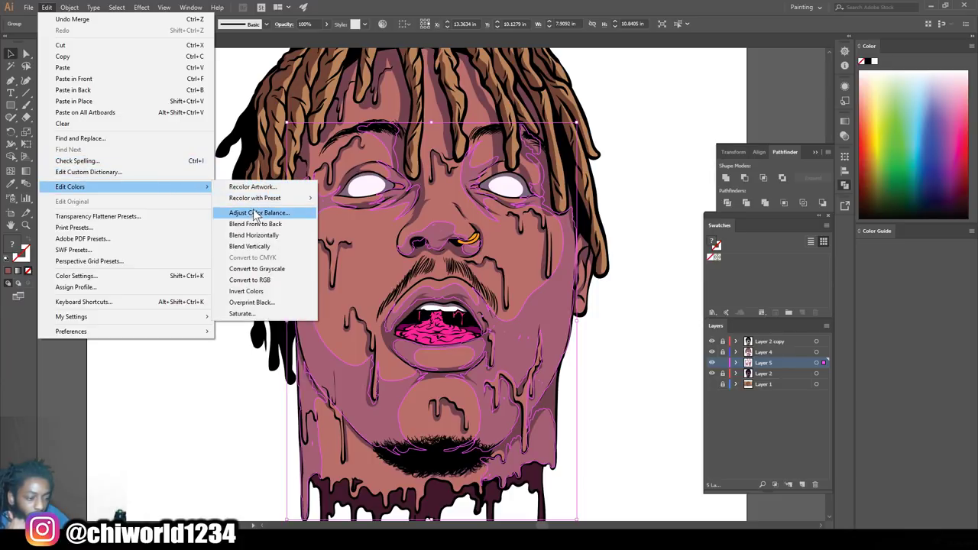
pyautogui.moveTo(305, 199)
pyautogui.click(348, 240)
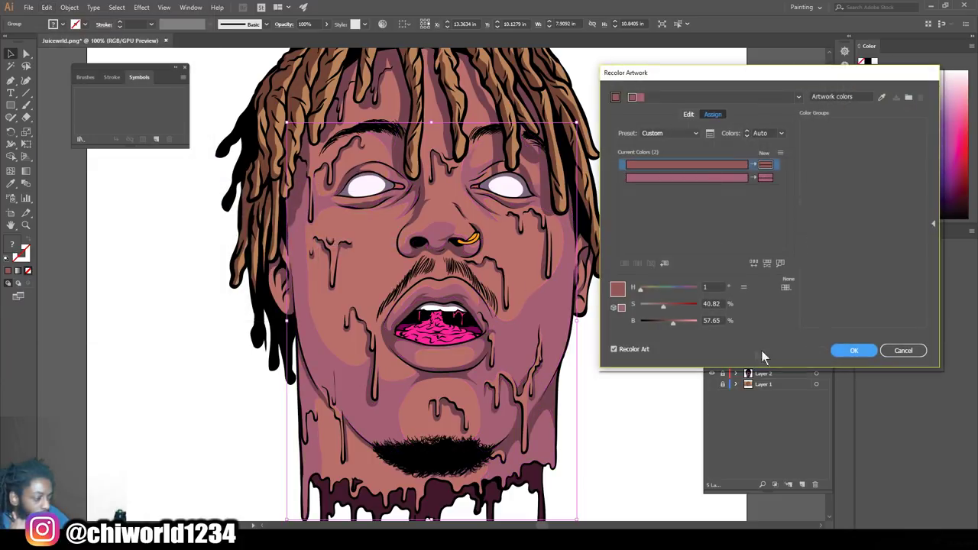
pyautogui.click(781, 134)
pyautogui.click(792, 207)
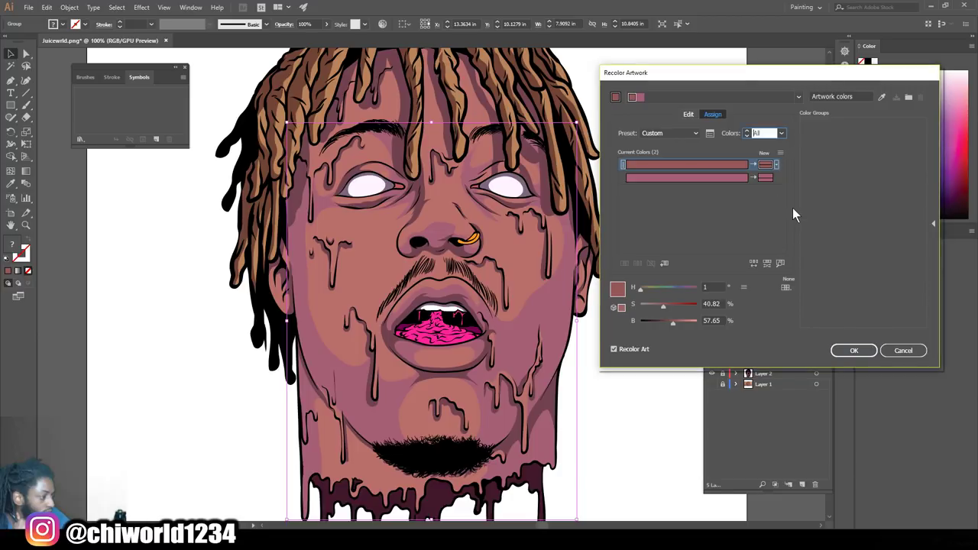
# - Recolor the pink mid-tone shadow to hue 349°, saturation 46% and brightness 61%, and apply the change
pyautogui.click(676, 180)
pyautogui.moveTo(664, 304)
pyautogui.mouseDown()
pyautogui.moveTo(669, 322)
pyautogui.moveTo(657, 309)
pyautogui.mouseUp()
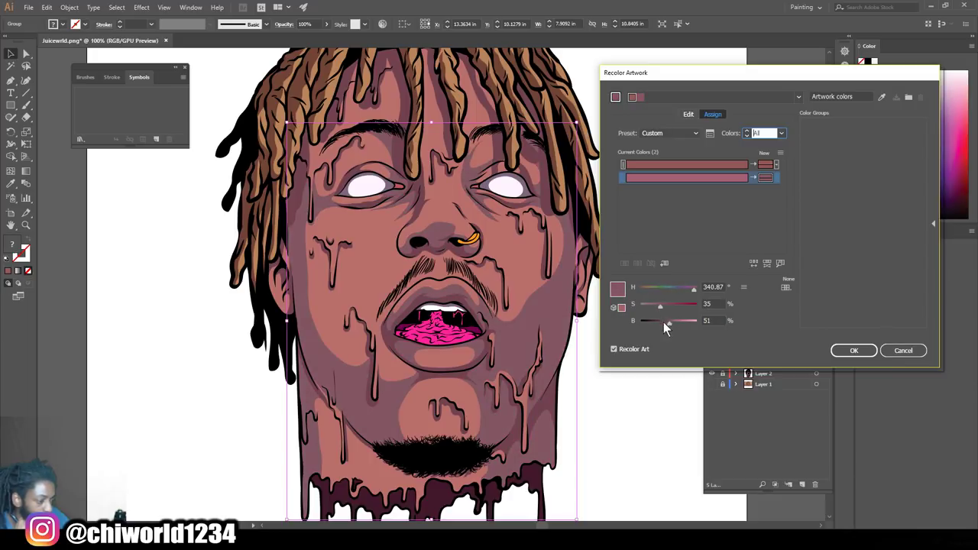
pyautogui.moveTo(672, 321); pyautogui.dragTo(675, 321)
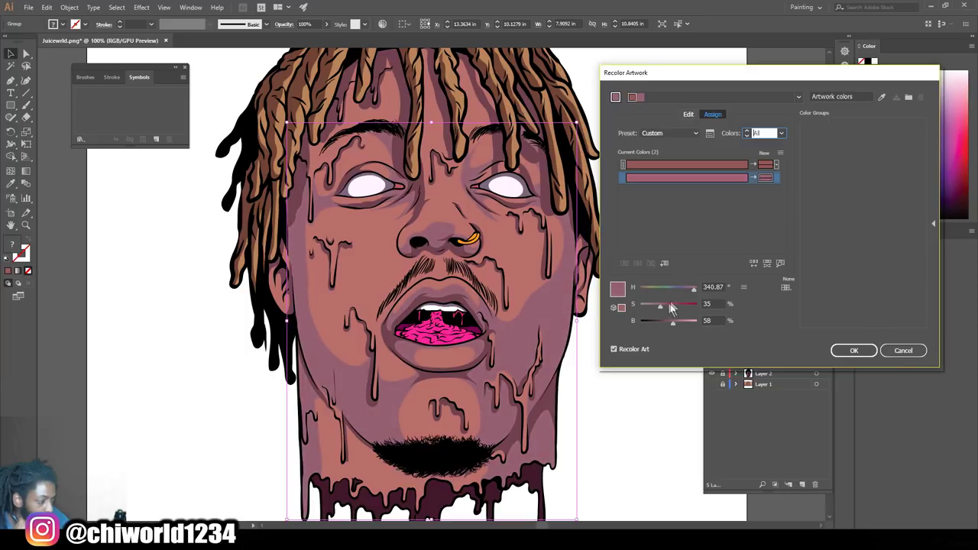
pyautogui.moveTo(662, 304); pyautogui.dragTo(665, 305)
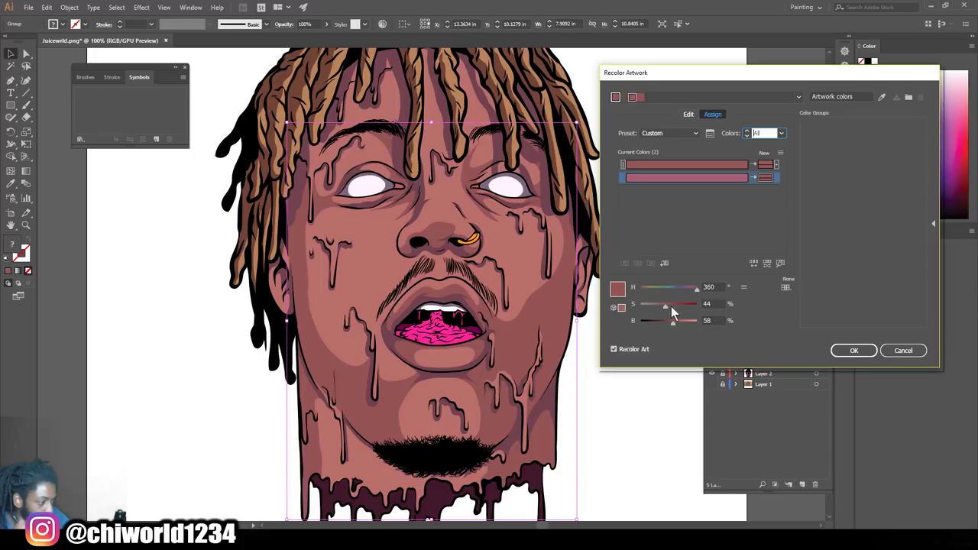
pyautogui.click(660, 306)
pyautogui.moveTo(660, 306); pyautogui.dragTo(663, 306)
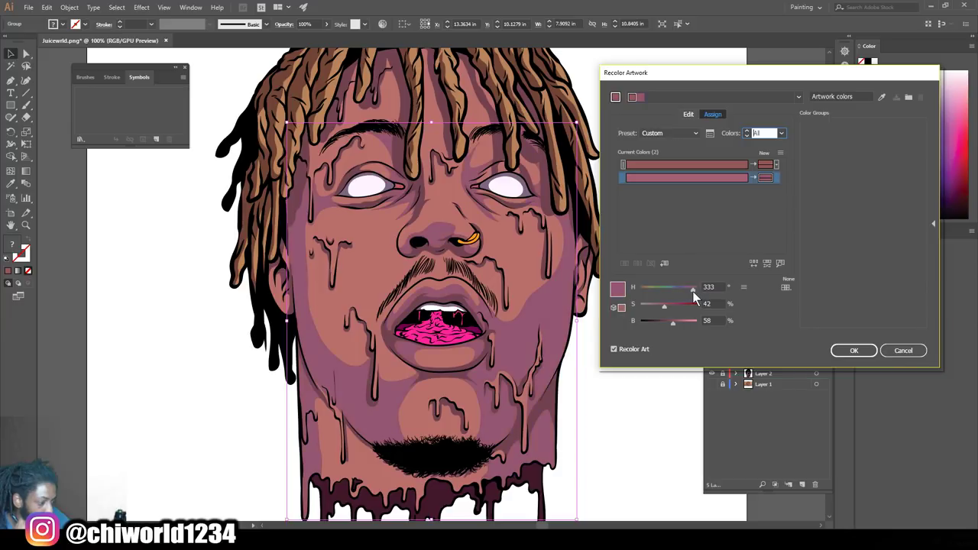
pyautogui.moveTo(682, 291); pyautogui.dragTo(642, 295)
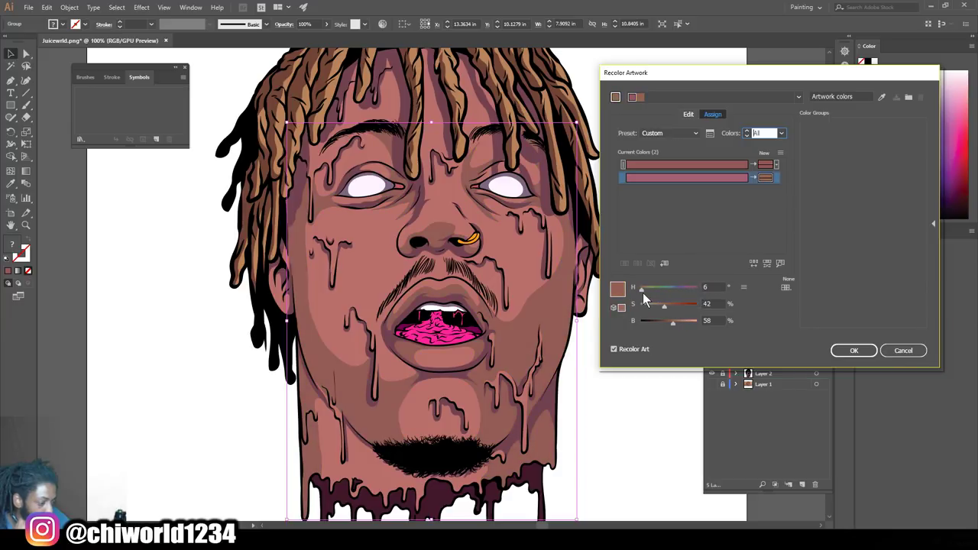
pyautogui.moveTo(642, 292); pyautogui.dragTo(672, 325)
pyautogui.moveTo(658, 289); pyautogui.dragTo(694, 294)
pyautogui.moveTo(664, 306); pyautogui.dragTo(679, 322)
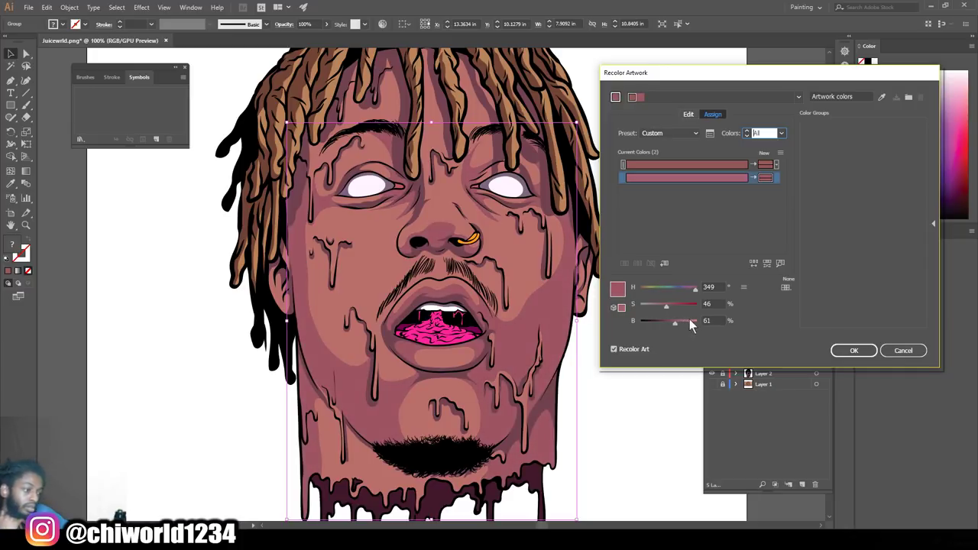
pyautogui.click(850, 351)
pyautogui.click(653, 349)
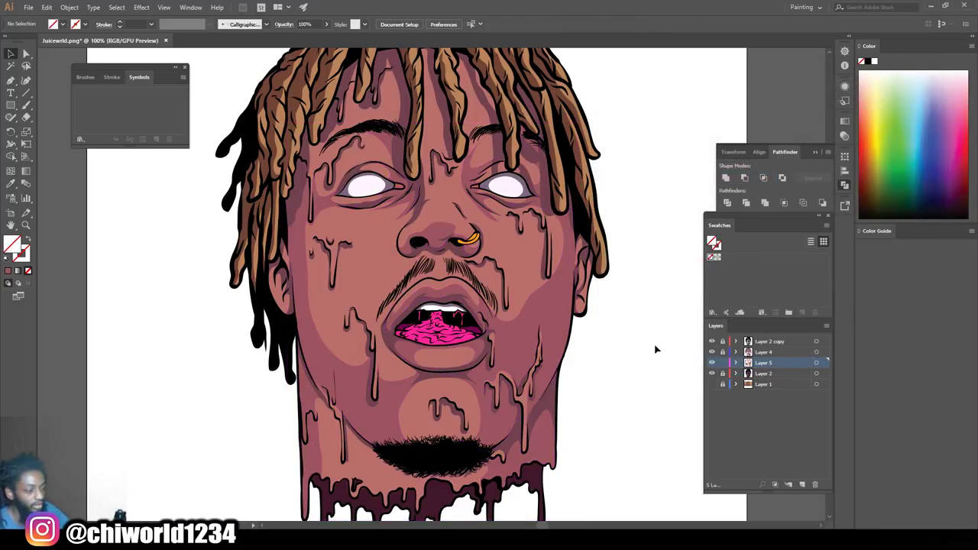
# - Examine the recolored shadows across the whole head and close up around the nose and mouth
pyautogui.hotkey('ctrl', '-')
pyautogui.hotkey('ctrl', '-')
pyautogui.hotkey('ctrl', '-')
pyautogui.hotkey('ctrl', '+')
pyautogui.hotkey('ctrl', '+')
pyautogui.hotkey('ctrl', '+')
pyautogui.hotkey('ctrl', '+')
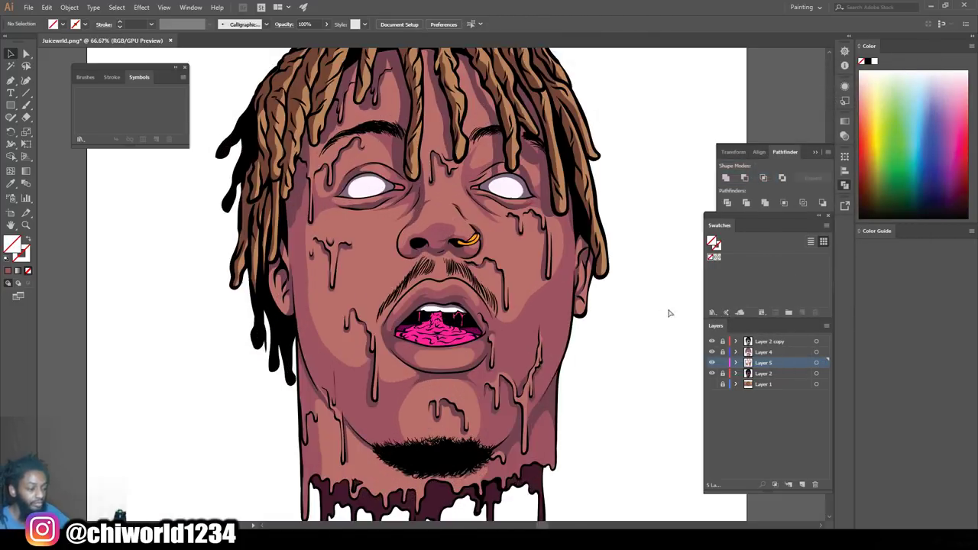
pyautogui.hotkey('ctrl', '-')
pyautogui.hotkey('ctrl', '-')
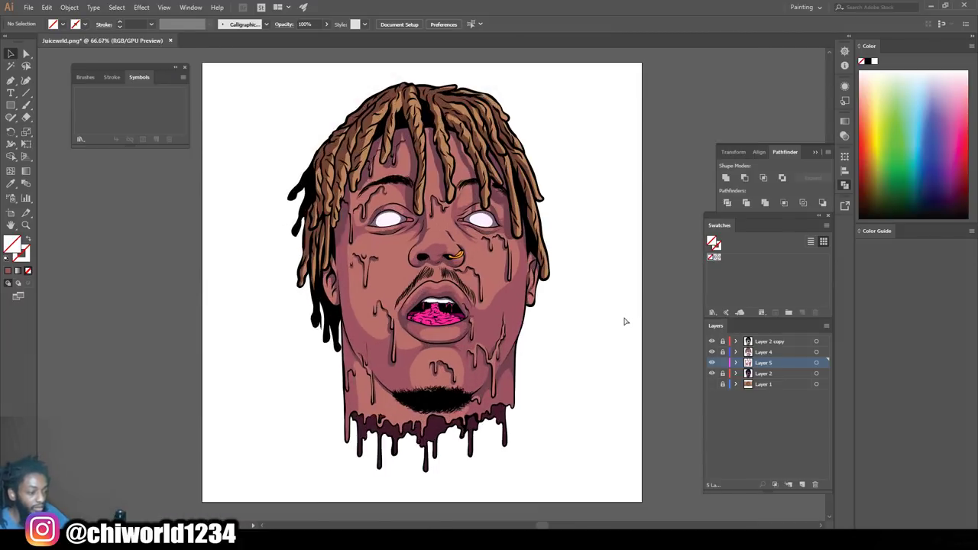
pyautogui.hotkey('ctrl', '+')
pyautogui.hotkey('ctrl', '+')
pyautogui.hotkey('ctrl', '+')
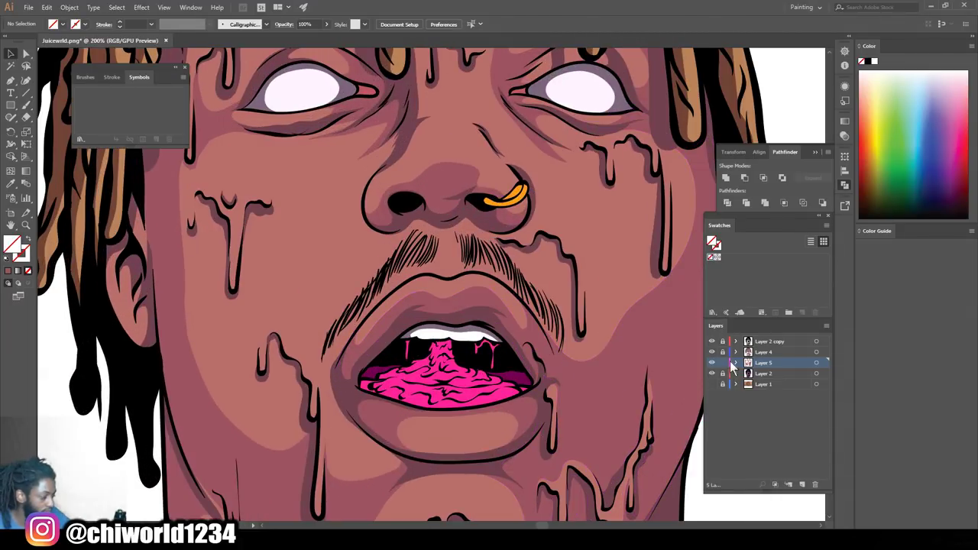
# - Add a new layer above Layer 5 and sample the dark purple inside the mouth for the Paintbrush
pyautogui.click(802, 484)
pyautogui.hotkey('ctrl', '+')
pyautogui.hotkey('ctrl', '+')
pyautogui.hotkey('ctrl', '+')
pyautogui.scroll(-3, 599, 351)
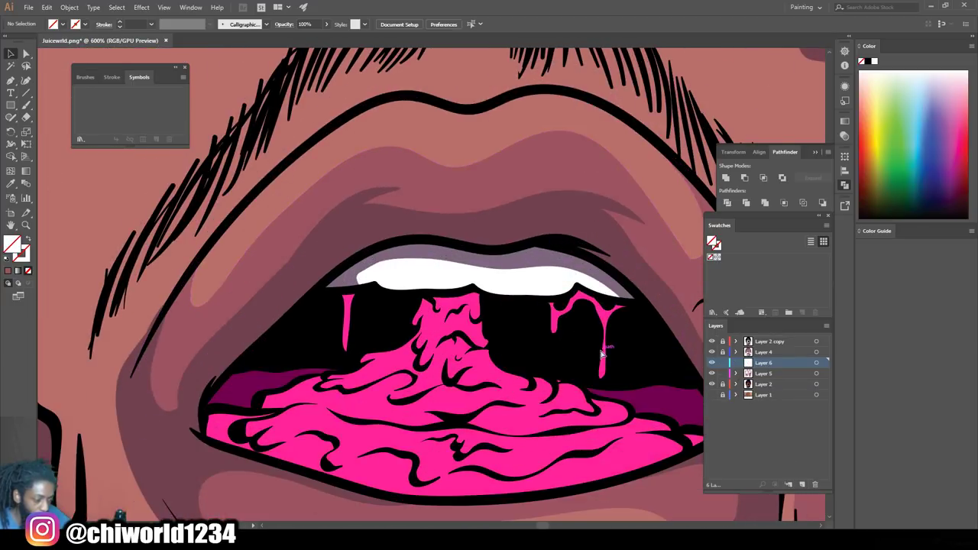
pyautogui.hscroll(2, 603, 353)
pyautogui.press('i')
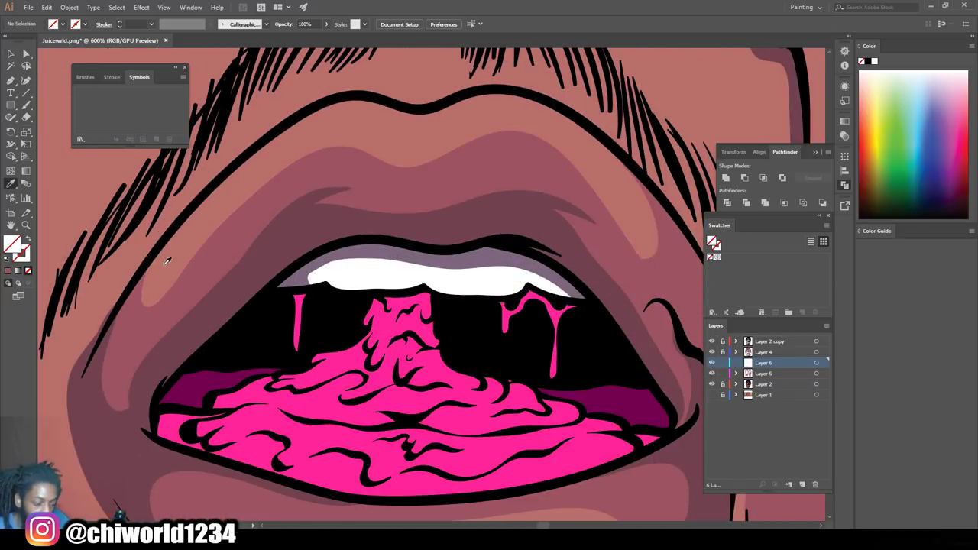
pyautogui.click(243, 373)
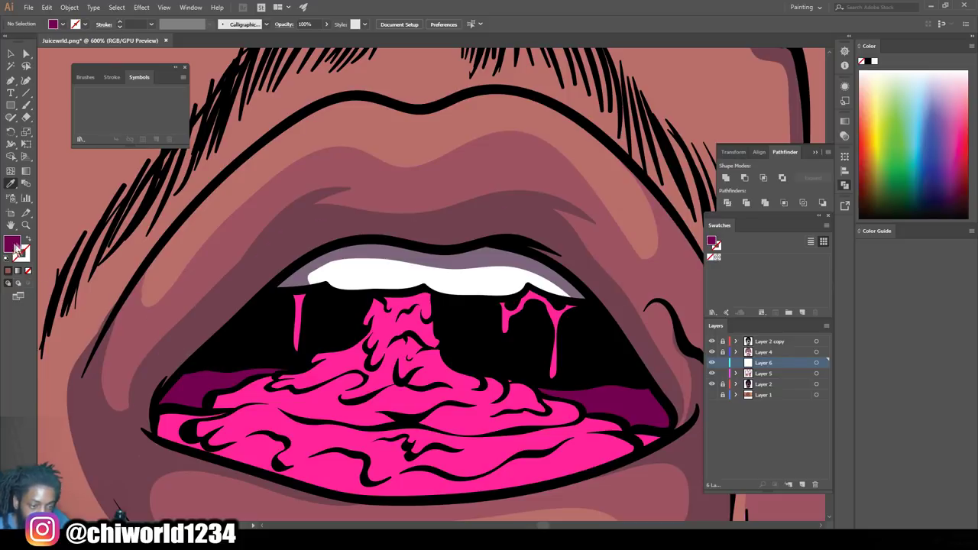
pyautogui.click(28, 106)
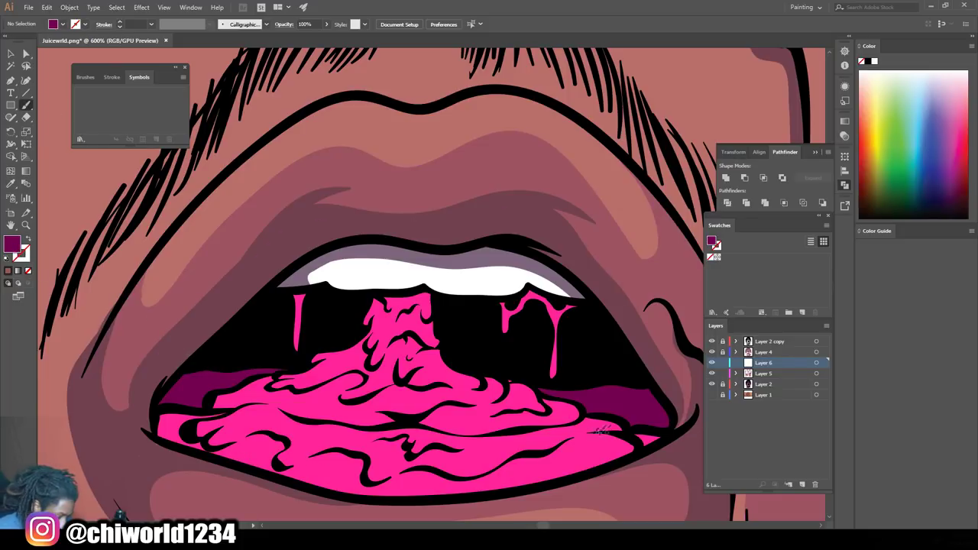
# - Paint dark purple 1 pt shadow strokes over the folds of the pink slime in the mouth
pyautogui.moveTo(609, 427)
pyautogui.mouseDown()
pyautogui.moveTo(439, 477)
pyautogui.moveTo(389, 480)
pyautogui.moveTo(332, 455)
pyautogui.moveTo(279, 454)
pyautogui.moveTo(250, 435)
pyautogui.moveTo(200, 443)
pyautogui.mouseUp()
pyautogui.moveTo(212, 406)
pyautogui.mouseDown()
pyautogui.moveTo(560, 428)
pyautogui.moveTo(577, 413)
pyautogui.mouseUp()
pyautogui.moveTo(282, 371); pyautogui.dragTo(434, 298)
# - Lock Layer 6 and add a new layer between Layer 4 and Layer 2 copy
pyautogui.hotkey('ctrl', '-')
pyautogui.hotkey('ctrl', '-')
pyautogui.hotkey('ctrl', '-')
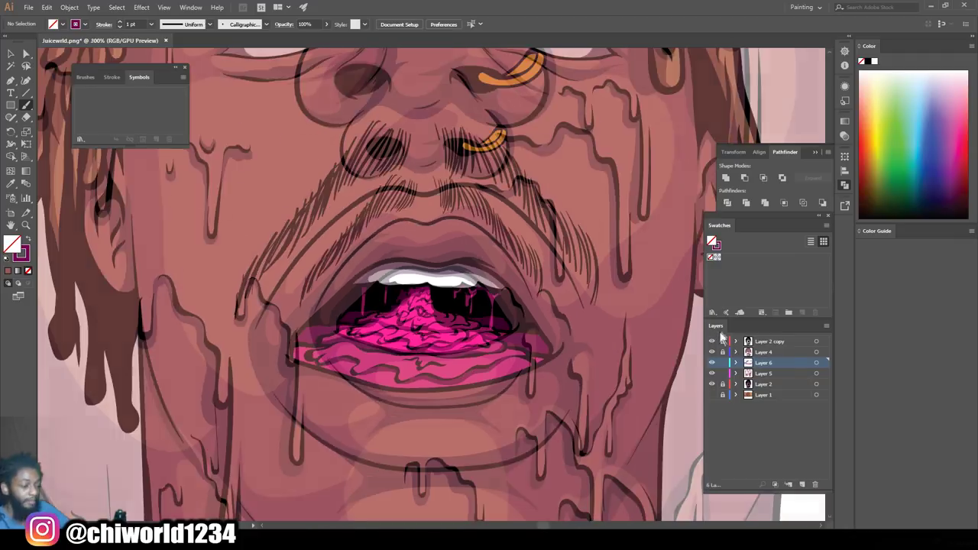
pyautogui.hotkey('ctrl', '-')
pyautogui.hotkey('ctrl', '-')
pyautogui.click(723, 362)
pyautogui.click(801, 484)
pyautogui.moveTo(766, 363); pyautogui.dragTo(779, 347)
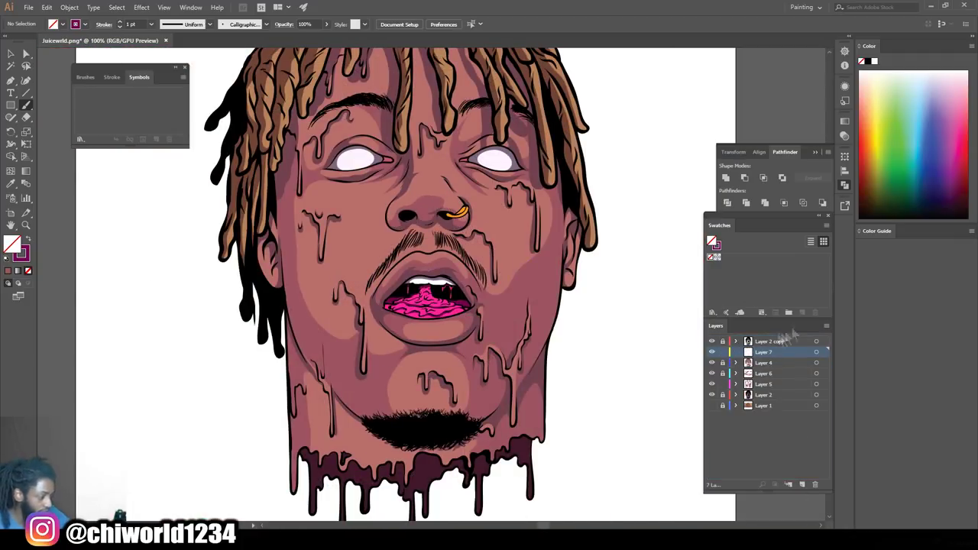
# - Set the stroke color to white and paint glossy highlights on the lower and upper lips on Layer 7
pyautogui.doubleClick(24, 256)
pyautogui.click(543, 289)
pyautogui.press('Return')
pyautogui.hotkey('ctrl', '+')
pyautogui.hotkey('ctrl', '+')
pyautogui.hotkey('ctrl', '+')
pyautogui.moveTo(404, 432); pyautogui.dragTo(487, 419)
pyautogui.moveTo(486, 202)
pyautogui.mouseDown()
pyautogui.moveTo(448, 191)
pyautogui.moveTo(425, 204)
pyautogui.mouseUp()
pyautogui.moveTo(417, 201); pyautogui.dragTo(411, 200)
pyautogui.hotkey('ctrl', '-')
pyautogui.hotkey('ctrl', '-')
pyautogui.hotkey('ctrl', '-')
pyautogui.hotkey('ctrl', '-')
# - Paint white highlights on the tip of the nose and down the nose bridge
pyautogui.hotkey('ctrl', '+')
pyautogui.hotkey('ctrl', '+')
pyautogui.hotkey('ctrl', '+')
pyautogui.hotkey('ctrl', '+')
pyautogui.hotkey('ctrl', '+')
pyautogui.scroll(6, 517, 240)
pyautogui.moveTo(388, 239)
pyautogui.mouseDown()
pyautogui.moveTo(451, 217)
pyautogui.moveTo(389, 229)
pyautogui.mouseUp()
pyautogui.moveTo(467, 232); pyautogui.dragTo(426, 228)
pyautogui.hotkey('ctrl', '-')
pyautogui.hotkey('ctrl', '-')
pyautogui.hotkey('ctrl', '-')
pyautogui.hotkey('ctrl', '-')
pyautogui.hotkey('ctrl', '-')
pyautogui.scroll(-2, 615, 299)
pyautogui.scroll(3, 617, 295)
pyautogui.hotkey('ctrl', '+')
pyautogui.hotkey('ctrl', '+')
pyautogui.hotkey('ctrl', '+')
pyautogui.scroll(2, 424, 229)
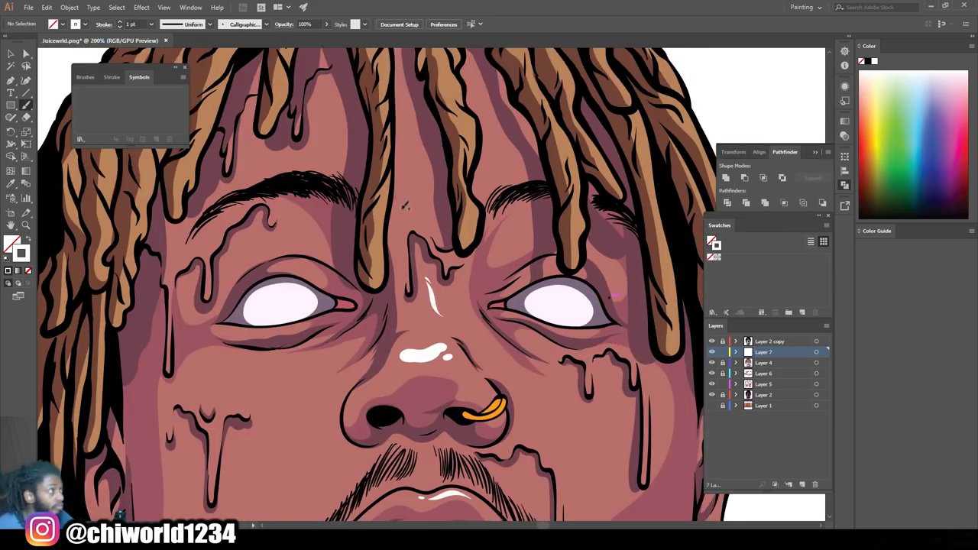
# - Paint a white highlight along the drip on the chin and lock Layer 5
pyautogui.scroll(-2, 424, 229)
pyautogui.hotkey('ctrl', '-')
pyautogui.hotkey('ctrl', '-')
pyautogui.hotkey('ctrl', '-')
pyautogui.hotkey('ctrl', '+')
pyautogui.hotkey('ctrl', '+')
pyautogui.hotkey('ctrl', '+')
pyautogui.scroll(-7, 482, 222)
pyautogui.moveTo(475, 375); pyautogui.dragTo(449, 353)
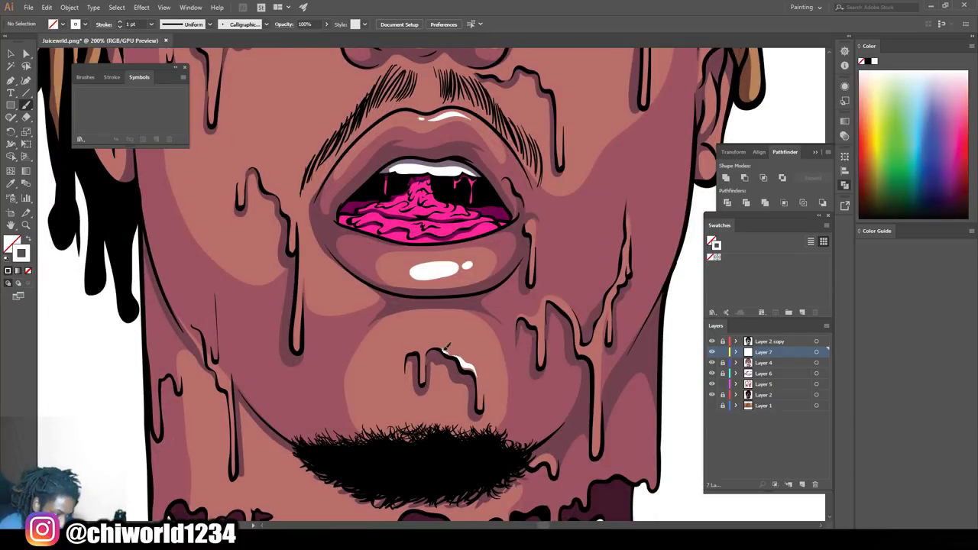
pyautogui.scroll(2, 477, 409)
pyautogui.click(723, 384)
# - Paint white highlights along the drips beside the nose and down the left cheek, including the Y-shaped one
pyautogui.hotkey('ctrl', '-')
pyautogui.hotkey('ctrl', '-')
pyautogui.hotkey('ctrl', '-')
pyautogui.hotkey('ctrl', '-')
pyautogui.hotkey('ctrl', '+')
pyautogui.hotkey('ctrl', '+')
pyautogui.scroll(6, 565, 342)
pyautogui.scroll(1, 565, 341)
pyautogui.moveTo(530, 283); pyautogui.dragTo(501, 244)
pyautogui.scroll(-2, 434, 281)
pyautogui.scroll(2, 321, 368)
pyautogui.moveTo(381, 441); pyautogui.dragTo(385, 397)
pyautogui.moveTo(376, 343)
pyautogui.mouseDown()
pyautogui.moveTo(382, 304)
pyautogui.moveTo(348, 258)
pyautogui.mouseUp()
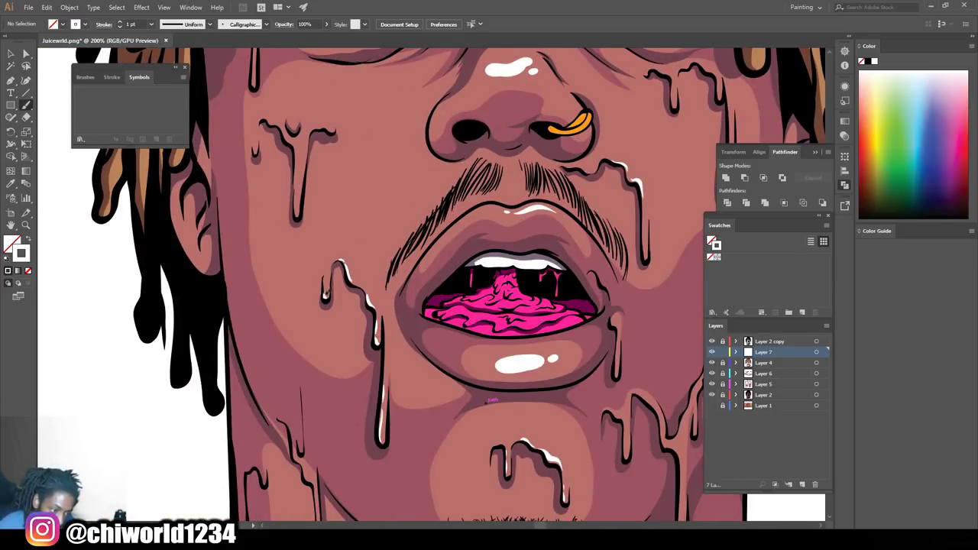
pyautogui.scroll(5, 492, 399)
pyautogui.moveTo(298, 325); pyautogui.dragTo(306, 265)
pyautogui.hotkey('ctrl', '-')
pyautogui.hotkey('ctrl', '-')
pyautogui.hotkey('ctrl', '-')
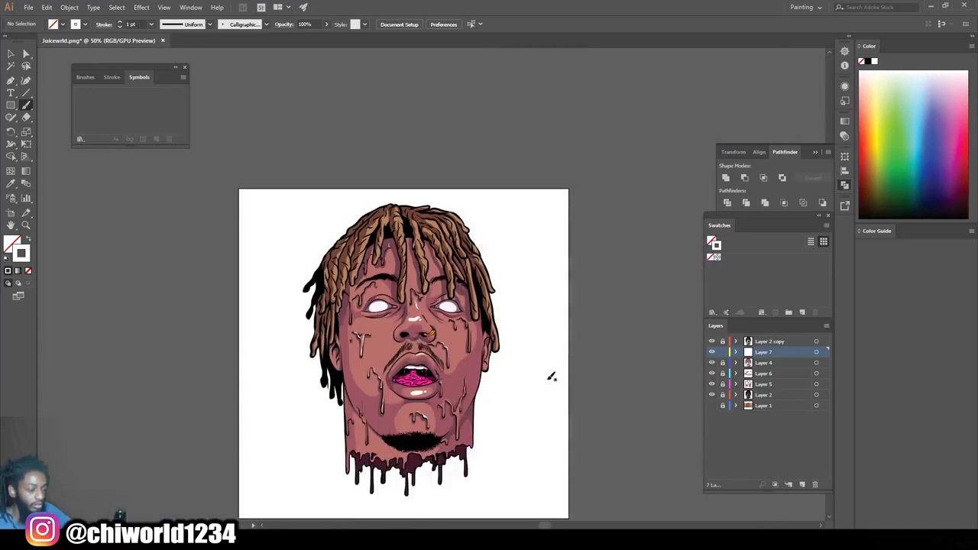
# - Paint thin white highlights on the upper and lower lids of both eyes
pyautogui.hotkey('ctrl', '+')
pyautogui.hotkey('ctrl', '+')
pyautogui.hotkey('ctrl', '+')
pyautogui.moveTo(505, 258); pyautogui.dragTo(472, 259)
pyautogui.scroll(1, 469, 246)
pyautogui.moveTo(240, 297); pyautogui.dragTo(194, 299)
pyautogui.moveTo(253, 249); pyautogui.dragTo(216, 241)
pyautogui.hotkey('ctrl', '-')
pyautogui.hotkey('ctrl', '-')
pyautogui.hotkey('ctrl', '-')
pyautogui.hotkey('ctrl', '+')
pyautogui.hotkey('ctrl', '+')
pyautogui.hotkey('ctrl', '+')
pyautogui.moveTo(484, 246); pyautogui.dragTo(502, 243)
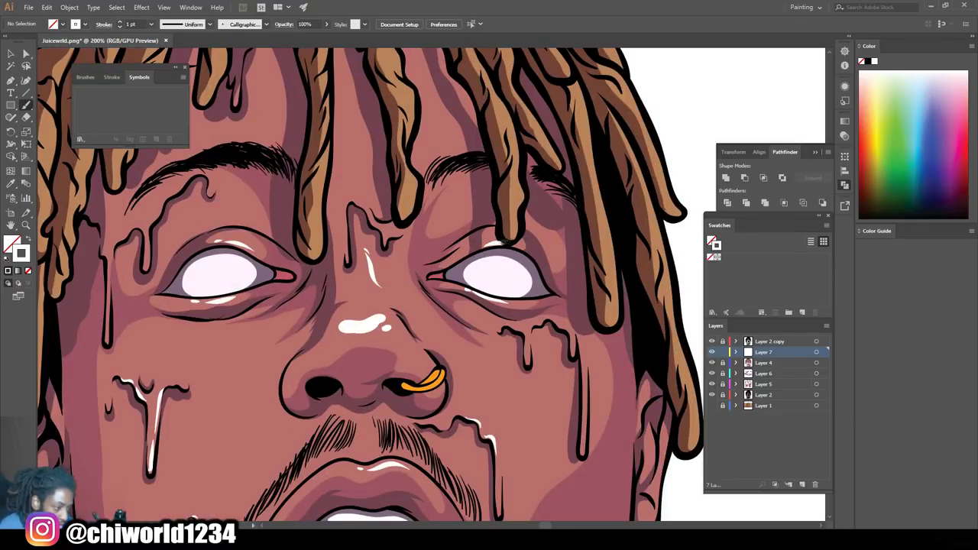
# - Paint white highlights along the drips beside the right mouth corner and on the right side of the jaw
pyautogui.hotkey('ctrl', '-')
pyautogui.hotkey('ctrl', '-')
pyautogui.hotkey('ctrl', '-')
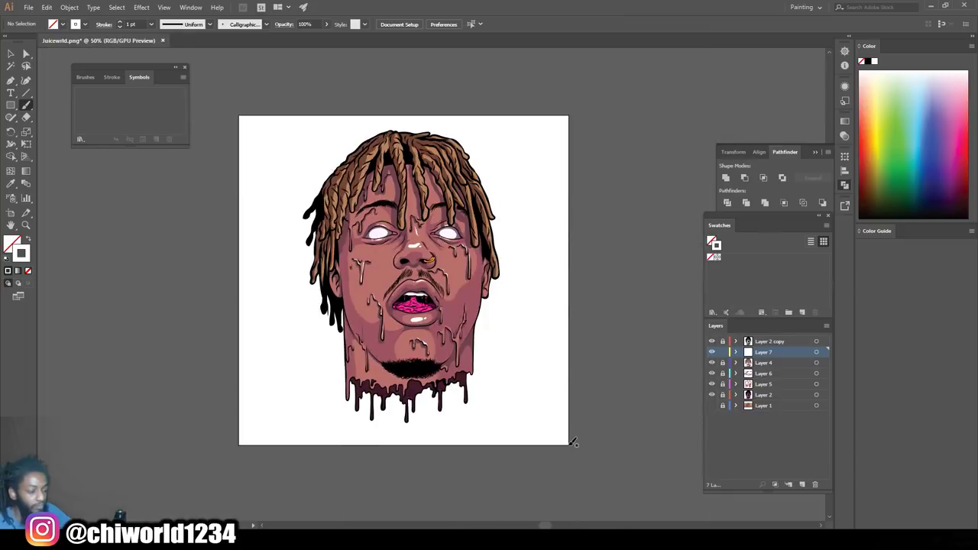
pyautogui.hotkey('ctrl', '+')
pyautogui.hotkey('ctrl', '+')
pyautogui.hotkey('ctrl', '+')
pyautogui.moveTo(473, 261); pyautogui.dragTo(471, 224)
pyautogui.moveTo(541, 449)
pyautogui.mouseDown()
pyautogui.moveTo(535, 351)
pyautogui.moveTo(511, 304)
pyautogui.mouseUp()
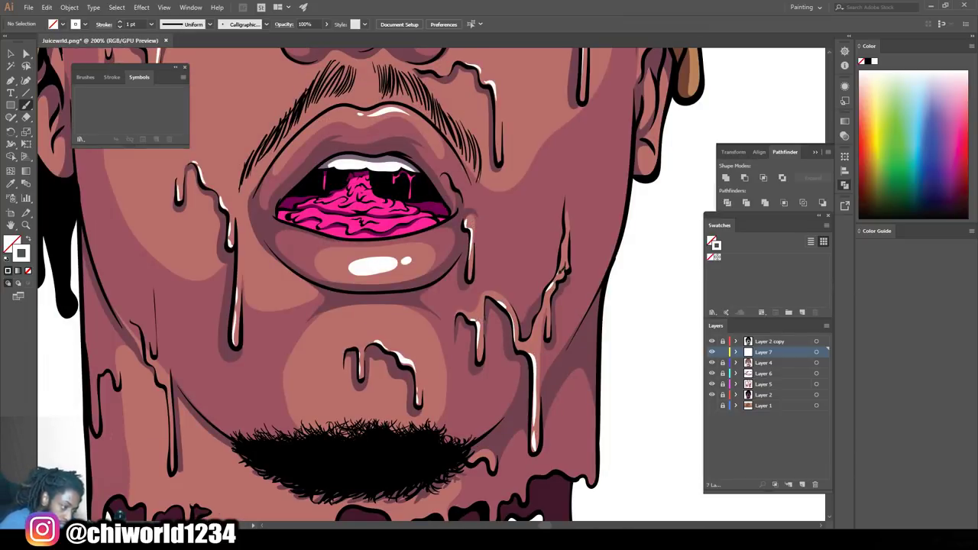
pyautogui.moveTo(557, 276); pyautogui.dragTo(566, 244)
# - Paint white highlights along the drips on the left side of the jaw and neck
pyautogui.hotkey('ctrl', '-')
pyautogui.hotkey('ctrl', '-')
pyautogui.hotkey('ctrl', '+')
pyautogui.hotkey('ctrl', '+')
pyautogui.hscroll(-2, 600, 407)
pyautogui.scroll(-1, 660, 409)
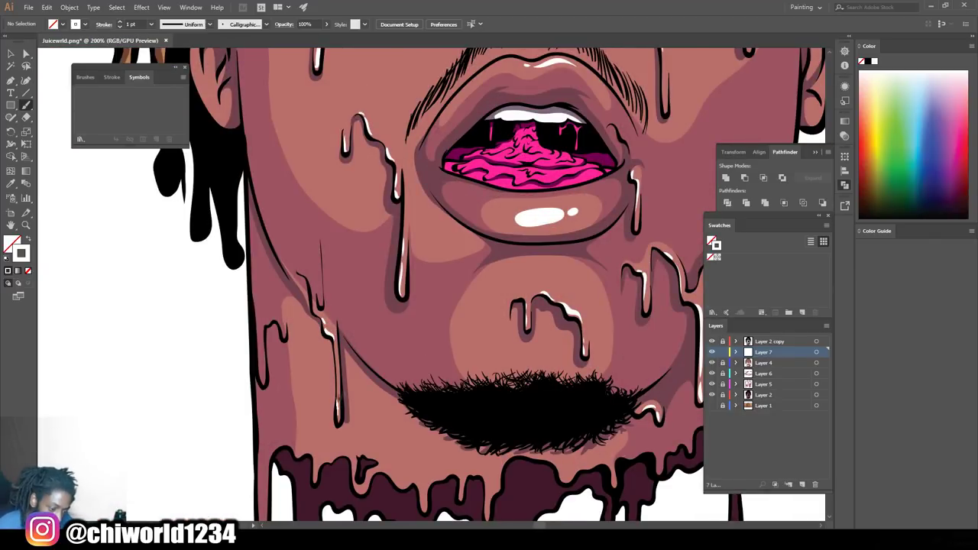
pyautogui.moveTo(265, 380); pyautogui.dragTo(269, 322)
pyautogui.hotkey('ctrl', '-')
pyautogui.hotkey('ctrl', '-')
pyautogui.hotkey('ctrl', '-')
# - Paint small white highlights on the lobes and inner folds of both ears
pyautogui.moveTo(548, 272); pyautogui.dragTo(497, 368)
pyautogui.hotkey('ctrl', '+')
pyautogui.hotkey('ctrl', '+')
pyautogui.hotkey('ctrl', '+')
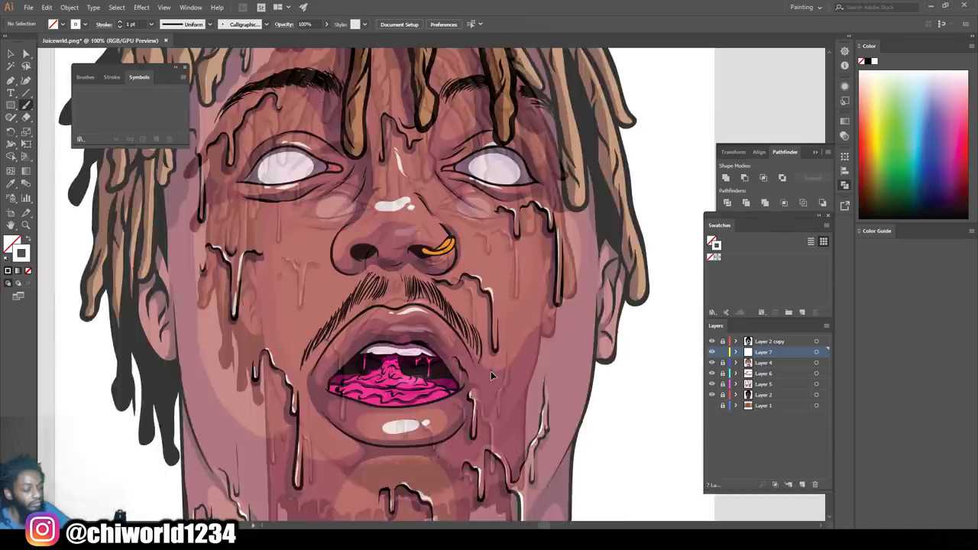
pyautogui.moveTo(83, 414); pyautogui.dragTo(80, 373)
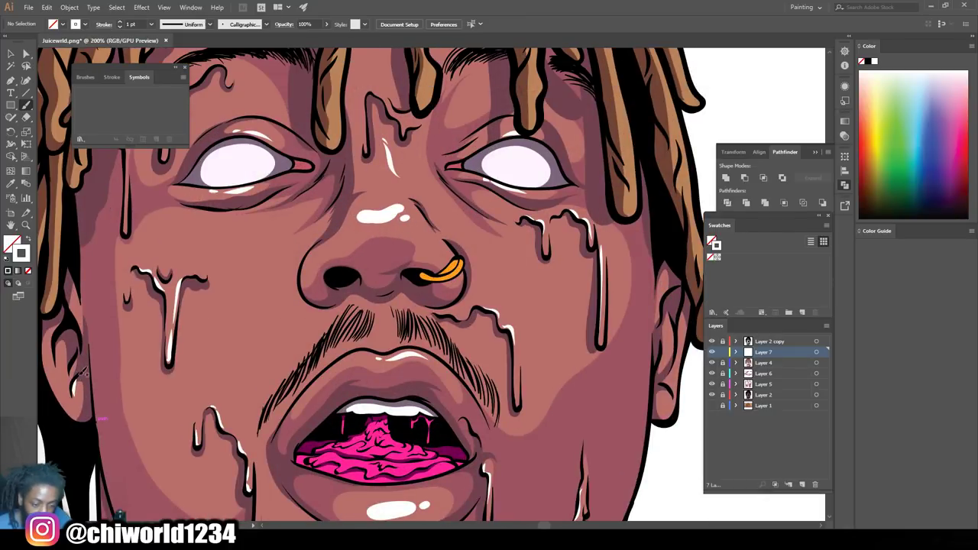
pyautogui.moveTo(670, 397); pyautogui.dragTo(665, 389)
pyautogui.moveTo(669, 356)
pyautogui.mouseDown()
pyautogui.moveTo(671, 333)
pyautogui.moveTo(684, 329)
pyautogui.mouseUp()
pyautogui.moveTo(663, 297); pyautogui.dragTo(678, 285)
pyautogui.moveTo(77, 314); pyautogui.dragTo(66, 286)
# - Paint white highlights along the drips beside and above the left eye
pyautogui.hotkey('ctrl', '-')
pyautogui.hotkey('ctrl', '-')
pyautogui.hotkey('ctrl', '-')
pyautogui.scroll(2, 184, 297)
pyautogui.hotkey('ctrl', '=')
pyautogui.hotkey('ctrl', '=')
pyautogui.hotkey('ctrl', '=')
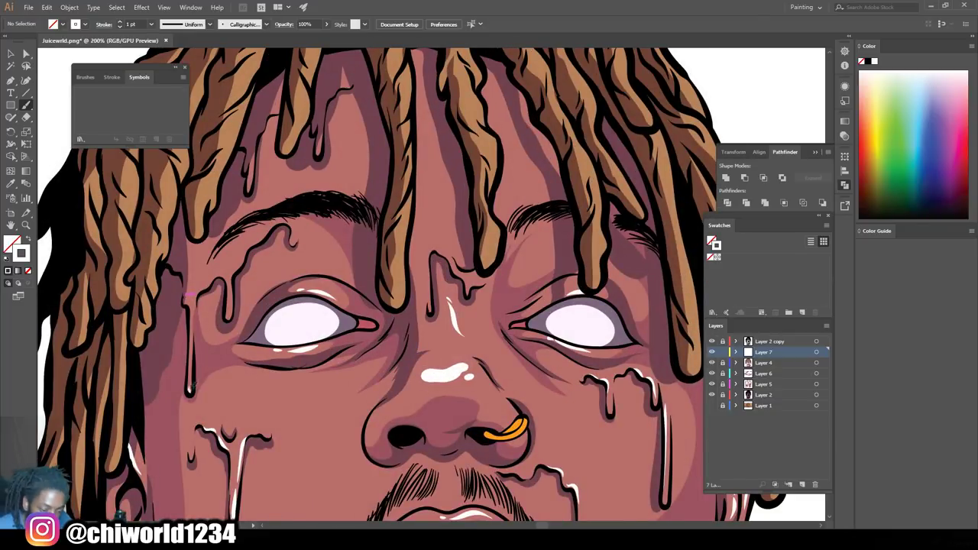
pyautogui.moveTo(228, 304)
pyautogui.mouseDown()
pyautogui.moveTo(219, 273)
pyautogui.moveTo(212, 281)
pyautogui.moveTo(268, 231)
pyautogui.moveTo(291, 243)
pyautogui.mouseUp()
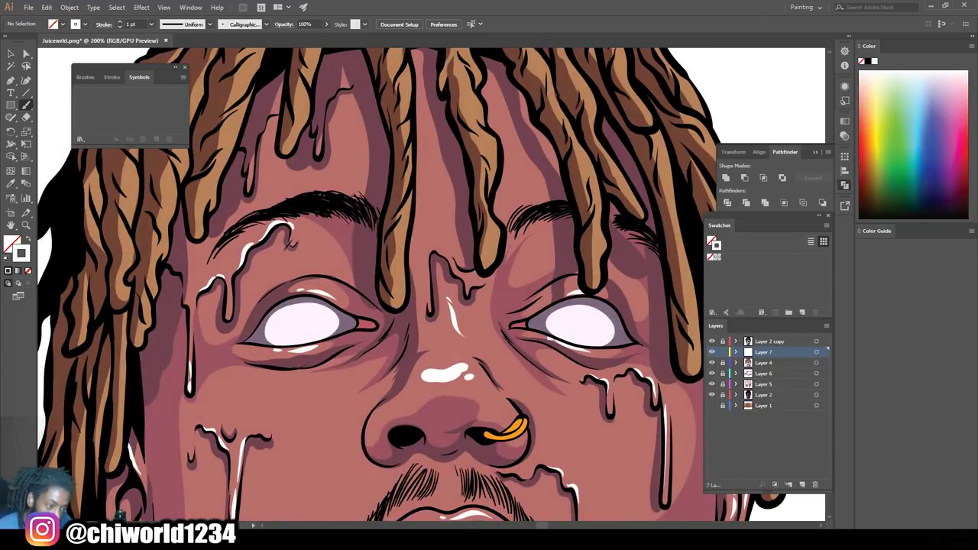
# - Paint white highlights along the drips between the eyebrows and on the upper forehead
pyautogui.scroll(-2, 491, 385)
pyautogui.scroll(3, 493, 386)
pyautogui.moveTo(490, 323); pyautogui.dragTo(469, 329)
pyautogui.moveTo(464, 314); pyautogui.dragTo(439, 286)
pyautogui.scroll(-5, 454, 290)
pyautogui.scroll(4, 434, 241)
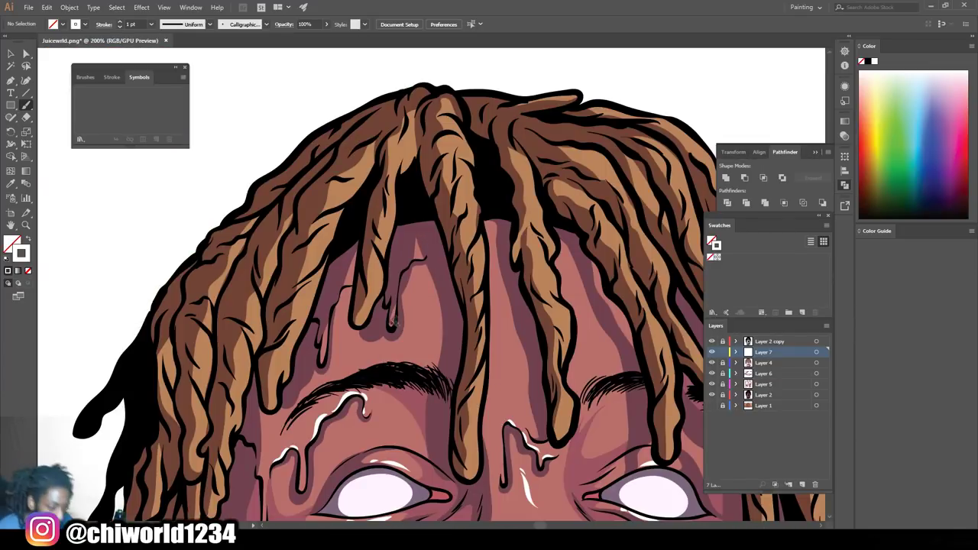
pyautogui.moveTo(331, 321); pyautogui.dragTo(342, 284)
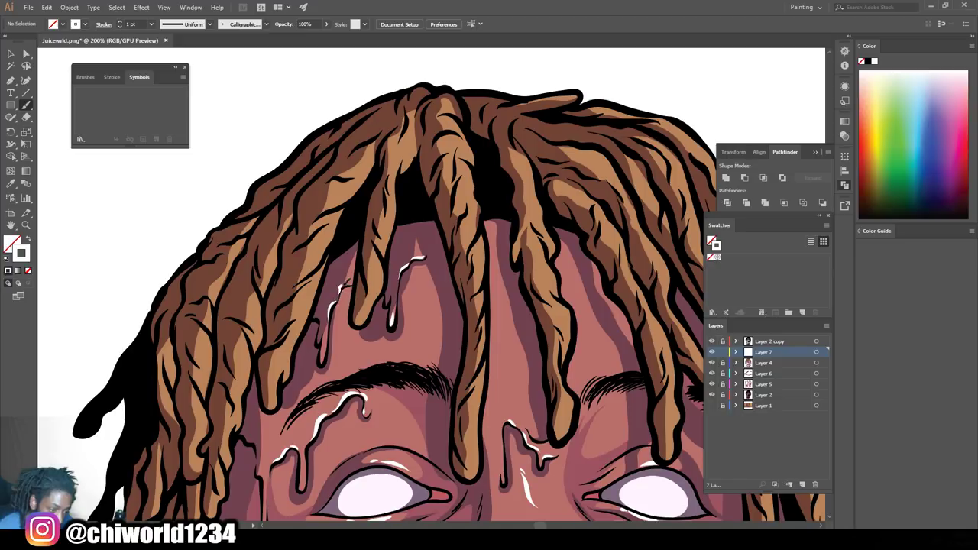
pyautogui.hotkey('ctrl', '0')
pyautogui.scroll(-1, 567, 345)
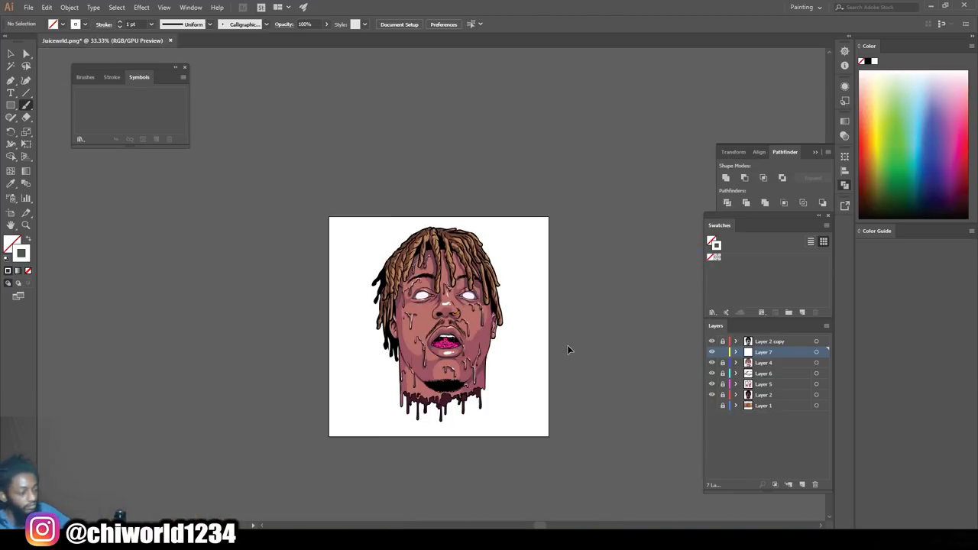
# - Sample the nose ring's orange, darken it to brown, and paint shading strokes on the ring with the Paintbrush
pyautogui.scroll(5, 573, 343)
pyautogui.scroll(2, 498, 359)
pyautogui.click(10, 184)
pyautogui.click(496, 420)
pyautogui.doubleClick(12, 245)
pyautogui.click(664, 353)
pyautogui.click(782, 292)
pyautogui.click(26, 107)
pyautogui.moveTo(453, 426)
pyautogui.mouseDown()
pyautogui.moveTo(420, 417)
pyautogui.moveTo(450, 430)
pyautogui.mouseUp()
pyautogui.moveTo(509, 403)
pyautogui.mouseDown()
pyautogui.moveTo(538, 371)
pyautogui.moveTo(527, 404)
pyautogui.mouseUp()
pyautogui.moveTo(505, 427); pyautogui.dragTo(499, 385)
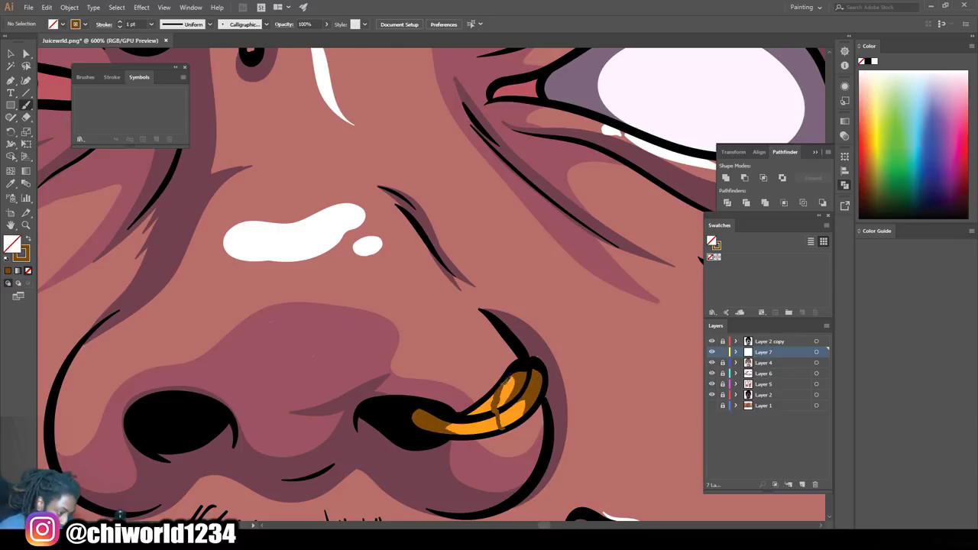
# - Lock Layer 7, add a new layer and move it directly above Layer 2
pyautogui.scroll(-6, 663, 367)
pyautogui.scroll(1, 564, 373)
pyautogui.scroll(1, 566, 371)
pyautogui.scroll(-1, 598, 358)
pyautogui.click(723, 353)
pyautogui.click(802, 484)
pyautogui.moveTo(796, 382); pyautogui.dragTo(773, 379)
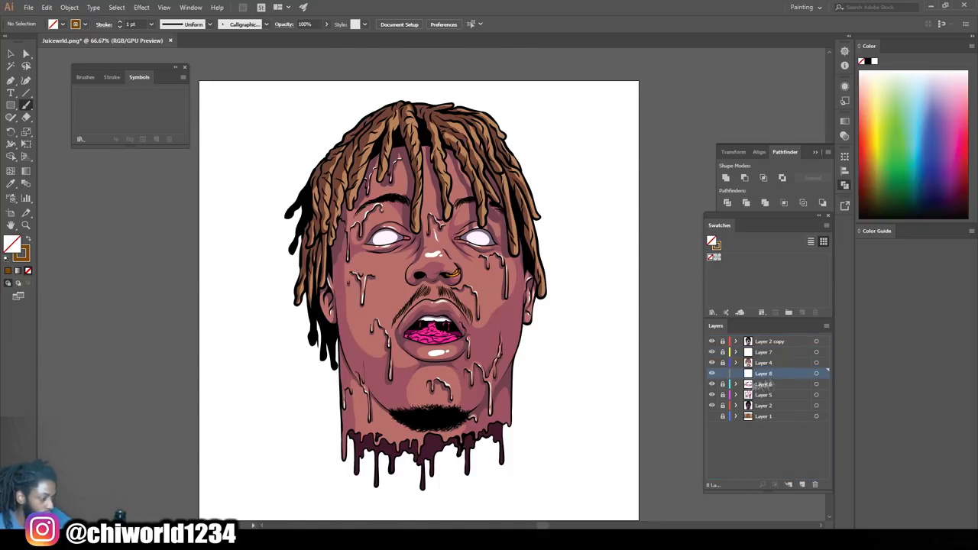
# - Sample the base skin color from the face and lighten it to a pale salmon pink
pyautogui.hotkey('ctrl', '+')
pyautogui.hotkey('ctrl', '+')
pyautogui.press('i')
pyautogui.doubleClick(13, 244)
pyautogui.click(596, 288)
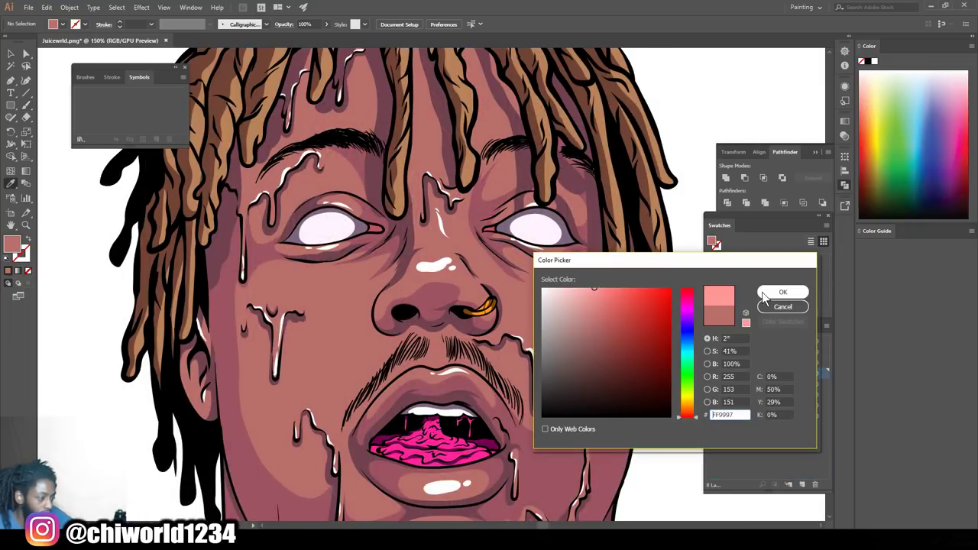
pyautogui.click(597, 298)
pyautogui.click(769, 293)
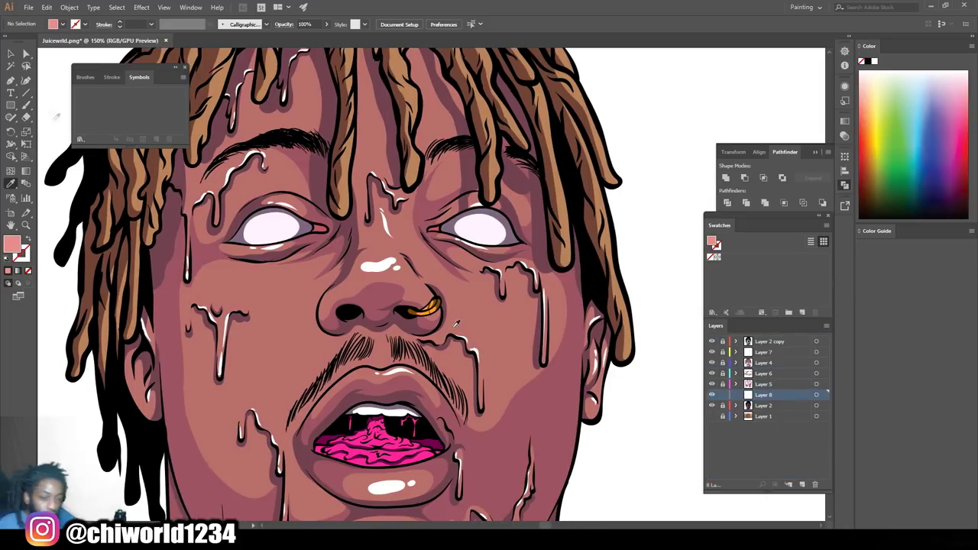
# - Apply the light pink as a 4 pt Paintbrush stroke and paint highlight areas on both cheeks and the chin
pyautogui.press('b')
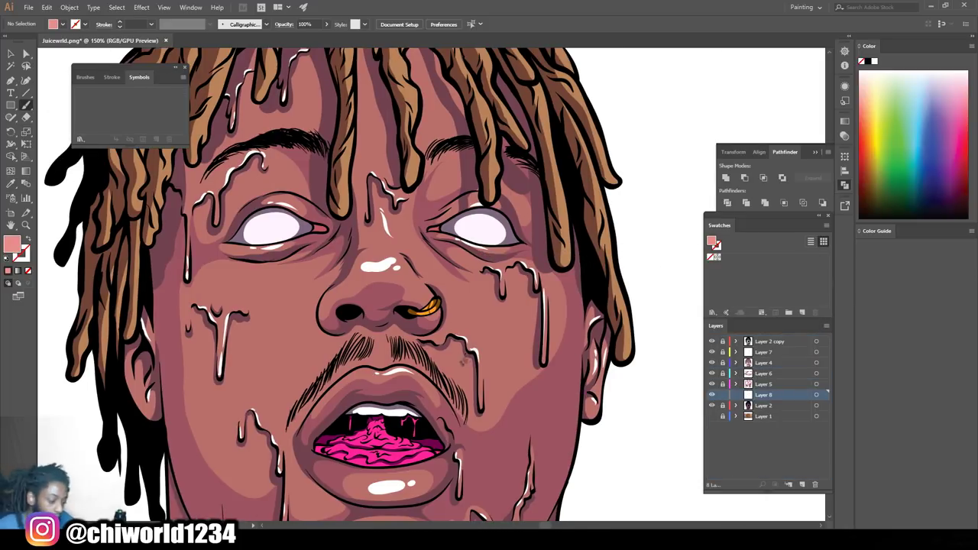
pyautogui.hotkey('shift', 'x')
pyautogui.click(150, 23)
pyautogui.click(160, 88)
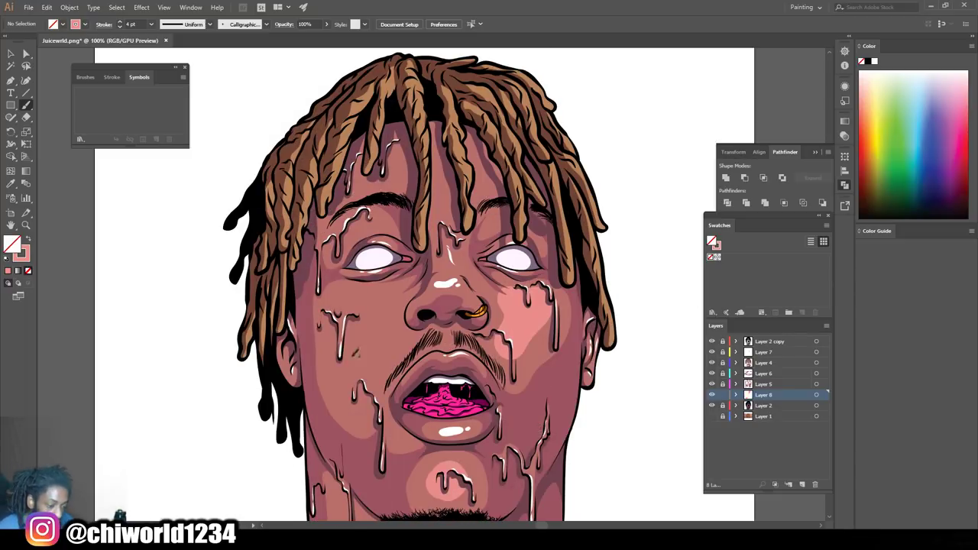
pyautogui.moveTo(355, 349)
pyautogui.mouseDown()
pyautogui.moveTo(391, 371)
pyautogui.moveTo(368, 309)
pyautogui.moveTo(375, 366)
pyautogui.moveTo(401, 302)
pyautogui.moveTo(342, 301)
pyautogui.mouseUp()
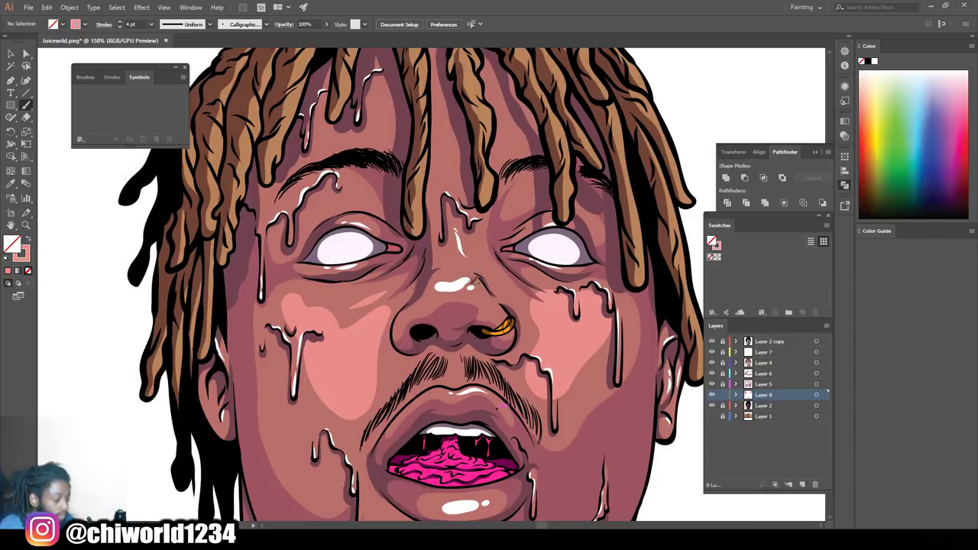
# - Paint light pink highlight areas on the nose tip, the nose bridge and the forehead between the dreadlocks
pyautogui.moveTo(472, 282)
pyautogui.mouseDown()
pyautogui.moveTo(437, 290)
pyautogui.moveTo(469, 288)
pyautogui.mouseUp()
pyautogui.moveTo(456, 237); pyautogui.dragTo(461, 259)
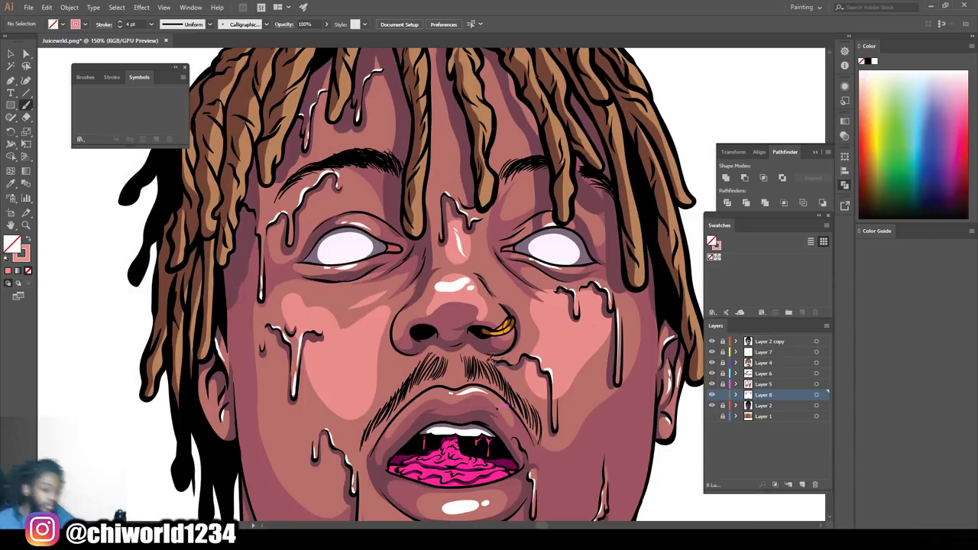
pyautogui.scroll(3, 534, 352)
pyautogui.scroll(2, 575, 342)
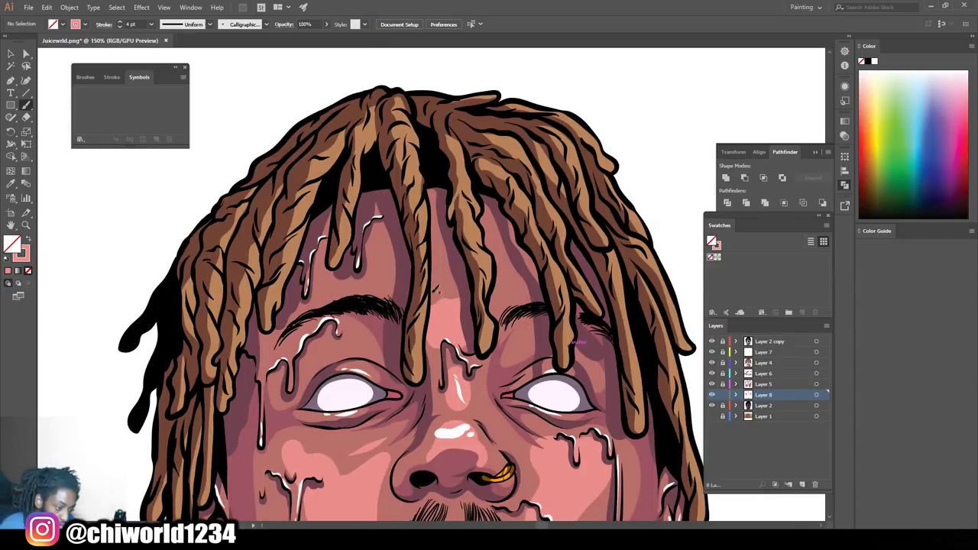
pyautogui.moveTo(507, 324); pyautogui.dragTo(529, 289)
pyautogui.moveTo(354, 296); pyautogui.dragTo(399, 283)
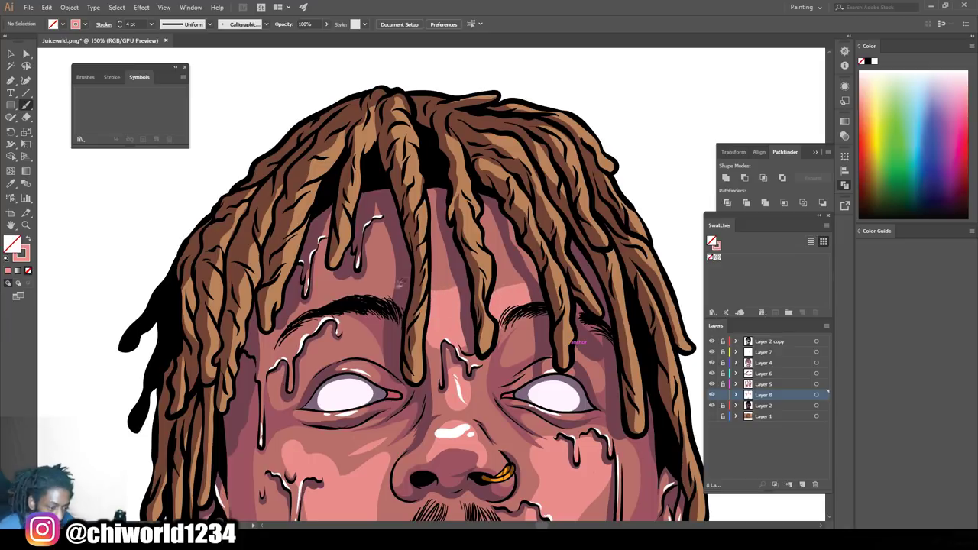
# - Paint light pink highlight areas between the eyebrow and the eye on both sides of the face
pyautogui.hotkey('ctrl', '-')
pyautogui.moveTo(386, 334); pyautogui.dragTo(364, 338)
pyautogui.moveTo(489, 338); pyautogui.dragTo(508, 327)
# - Examine the skin highlights across the whole portrait, from the hair down to the dripping neck
pyautogui.hotkey('ctrl', '-')
pyautogui.hotkey('ctrl', '-')
pyautogui.hotkey('ctrl', '-')
pyautogui.scroll(-3, 524, 375)
pyautogui.hotkey('ctrl', '+')
pyautogui.hotkey('ctrl', '+')
pyautogui.hotkey('ctrl', '+')
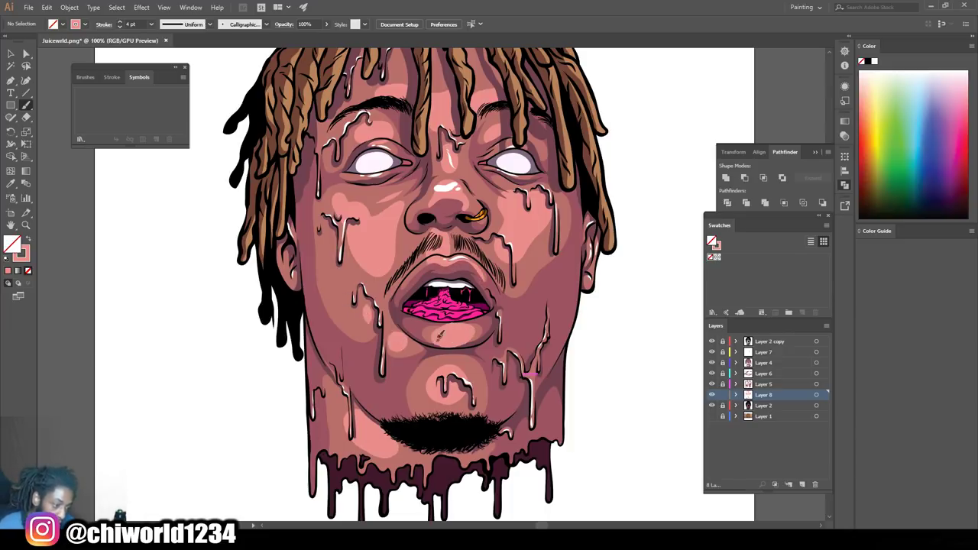
pyautogui.hotkey('ctrl', '0')
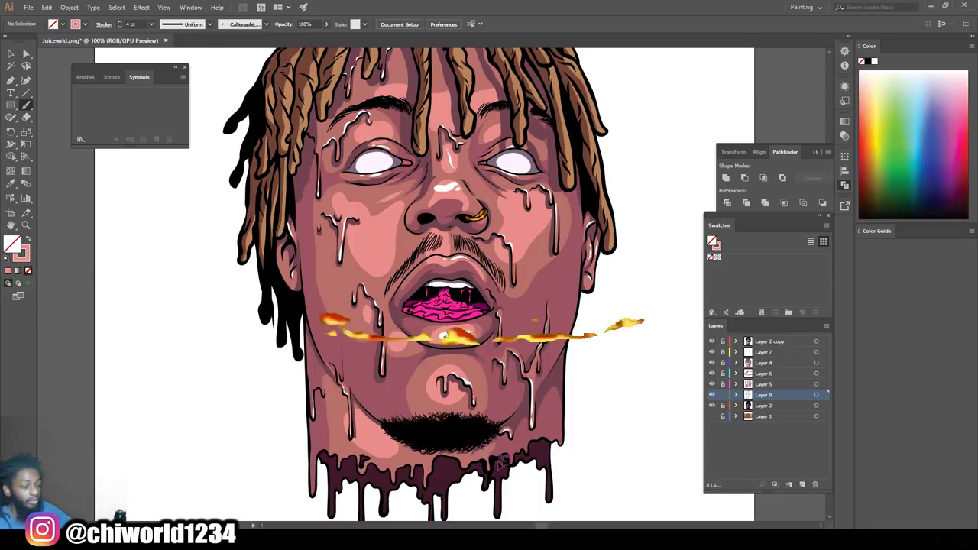